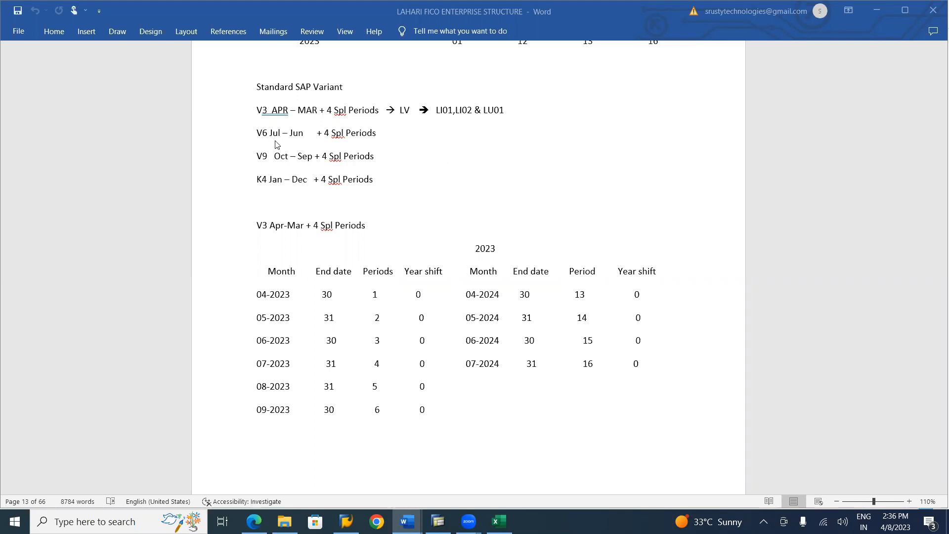
Review the Fiscal Year Variant section of the notes, covering how countries define their financial years and the matching fiscal years
{"action": "scroll", "coordinate": [277, 145], "scroll_direction": "up", "scroll_amount": 4}
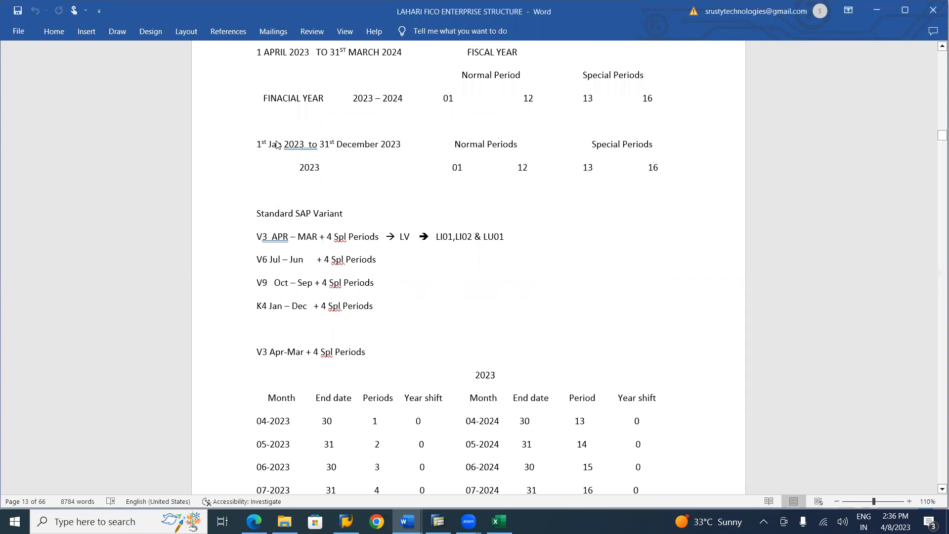
{"action": "left_click", "coordinate": [283, 319]}
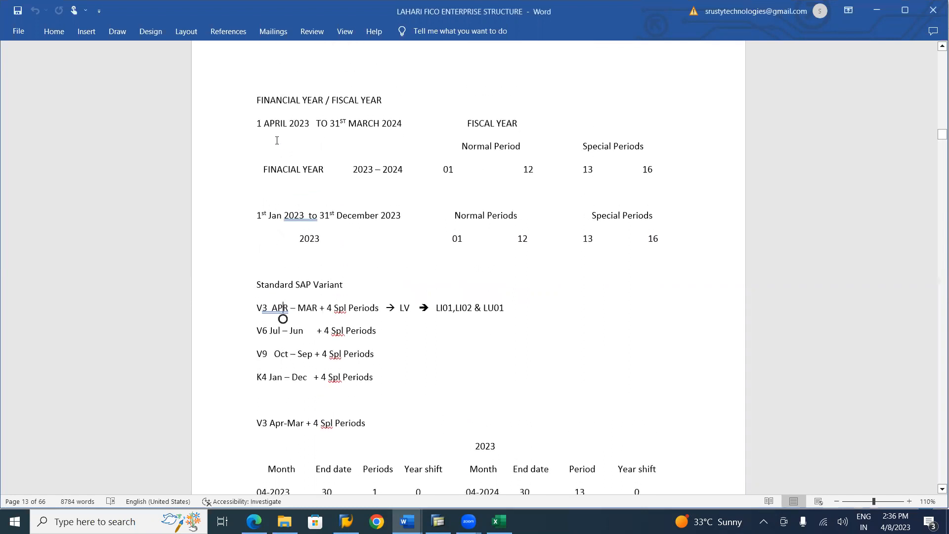
{"action": "scroll", "coordinate": [277, 141], "scroll_direction": "up", "scroll_amount": 8}
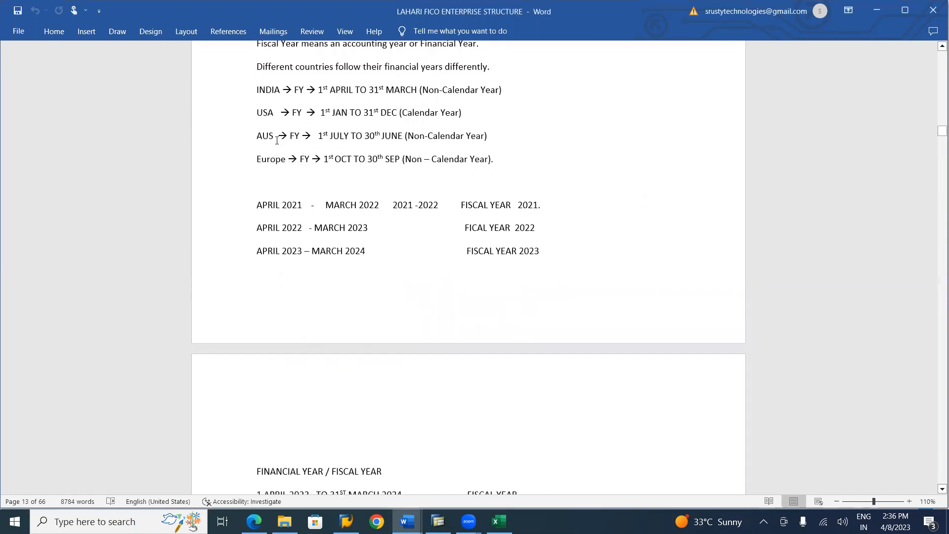
{"action": "scroll", "coordinate": [277, 140], "scroll_direction": "up", "scroll_amount": 1}
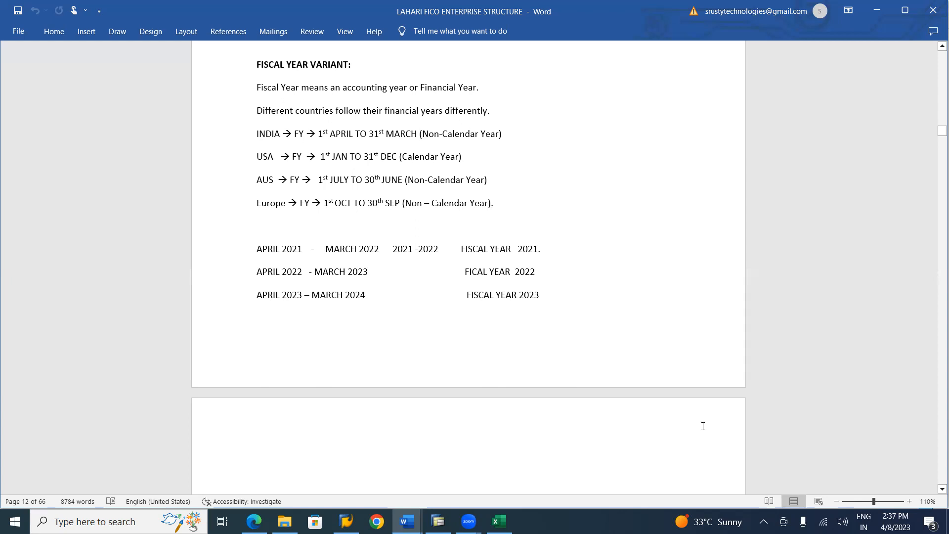
{"action": "scroll", "coordinate": [935, 492], "scroll_direction": "down", "scroll_amount": 1}
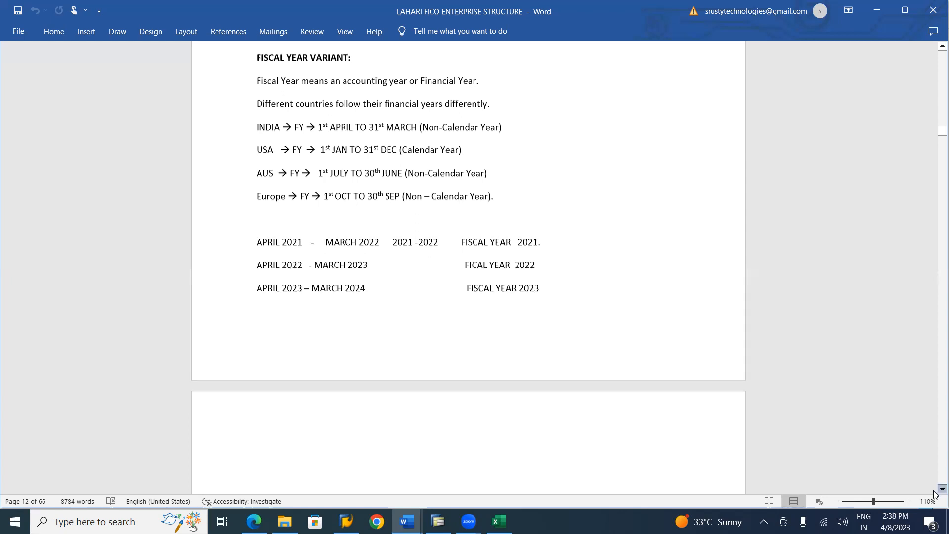
{"action": "scroll", "coordinate": [935, 492], "scroll_direction": "down", "scroll_amount": 2}
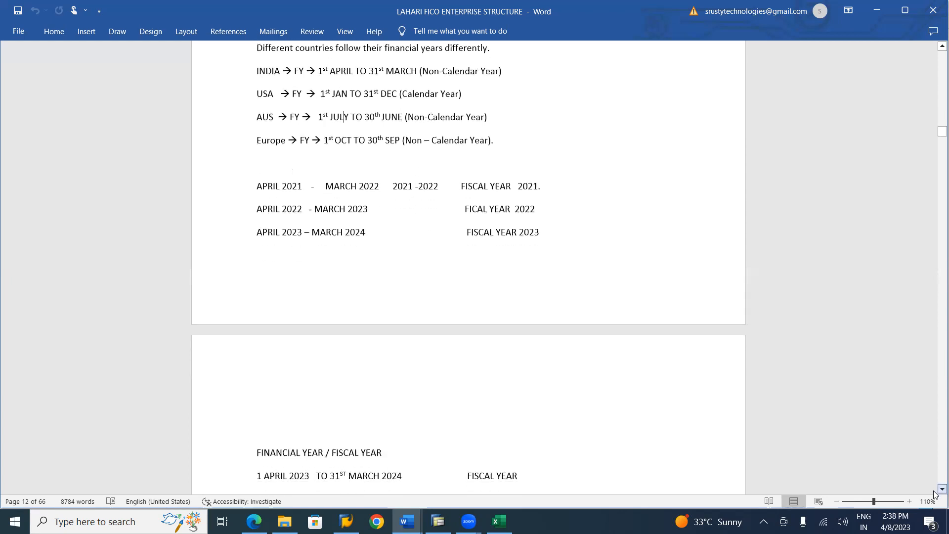
{"action": "scroll", "coordinate": [935, 492], "scroll_direction": "down", "scroll_amount": 2}
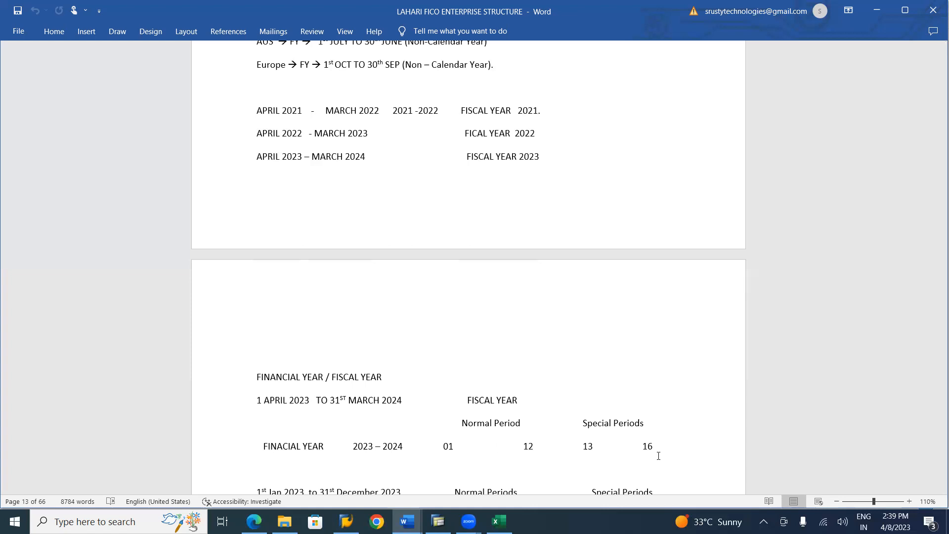
Examine the standard SAP fiscal year variants in the notes, from the normal and special periods through the year-dependence definitions
{"action": "scroll", "coordinate": [659, 456], "scroll_direction": "down", "scroll_amount": 6}
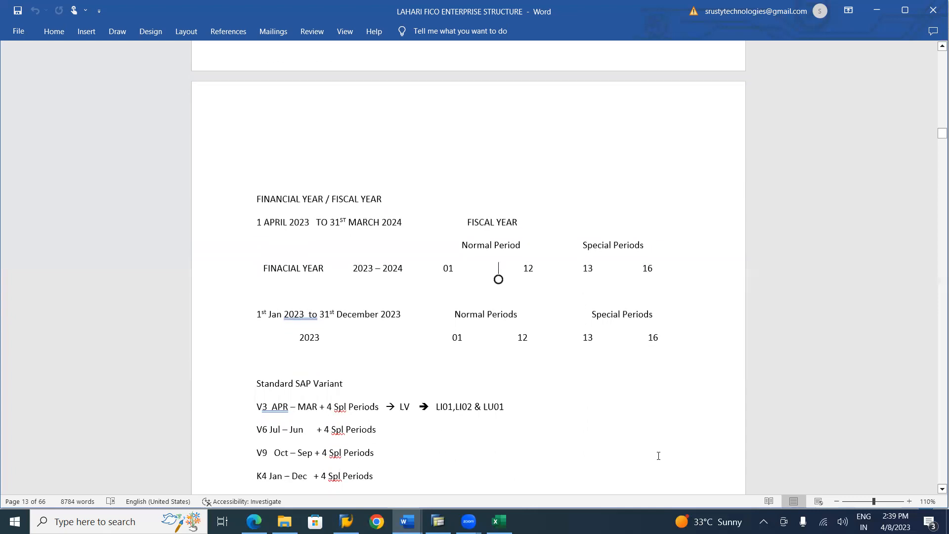
{"action": "scroll", "coordinate": [659, 455], "scroll_direction": "down", "scroll_amount": 2}
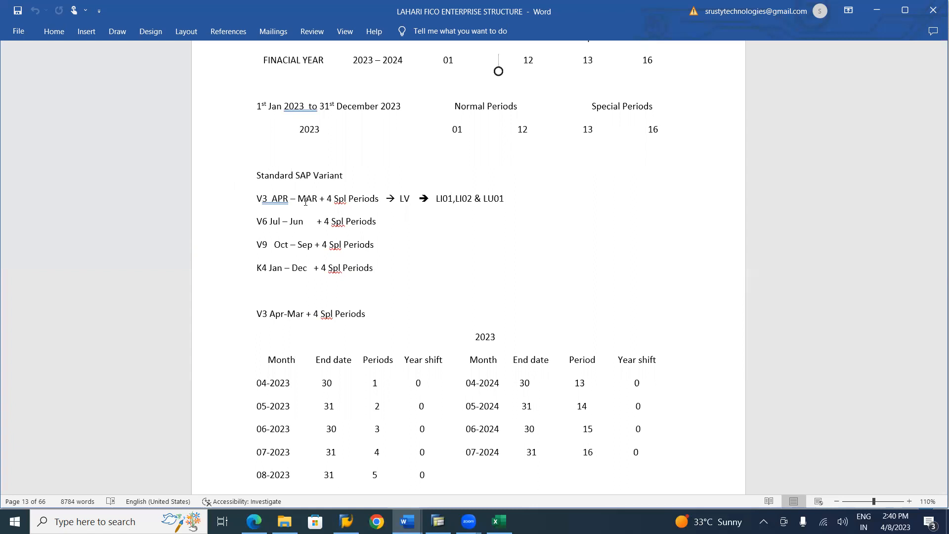
{"action": "left_click", "coordinate": [260, 199]}
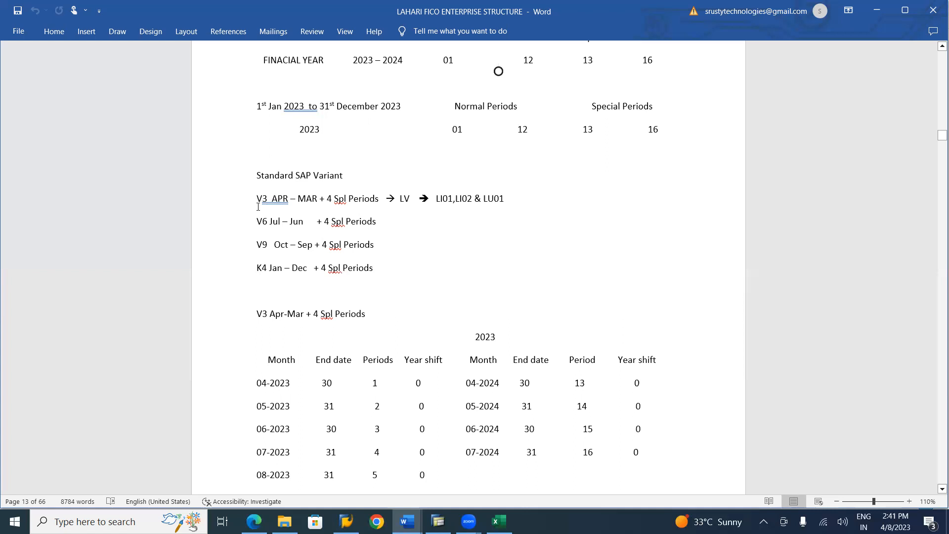
{"action": "left_click", "coordinate": [403, 200]}
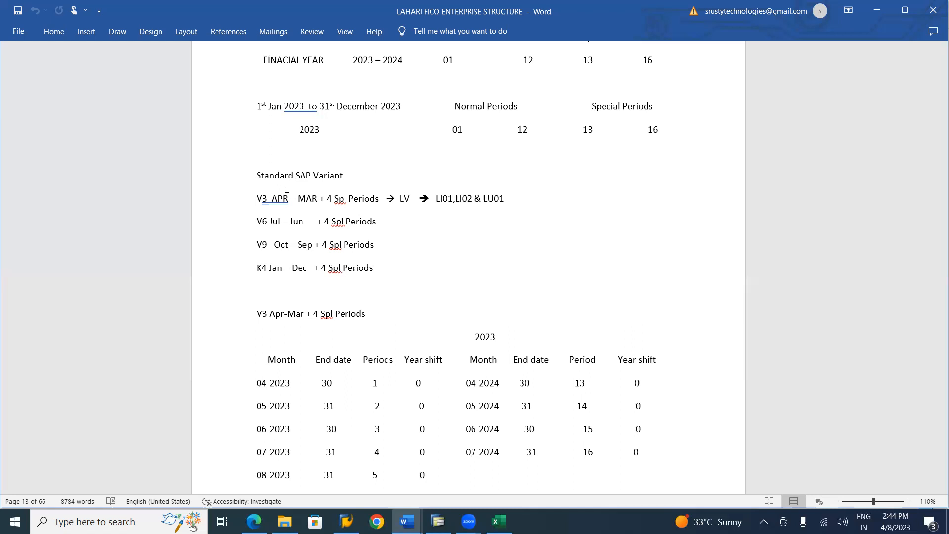
{"action": "scroll", "coordinate": [287, 189], "scroll_direction": "down", "scroll_amount": 12}
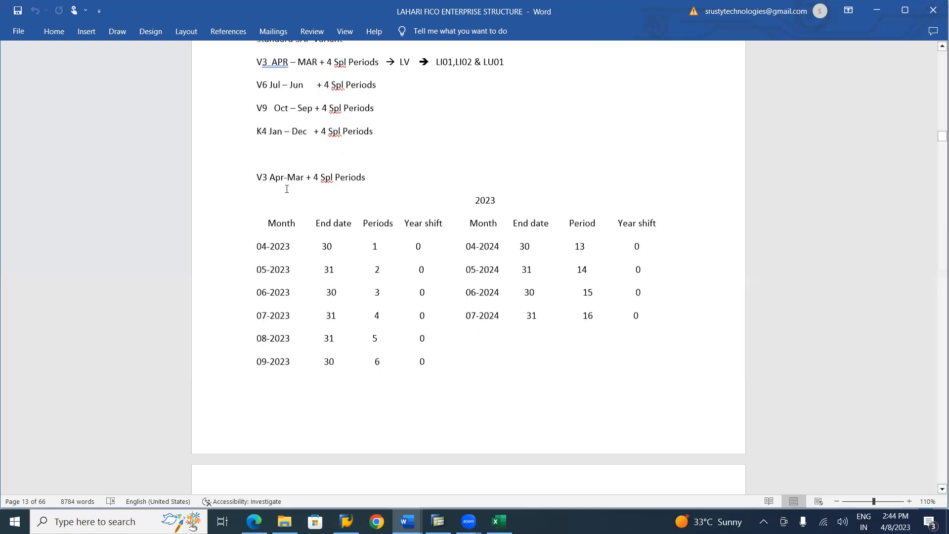
{"action": "scroll", "coordinate": [287, 188], "scroll_direction": "down", "scroll_amount": 4}
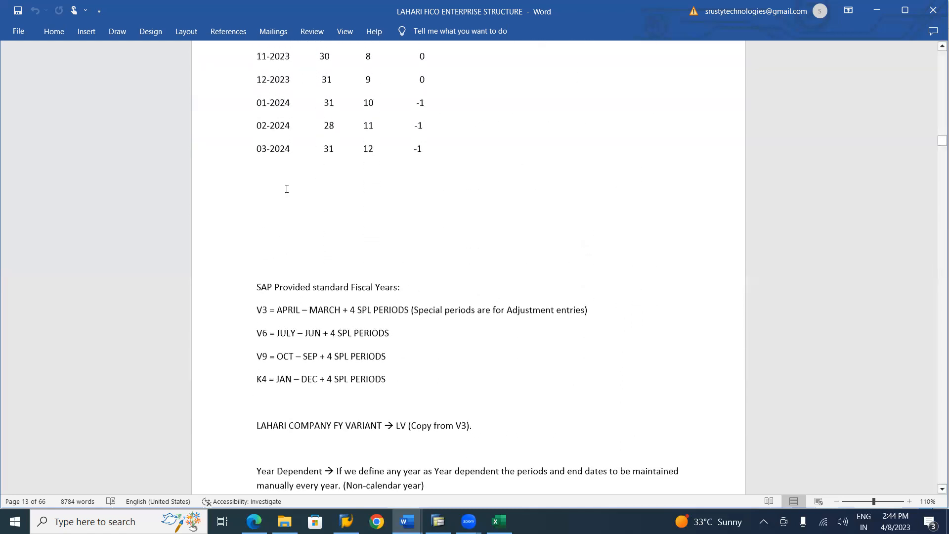
{"action": "scroll", "coordinate": [286, 189], "scroll_direction": "down", "scroll_amount": 1}
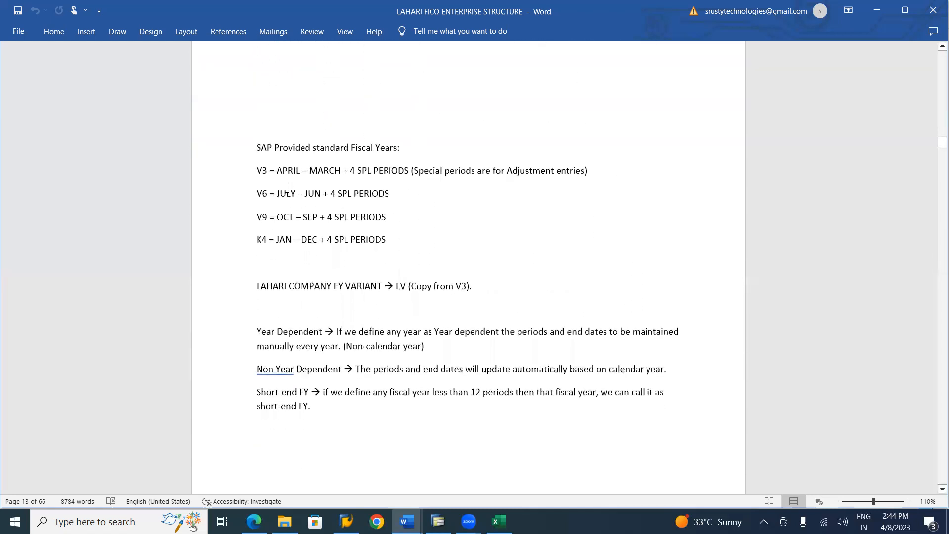
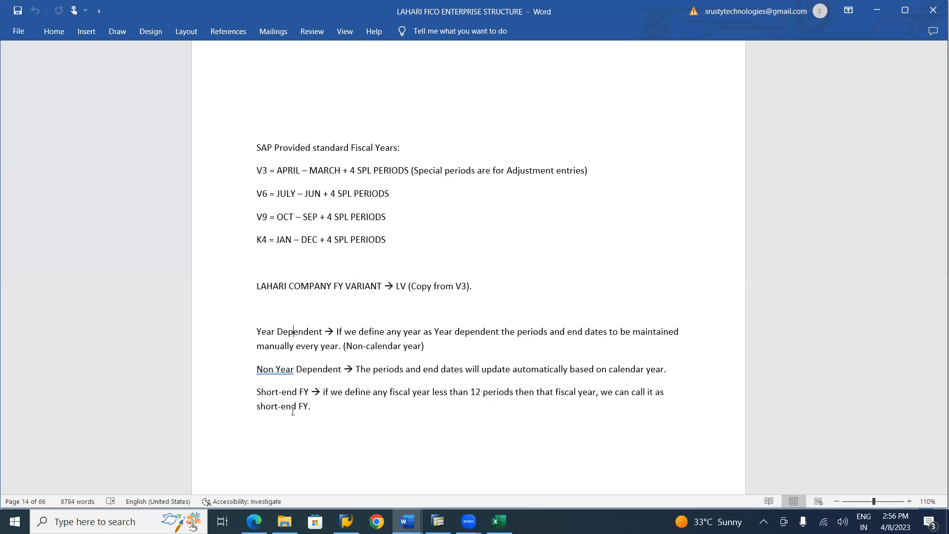
Review the normal and special periods chart, and read the Define Fiscal year Variant section in the S4 HANA material notes
{"action": "scroll", "coordinate": [292, 412], "scroll_direction": "down", "scroll_amount": 8}
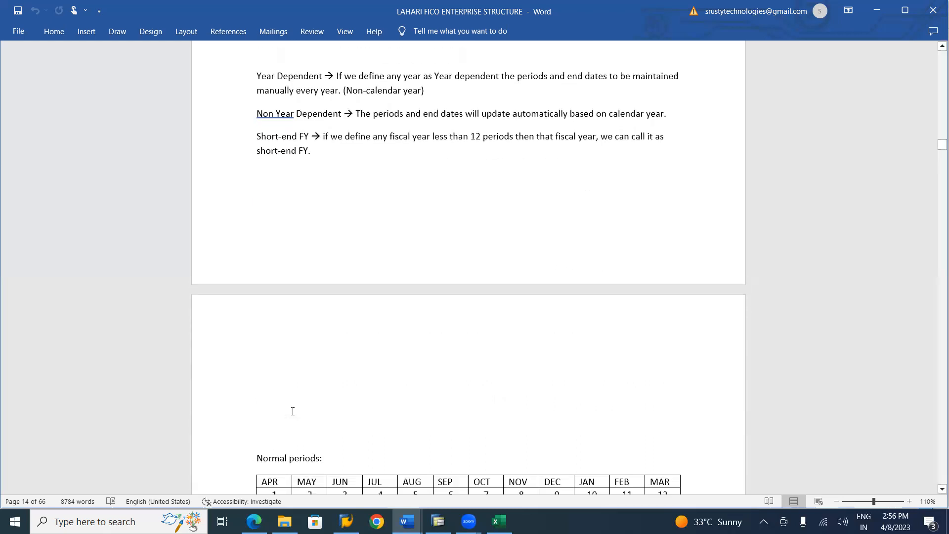
{"action": "scroll", "coordinate": [293, 411], "scroll_direction": "down", "scroll_amount": 4}
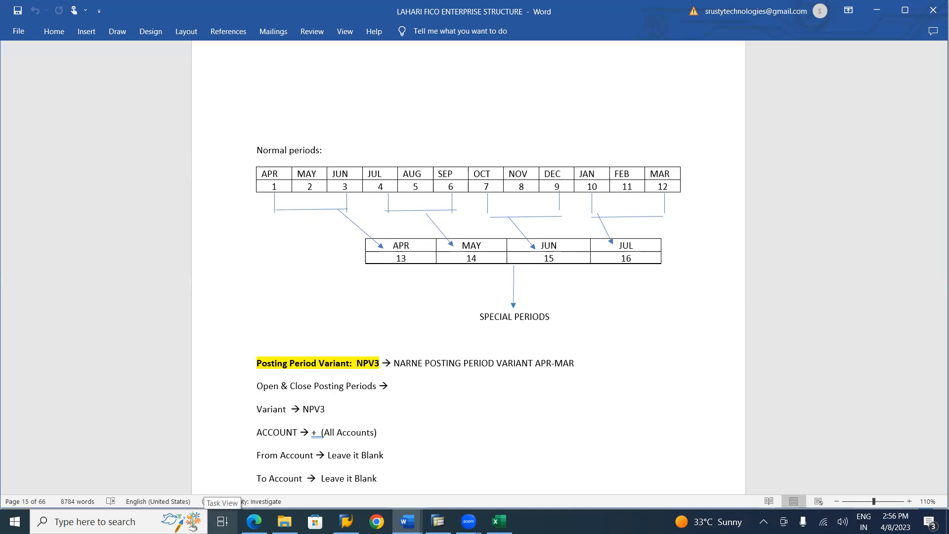
{"action": "left_click", "coordinate": [222, 521]}
{"action": "left_click", "coordinate": [601, 197]}
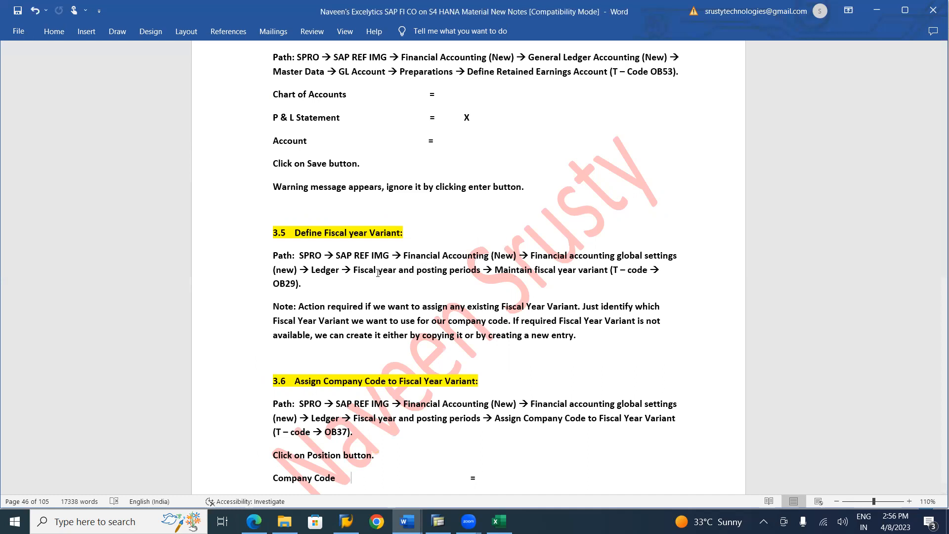
{"action": "scroll", "coordinate": [378, 273], "scroll_direction": "up", "scroll_amount": 4}
{"action": "scroll", "coordinate": [378, 273], "scroll_direction": "down", "scroll_amount": 2}
{"action": "scroll", "coordinate": [378, 273], "scroll_direction": "down", "scroll_amount": 2}
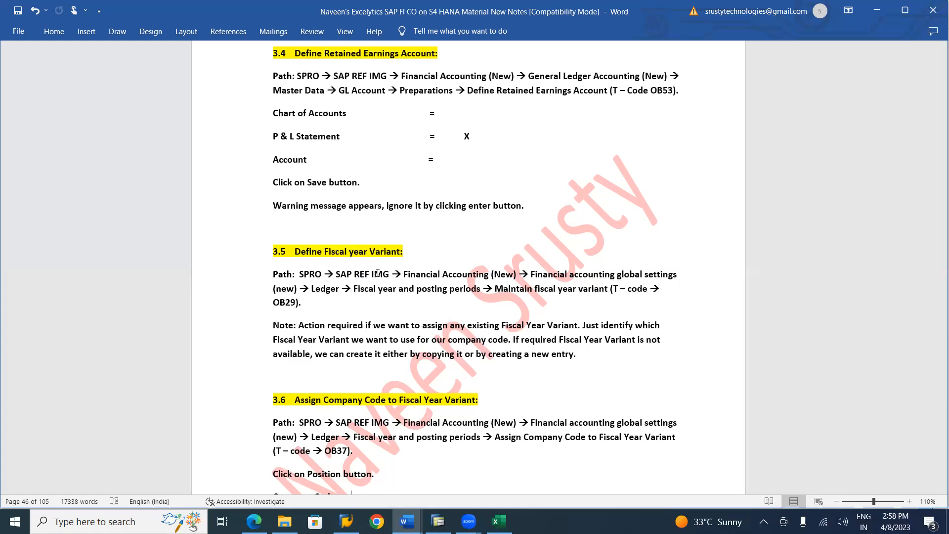
Switch to SAP Easy Access, run transaction SPRO and display the SAP Reference IMG
{"action": "key", "text": "alt+Tab"}
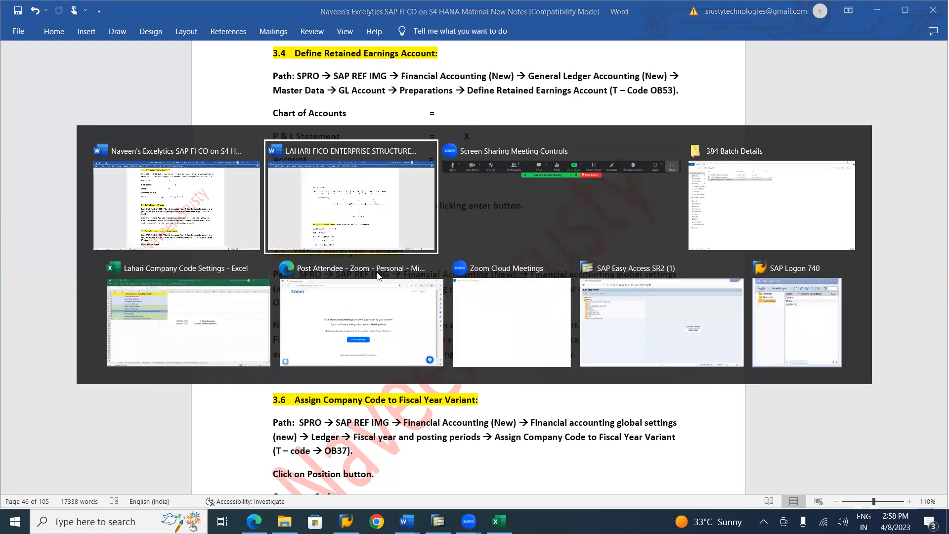
{"action": "key", "text": "Tab"}
{"action": "key", "text": "Tab"}
{"action": "key", "text": "Tab"}
{"action": "key", "text": "Tab"}
{"action": "key", "text": "Tab"}
{"action": "key", "text": "Tab"}
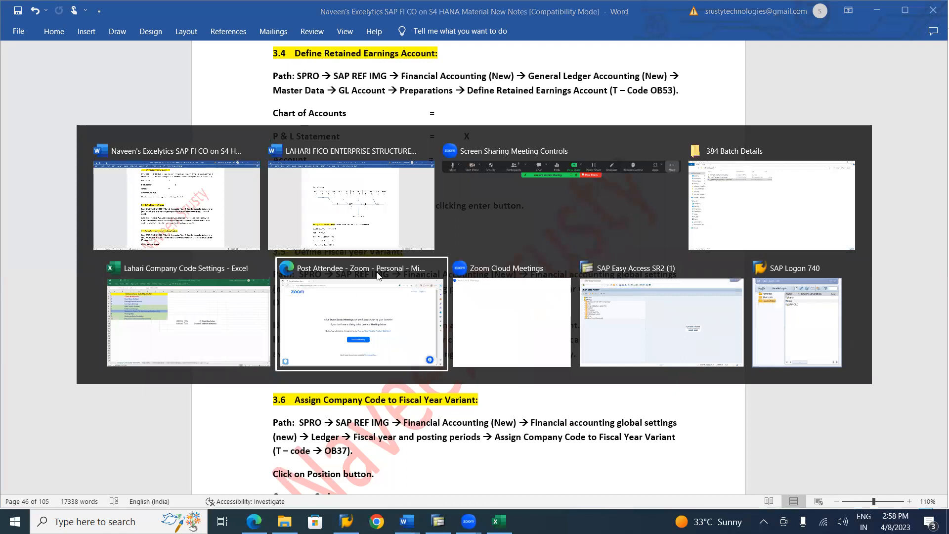
{"action": "type", "text": "spro"}
{"action": "key", "text": "Return"}
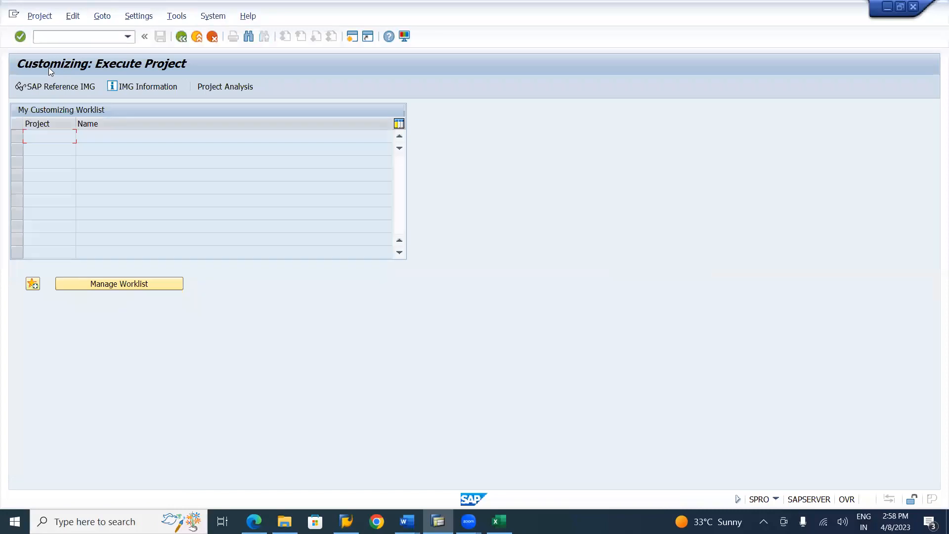
{"action": "left_click", "coordinate": [42, 86]}
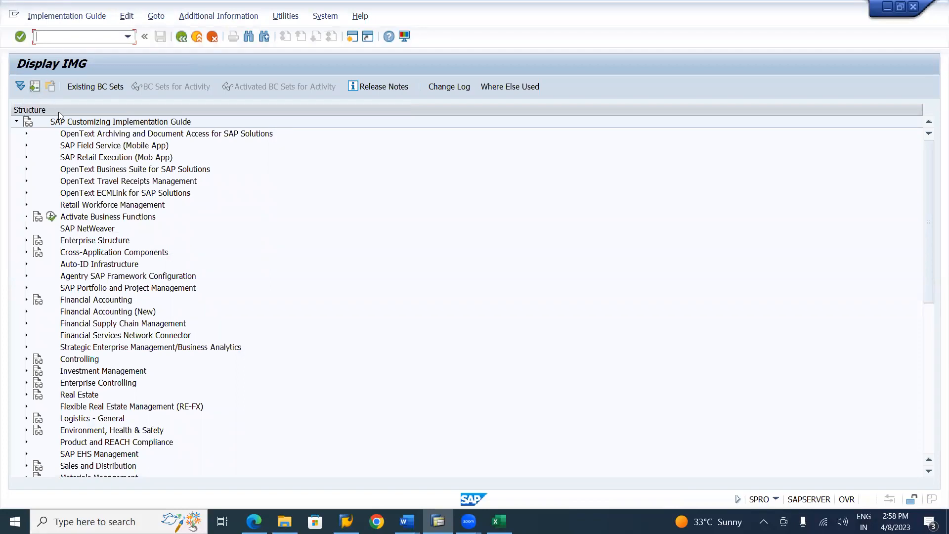
Expand Financial Accounting (New), Financial Accounting Global Settings (New), Ledgers, and Fiscal Year and Posting Periods in the IMG structure
{"action": "left_click", "coordinate": [26, 312]}
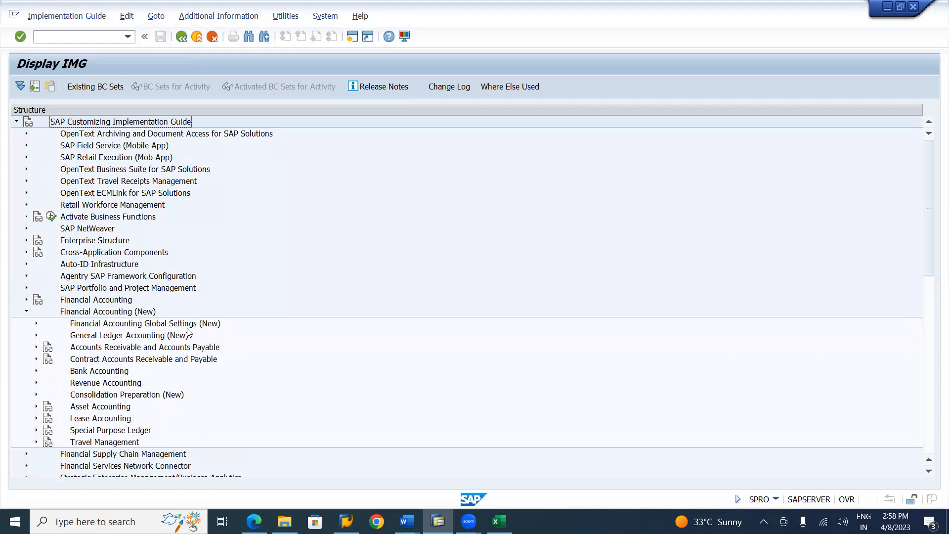
{"action": "left_click", "coordinate": [36, 326]}
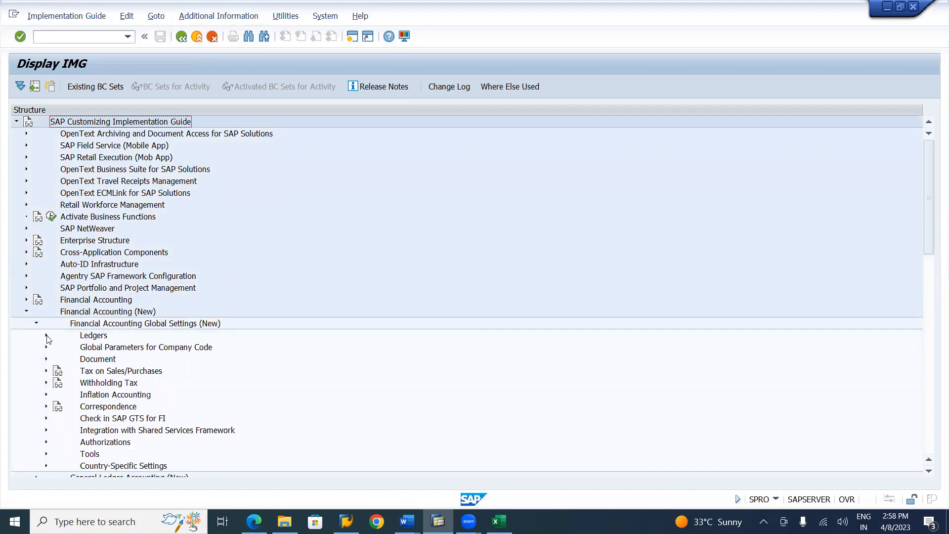
{"action": "left_click", "coordinate": [47, 336]}
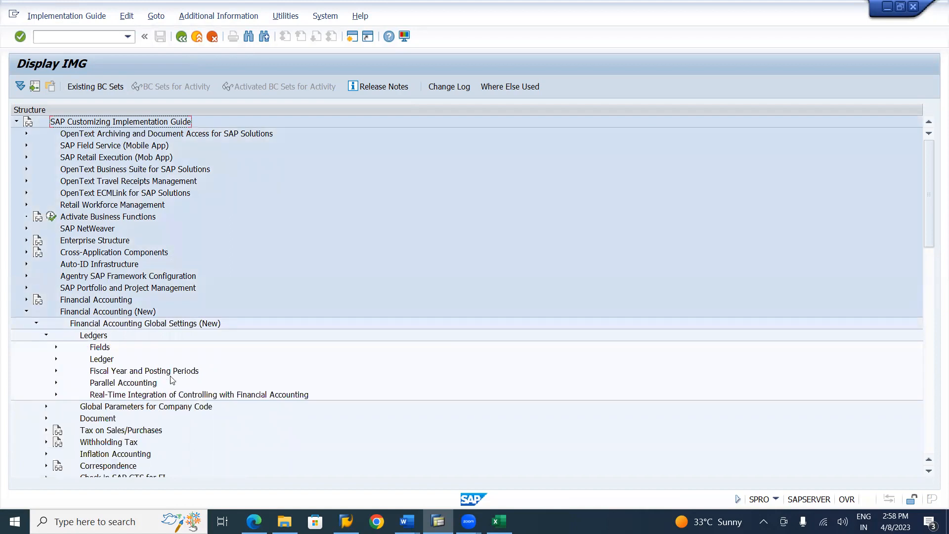
{"action": "left_click", "coordinate": [56, 371]}
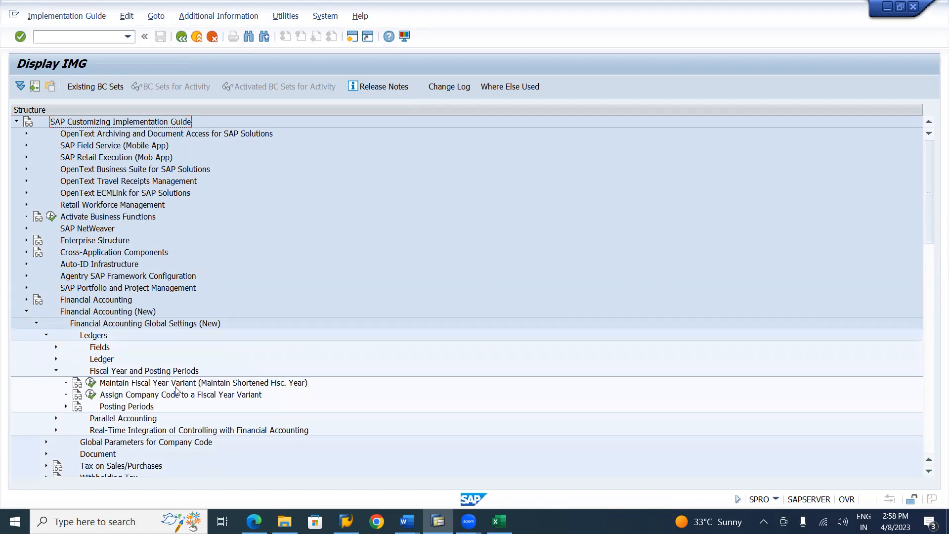
Show the IMG Activity keys as additional information and widen that column to reveal the full transaction codes
{"action": "left_click", "coordinate": [190, 16]}
{"action": "mouse_move", "coordinate": [277, 32]}
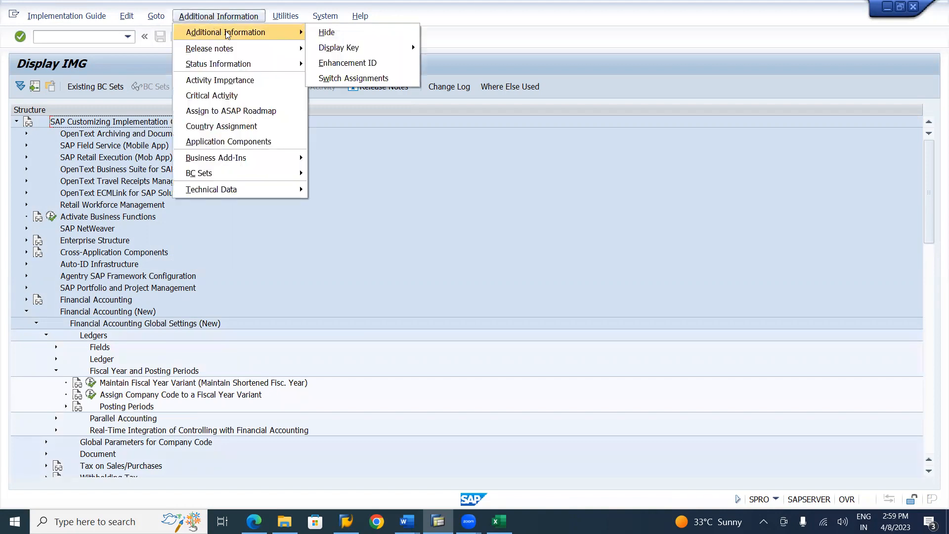
{"action": "mouse_move", "coordinate": [345, 50]}
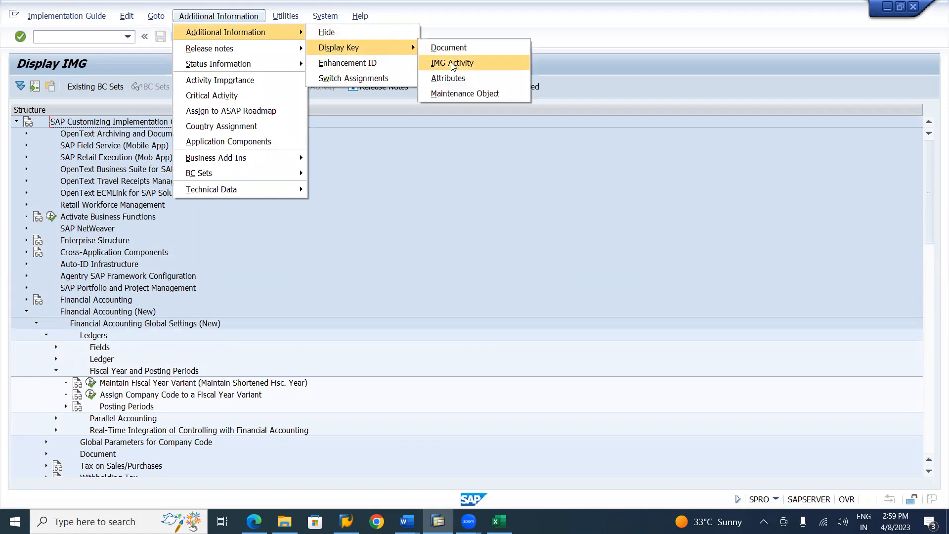
{"action": "left_click", "coordinate": [453, 67]}
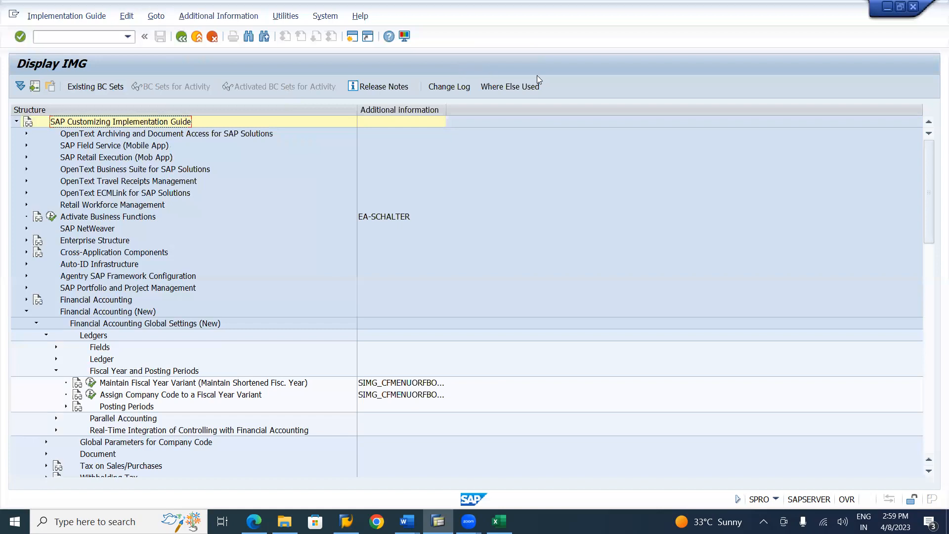
{"action": "left_click_drag", "start_coordinate": [446, 107], "coordinate": [486, 106]}
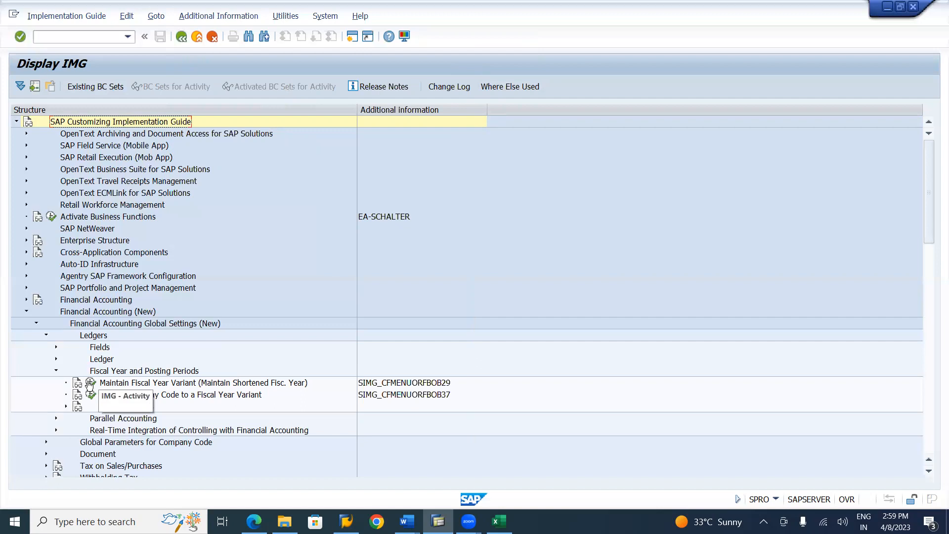
Open the Maintain Fiscal Year Variant activity and position the variant list at entry V3
{"action": "left_click", "coordinate": [93, 385]}
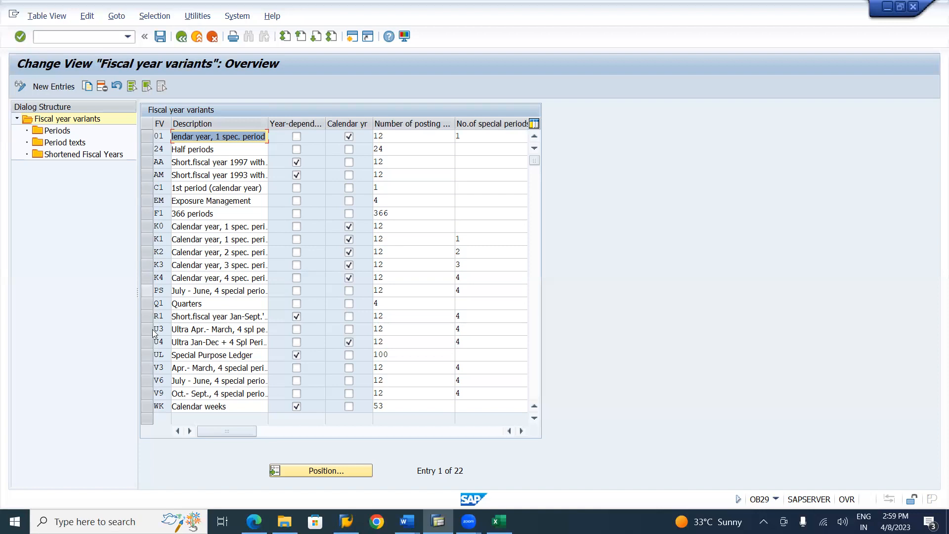
{"action": "left_click", "coordinate": [147, 368]}
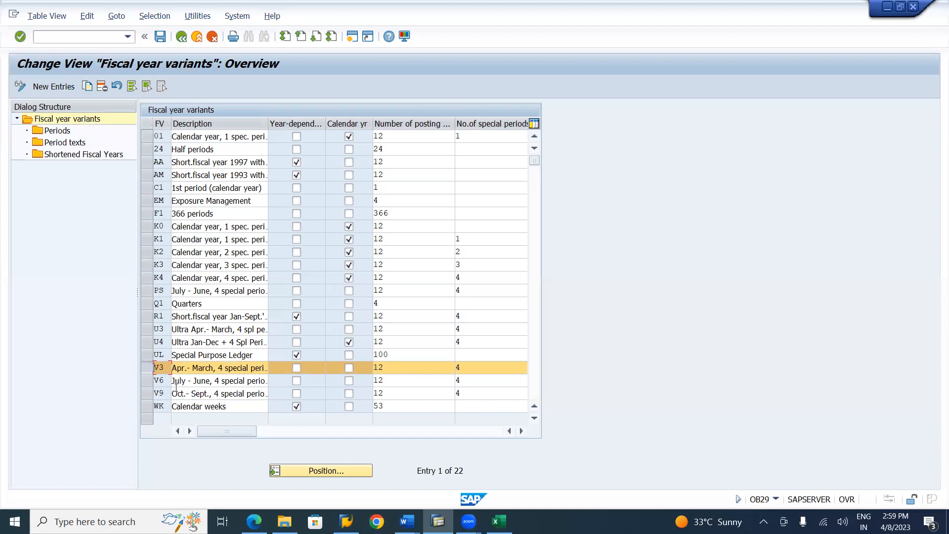
{"action": "left_click", "coordinate": [318, 471]}
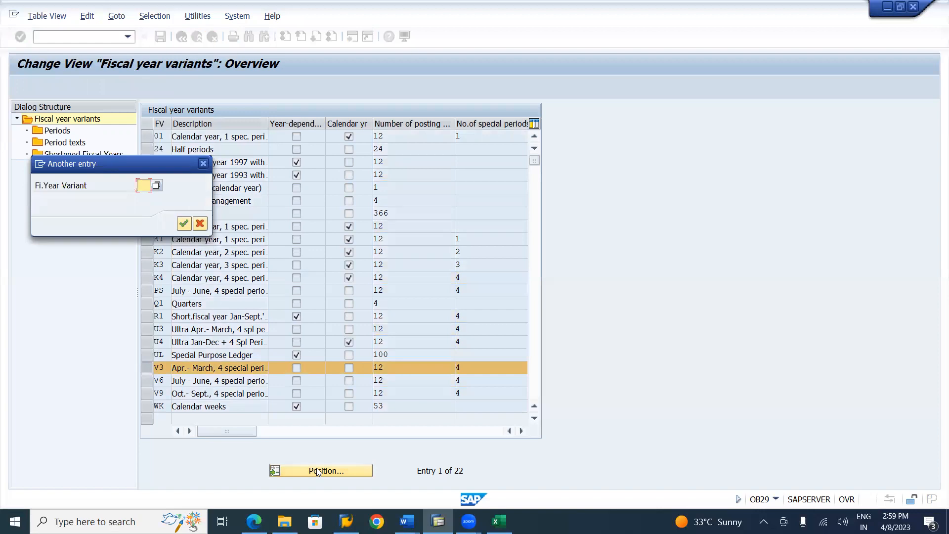
{"action": "type", "text": "V3"}
{"action": "key", "text": "Return"}
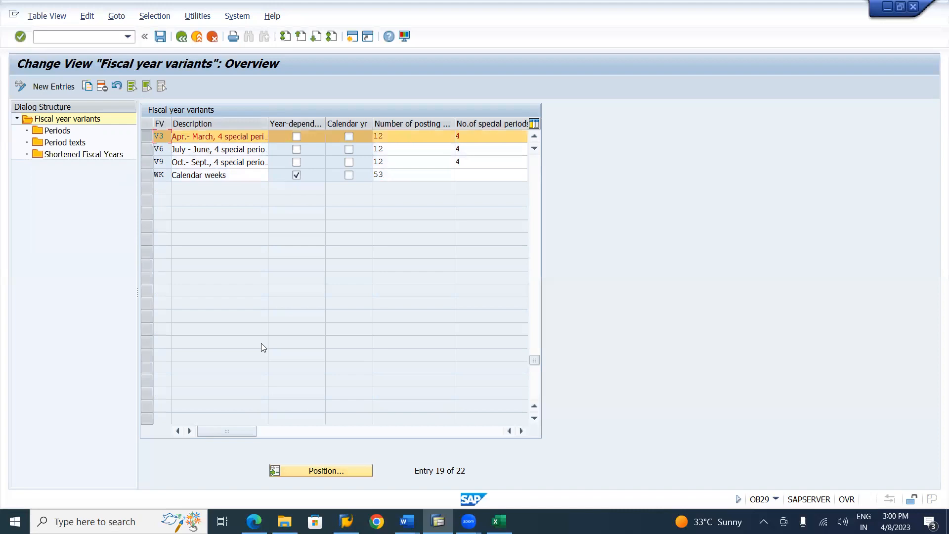
Copy fiscal year variant V3 as a new entry with the variant key LV
{"action": "left_click", "coordinate": [143, 136]}
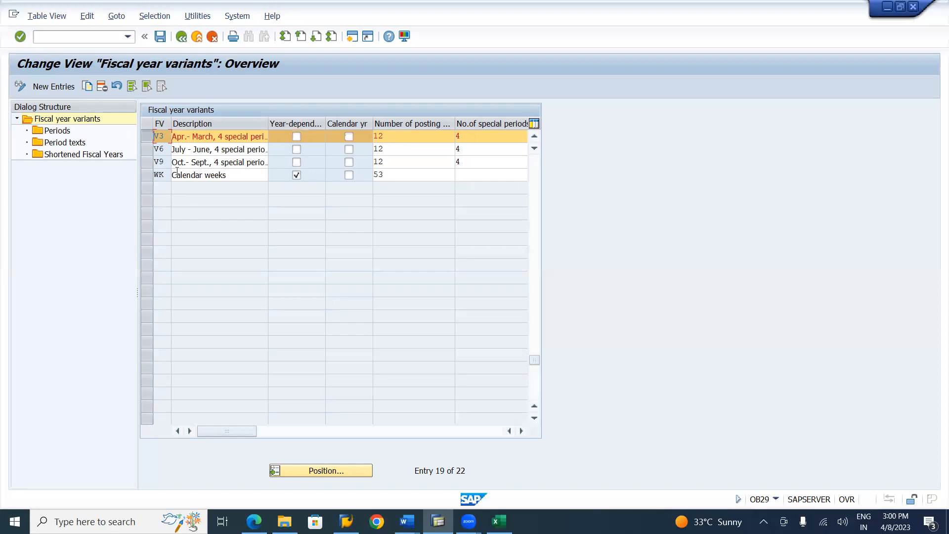
{"action": "left_click", "coordinate": [87, 87]}
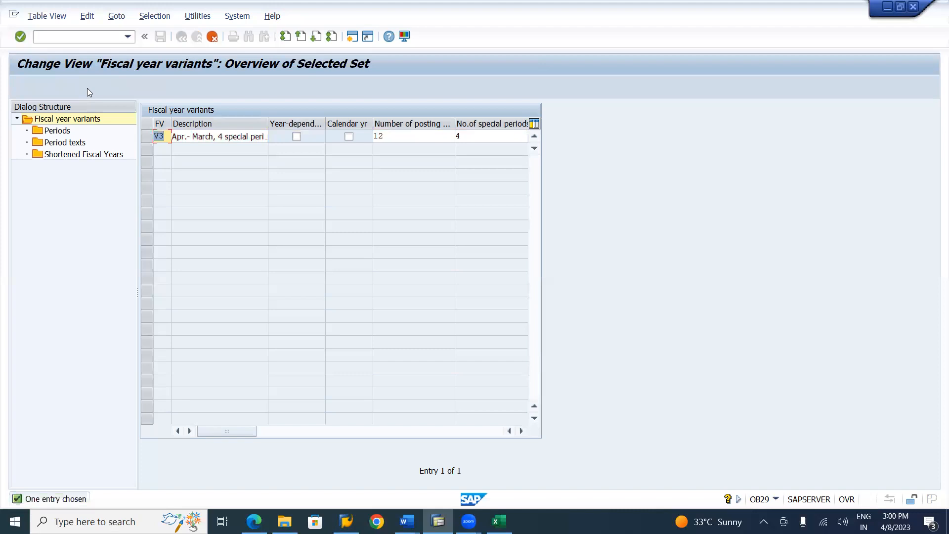
{"action": "type", "text": "LV"}
{"action": "key", "text": "Tab"}
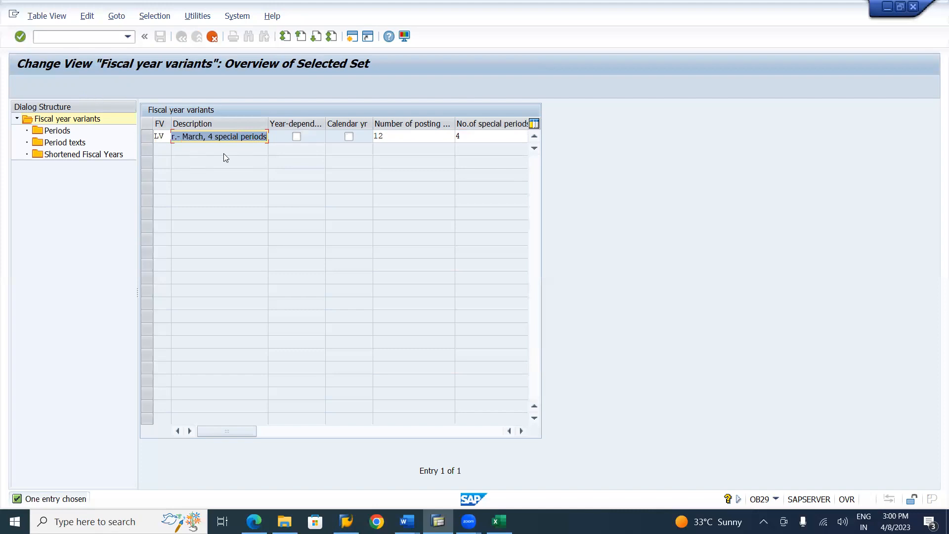
Shorten "special" to "spl" in the description of fiscal year variant LV
{"action": "left_click", "coordinate": [224, 137]}
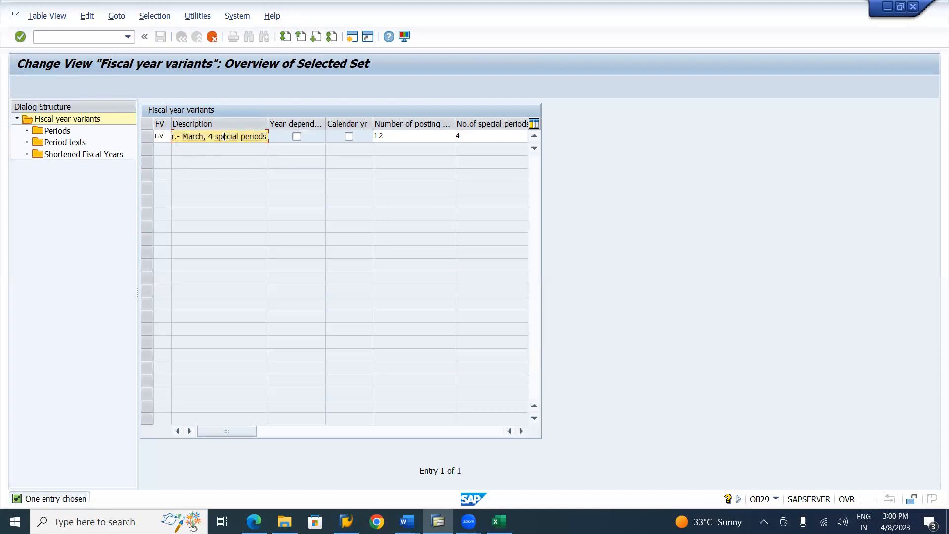
{"action": "key", "text": "Delete"}
{"action": "key", "text": "Delete"}
{"action": "key", "text": "Delete"}
{"action": "key", "text": "Delete"}
{"action": "key", "text": "Delete"}
{"action": "key", "text": "Home"}
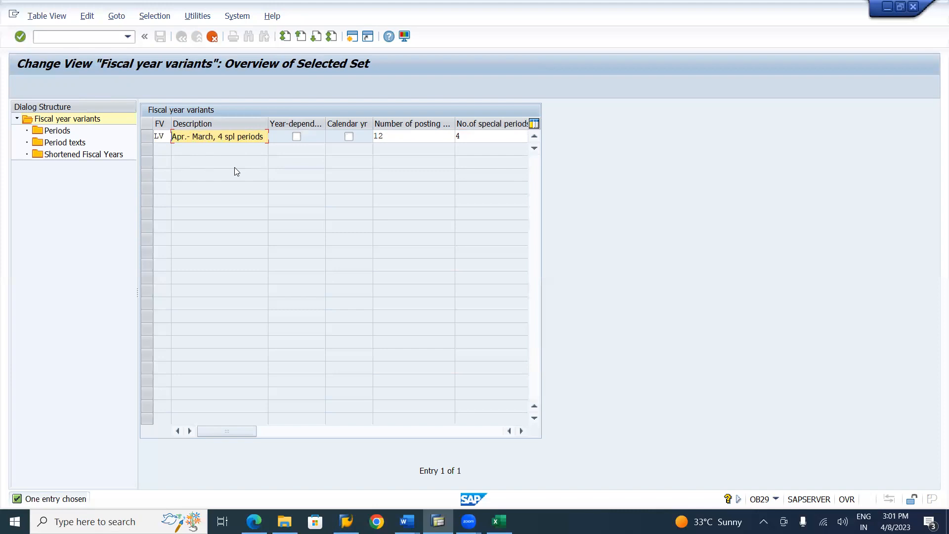
Set the LV variant's description to "Lahari Apr-March,4 spl periods"
{"action": "type", "text": "l"}
{"action": "key", "text": "BackSpace"}
{"action": "type", "text": "Laha"}
{"action": "key", "text": "Delete"}
{"action": "key", "text": "Right"}
{"action": "key", "text": "Right"}
{"action": "key", "text": "Right"}
{"action": "key", "text": "Right"}
{"action": "key", "text": "Right"}
{"action": "key", "text": "Home"}
{"action": "type", "text": "r"}
{"action": "left_click", "coordinate": [211, 137]}
{"action": "key", "text": "BackSpace"}
{"action": "type", "text": "i"}
{"action": "key", "text": "BackSpace"}
{"action": "left_click", "coordinate": [196, 137]}
Keep 12 posting periods and 4 special periods for LV, and copy the entry with all its dependent entries
{"action": "left_click", "coordinate": [423, 135]}
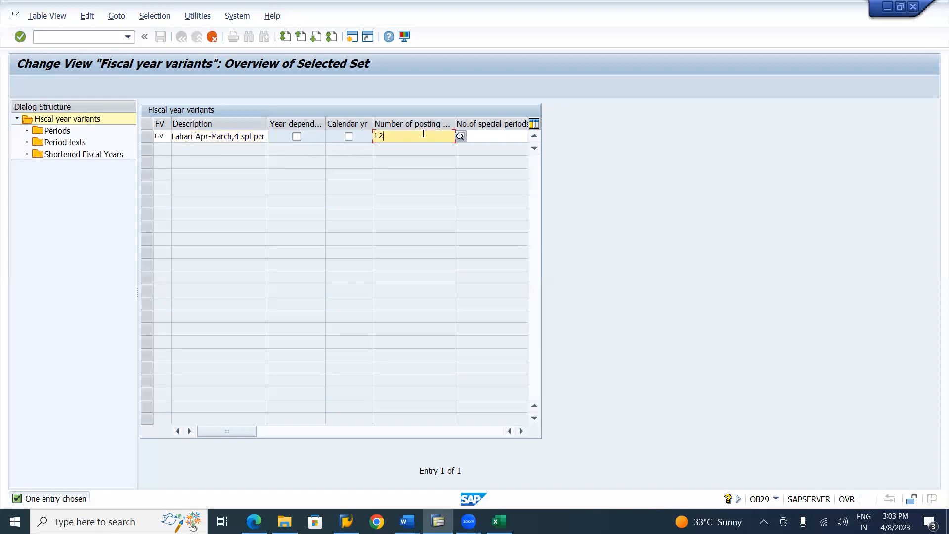
{"action": "left_click", "coordinate": [500, 139]}
{"action": "type", "text": "4"}
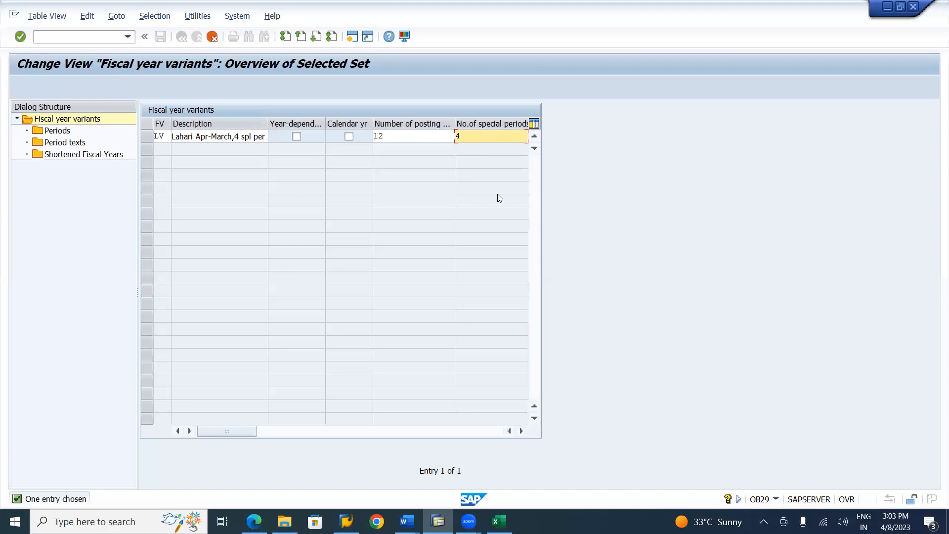
{"action": "key", "text": "Return"}
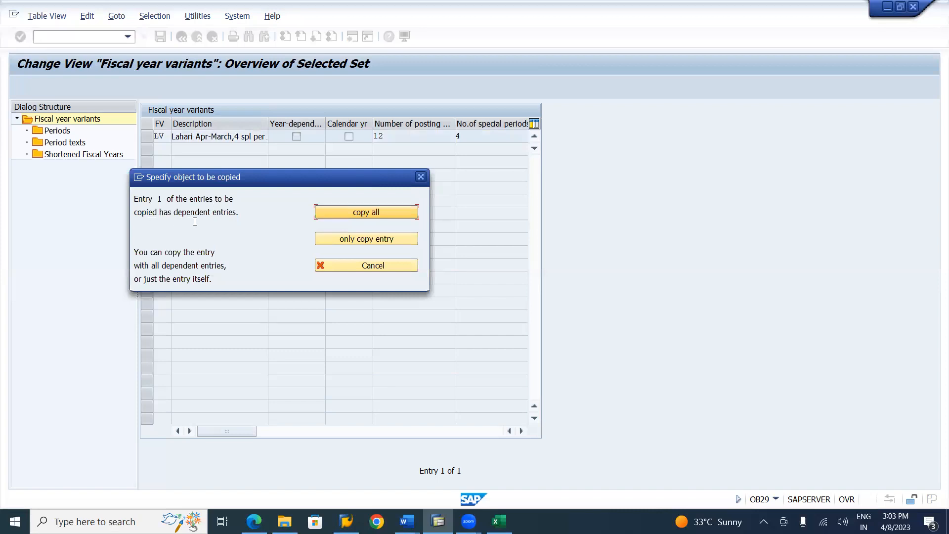
{"action": "left_click", "coordinate": [371, 215]}
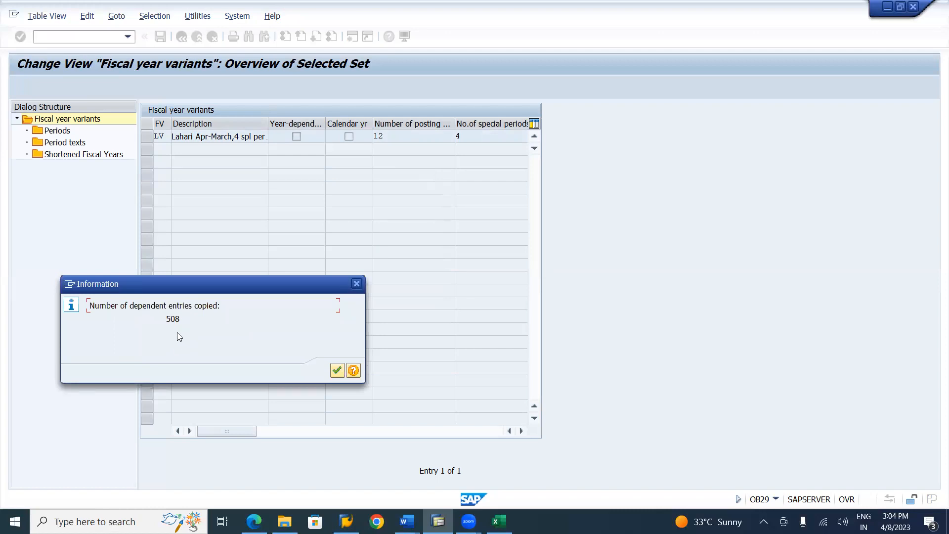
{"action": "left_click", "coordinate": [336, 371]}
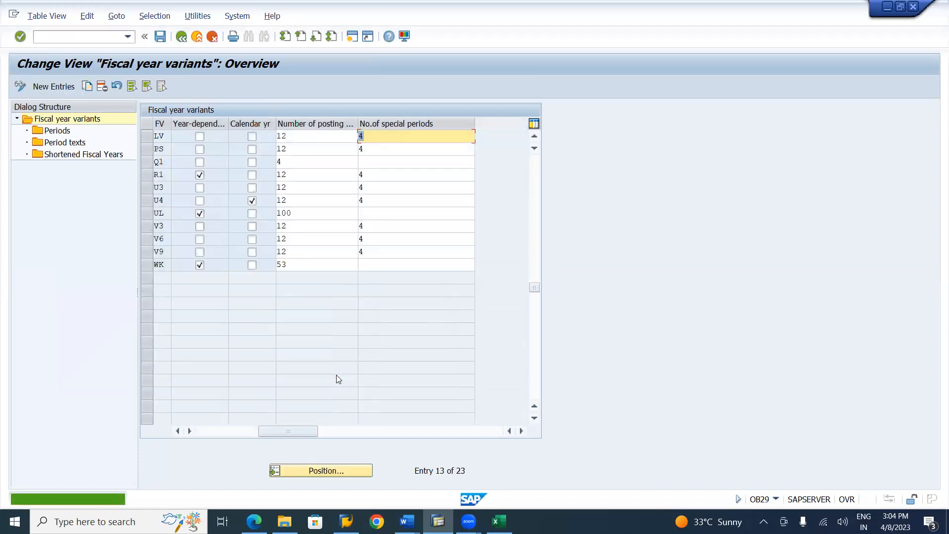
Select the new LV variant and save it to the Lahari Group Company customizing request SR2K900004
{"action": "left_click", "coordinate": [146, 138]}
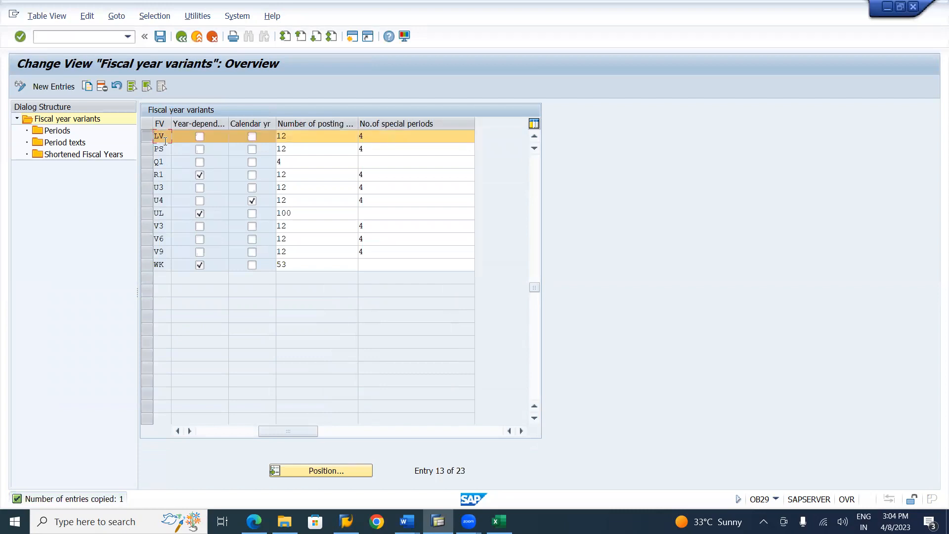
{"action": "left_click", "coordinate": [178, 432]}
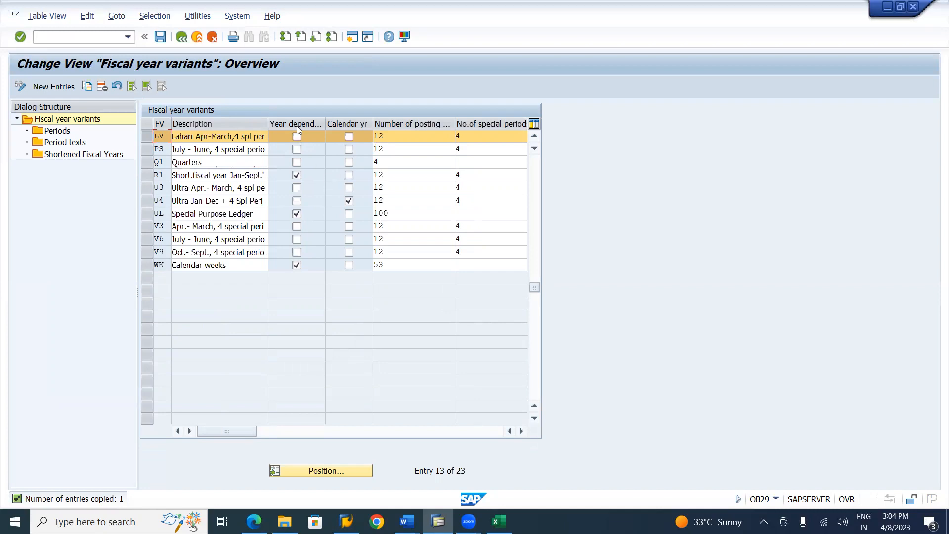
{"action": "left_click", "coordinate": [160, 37]}
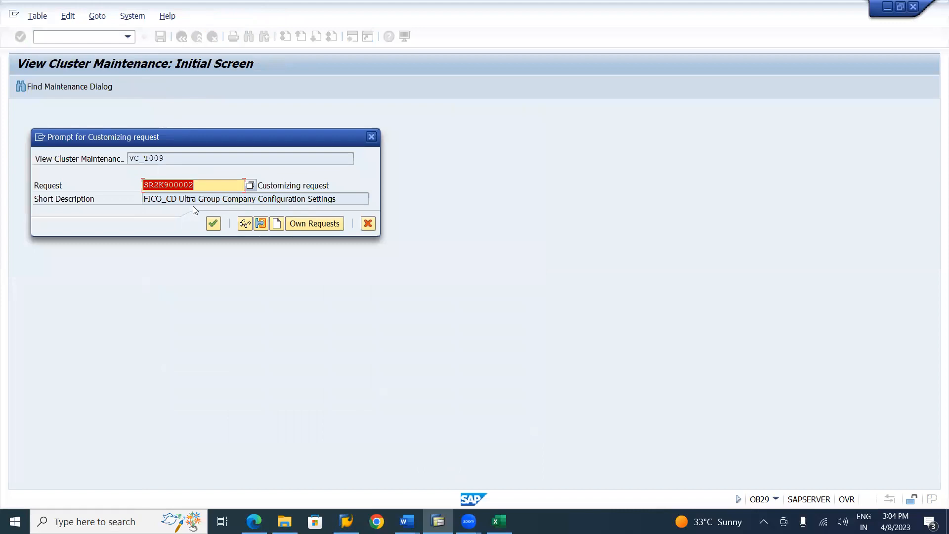
{"action": "left_click", "coordinate": [316, 223]}
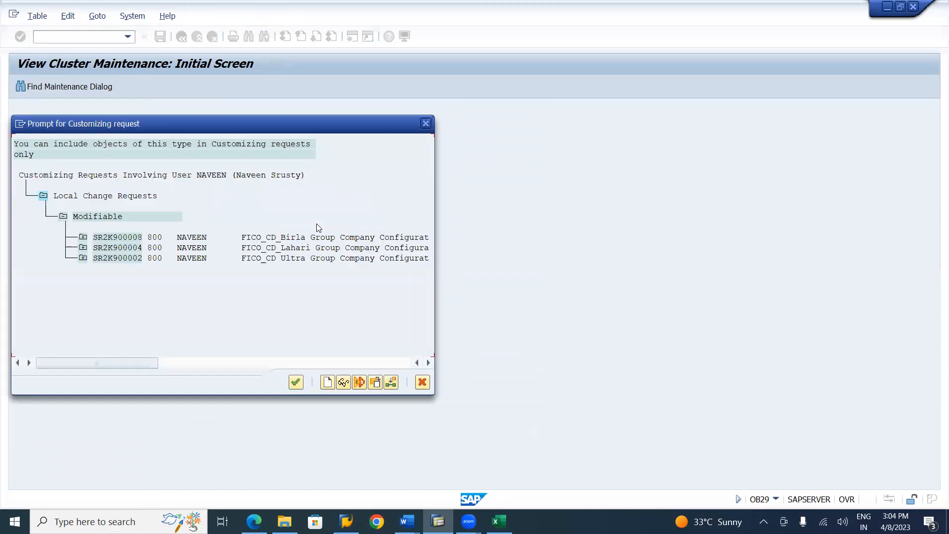
{"action": "double_click", "coordinate": [319, 249]}
{"action": "left_click", "coordinate": [220, 223]}
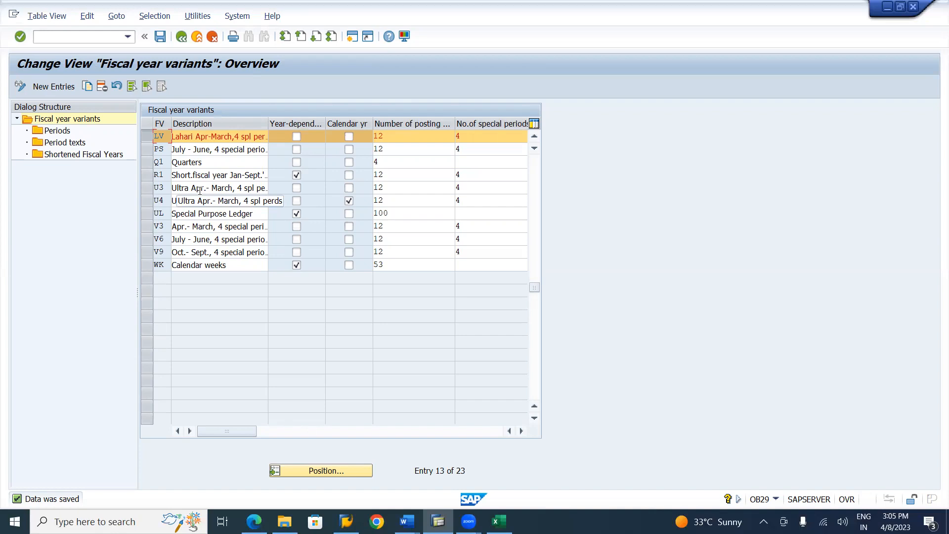
Open the periods of fiscal year variant LV and examine how months 4 to 12 map to posting periods
{"action": "left_click", "coordinate": [147, 140]}
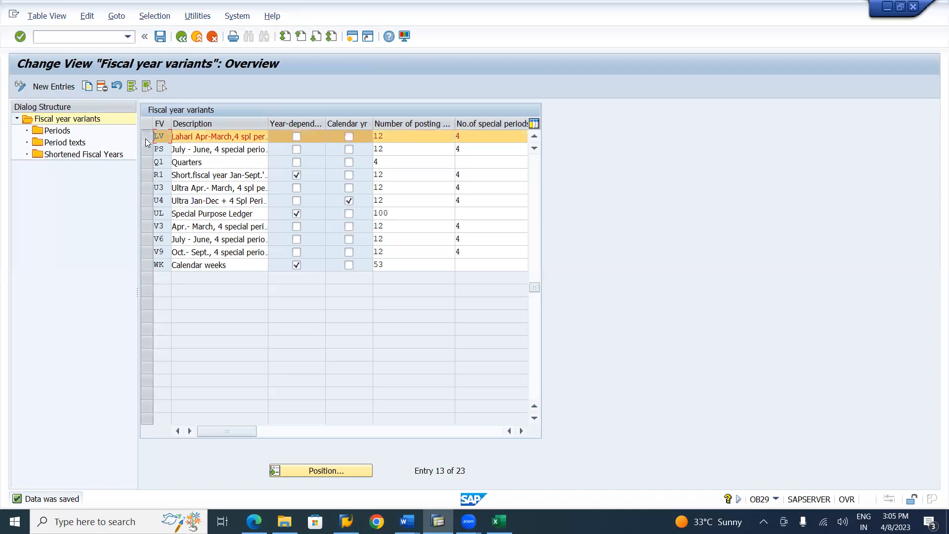
{"action": "double_click", "coordinate": [53, 131]}
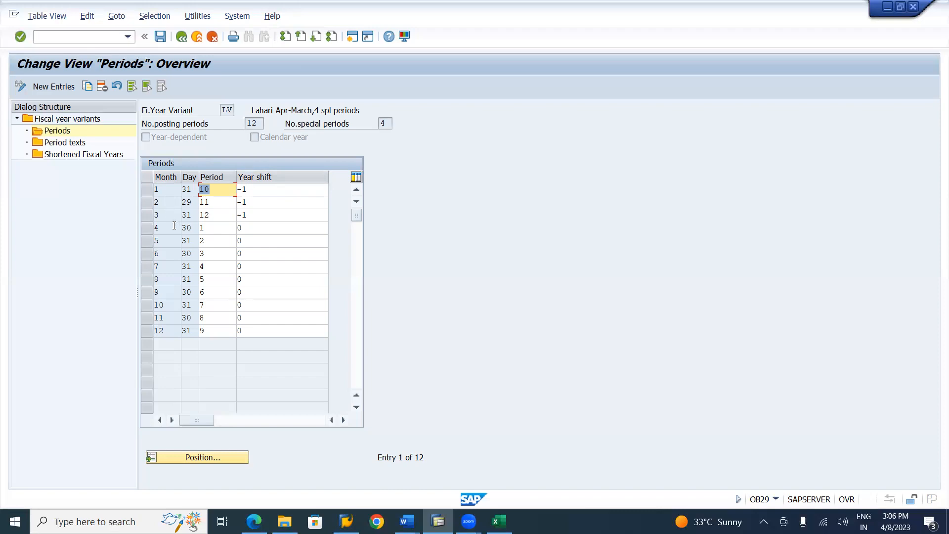
{"action": "left_click", "coordinate": [209, 227]}
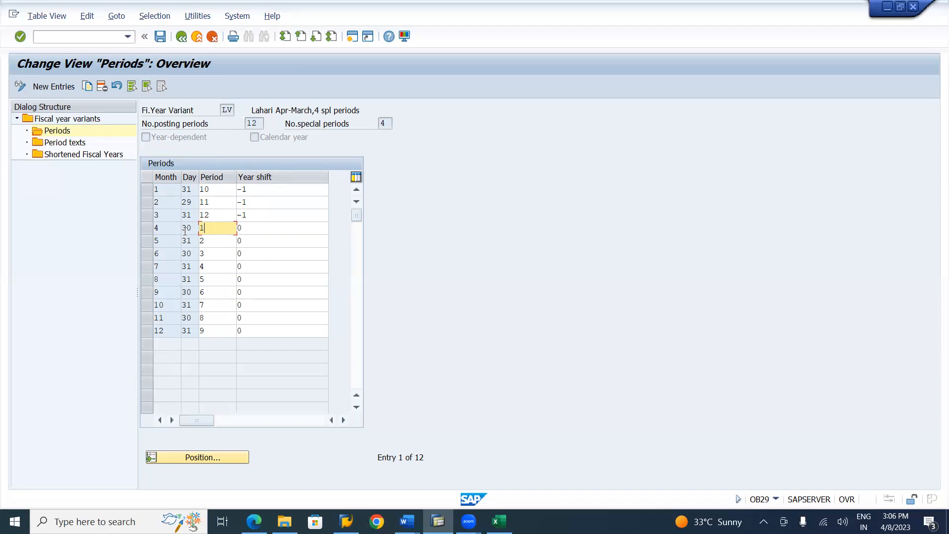
{"action": "left_click", "coordinate": [214, 240]}
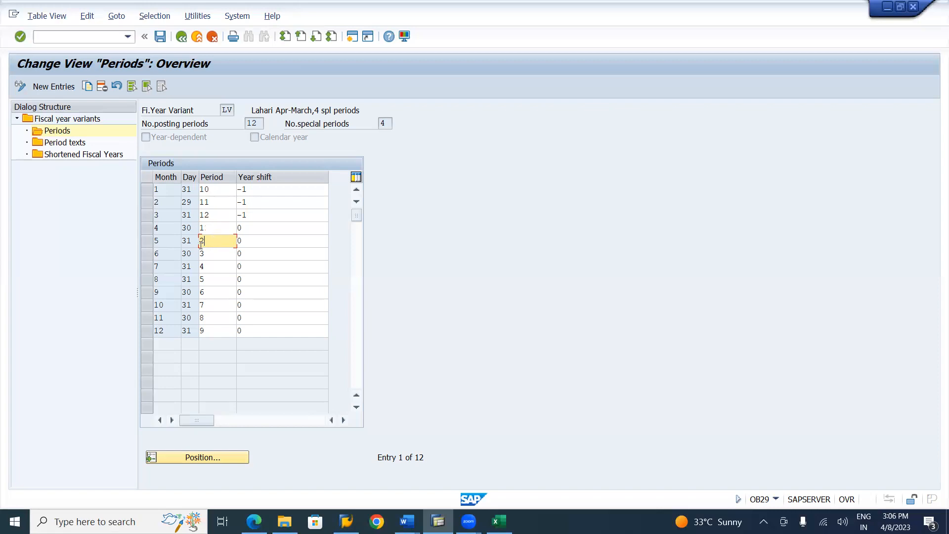
{"action": "left_click", "coordinate": [209, 256]}
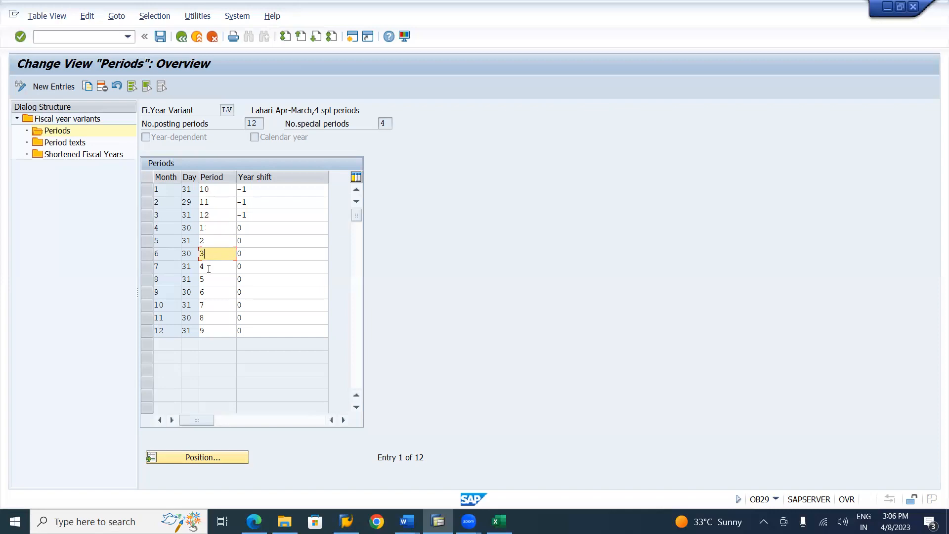
{"action": "left_click", "coordinate": [209, 267]}
{"action": "left_click", "coordinate": [206, 279]}
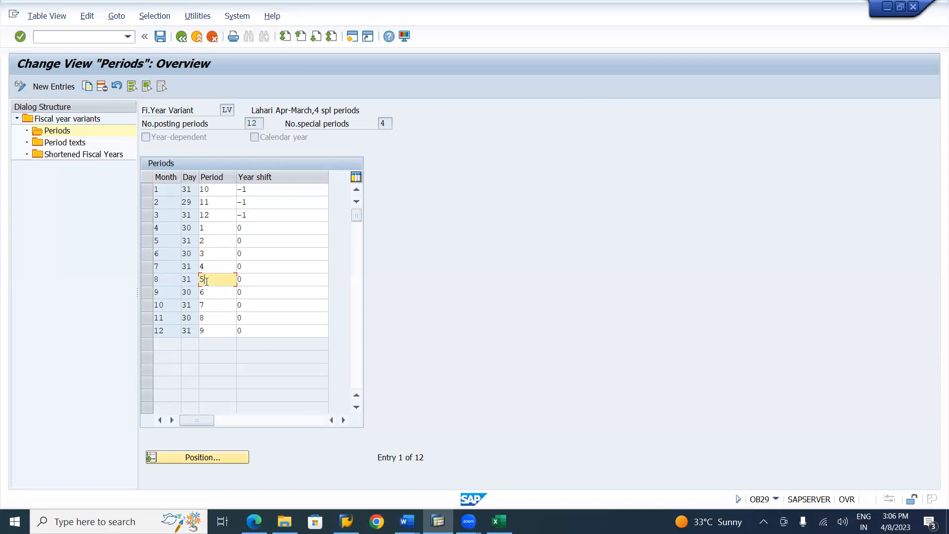
{"action": "left_click", "coordinate": [207, 294]}
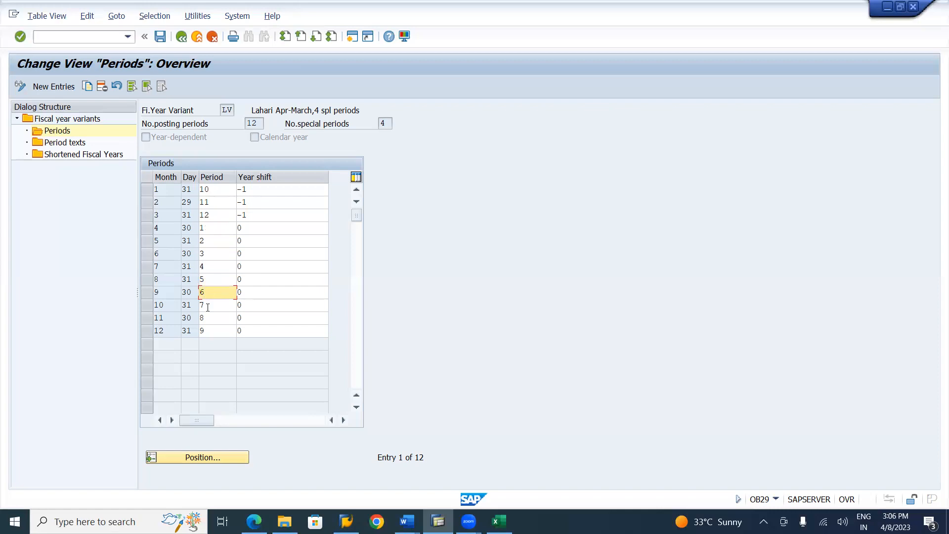
{"action": "left_click", "coordinate": [208, 306]}
{"action": "left_click", "coordinate": [208, 316]}
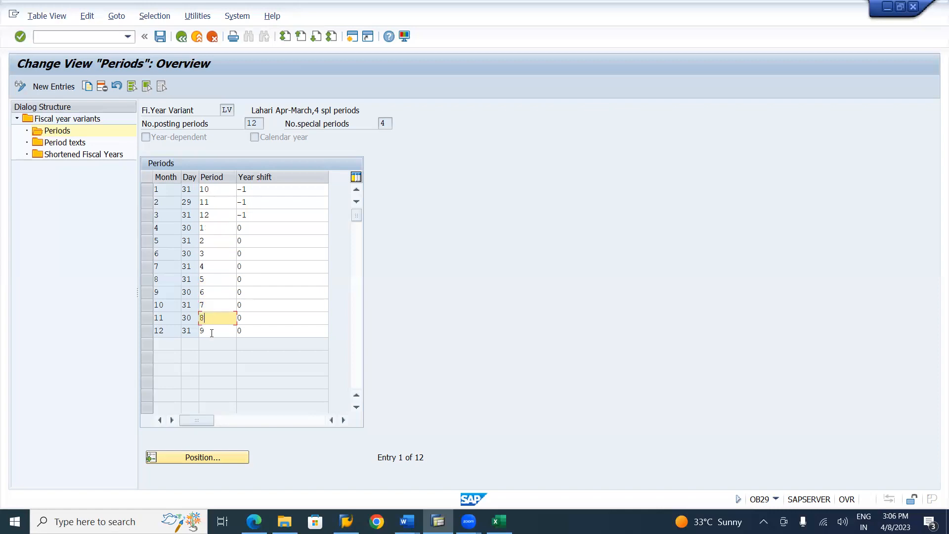
{"action": "left_click", "coordinate": [212, 334]}
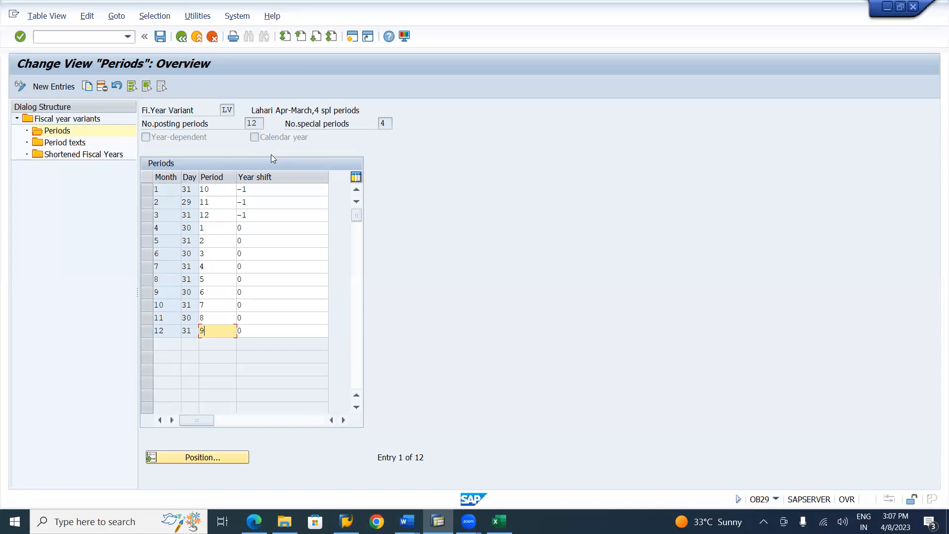
Examine the year shift of months 1 and 2 and the period rows of months 9 and 12
{"action": "left_click", "coordinate": [257, 191]}
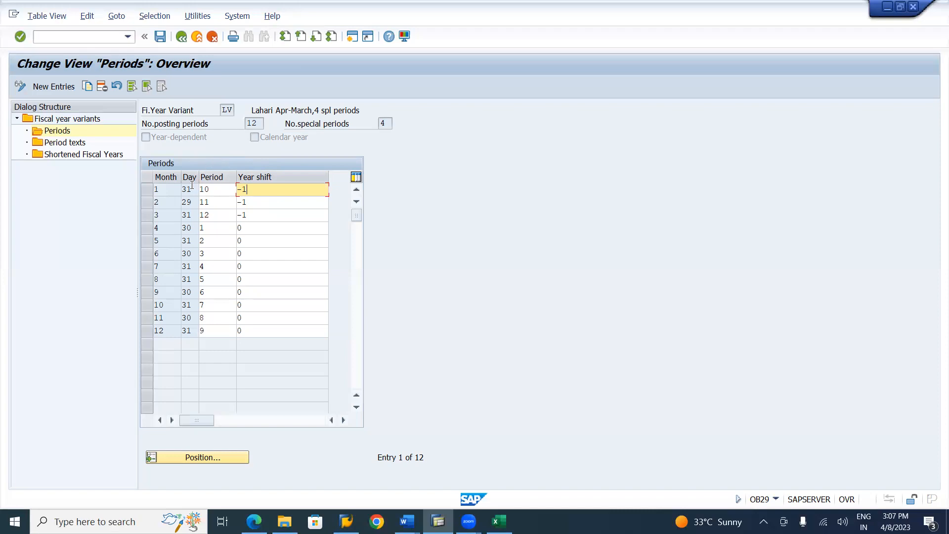
{"action": "left_click", "coordinate": [255, 204]}
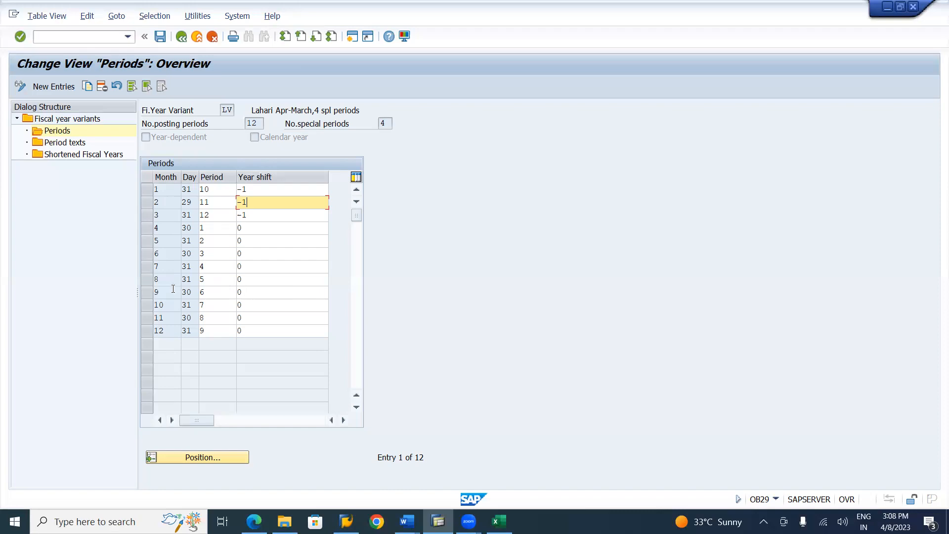
{"action": "left_click", "coordinate": [147, 297]}
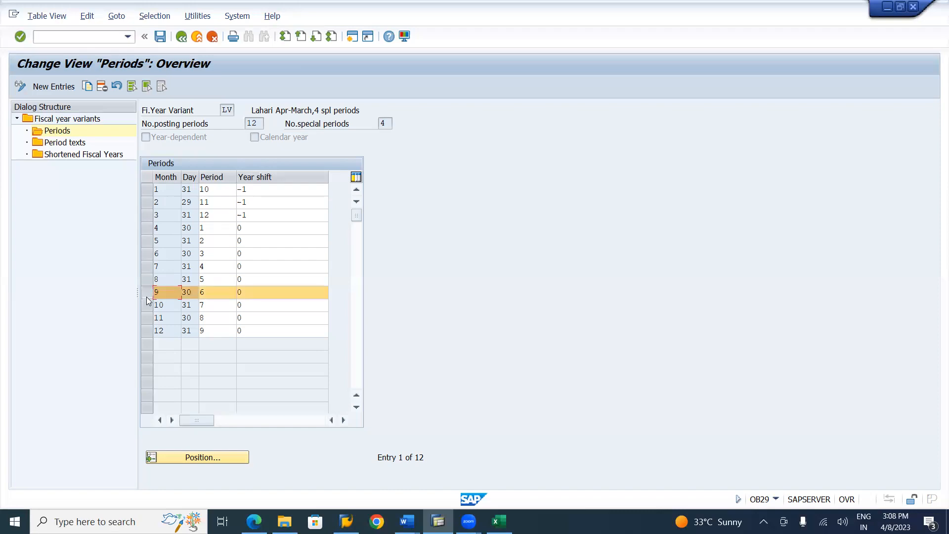
{"action": "left_click", "coordinate": [147, 332]}
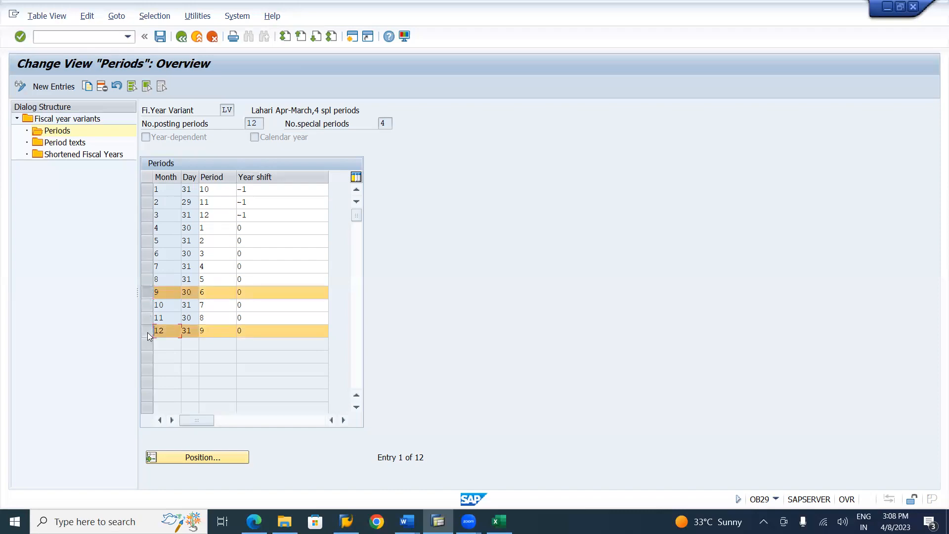
{"action": "left_click", "coordinate": [146, 292]}
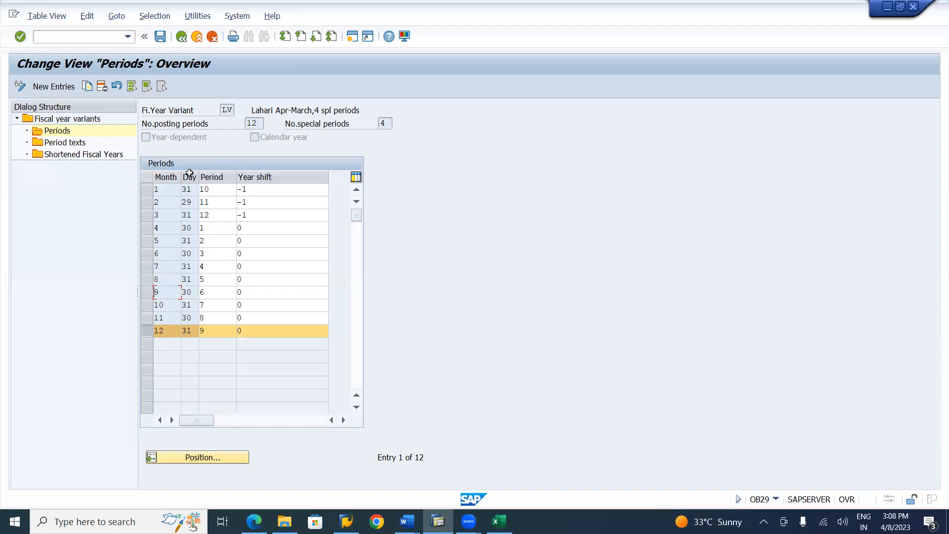
Open the period texts of variant LV, jump to the language EN entries and inspect the text of period 1
{"action": "double_click", "coordinate": [60, 145]}
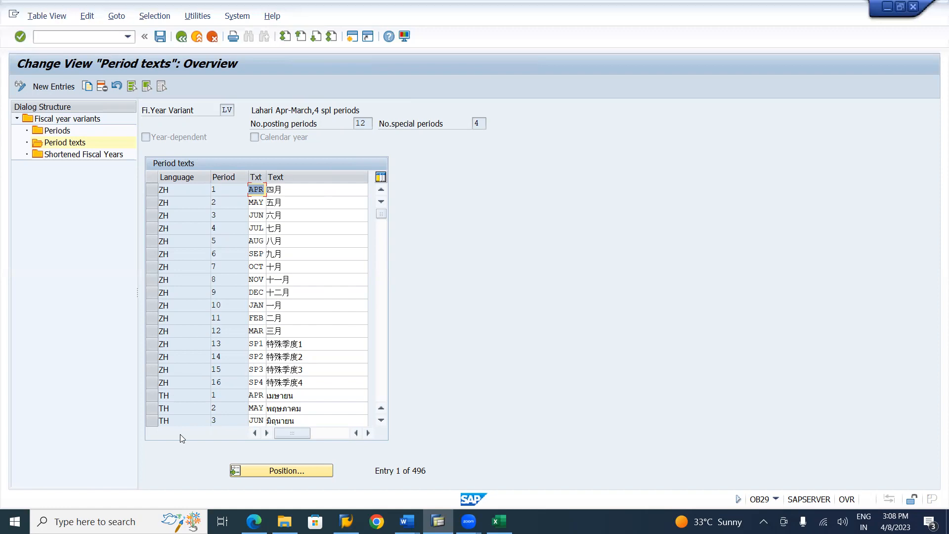
{"action": "left_click", "coordinate": [308, 476]}
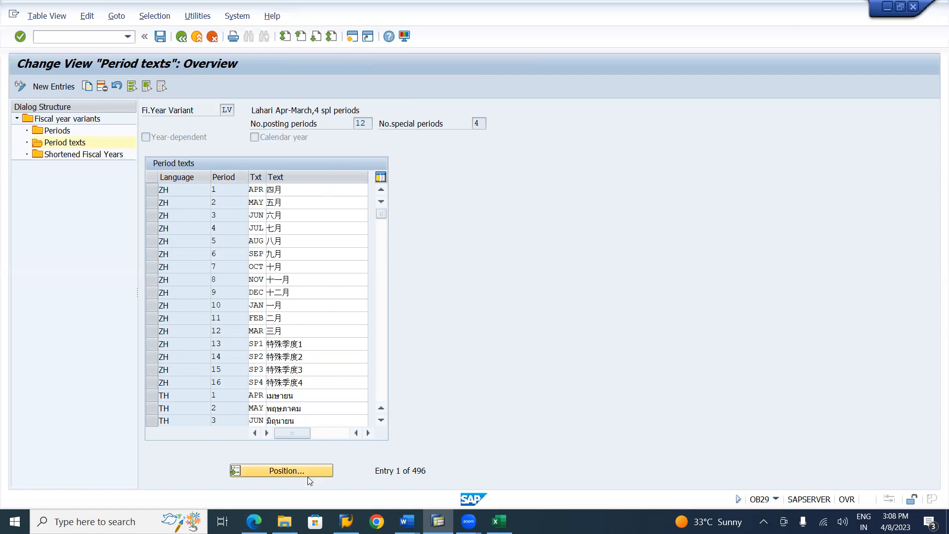
{"action": "type", "text": "e"}
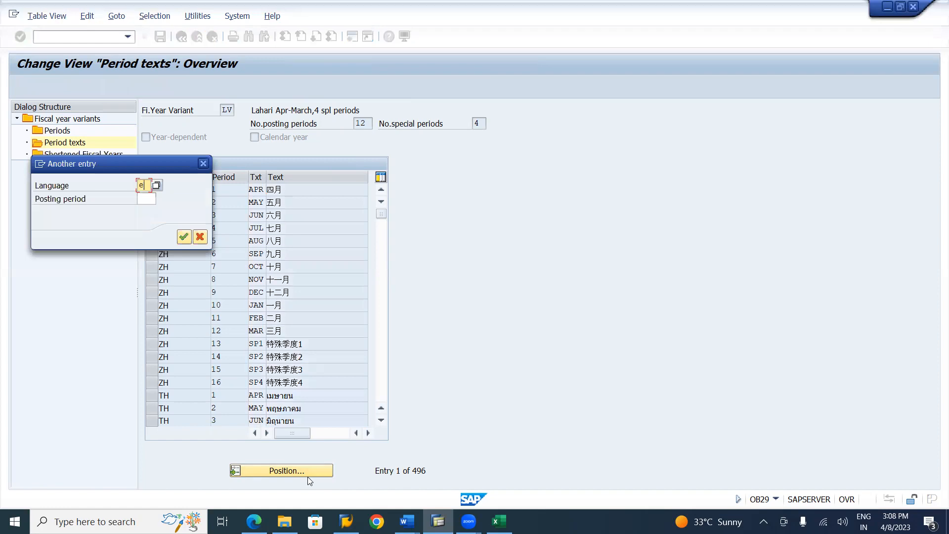
{"action": "type", "text": "n"}
{"action": "key", "text": "Return"}
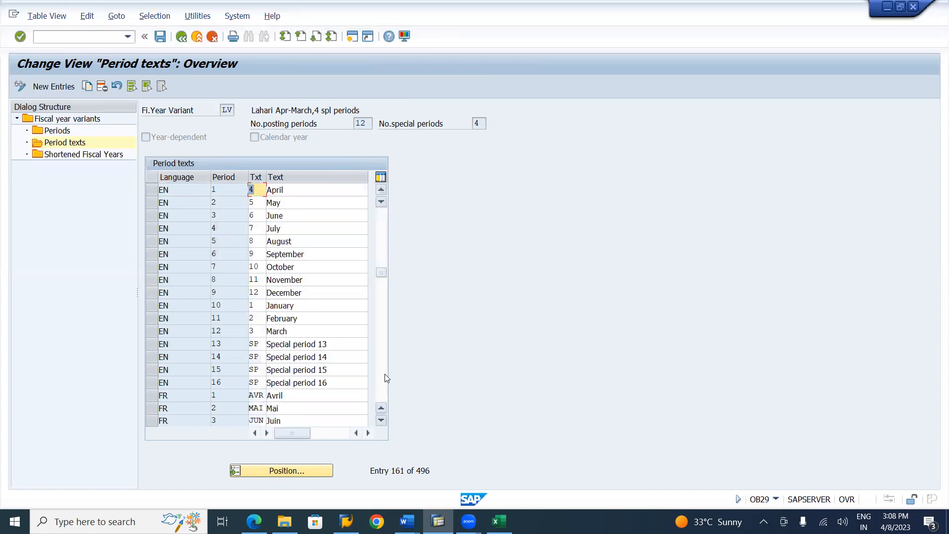
{"action": "left_click", "coordinate": [152, 195]}
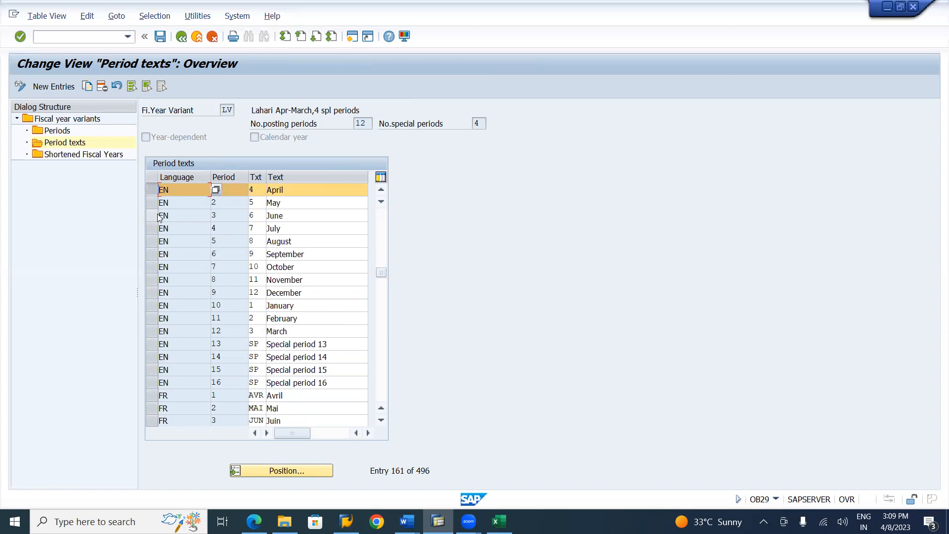
{"action": "left_click", "coordinate": [305, 193]}
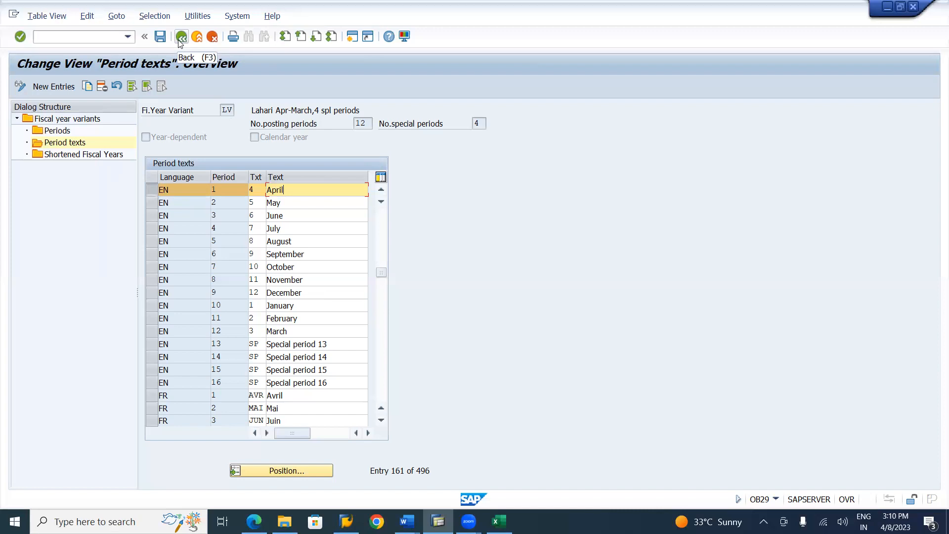
Check section 3.6, Assign Company Code to Fiscal Year Variant, in the Word notes and return to SAP
{"action": "key", "text": "alt+Tab"}
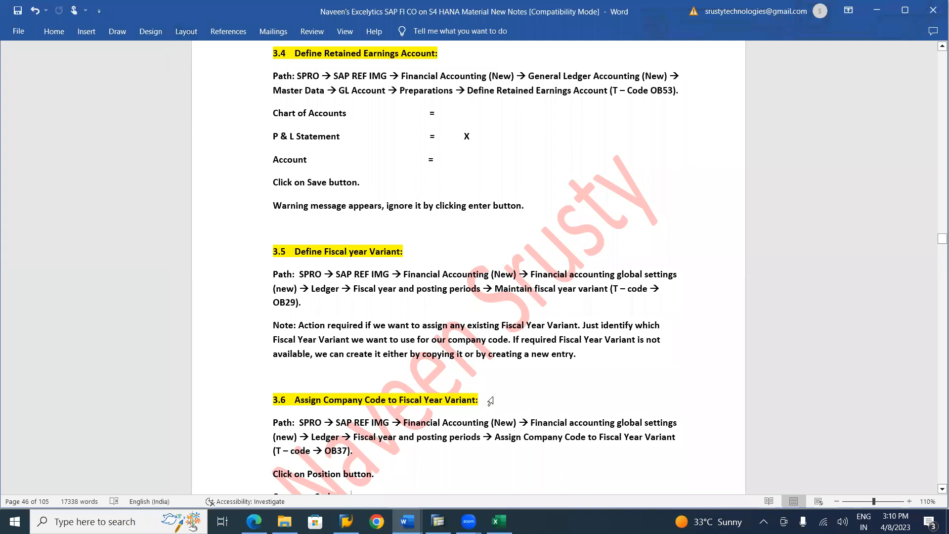
{"action": "left_click", "coordinate": [498, 395]}
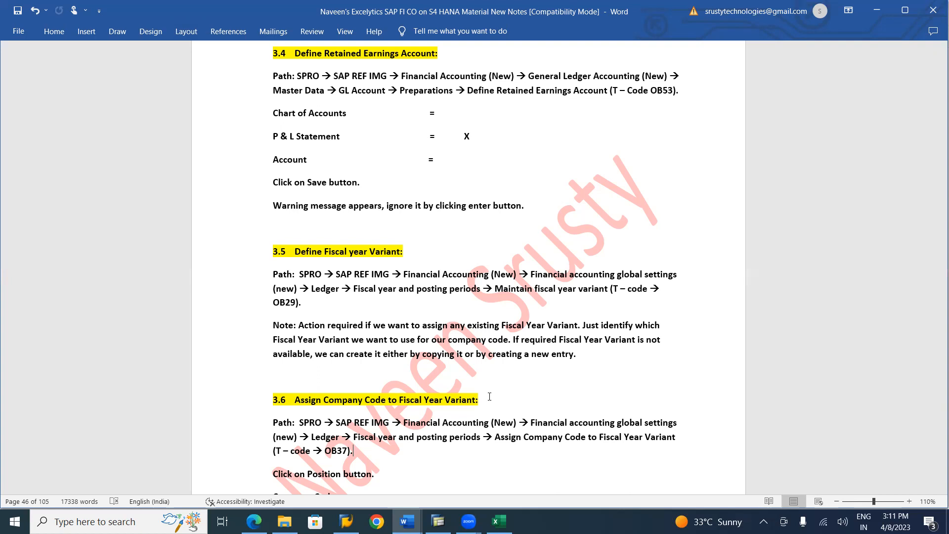
{"action": "key", "text": "alt+Tab"}
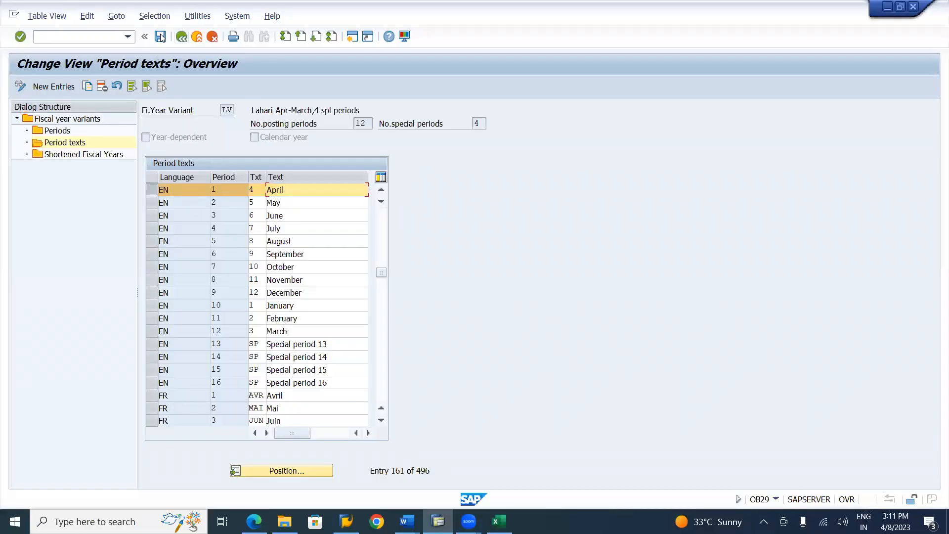
Leave the fiscal year variant maintenance and open the Assign Company Code to a Fiscal Year Variant activity in the implementation guide
{"action": "left_click", "coordinate": [181, 38]}
{"action": "left_click", "coordinate": [183, 38]}
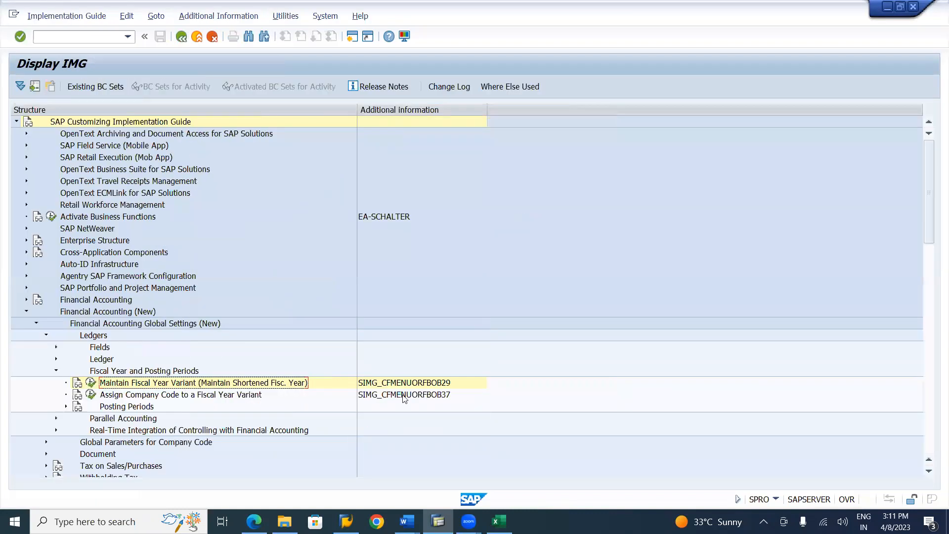
{"action": "left_click", "coordinate": [257, 395]}
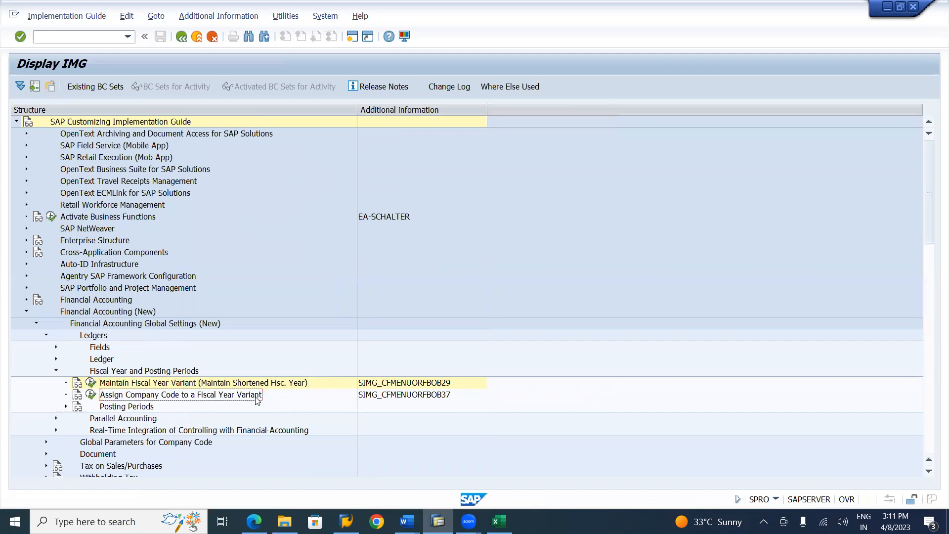
{"action": "left_click", "coordinate": [90, 394]}
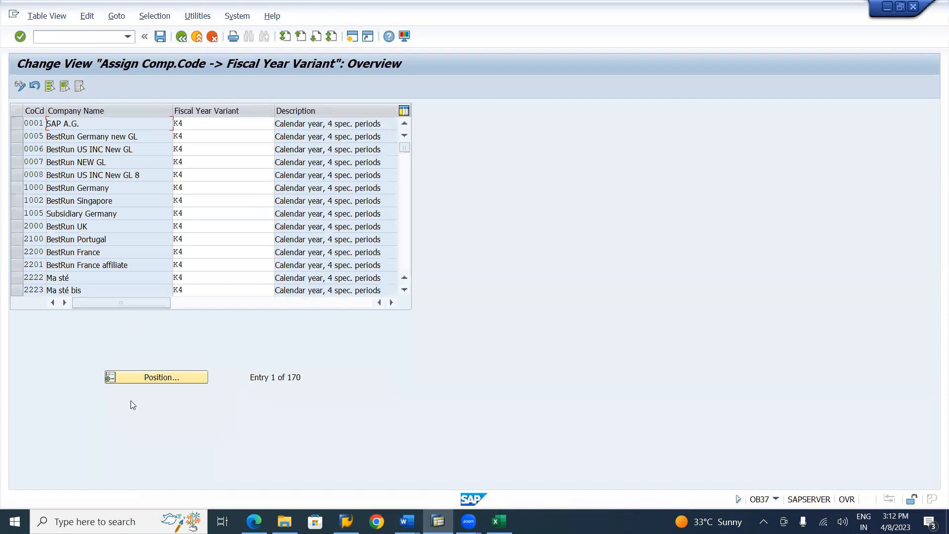
Jump to company code LI01 and assign it fiscal year variant LV from the list of possible variants
{"action": "left_click", "coordinate": [173, 377]}
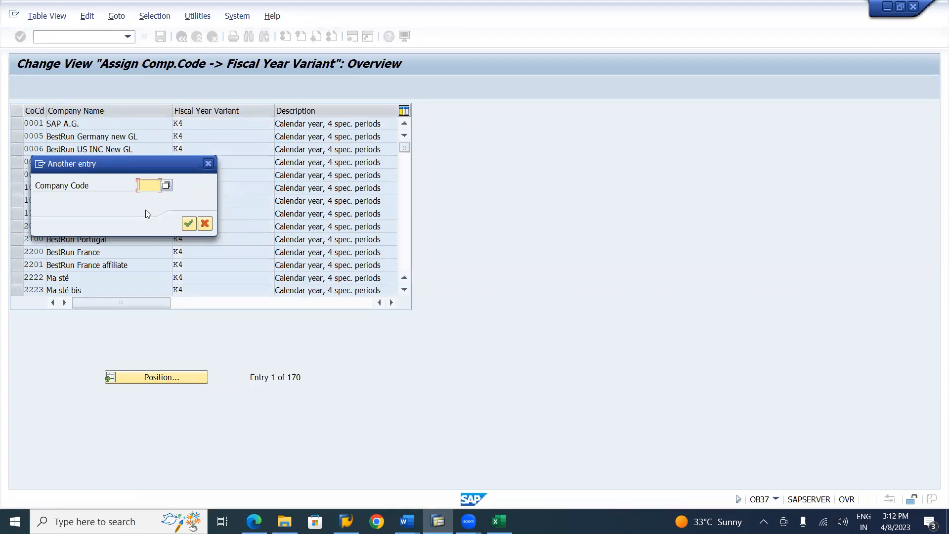
{"action": "type", "text": "LI01"}
{"action": "key", "text": "Return"}
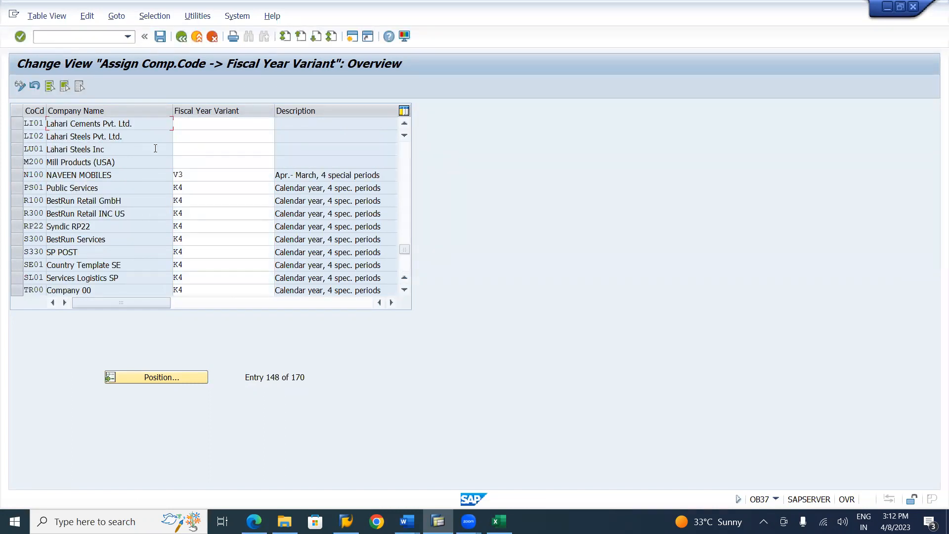
{"action": "left_click", "coordinate": [226, 127]}
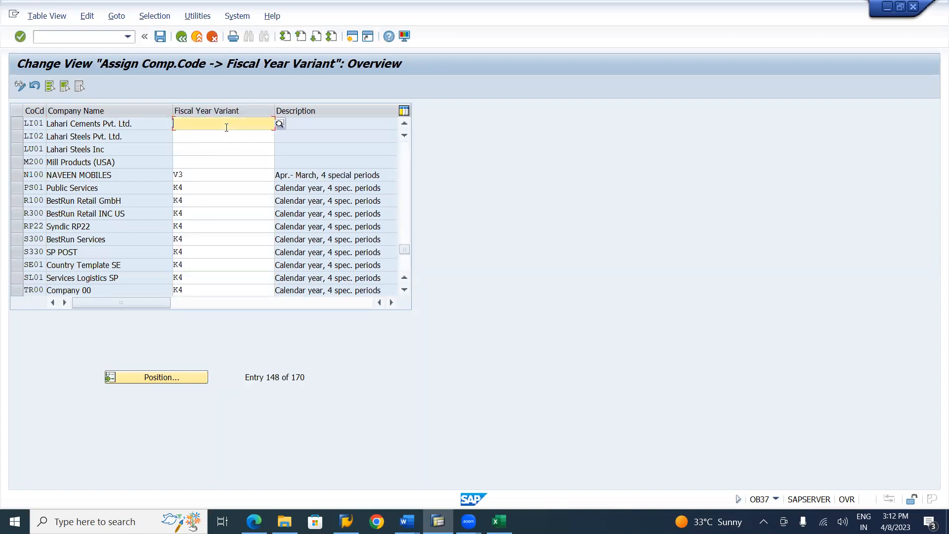
{"action": "left_click", "coordinate": [279, 124]}
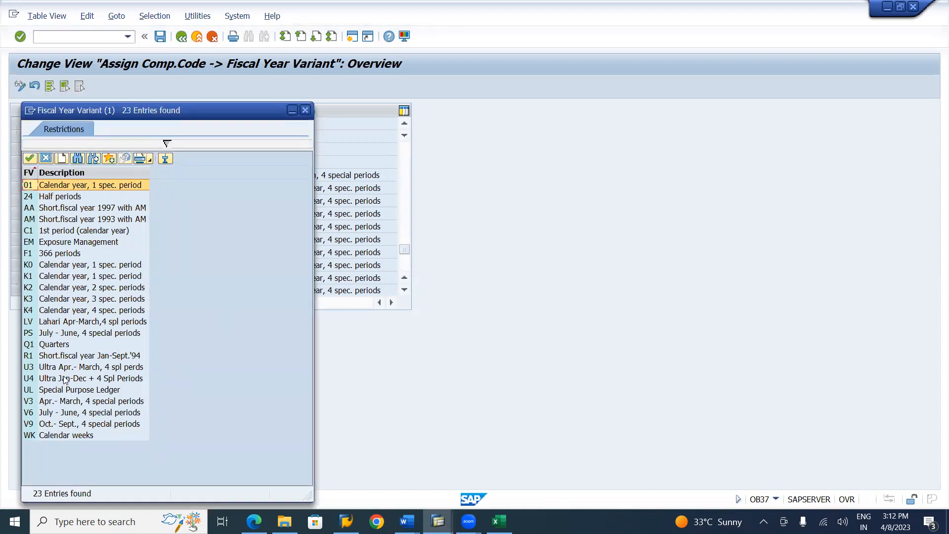
{"action": "left_click", "coordinate": [75, 321]}
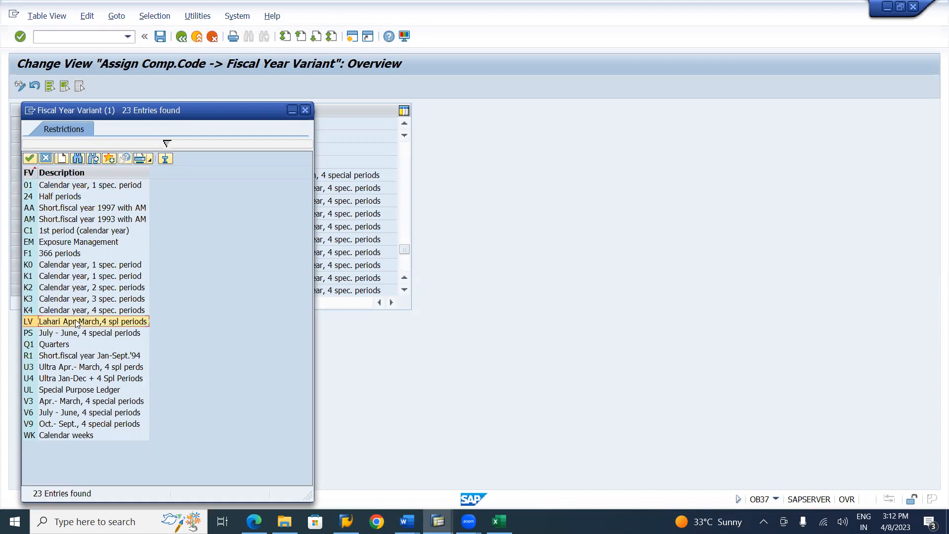
{"action": "double_click", "coordinate": [75, 320]}
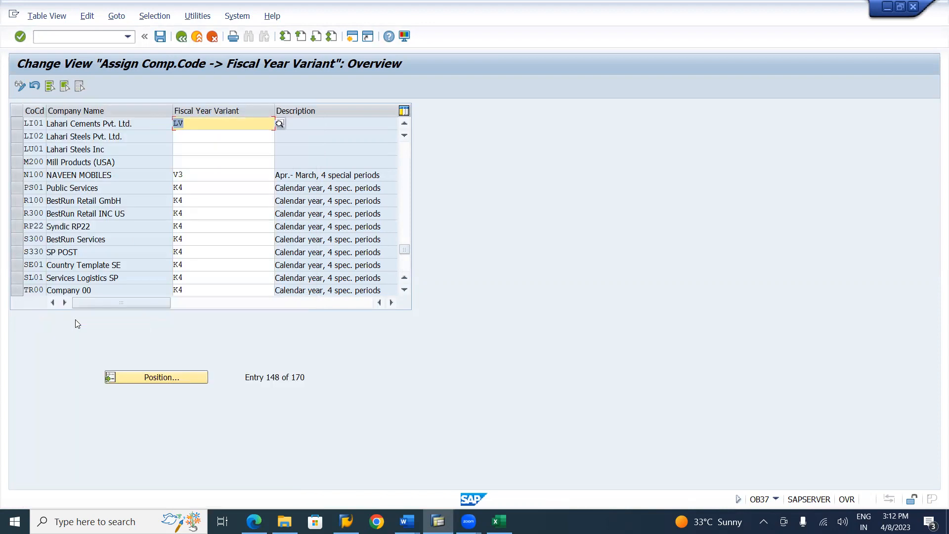
Assign fiscal year variant LV to company codes LI02 and LU01 as well, and confirm the entries
{"action": "key", "text": "Down"}
{"action": "type", "text": "LV"}
{"action": "key", "text": "Down"}
{"action": "type", "text": "LV"}
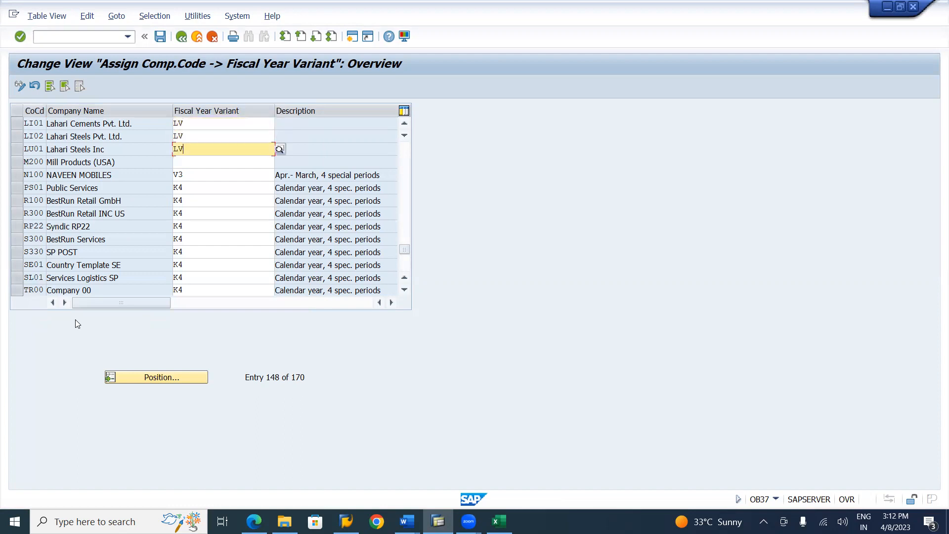
{"action": "key", "text": "Return"}
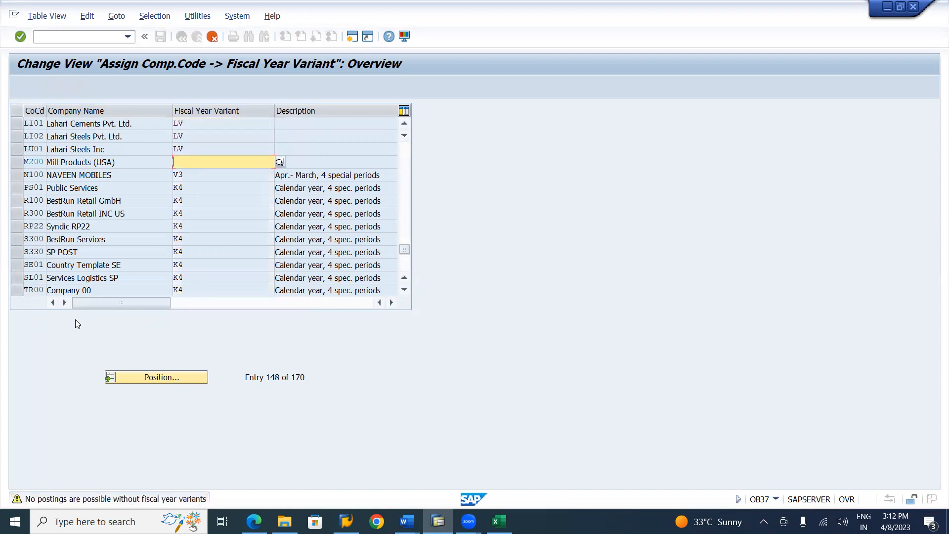
{"action": "key", "text": "Return"}
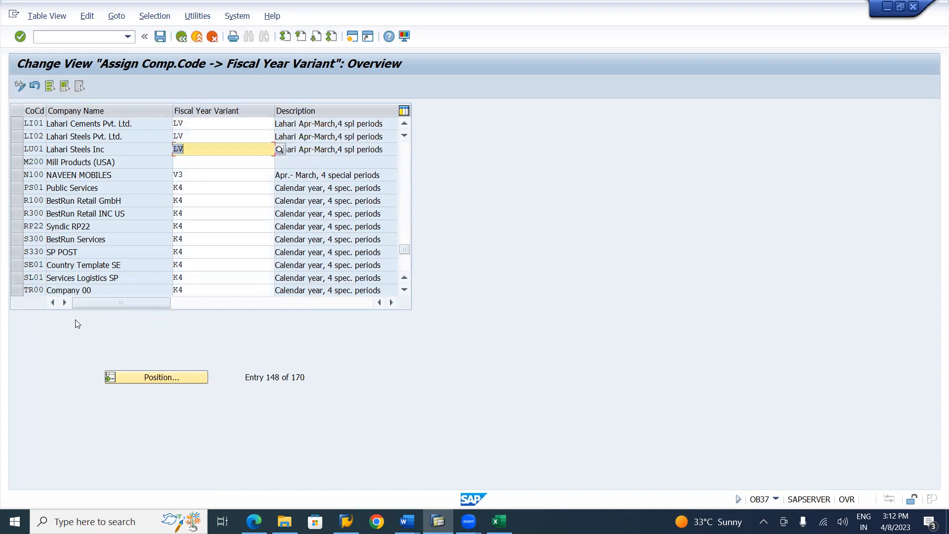
Select the LI01, LI02 and LU01 entries and save their fiscal year variant assignments under customizing request SR2K900004
{"action": "left_click", "coordinate": [16, 149]}
{"action": "left_click", "coordinate": [17, 135]}
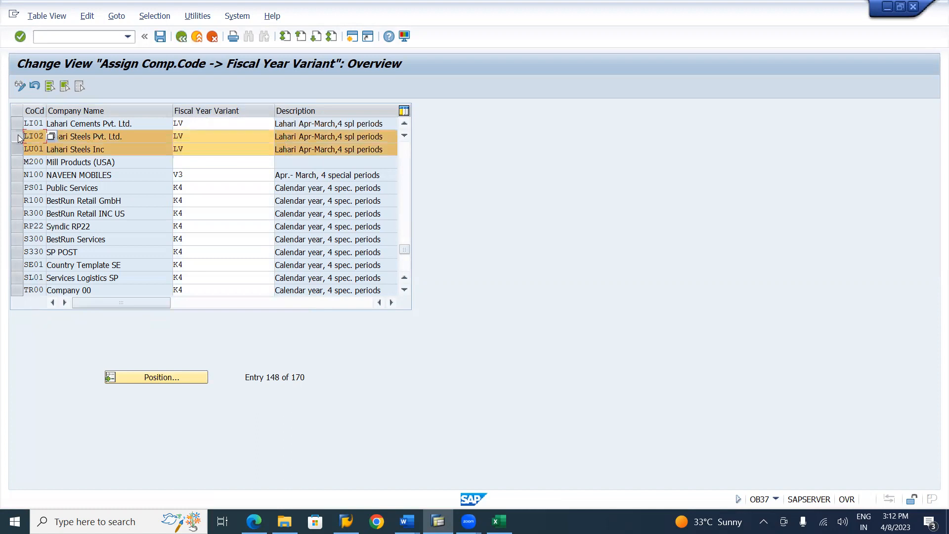
{"action": "left_click", "coordinate": [18, 123]}
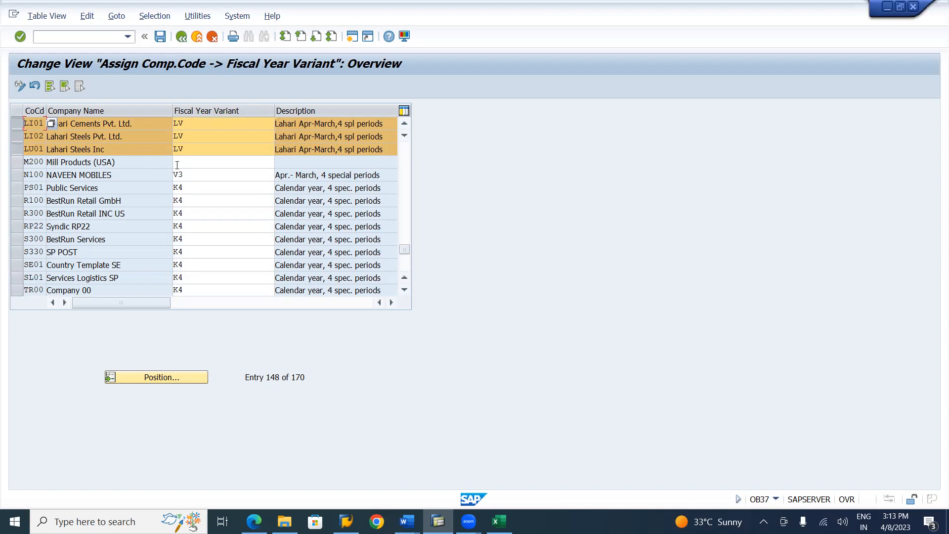
{"action": "left_click", "coordinate": [596, 330]}
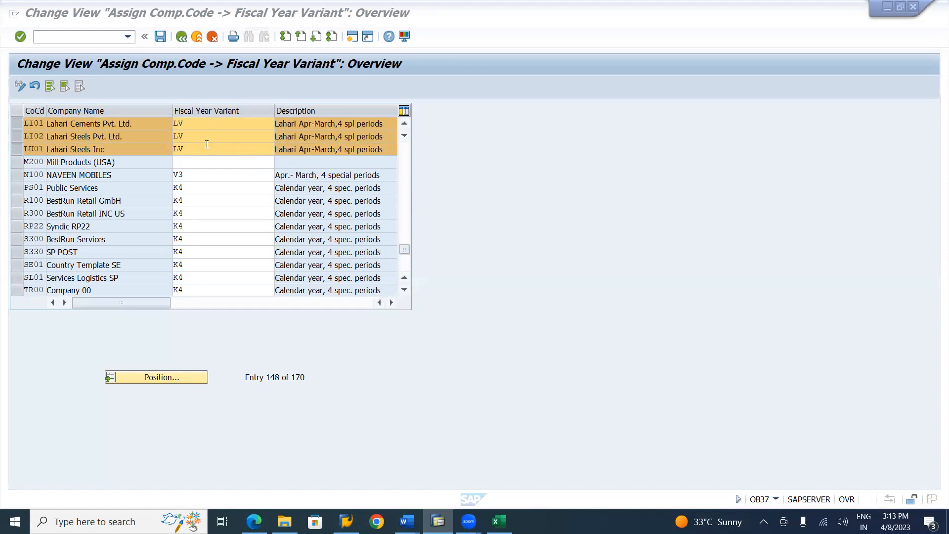
{"action": "left_click", "coordinate": [160, 37]}
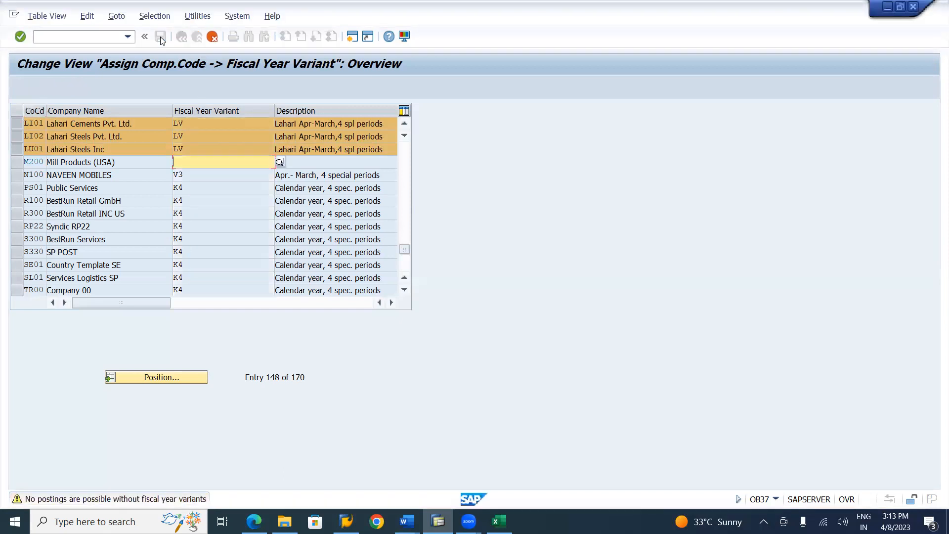
{"action": "left_click", "coordinate": [160, 37]}
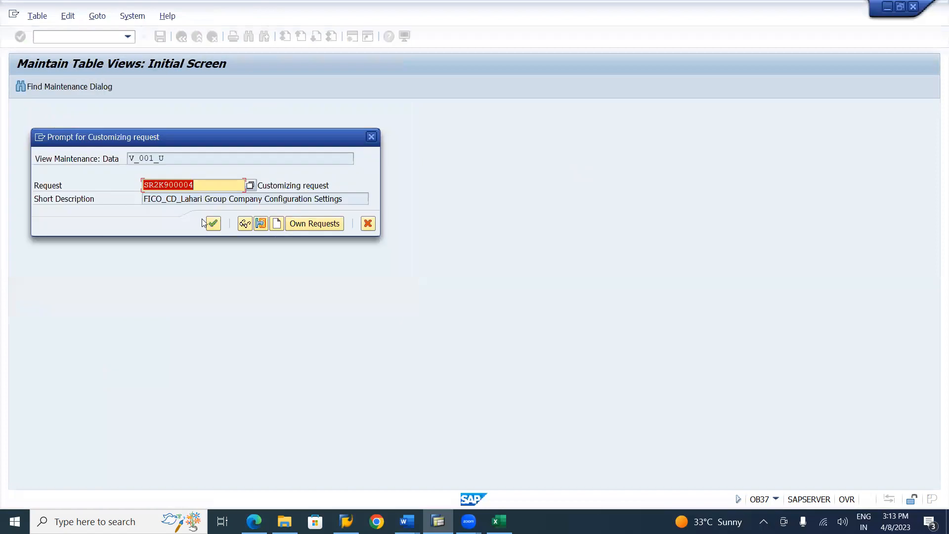
{"action": "left_click", "coordinate": [213, 225]}
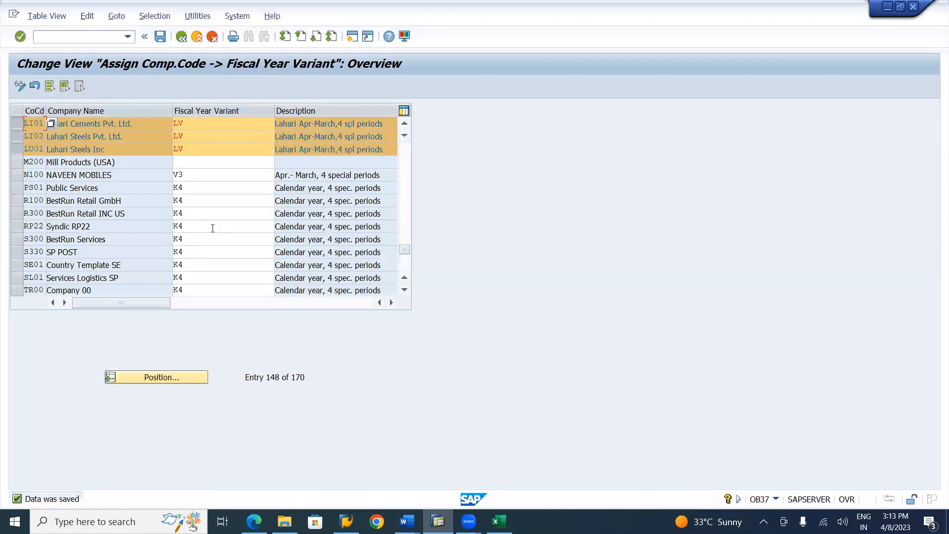
Switch to the Lahari Company Code Settings workbook in Excel and mark the Fiscal Year Variant row in red font
{"action": "key", "text": "alt+Tab"}
{"action": "key", "text": "alt+Tab"}
{"action": "key", "text": "alt+Tab"}
{"action": "key", "text": "alt+Tab"}
{"action": "key", "text": "alt+Tab"}
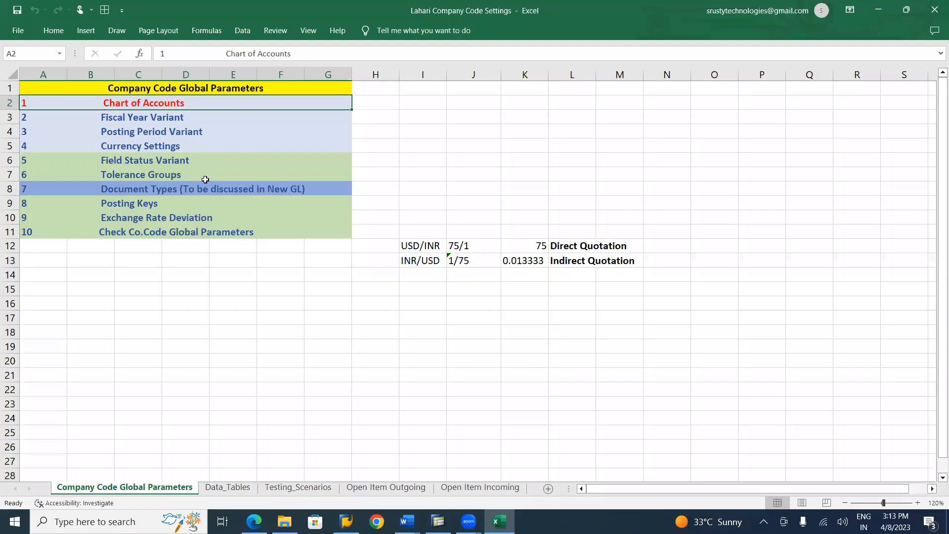
{"action": "left_click", "coordinate": [152, 119]}
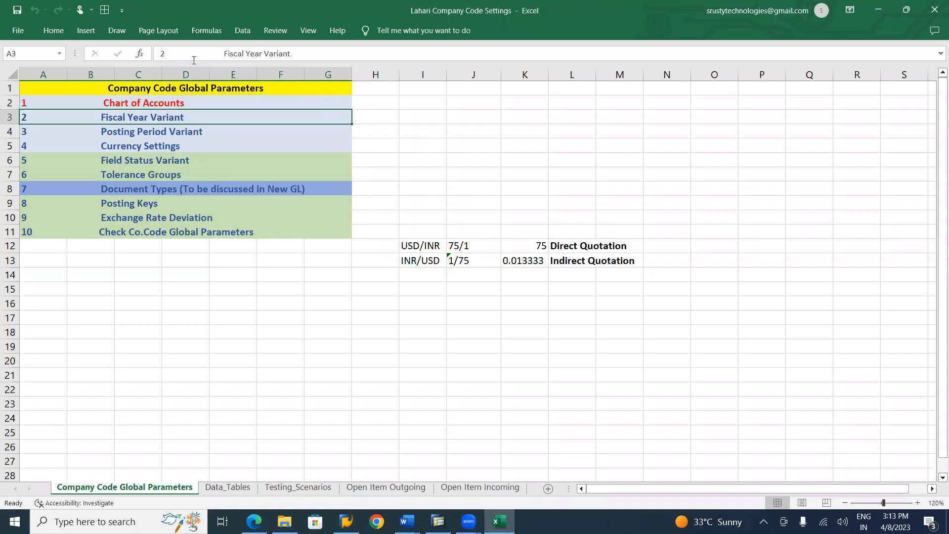
{"action": "left_click", "coordinate": [54, 32]}
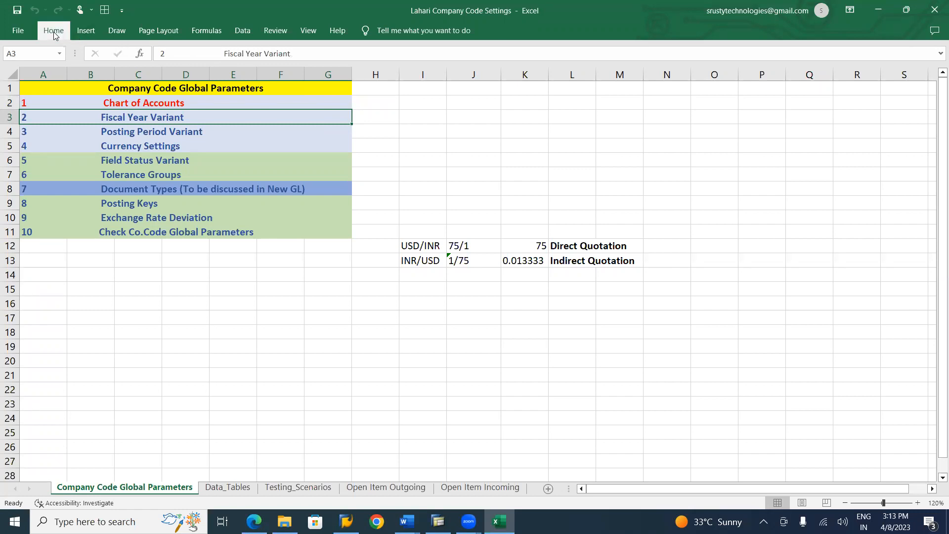
{"action": "left_click", "coordinate": [218, 74]}
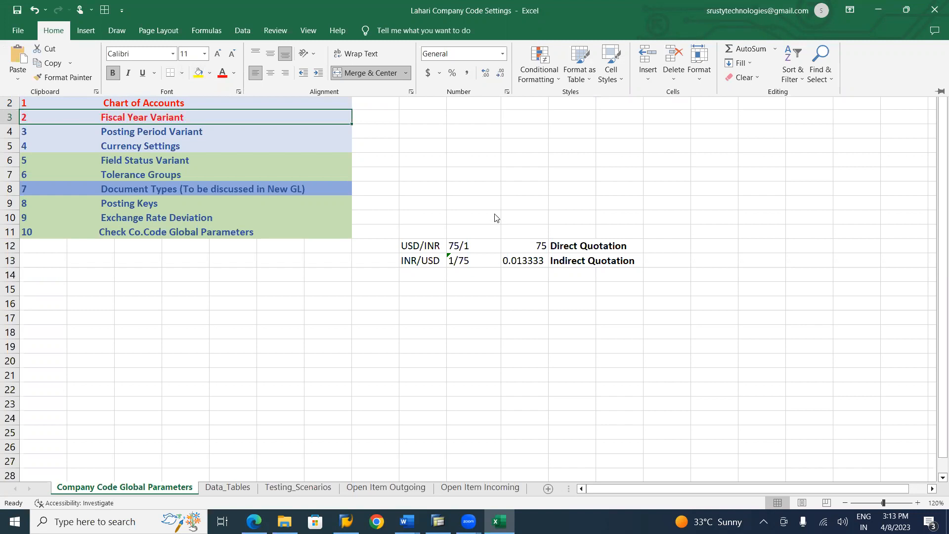
Switch to the SAP FICO notes in Word and read section 3.7 on defining and assigning posting period variants
{"action": "key", "text": "alt+Tab"}
{"action": "key", "text": "alt+Tab"}
{"action": "key", "text": "alt+Tab"}
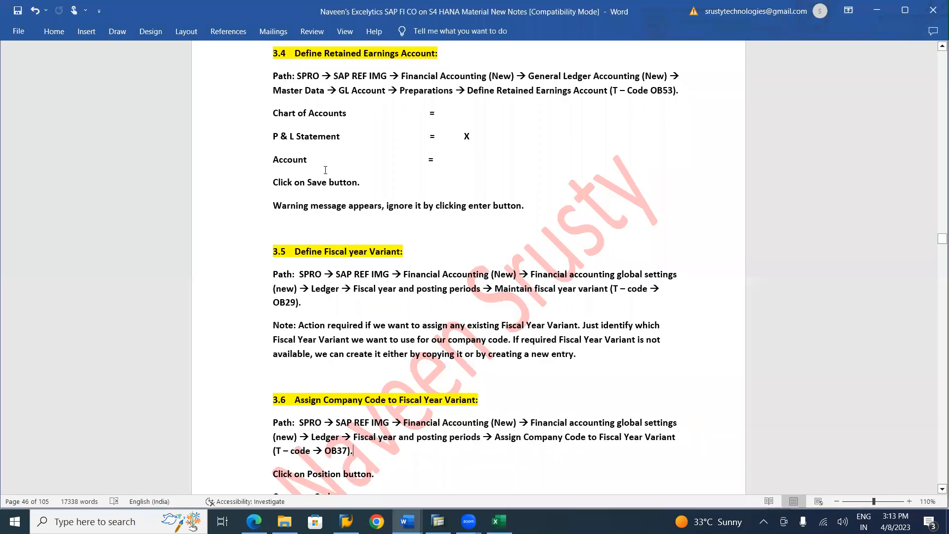
{"action": "scroll", "coordinate": [326, 170], "scroll_direction": "down", "scroll_amount": 10}
{"action": "scroll", "coordinate": [325, 170], "scroll_direction": "down", "scroll_amount": 3}
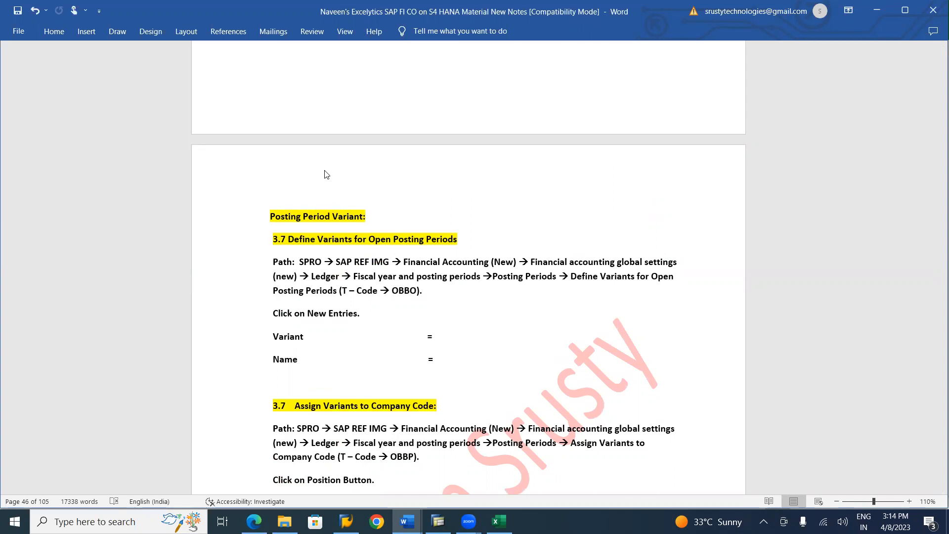
Switch to the LAHARI FICO ENTERPRISE STRUCTURE document and change the code in the Posting Period Variant heading to LPV3
{"action": "key", "text": "alt+Tab"}
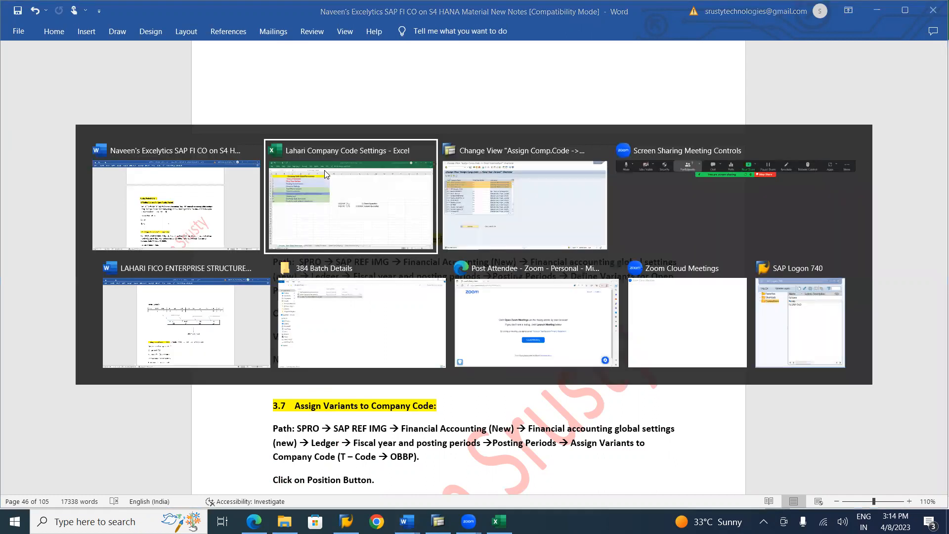
{"action": "key", "text": "alt+Tab"}
{"action": "key", "text": "alt+Tab"}
{"action": "key", "text": "alt+Tab"}
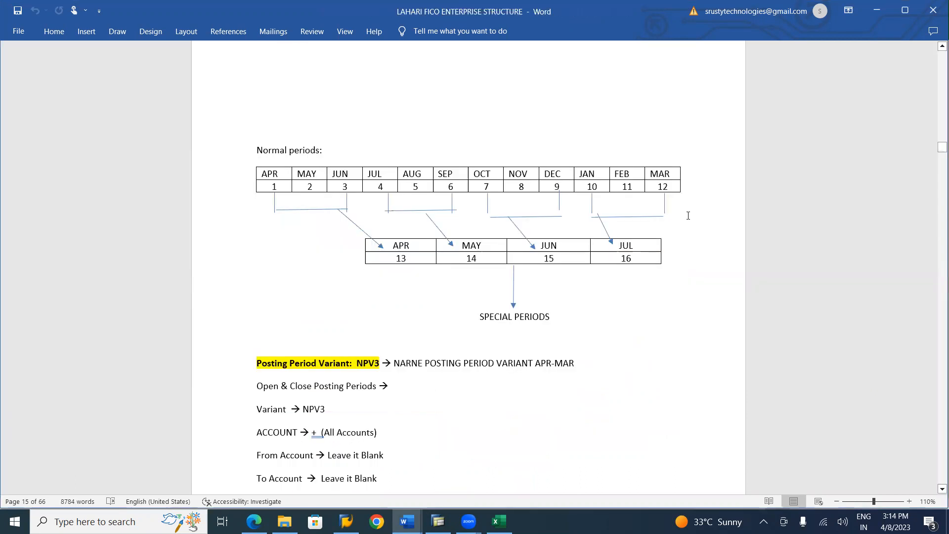
{"action": "left_click", "coordinate": [362, 362]}
{"action": "key", "text": "BackSpace"}
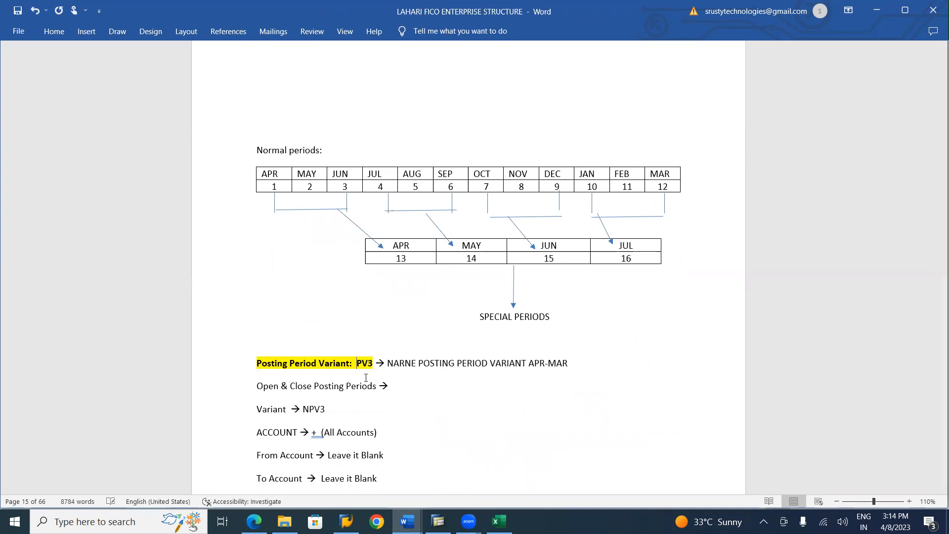
{"action": "type", "text": "L"}
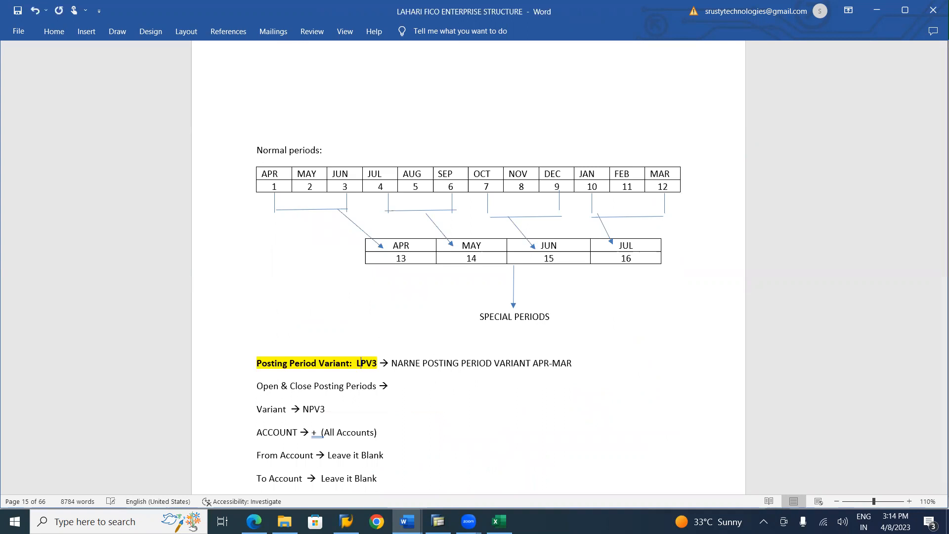
Replace NARNE with LAHARI in the posting period variant description and set the Variant under Open & Close Posting Periods to LPV3
{"action": "left_click", "coordinate": [421, 363]}
{"action": "key", "text": "BackSpace"}
{"action": "key", "text": "BackSpace"}
{"action": "key", "text": "BackSpace"}
{"action": "key", "text": "BackSpace"}
{"action": "key", "text": "BackSpace"}
{"action": "key", "text": "BackSpace"}
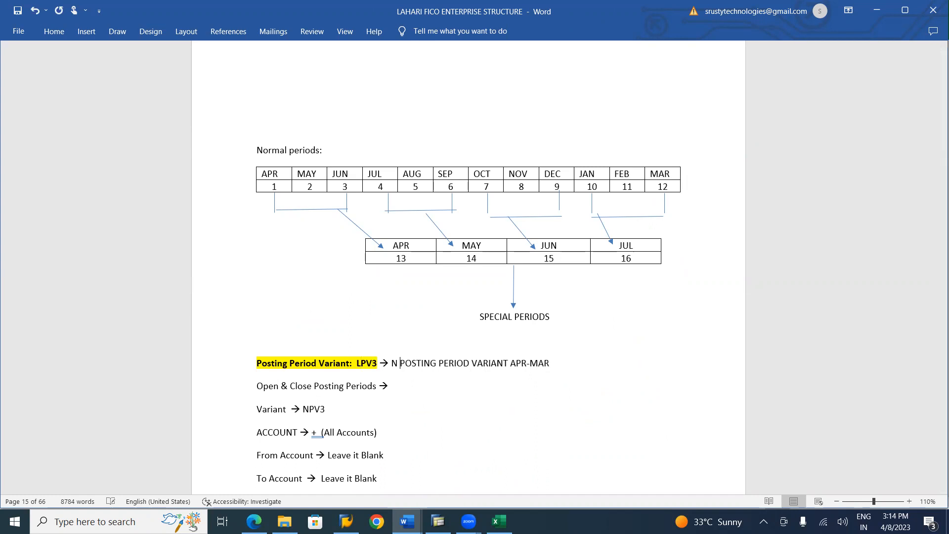
{"action": "type", "text": "LAHARI"}
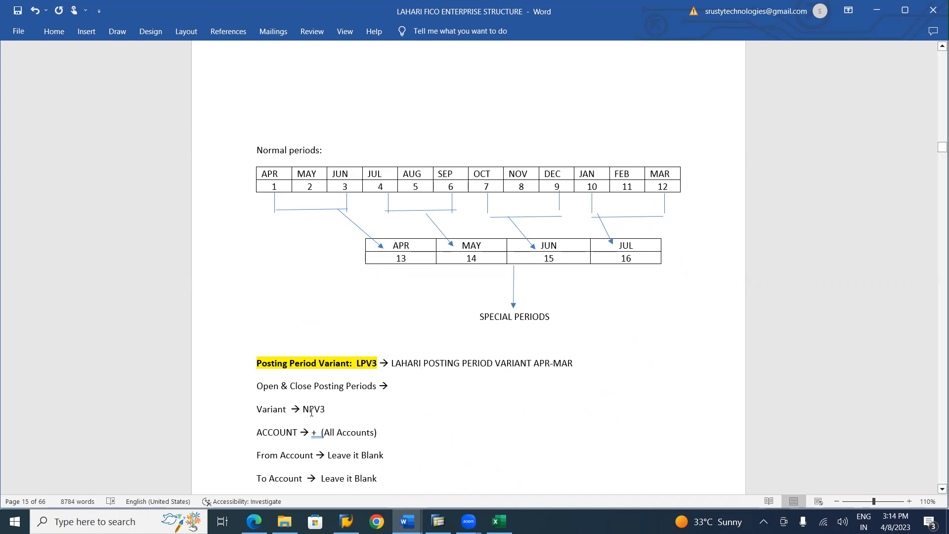
{"action": "key", "text": "BackSpace"}
{"action": "type", "text": "L"}
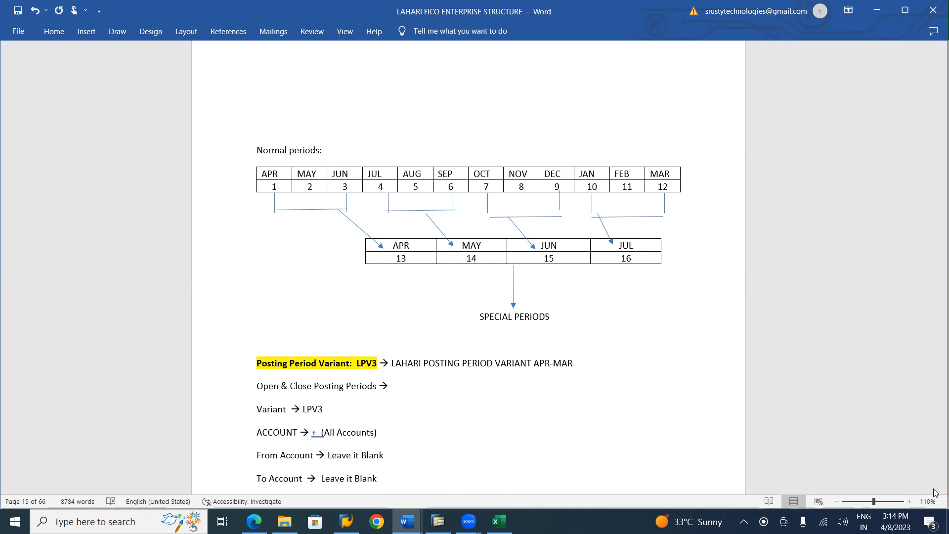
{"action": "scroll", "coordinate": [935, 492], "scroll_direction": "down", "scroll_amount": 2}
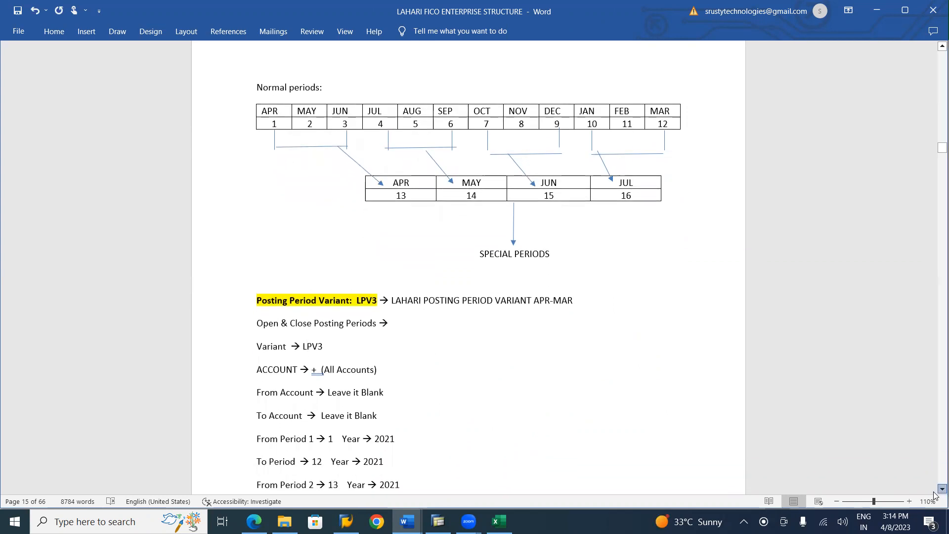
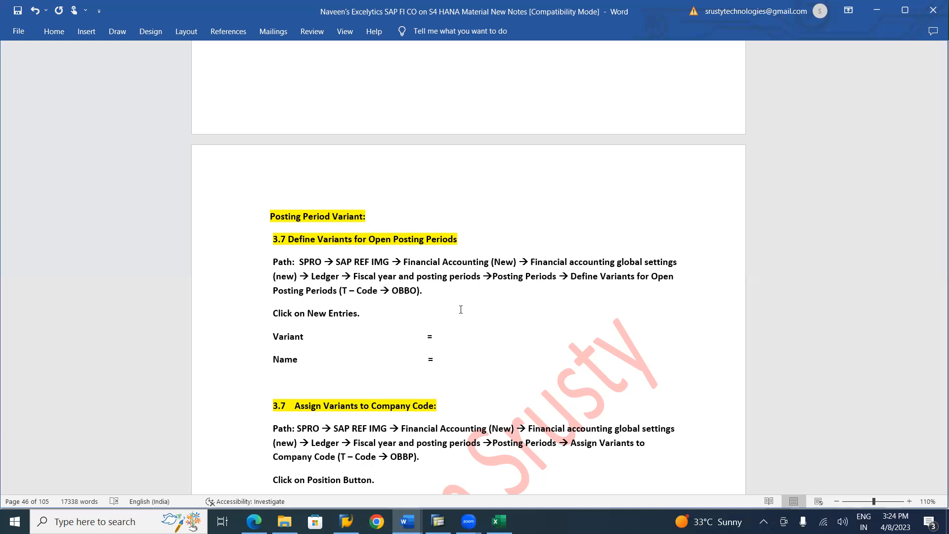
Read sections 3.7 and 3.8 of the notes on defining, assigning, opening and closing posting period variants
{"action": "scroll", "coordinate": [461, 309], "scroll_direction": "down", "scroll_amount": 4}
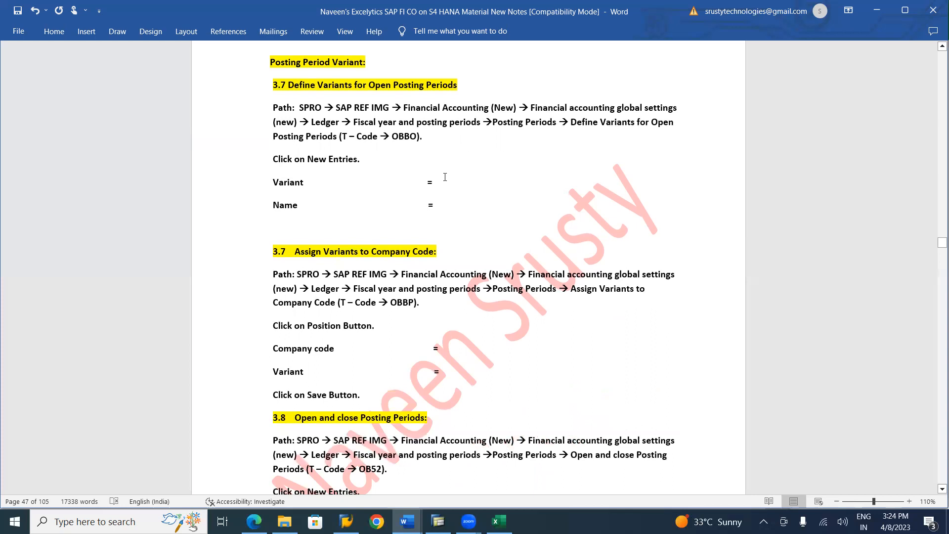
{"action": "scroll", "coordinate": [444, 177], "scroll_direction": "down", "scroll_amount": 10}
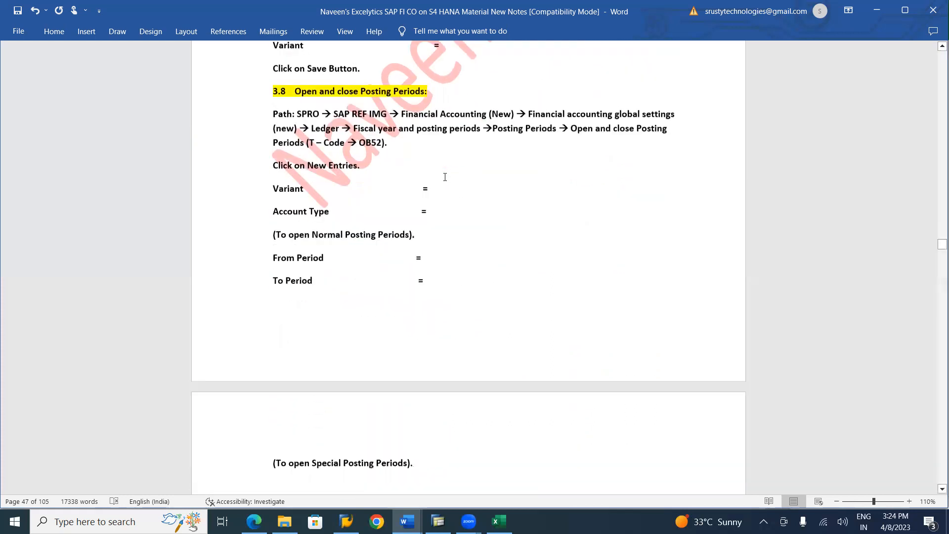
{"action": "scroll", "coordinate": [445, 177], "scroll_direction": "up", "scroll_amount": 10}
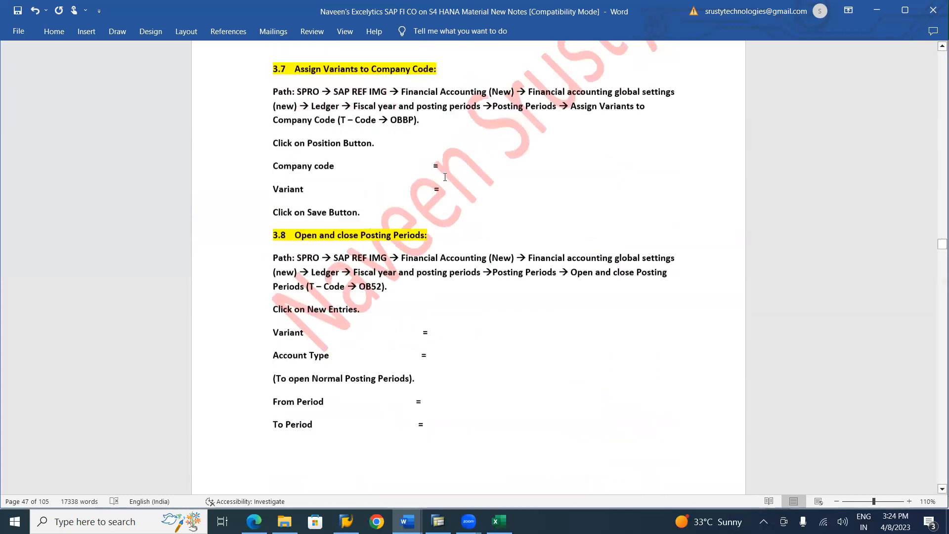
{"action": "scroll", "coordinate": [445, 177], "scroll_direction": "up", "scroll_amount": 2}
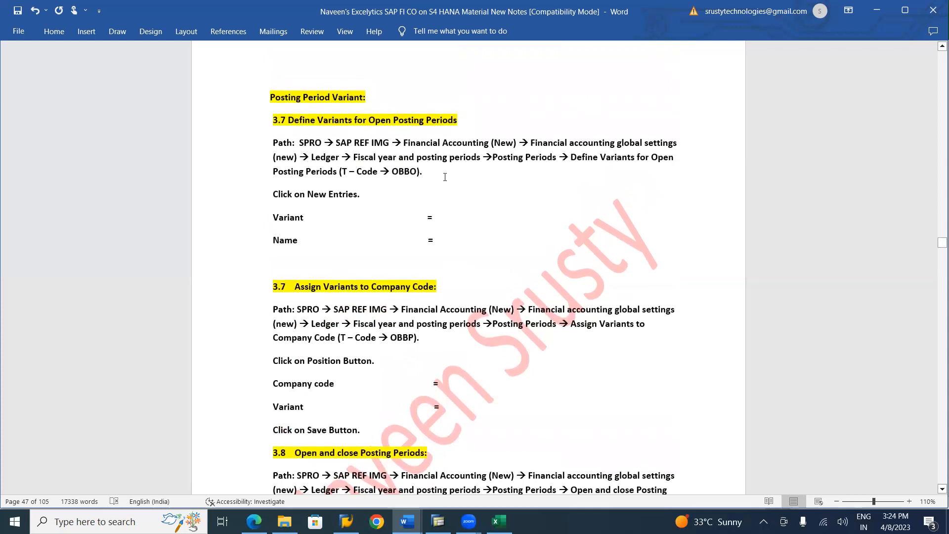
Switch to SAP, save the company code to fiscal year variant assignments and return to the Display IMG structure
{"action": "key", "text": "alt+Tab"}
{"action": "key", "text": "alt+Tab"}
{"action": "key", "text": "alt+Tab"}
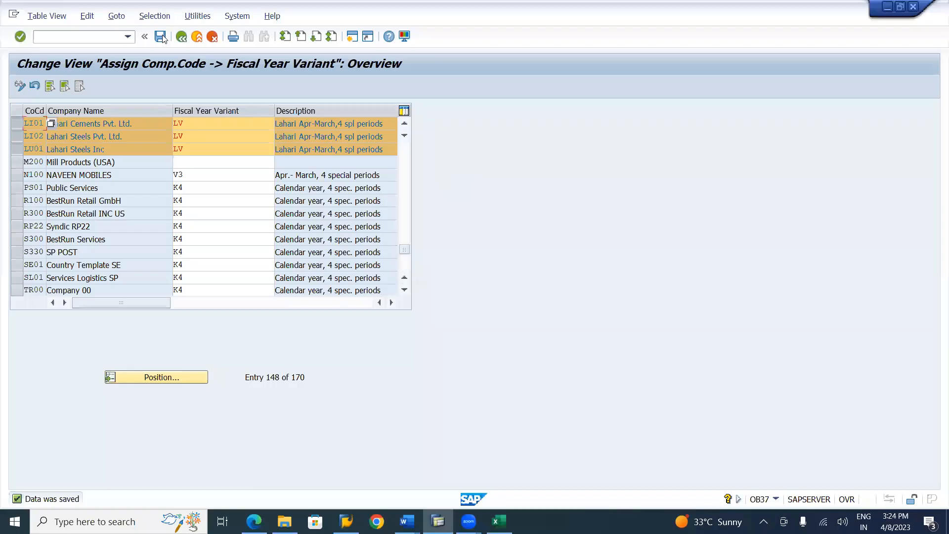
{"action": "left_click", "coordinate": [161, 36]}
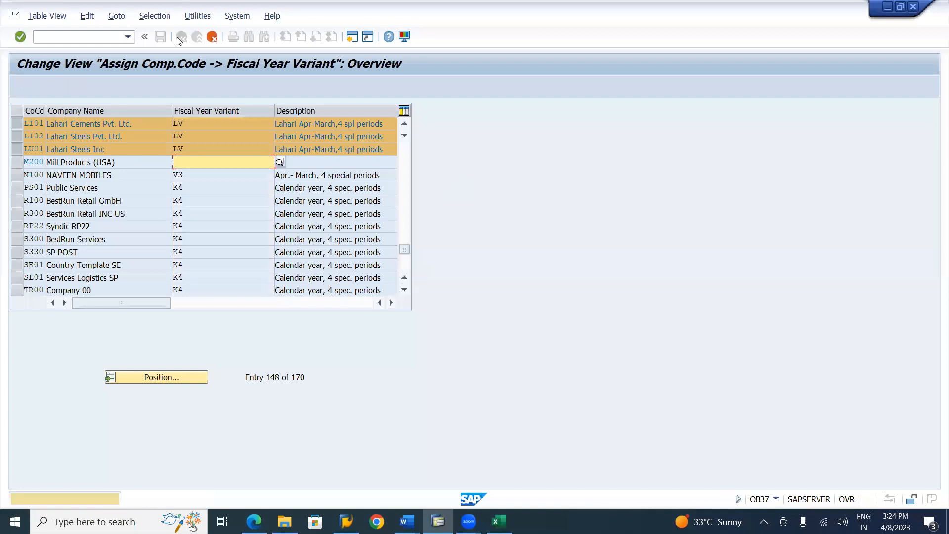
{"action": "key", "text": "Return"}
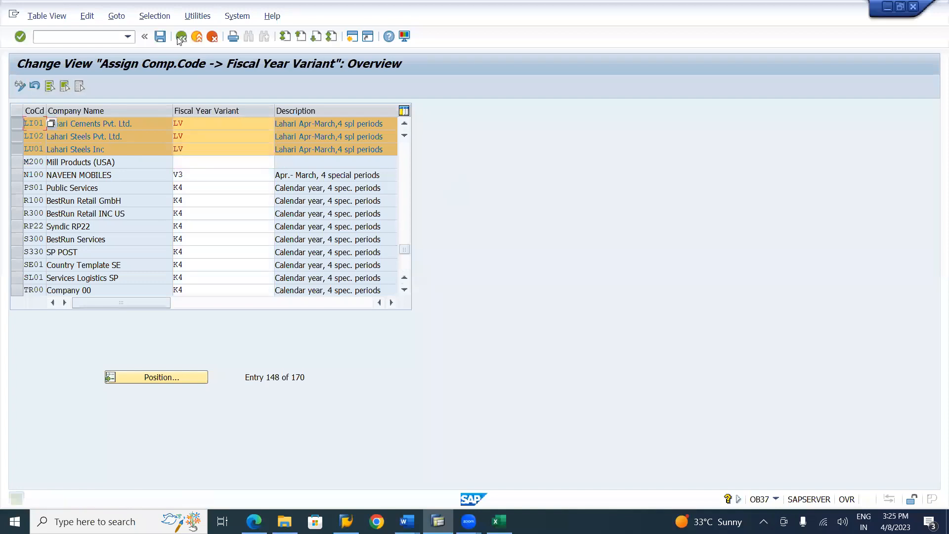
{"action": "left_click", "coordinate": [181, 36]}
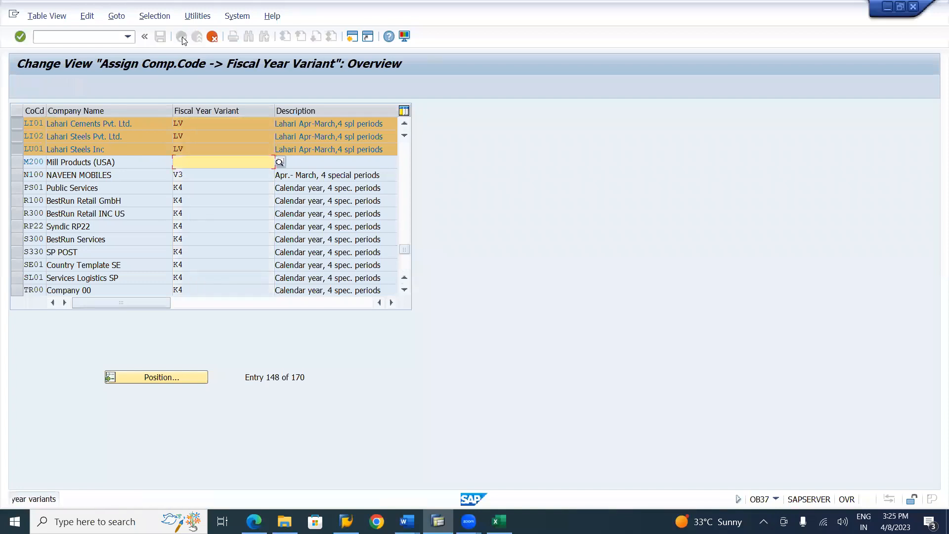
{"action": "left_click", "coordinate": [212, 36]}
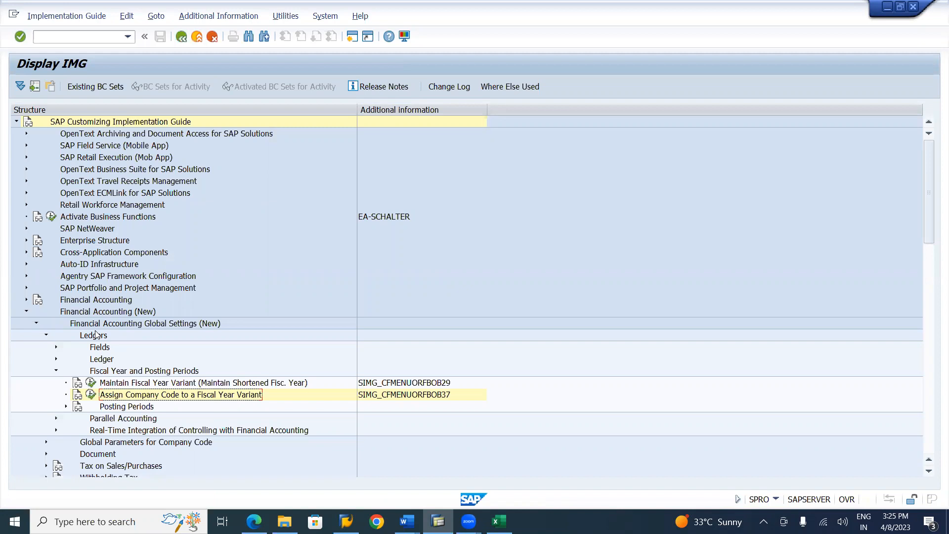
Expand Posting Periods under Fiscal Year and Posting Periods and open the Define Variants for Open Posting Periods activity
{"action": "left_click", "coordinate": [56, 360]}
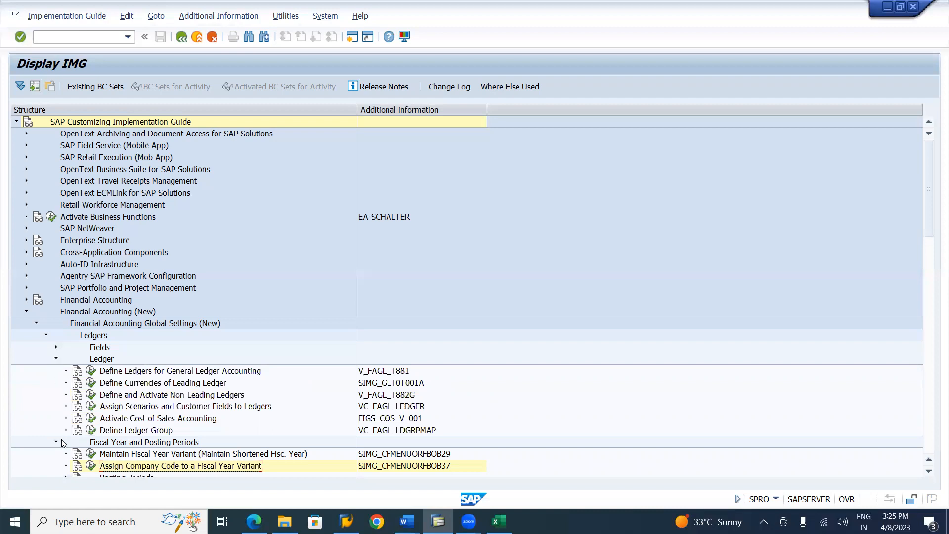
{"action": "left_click", "coordinate": [56, 359]}
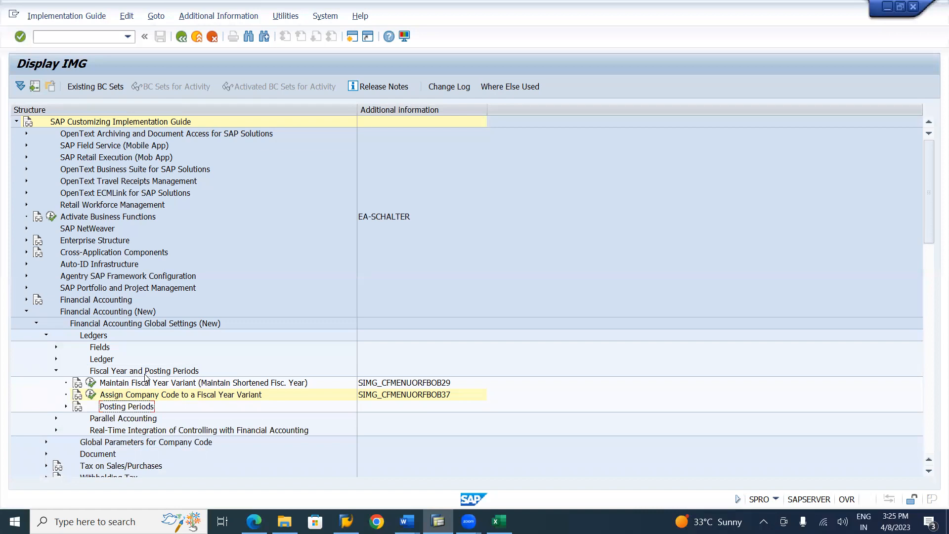
{"action": "left_click", "coordinate": [65, 408]}
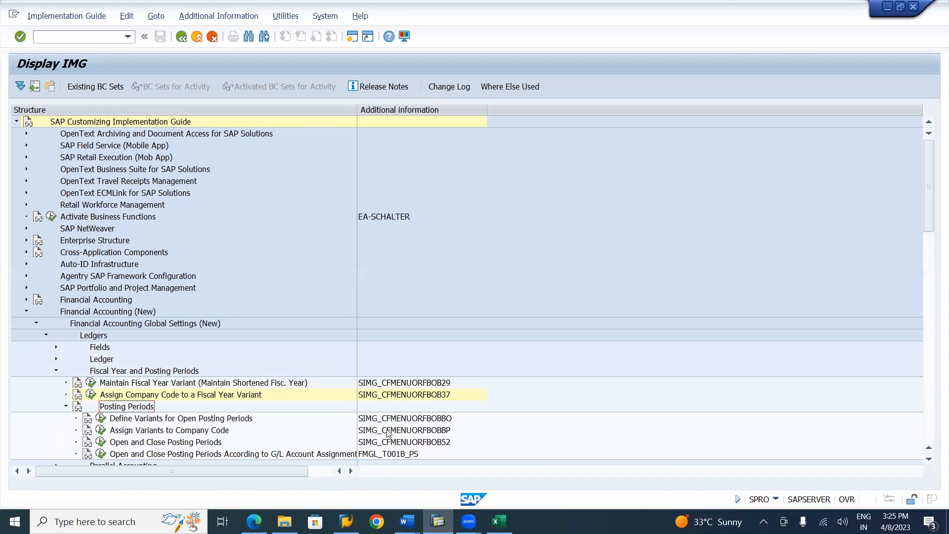
{"action": "left_click", "coordinate": [430, 421]}
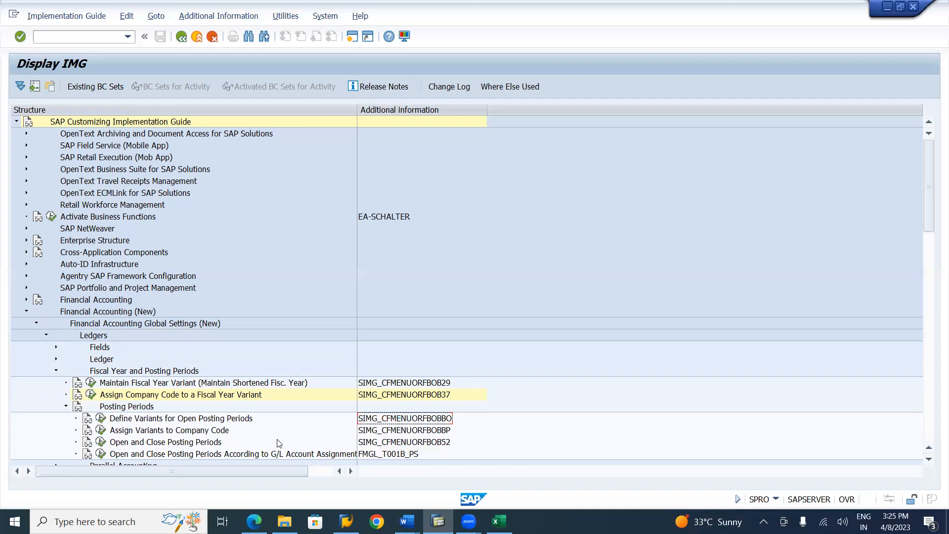
{"action": "left_click", "coordinate": [101, 420]}
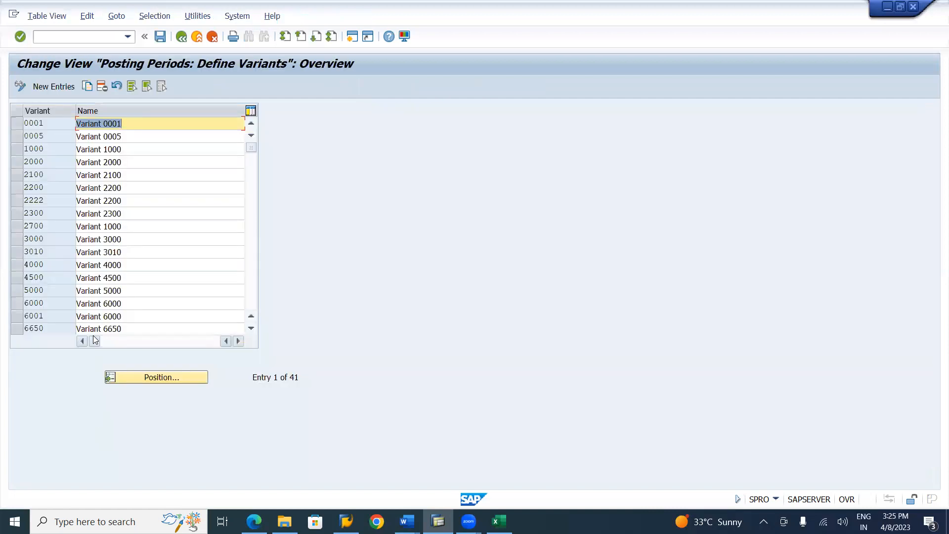
Add a new posting period variant LPV3 and begin its name with "Lahari Posting period Variant"
{"action": "left_click", "coordinate": [55, 87]}
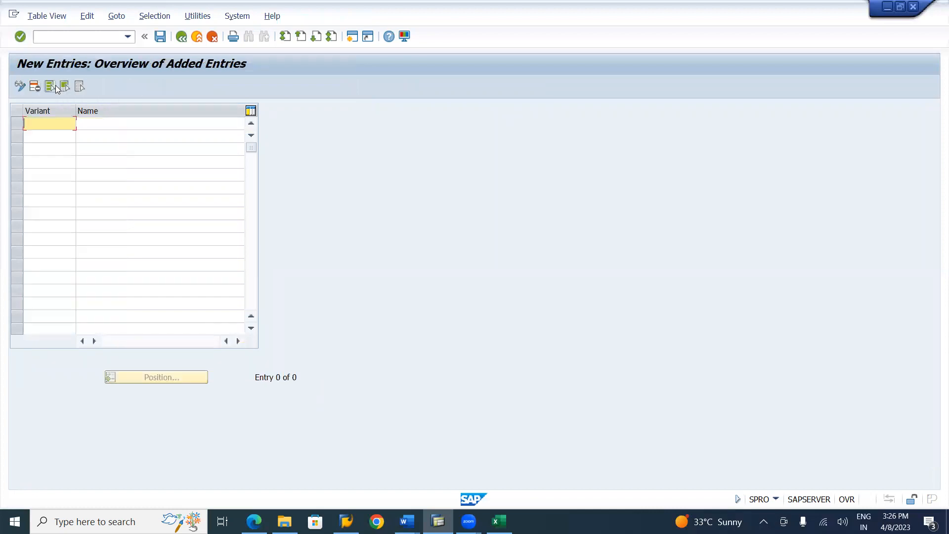
{"action": "type", "text": "LPV3"}
{"action": "key", "text": "Tab"}
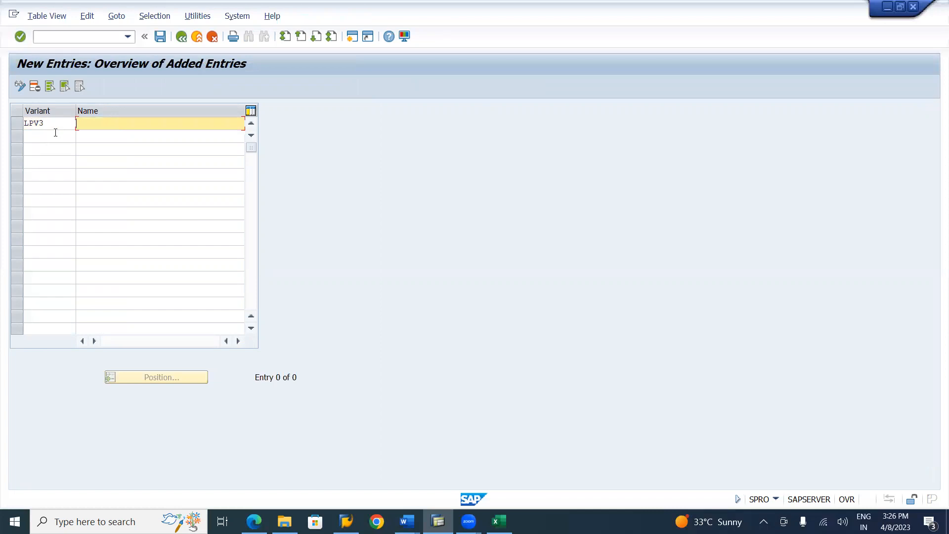
{"action": "type", "text": "Lahari Posting period Varian"}
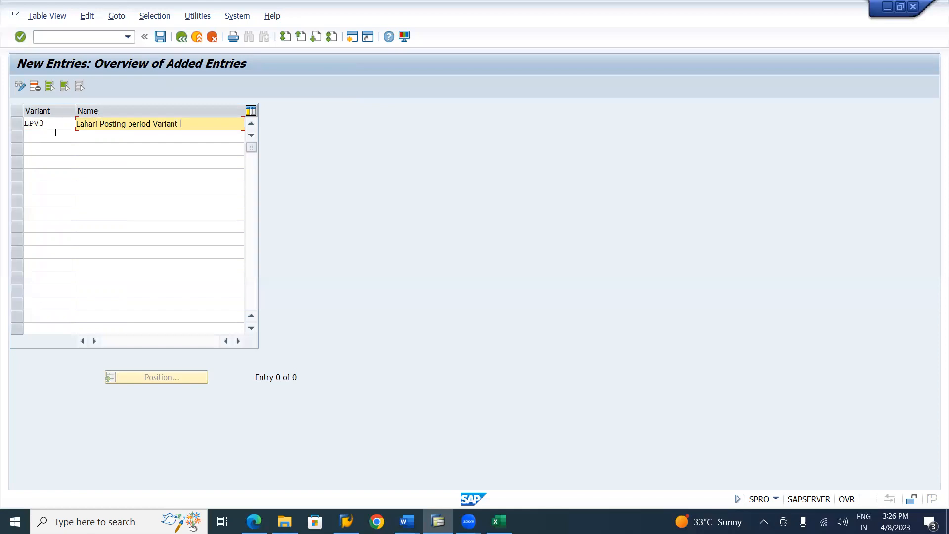
Shorten the name of variant LPV3 to "Lahari Posting perid Varnt: Apr-Mar" and save it in the Lahari Group Company Configuration Settings request
{"action": "type", "text": "t:Apr-M"}
{"action": "key", "text": "BackSpace"}
{"action": "key", "text": "BackSpace"}
{"action": "key", "text": "BackSpace"}
{"action": "key", "text": "BackSpace"}
{"action": "key", "text": "BackSpace"}
{"action": "key", "text": "BackSpace"}
{"action": "key", "text": "BackSpace"}
{"action": "type", "text": "nt: Apr-Ma"}
{"action": "left_click", "coordinate": [147, 123]}
{"action": "key", "text": "BackSpace"}
{"action": "left_click", "coordinate": [160, 37]}
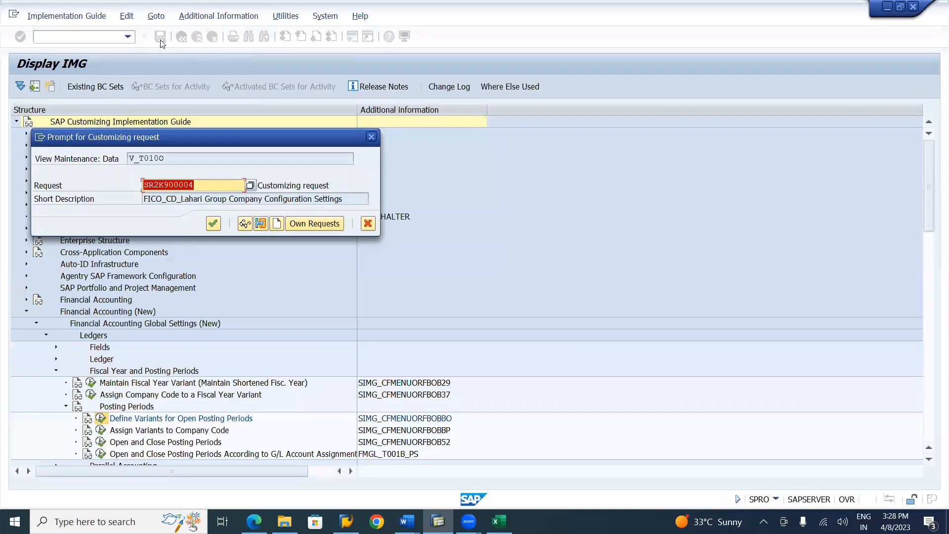
{"action": "left_click", "coordinate": [216, 229]}
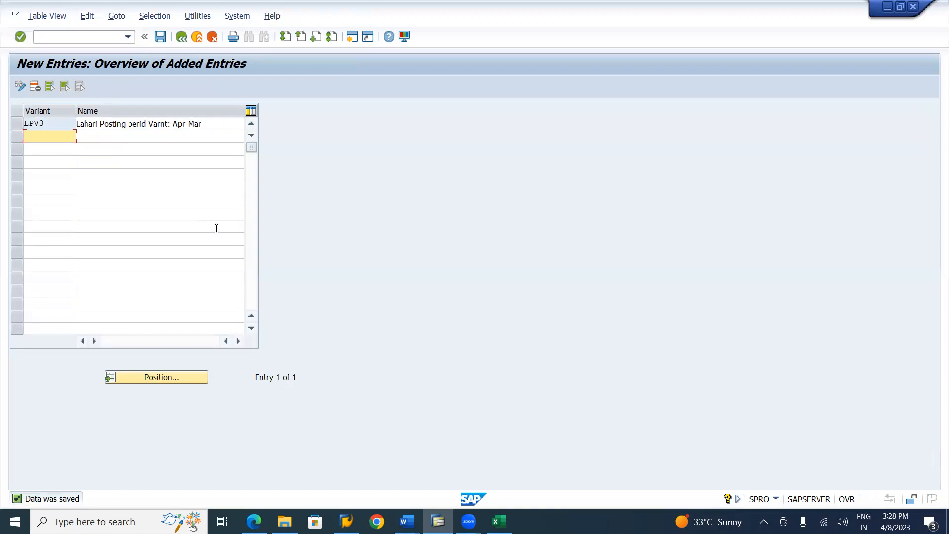
Switch to the SAP FICO notes in Word and read the section on assigning variants to company codes (OBBP)
{"action": "key", "text": "alt+Tab"}
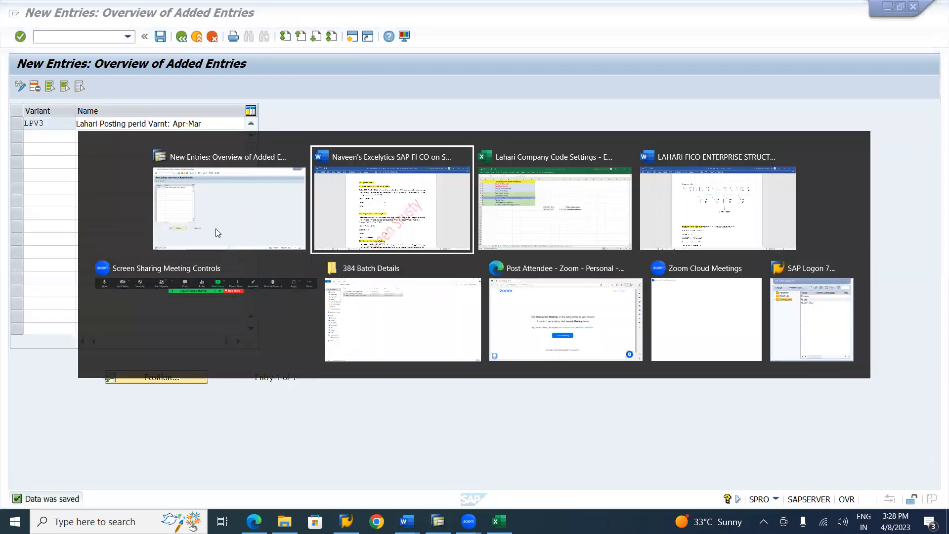
{"action": "key", "text": "alt+Tab"}
{"action": "key", "text": "alt+Tab"}
{"action": "key", "text": "alt+shift+Tab"}
{"action": "key", "text": "alt+shift+Tab"}
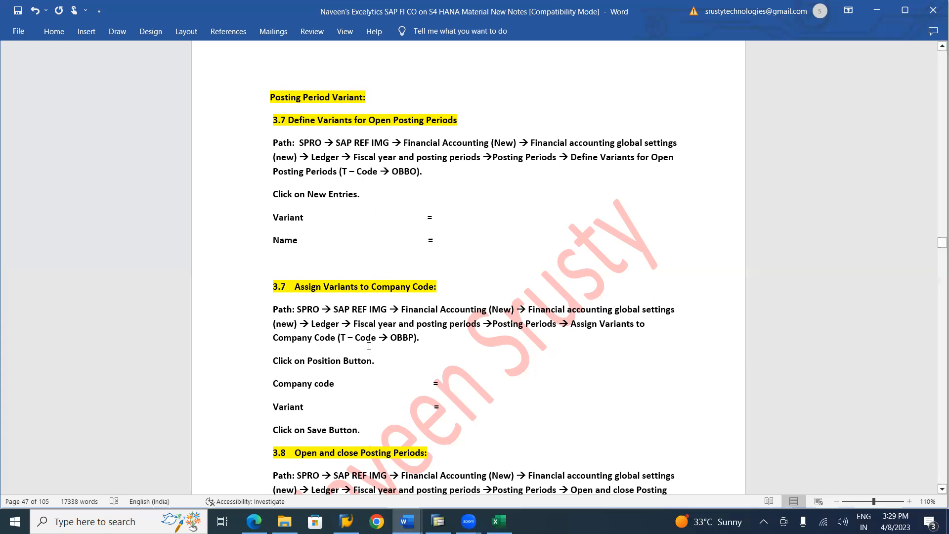
Return to SAP, leave the variant definition and open the Assign Variants to Company Code activity
{"action": "key", "text": "alt+Tab"}
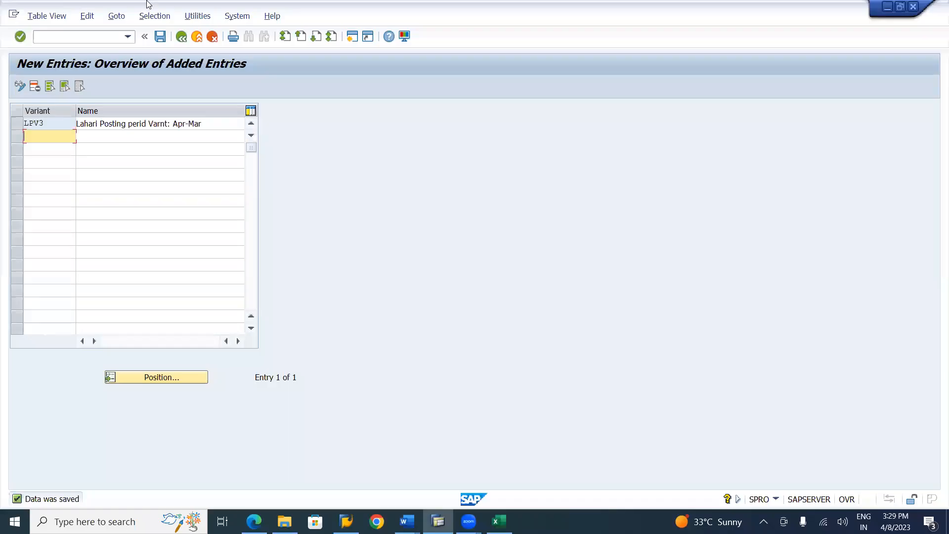
{"action": "left_click", "coordinate": [160, 36]}
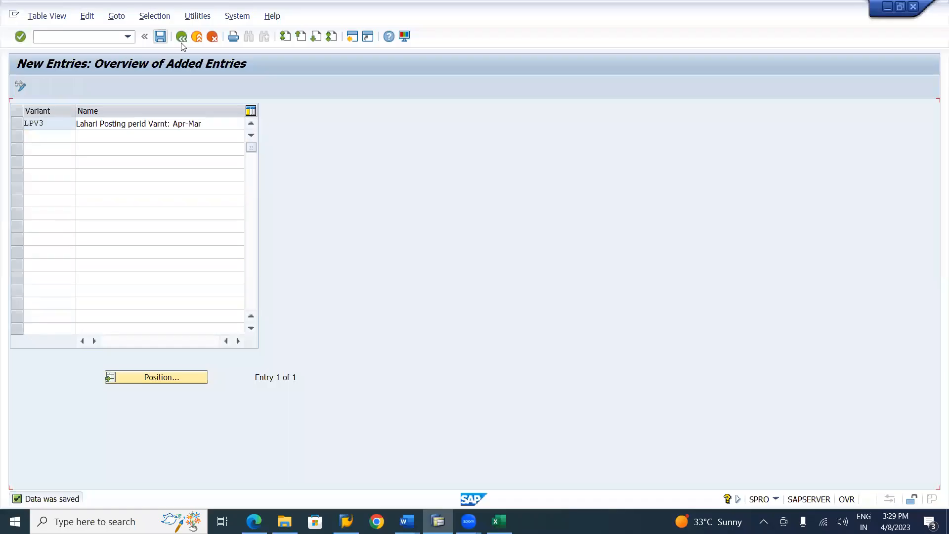
{"action": "left_click", "coordinate": [182, 38]}
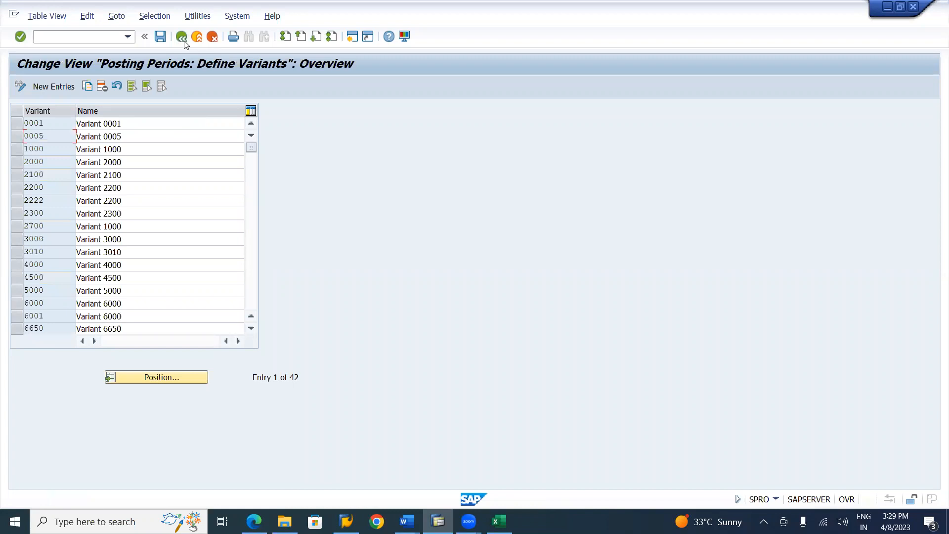
{"action": "left_click", "coordinate": [182, 37]}
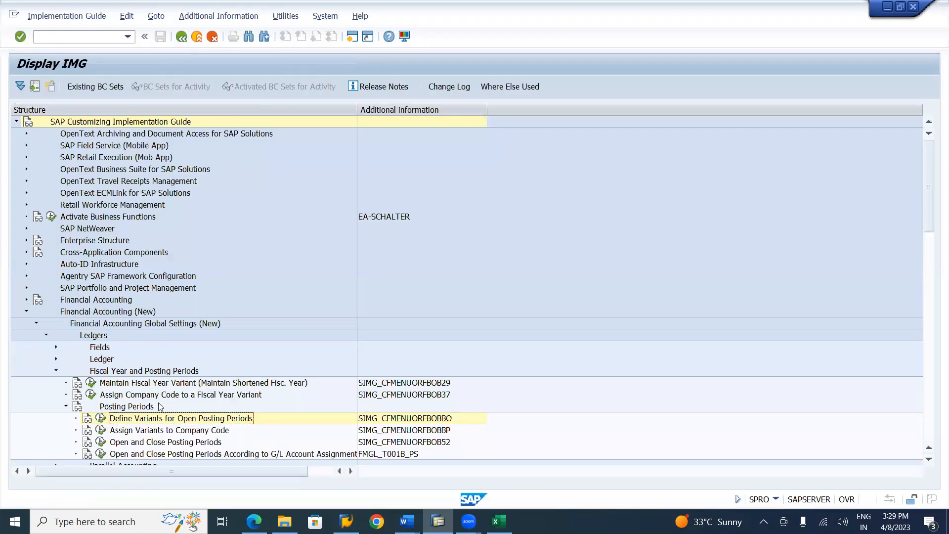
{"action": "left_click", "coordinate": [162, 431]}
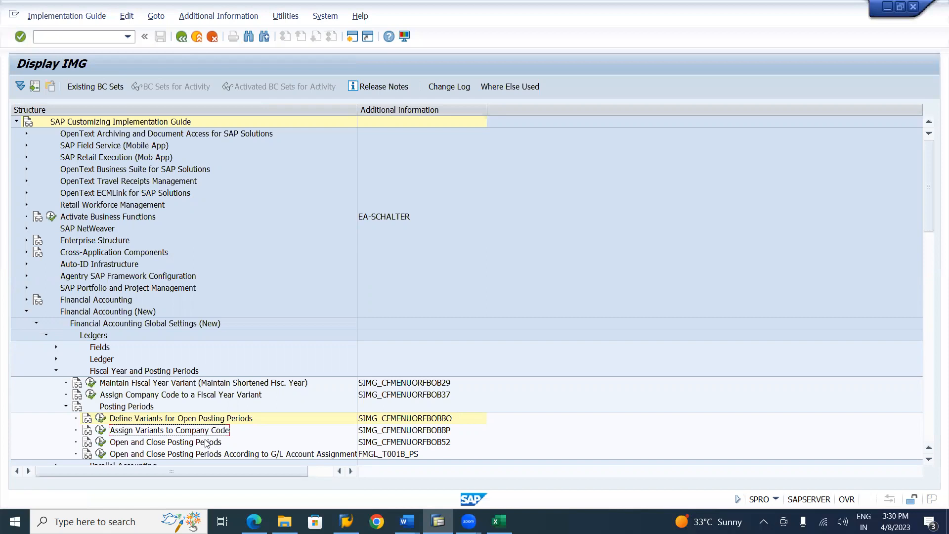
{"action": "left_click", "coordinate": [102, 431]}
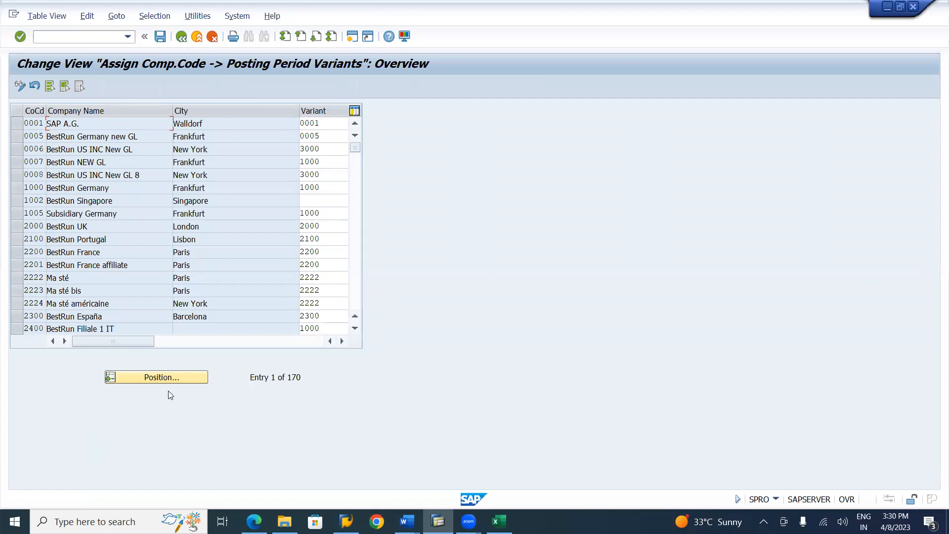
Position the posting period variant assignment list at company code LI01
{"action": "left_click", "coordinate": [173, 377]}
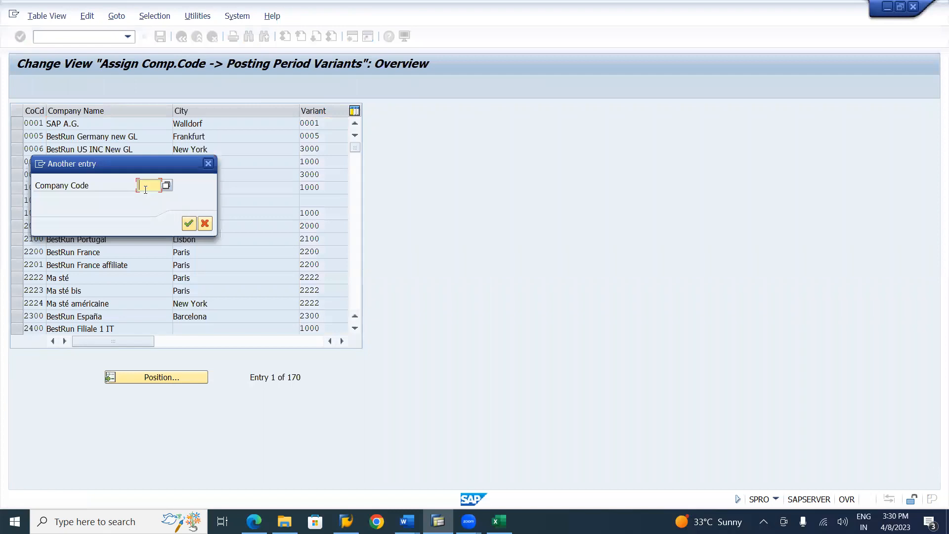
{"action": "type", "text": "li0"}
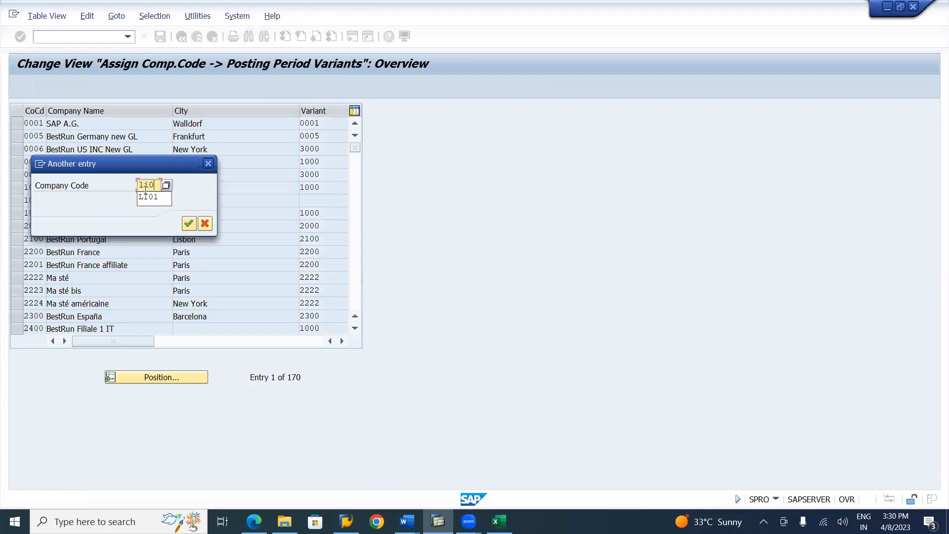
{"action": "type", "text": "1"}
{"action": "key", "text": "Return"}
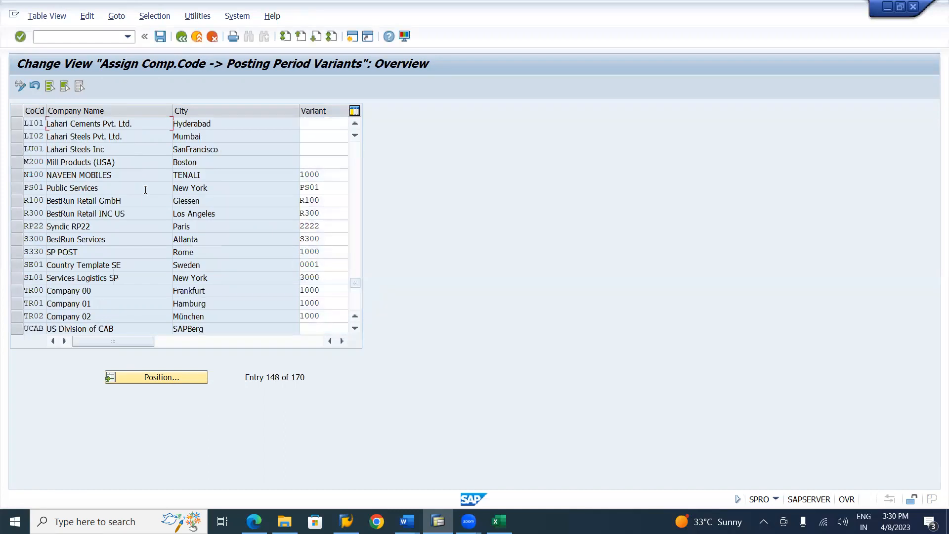
Assign posting period variant LPV3 to company code LI01, choosing it from the list of possible variants
{"action": "left_click", "coordinate": [311, 125]}
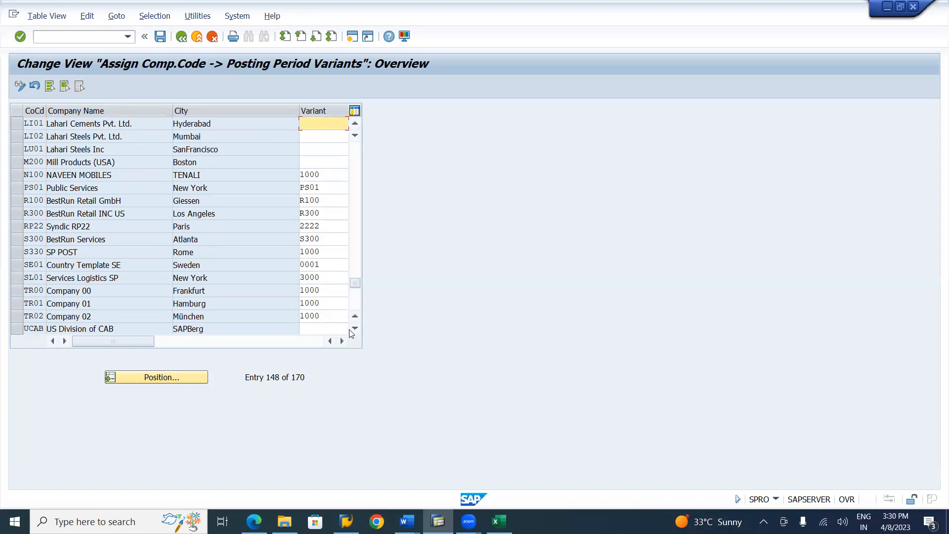
{"action": "left_click", "coordinate": [342, 341]}
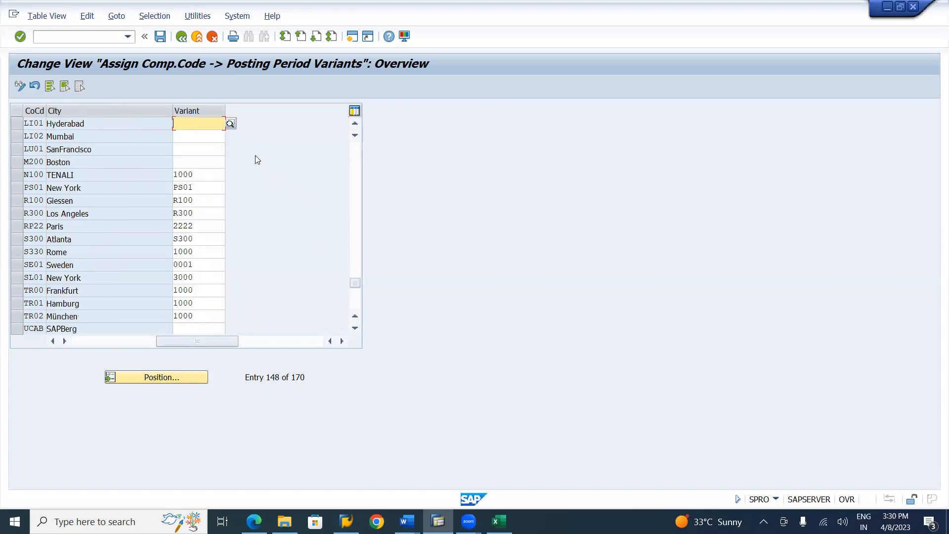
{"action": "left_click", "coordinate": [231, 125]}
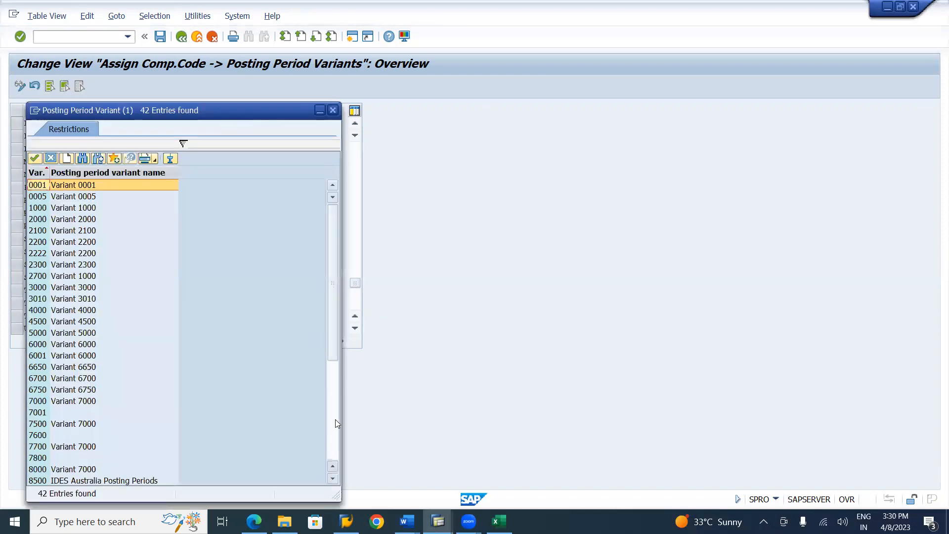
{"action": "left_click", "coordinate": [335, 419]}
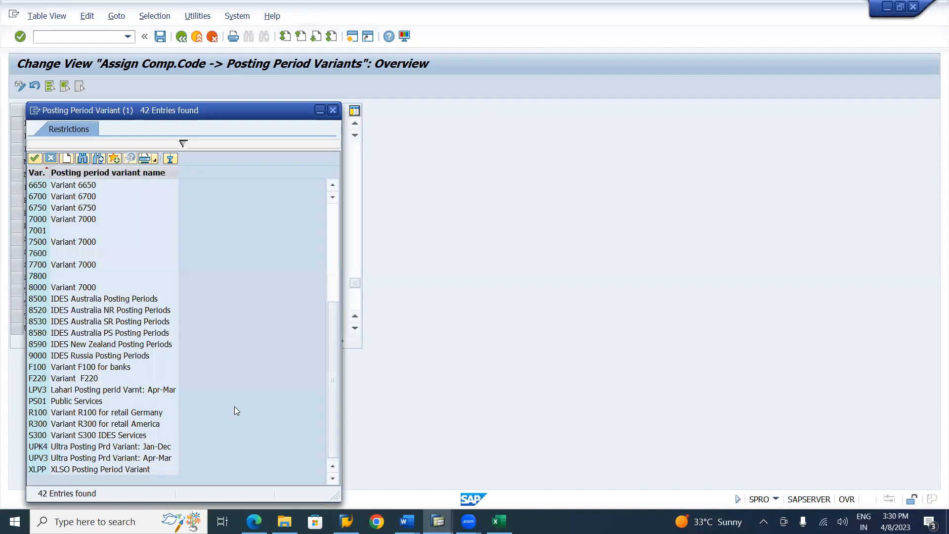
{"action": "left_click", "coordinate": [86, 390]}
{"action": "double_click", "coordinate": [85, 390]}
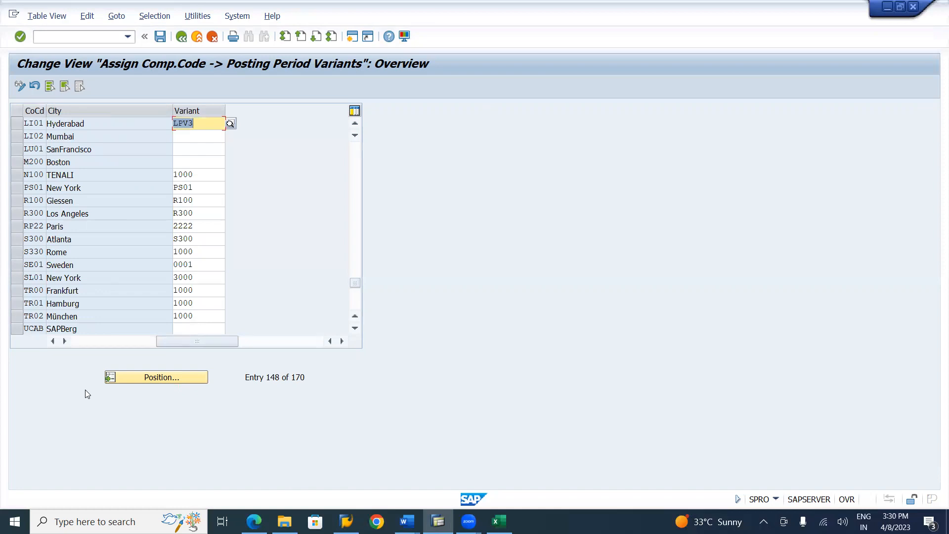
Assign posting period variant LPV3 to company codes LI02 and LU01 as well
{"action": "key", "text": "Return"}
{"action": "key", "text": "Down"}
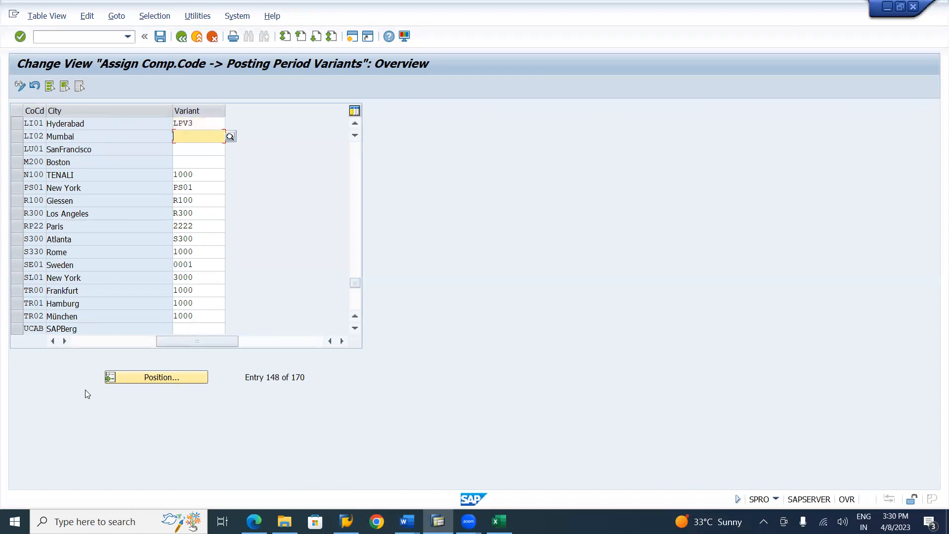
{"action": "type", "text": "LPV3"}
{"action": "key", "text": "Down"}
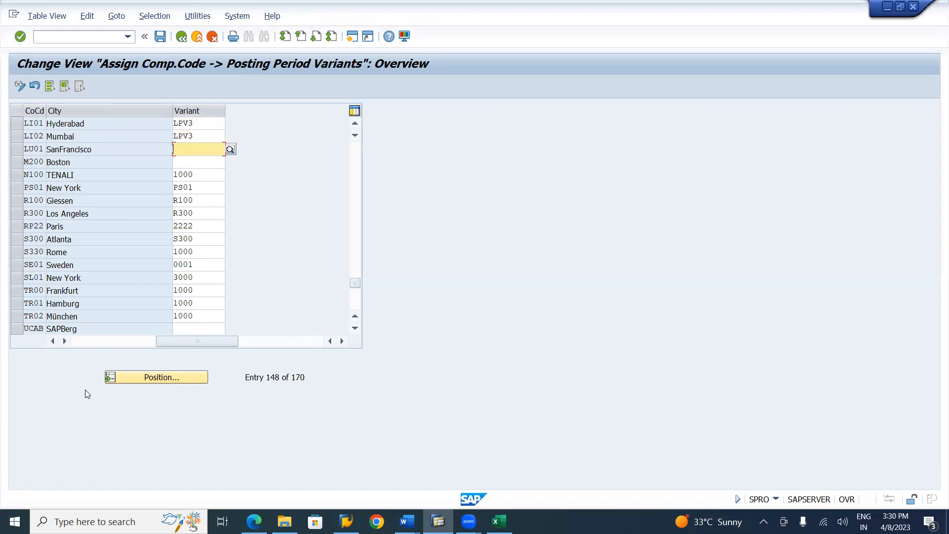
{"action": "type", "text": "LPV3"}
Save the assignments for LI01, LI02 and LU01 under the Lahari Group customizing request and return to the implementation guide
{"action": "left_click", "coordinate": [21, 129]}
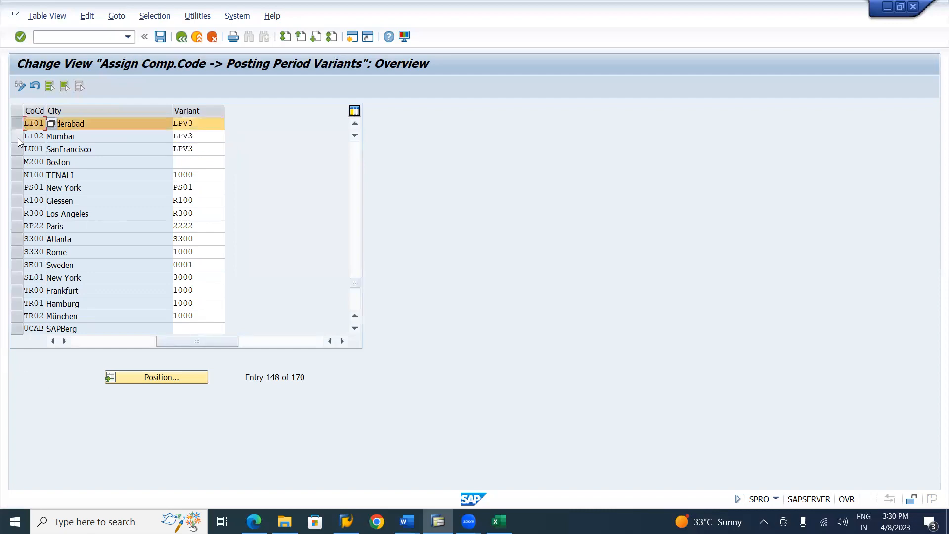
{"action": "left_click", "coordinate": [20, 137], "text": "ctrl"}
{"action": "left_click", "coordinate": [18, 149], "text": "ctrl"}
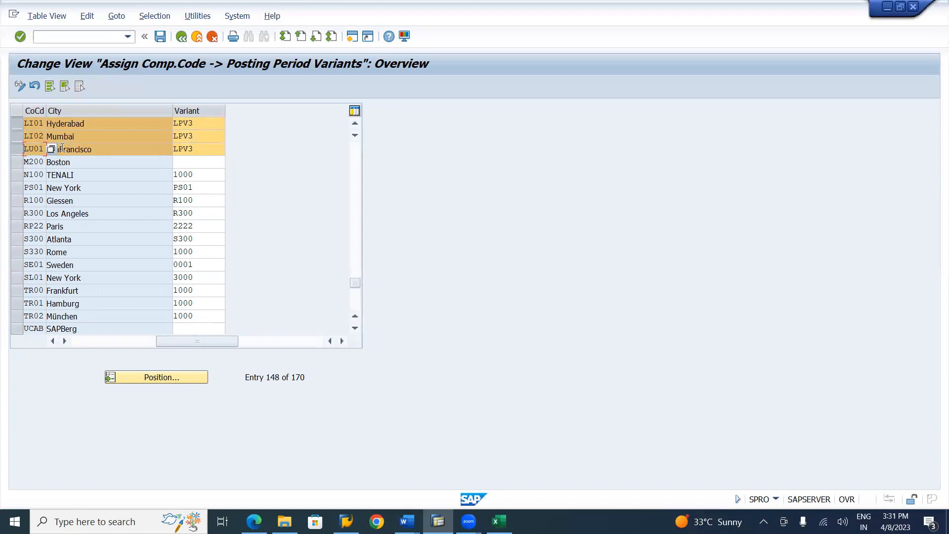
{"action": "left_click", "coordinate": [161, 36]}
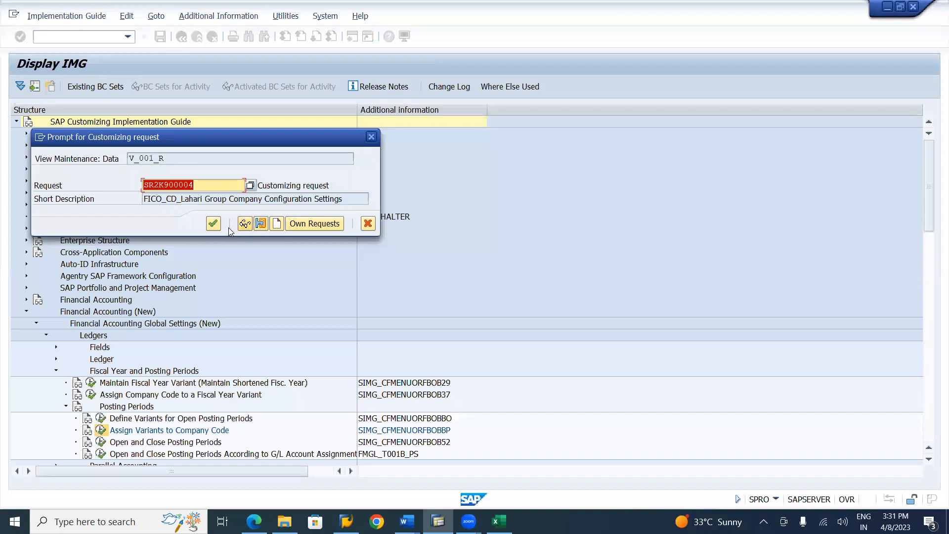
{"action": "left_click", "coordinate": [214, 224]}
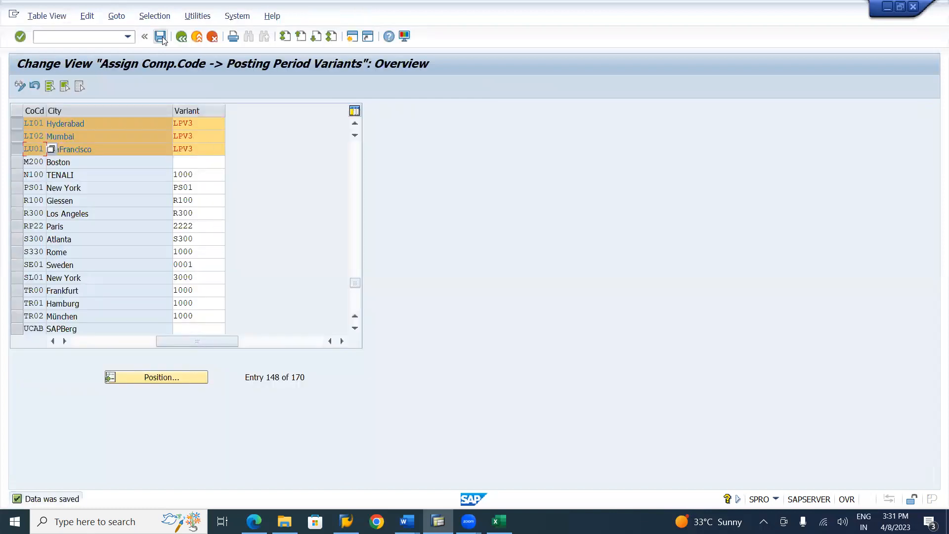
{"action": "left_click", "coordinate": [182, 38]}
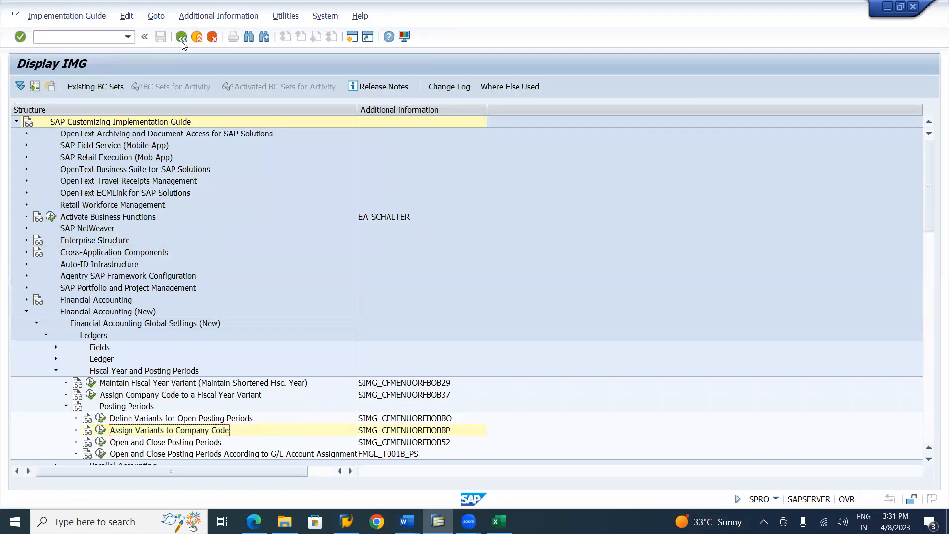
Switch to the SAP FICO notes in Word and read section 3.8 on opening and closing posting periods (OB52)
{"action": "key", "text": "alt+Tab"}
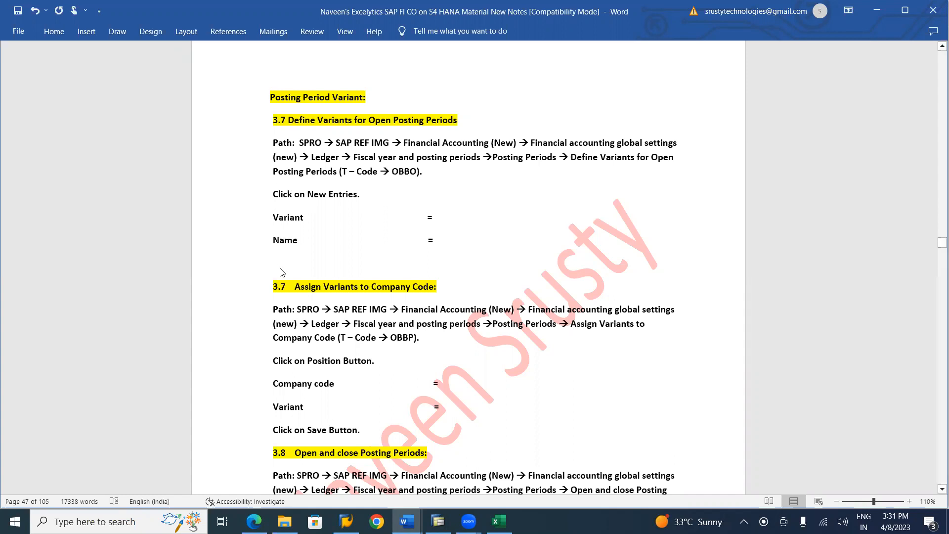
{"action": "left_click", "coordinate": [935, 490]}
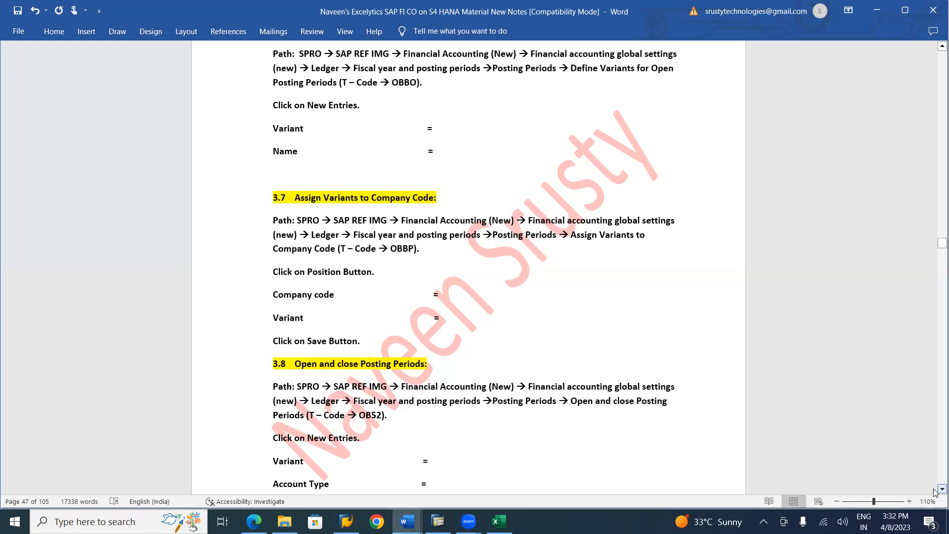
Return to SAP, open the Open and Close Posting Periods activity and start new entries
{"action": "key", "text": "alt+Tab"}
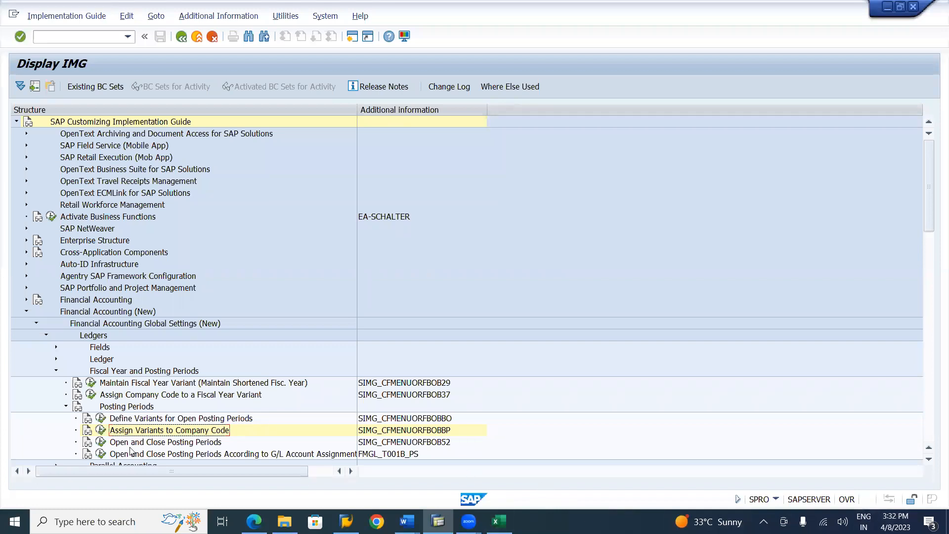
{"action": "double_click", "coordinate": [105, 441]}
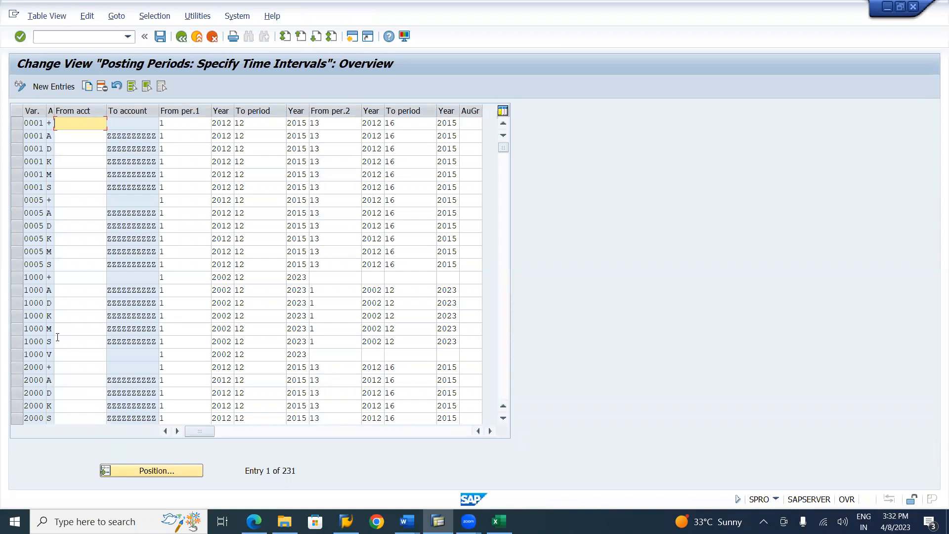
{"action": "left_click", "coordinate": [54, 87]}
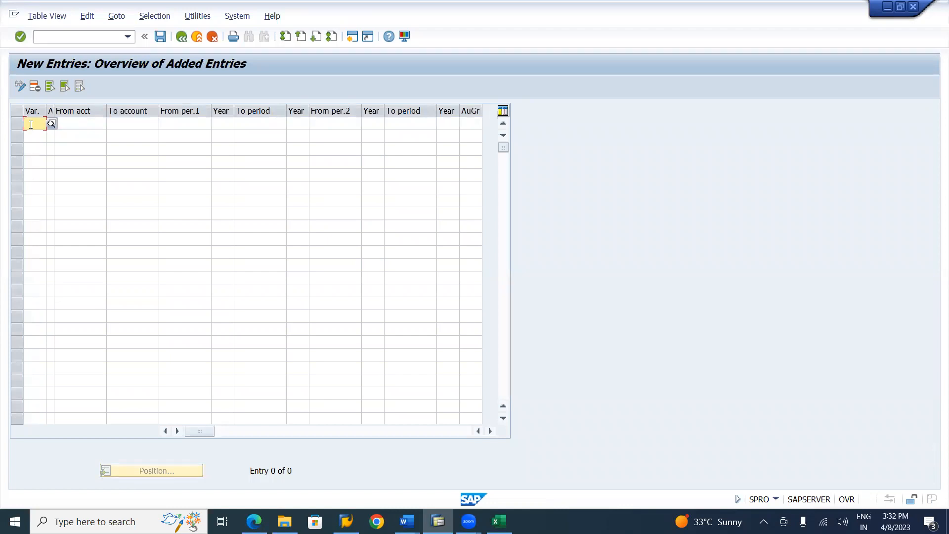
Enter variant LPV3 in the first row with account type + (Valid for all account types), widening the account type column
{"action": "type", "text": "lp"}
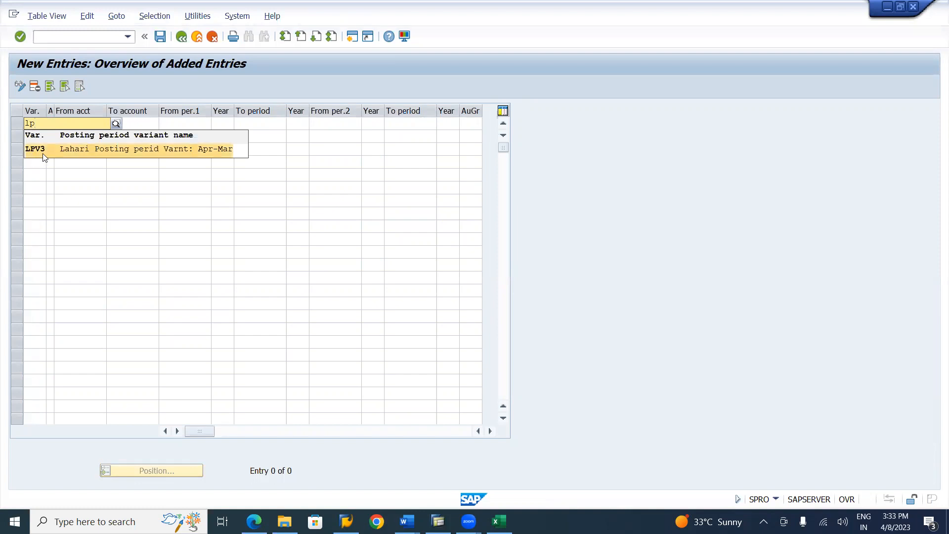
{"action": "left_click", "coordinate": [43, 152]}
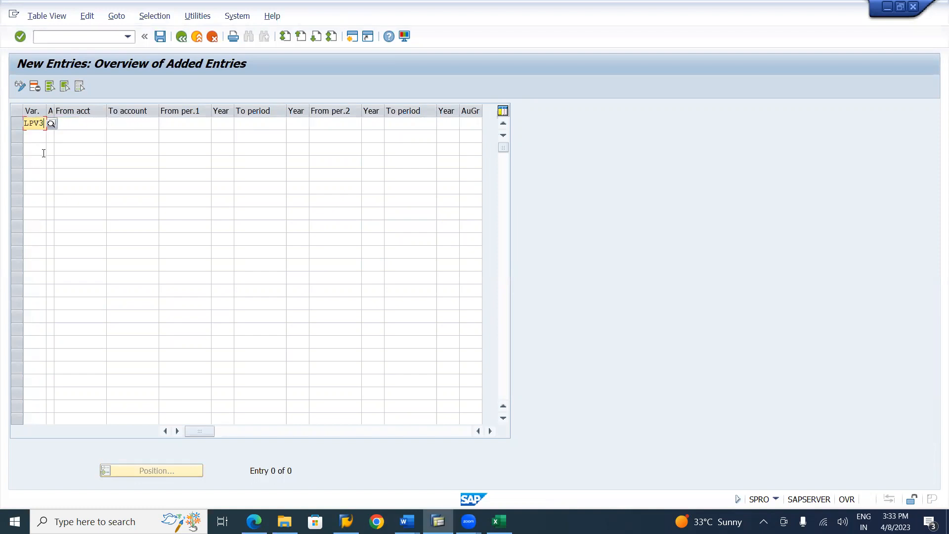
{"action": "left_click", "coordinate": [78, 122]}
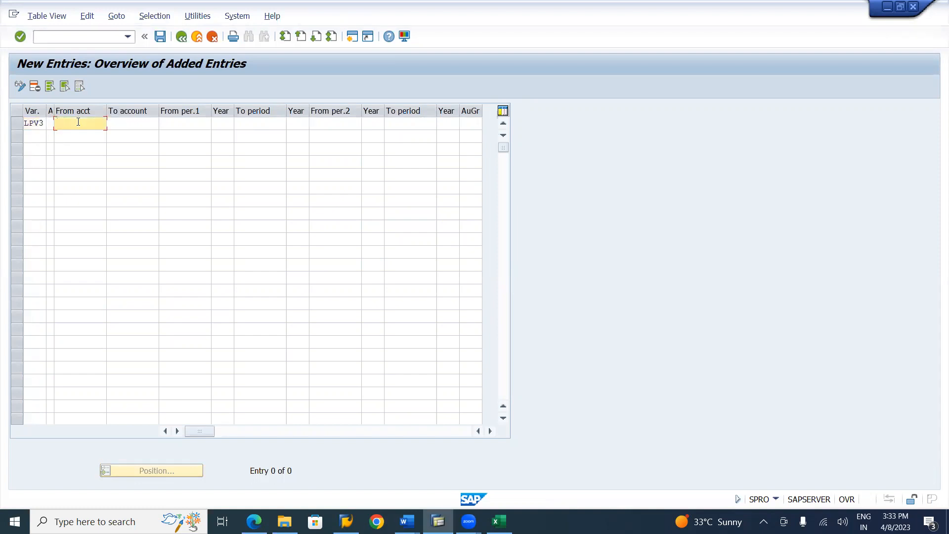
{"action": "left_click", "coordinate": [51, 123]}
{"action": "left_click_drag", "start_coordinate": [54, 109], "coordinate": [59, 109]}
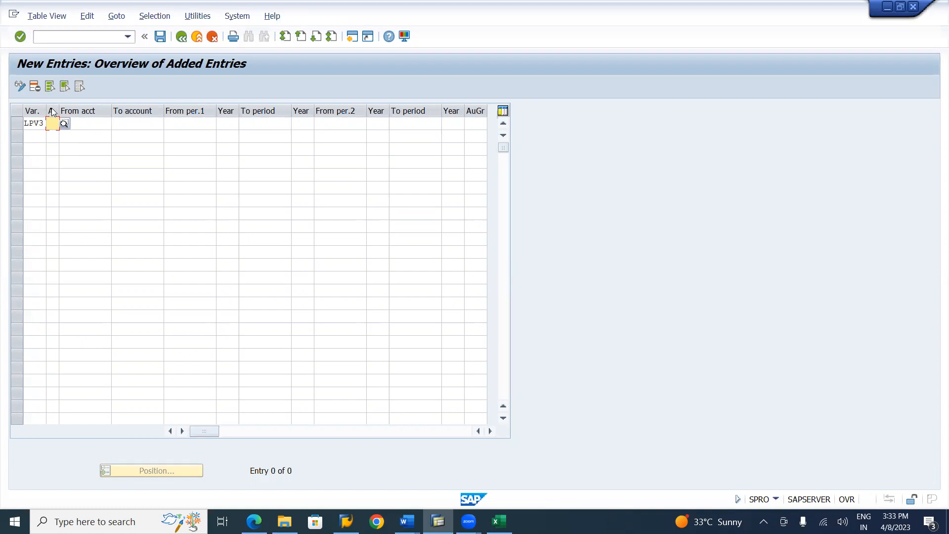
{"action": "left_click", "coordinate": [64, 124]}
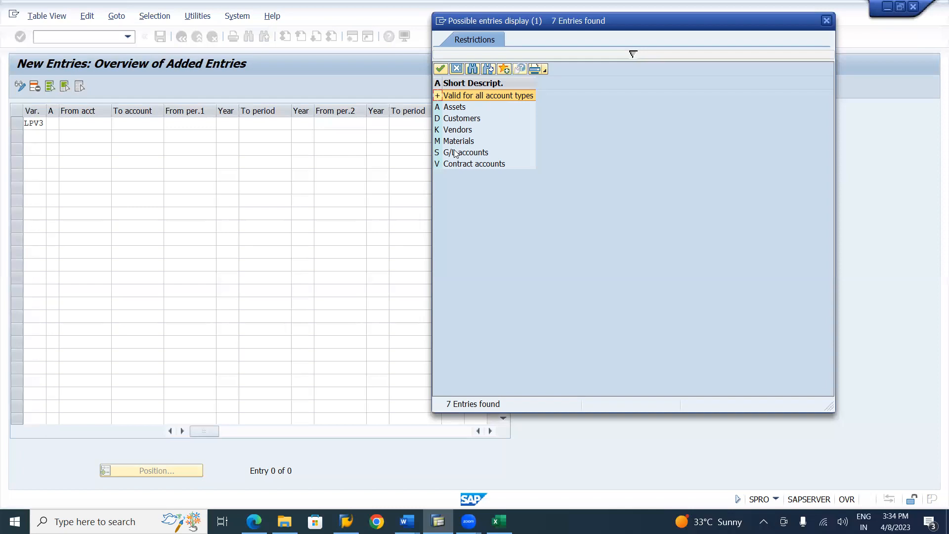
{"action": "double_click", "coordinate": [491, 96]}
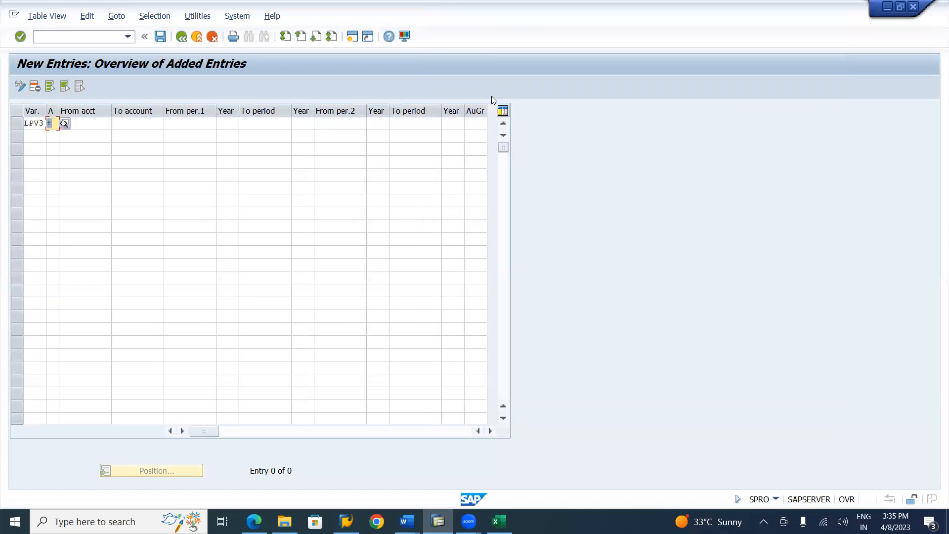
Set the LPV3 row's first interval from period 1 of 2023 to period 1 of 2023
{"action": "left_click", "coordinate": [142, 123]}
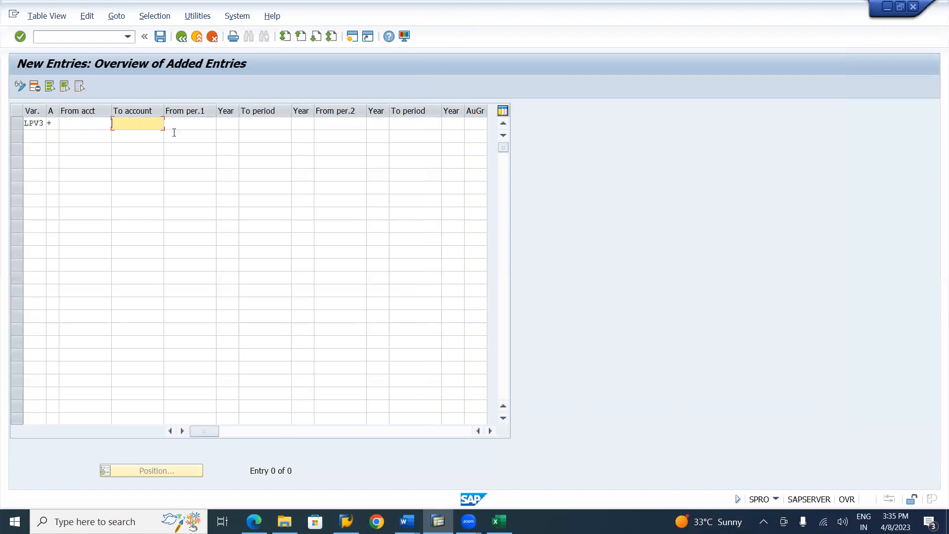
{"action": "left_click", "coordinate": [192, 128]}
{"action": "type", "text": "1"}
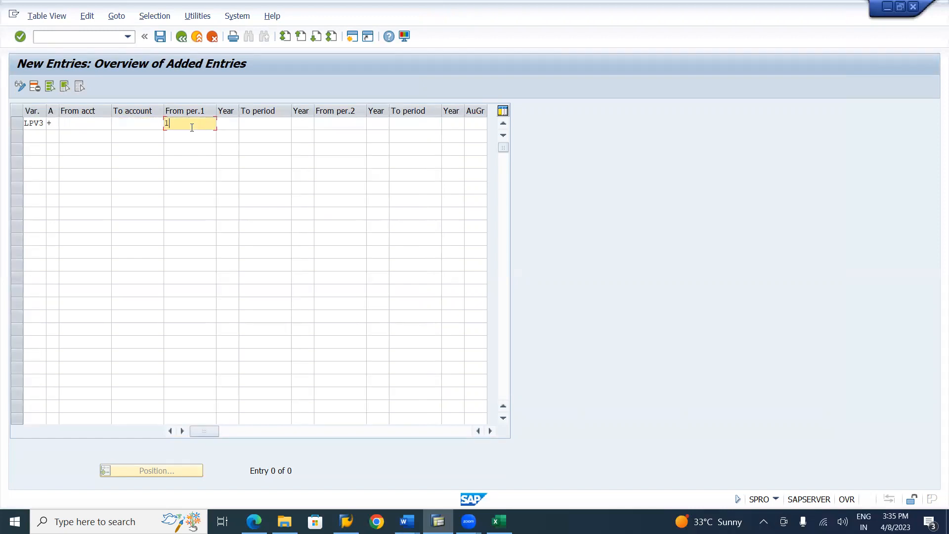
{"action": "left_click", "coordinate": [230, 126]}
{"action": "type", "text": "2023"}
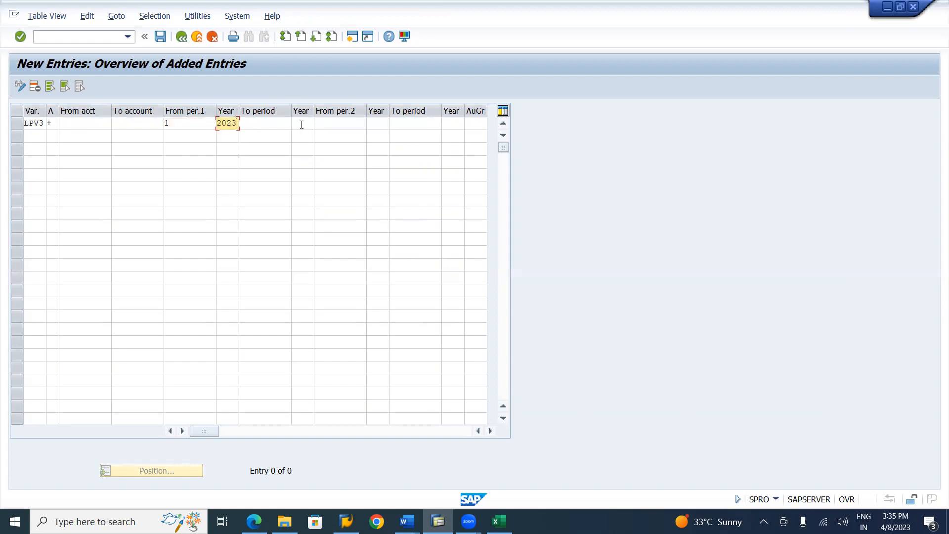
{"action": "left_click", "coordinate": [276, 123]}
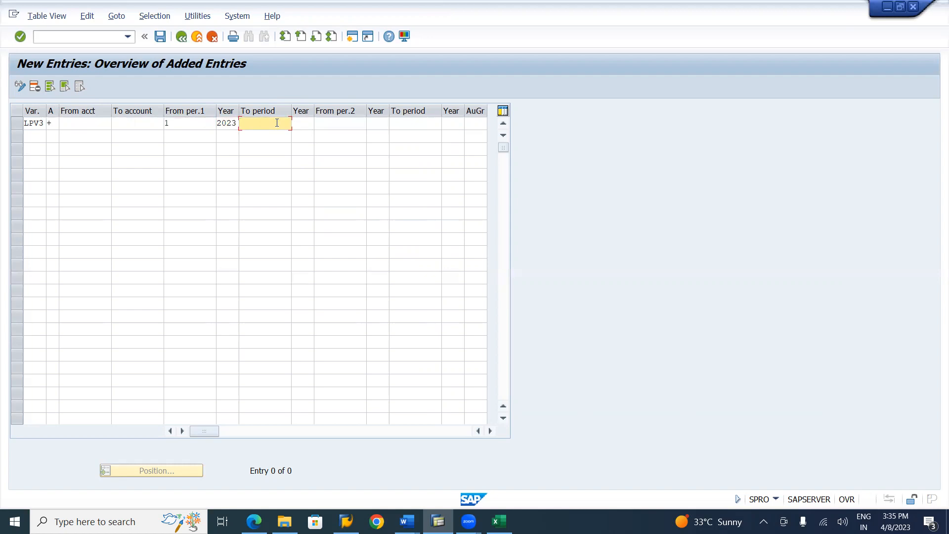
{"action": "type", "text": "1"}
{"action": "key", "text": "Tab"}
{"action": "type", "text": "2023"}
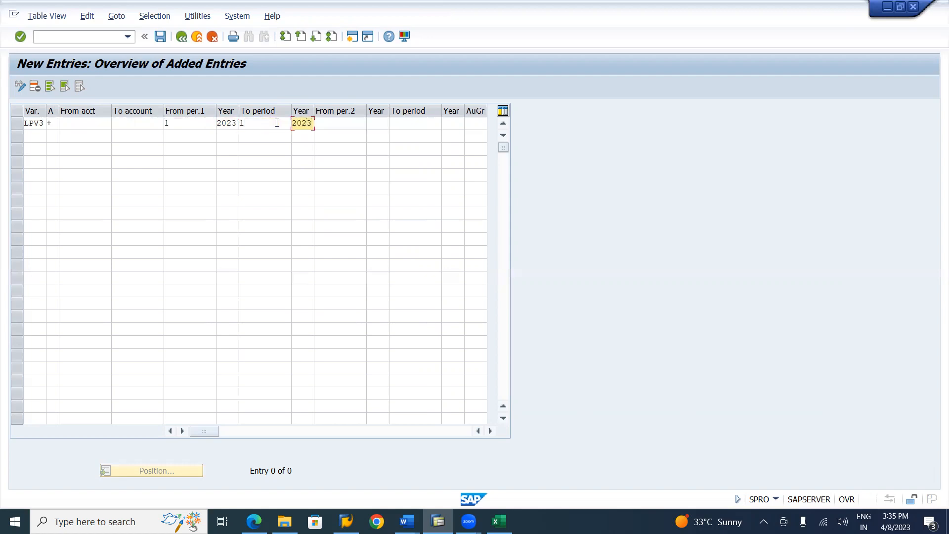
Set the LPV3 row's second interval from period 1 of 2023 to period 1 of 2023
{"action": "key", "text": "Tab"}
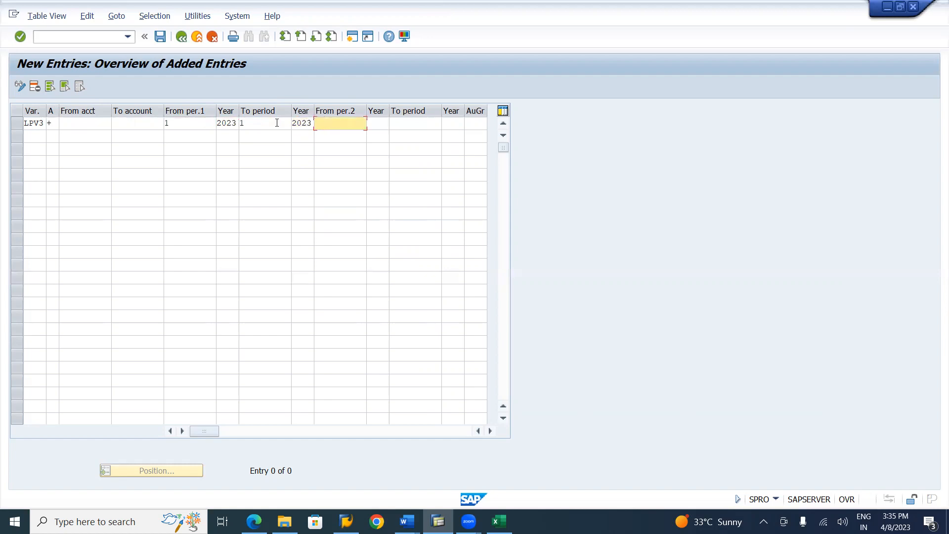
{"action": "type", "text": "1"}
{"action": "key", "text": "Tab"}
{"action": "type", "text": "2023"}
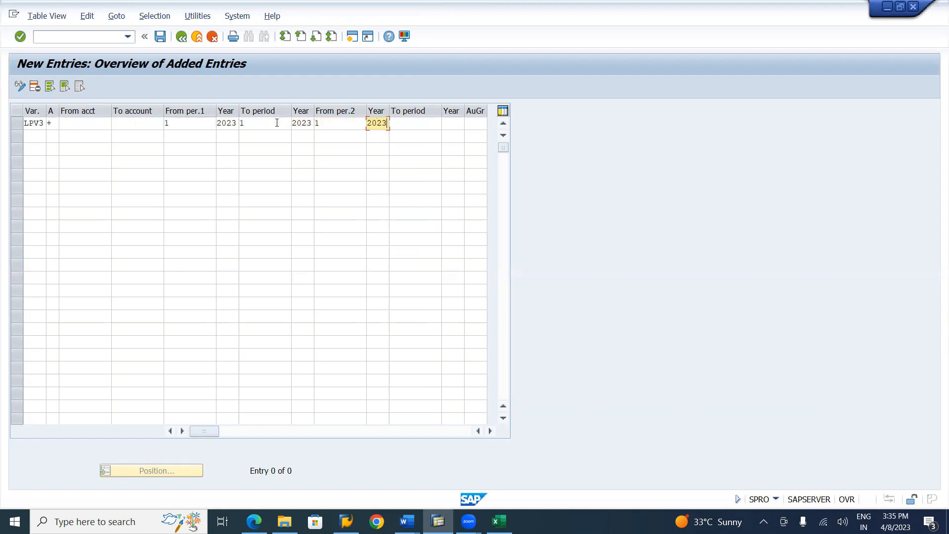
{"action": "key", "text": "Tab"}
{"action": "type", "text": "1"}
{"action": "key", "text": "Tab"}
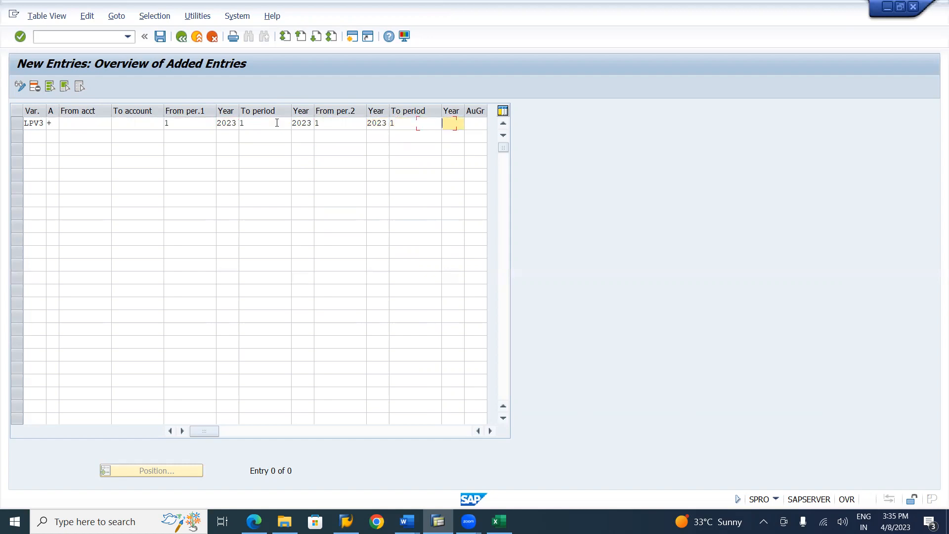
{"action": "type", "text": "2023"}
Set the first interval's end to period 12 and the second interval to periods 13 through 16
{"action": "left_click", "coordinate": [259, 122]}
{"action": "type", "text": "2"}
{"action": "left_click", "coordinate": [337, 126]}
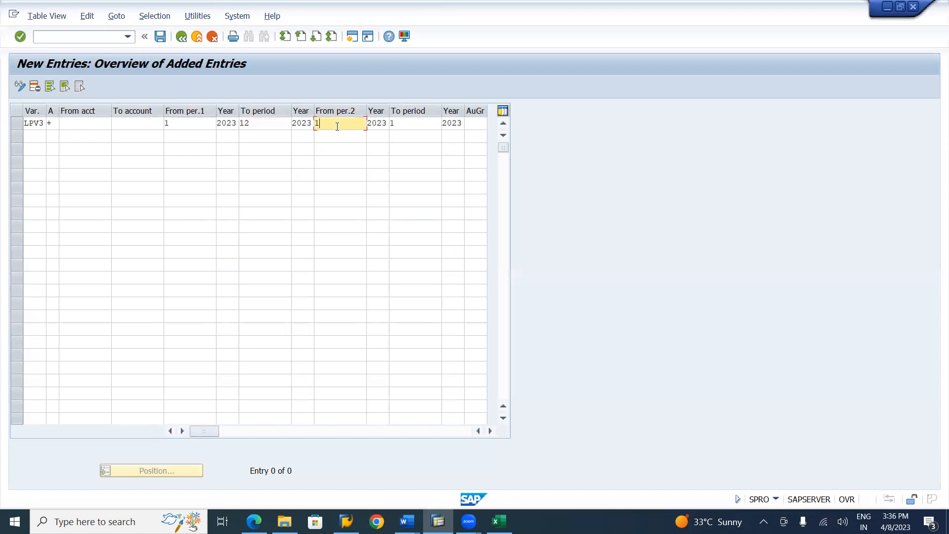
{"action": "type", "text": "3"}
{"action": "left_click", "coordinate": [406, 123]}
{"action": "type", "text": "6"}
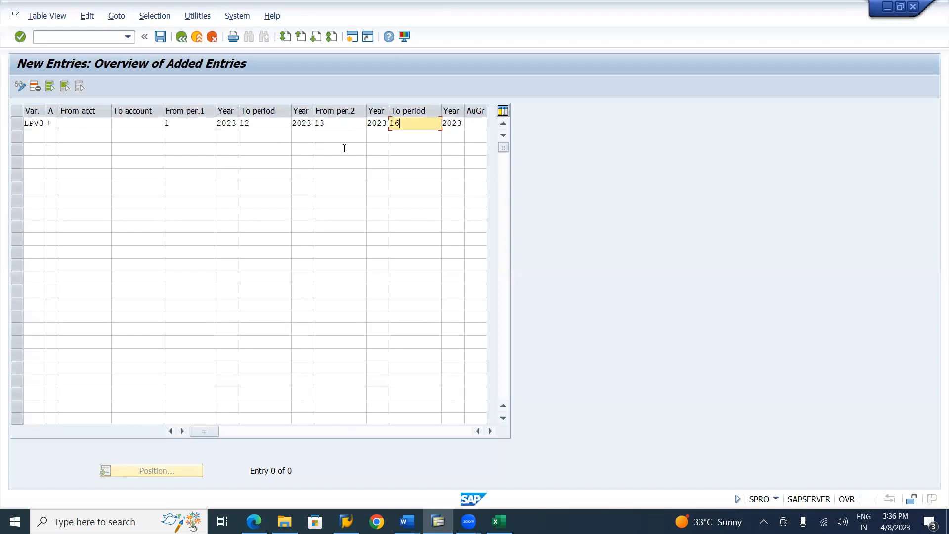
Set the LPV3 row's first interval to run from period 4 to period 5
{"action": "left_click", "coordinate": [200, 123]}
{"action": "key", "text": "BackSpace"}
{"action": "type", "text": "4"}
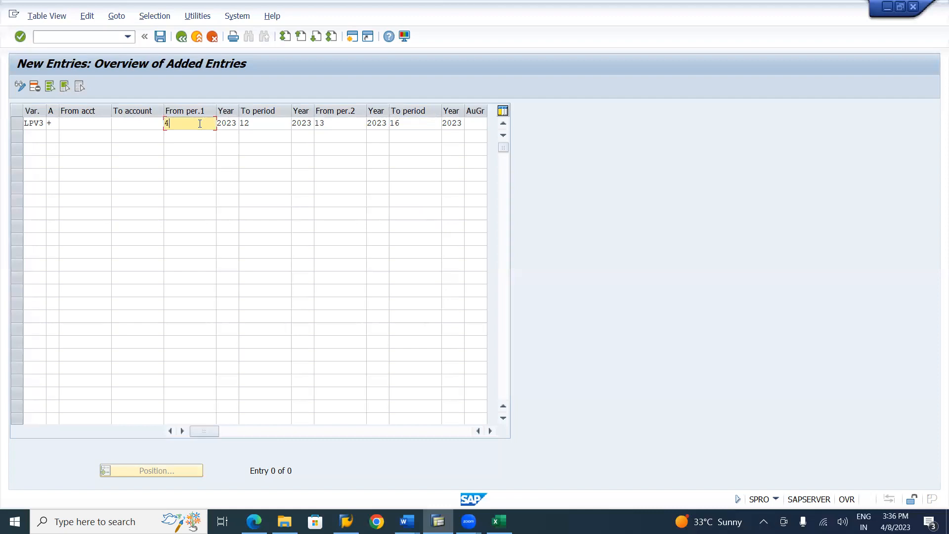
{"action": "key", "text": "Tab"}
{"action": "key", "text": "Tab"}
{"action": "key", "text": "BackSpace"}
{"action": "type", "text": "5"}
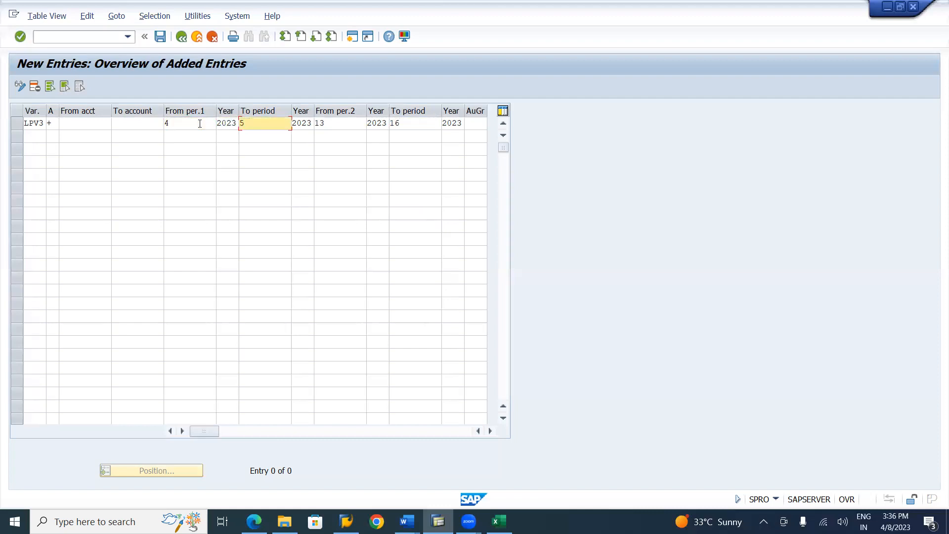
Set the LPV3 row's first interval to run from period 1 to period 2
{"action": "key", "text": "shift+Tab"}
{"action": "type", "text": "1"}
{"action": "key", "text": "Tab"}
{"action": "key", "text": "Tab"}
{"action": "key", "text": "BackSpace"}
{"action": "type", "text": "2"}
Set the LPV3 row's second interval to run from period 1 to period 2
{"action": "key", "text": "Tab"}
{"action": "key", "text": "Tab"}
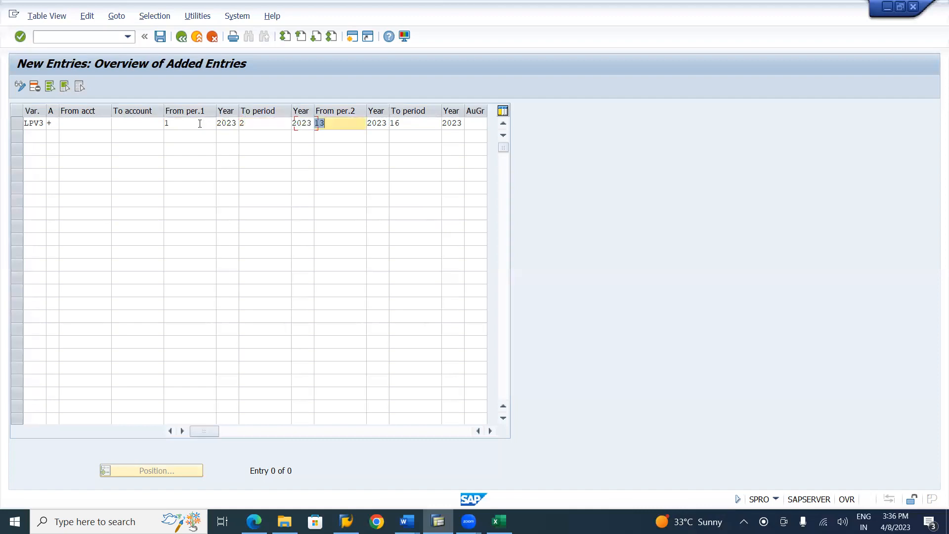
{"action": "key", "text": "BackSpace"}
{"action": "type", "text": "1"}
{"action": "key", "text": "Tab"}
{"action": "key", "text": "Tab"}
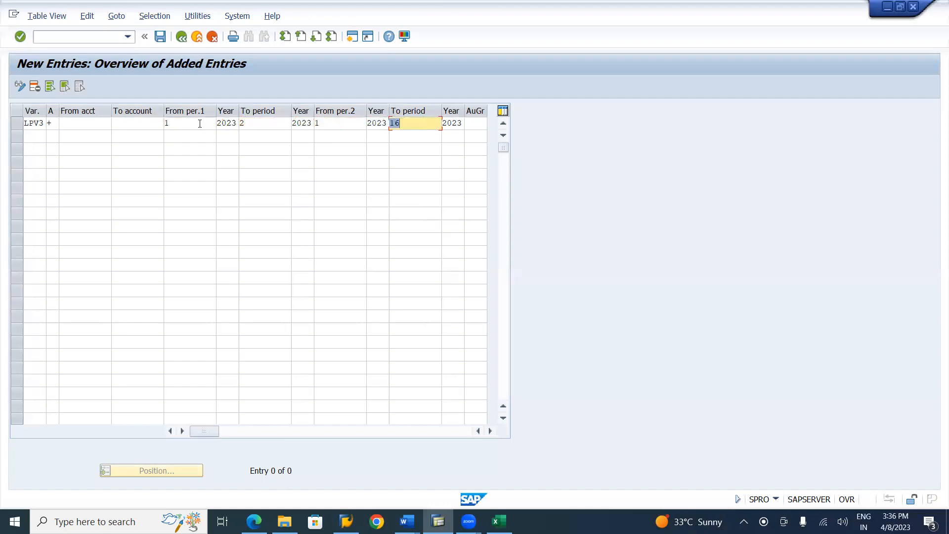
{"action": "type", "text": "2"}
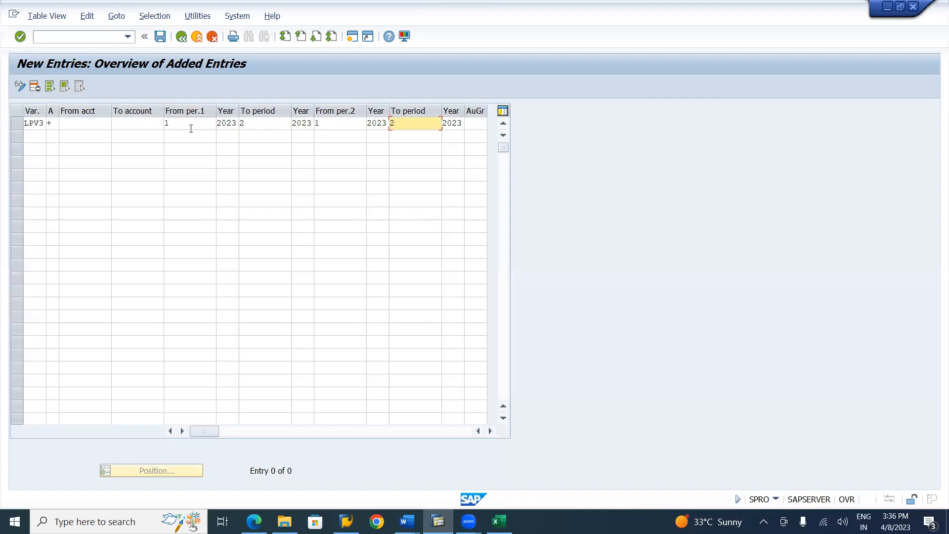
{"action": "left_click", "coordinate": [191, 129]}
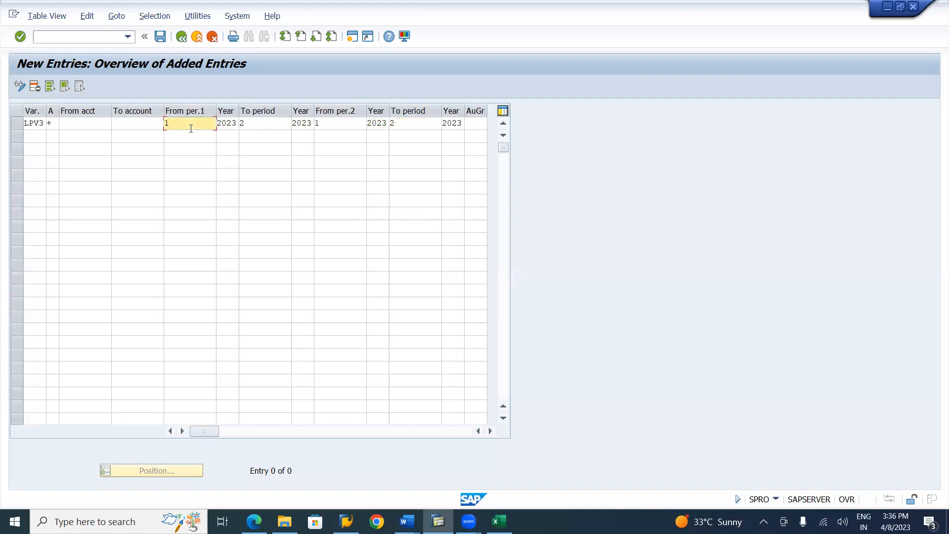
Set the end period of both LPV3 intervals to period 1
{"action": "left_click", "coordinate": [258, 125]}
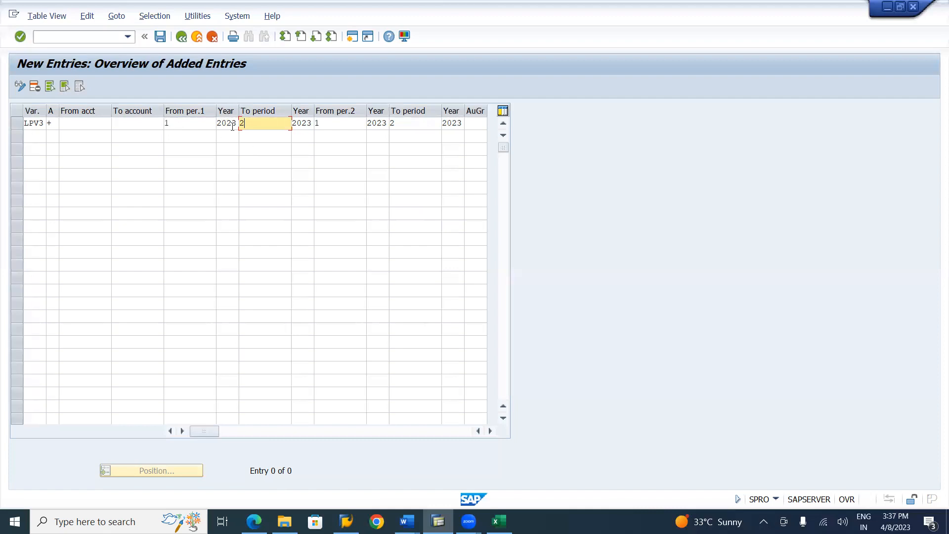
{"action": "key", "text": "BackSpace"}
{"action": "type", "text": "1"}
{"action": "left_click", "coordinate": [425, 122]}
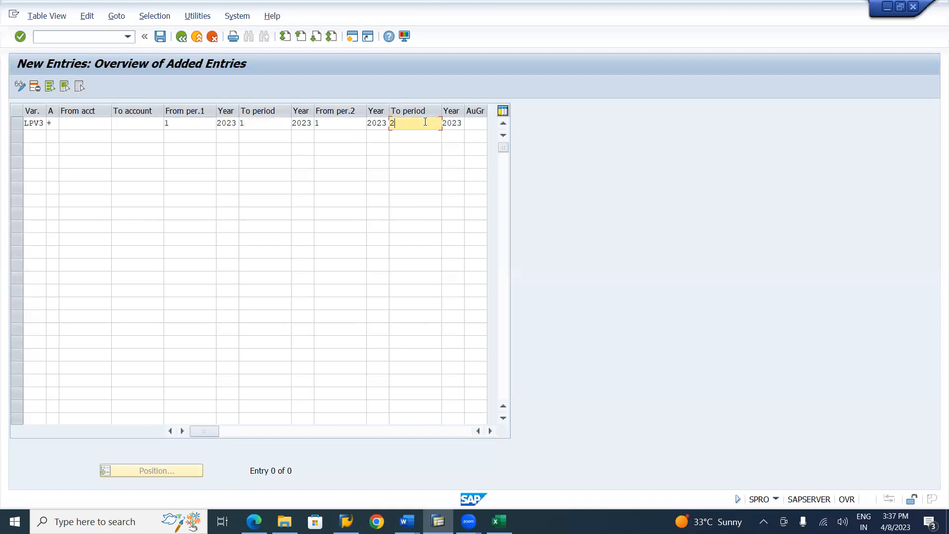
{"action": "key", "text": "BackSpace"}
{"action": "type", "text": "1"}
Set the LPV3 row's first interval to end at period 12 and its second interval to cover periods 13 to 16
{"action": "left_click", "coordinate": [265, 126]}
{"action": "type", "text": "2"}
{"action": "key", "text": "Tab"}
{"action": "key", "text": "Tab"}
{"action": "type", "text": "13"}
{"action": "key", "text": "Tab"}
{"action": "key", "text": "Tab"}
{"action": "type", "text": "16"}
View the possible account types for the second row, leaving the row's account type empty
{"action": "left_click", "coordinate": [53, 137]}
{"action": "left_click", "coordinate": [64, 137]}
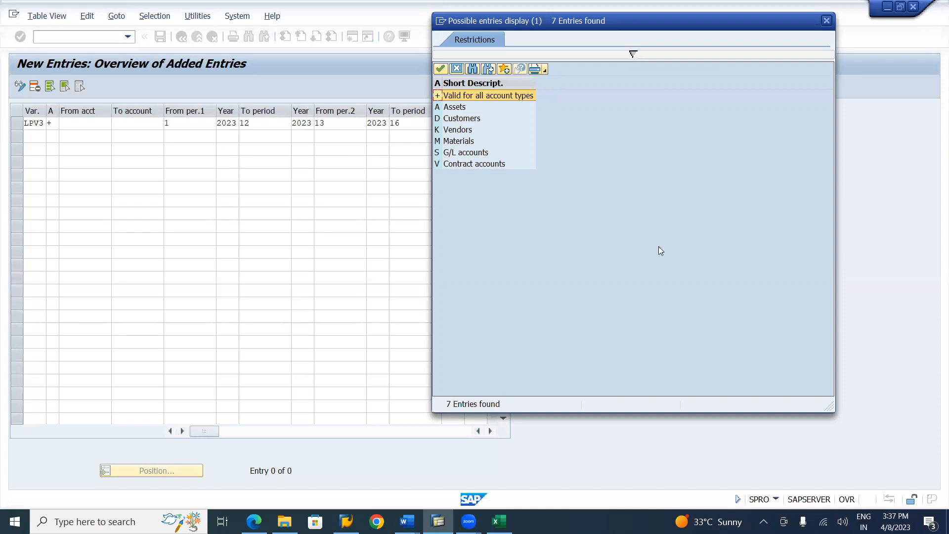
{"action": "left_click", "coordinate": [717, 258]}
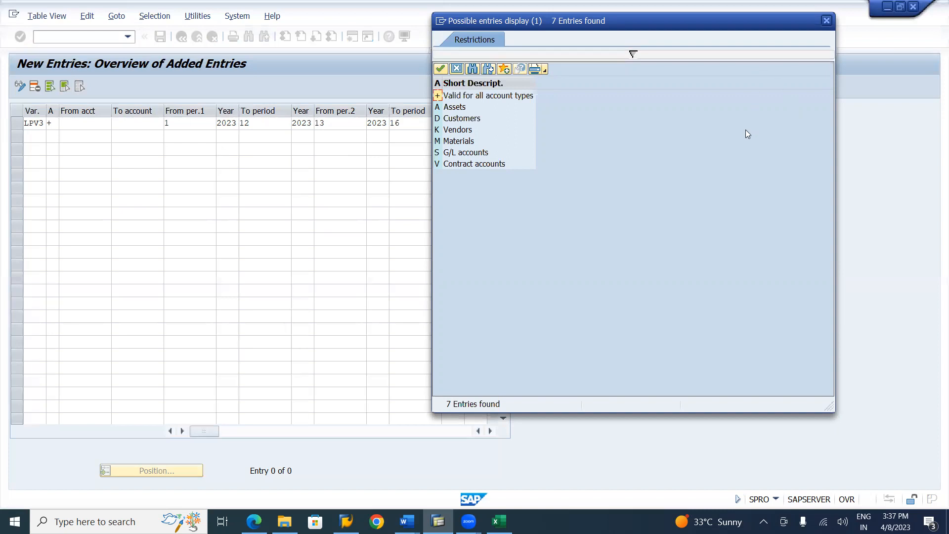
{"action": "key", "text": "Escape"}
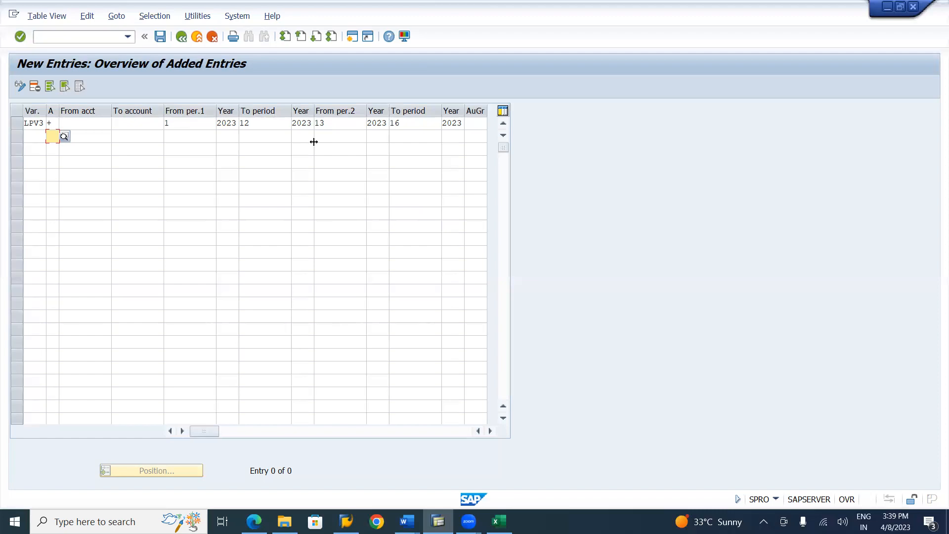
Check the LPV3 entry against the Word notes on opening and closing posting periods and return to SAP
{"action": "left_click", "coordinate": [334, 122]}
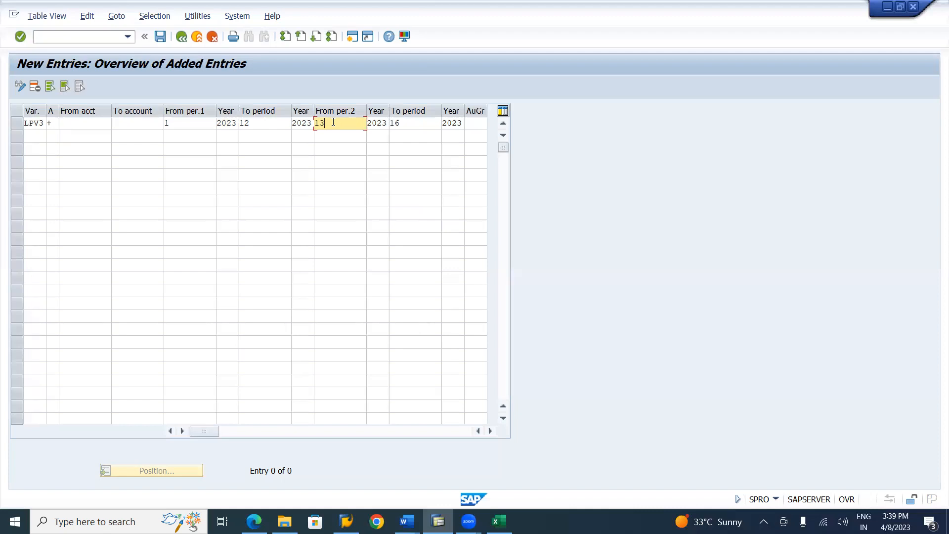
{"action": "key", "text": "alt+Tab"}
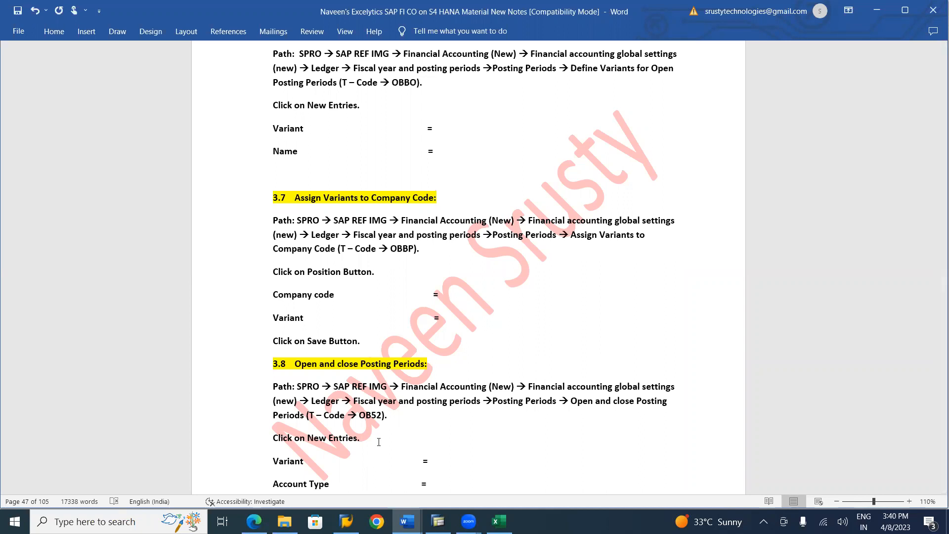
{"action": "key", "text": "alt+Tab"}
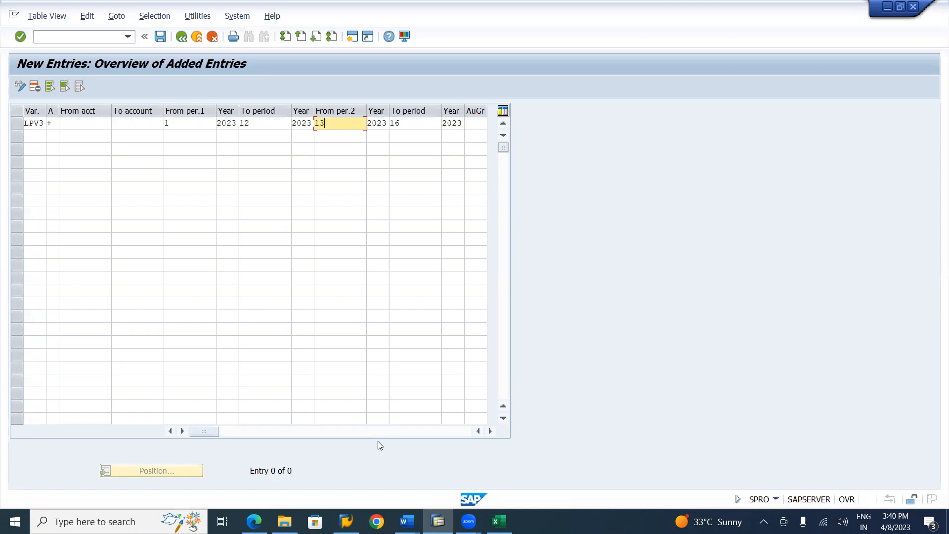
{"action": "key", "text": "alt+Tab"}
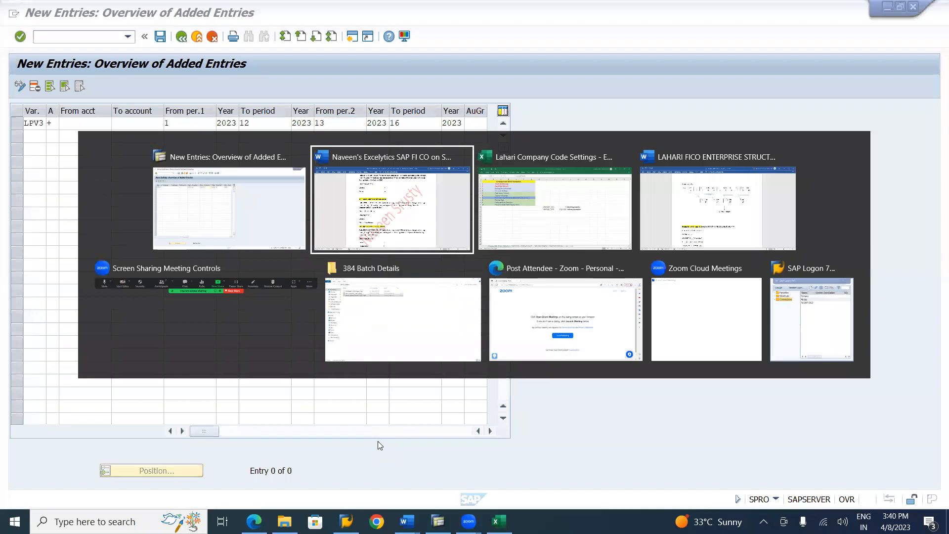
{"action": "key", "text": "alt+Tab"}
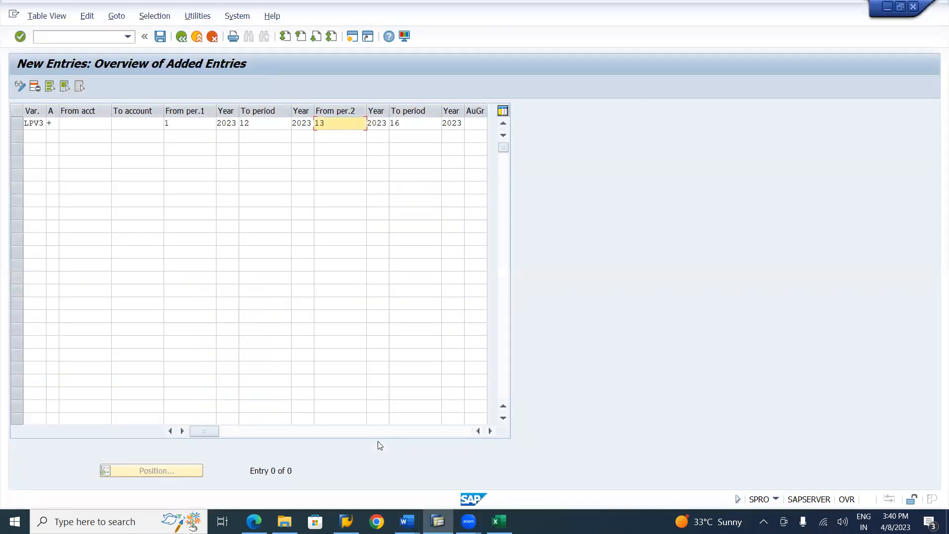
{"action": "key", "text": "alt+Tab"}
{"action": "key", "text": "alt+Tab"}
{"action": "key", "text": "alt+Tab"}
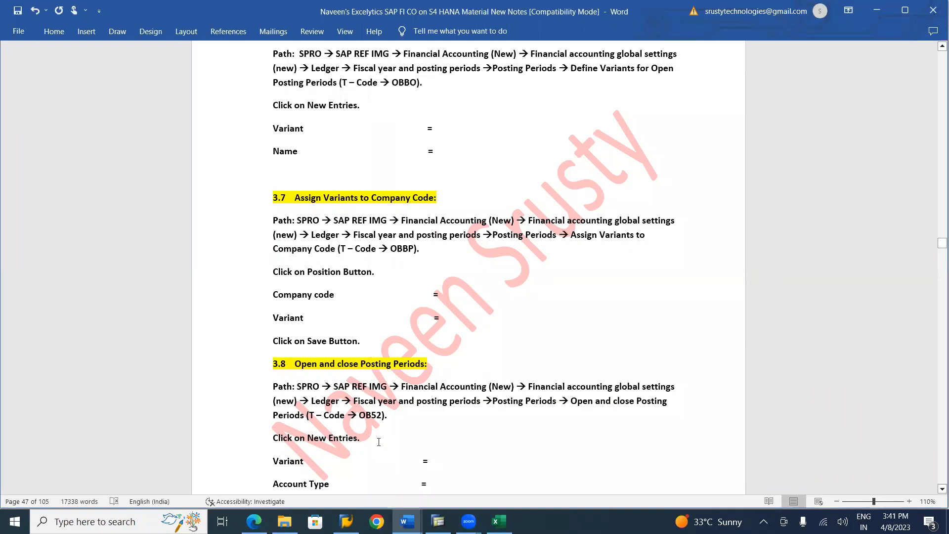
{"action": "key", "text": "alt+Tab"}
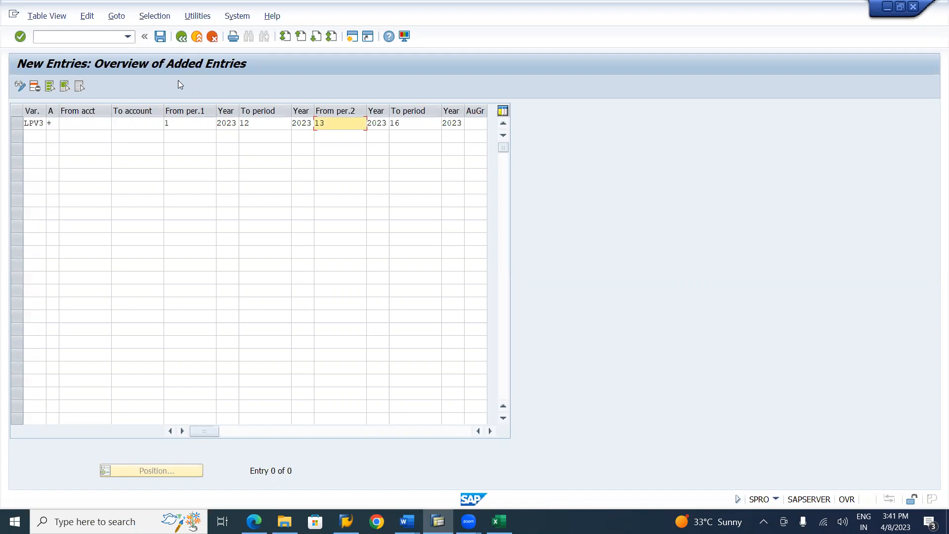
Save the LPV3 posting period entry under customizing request SR2K900004
{"action": "left_click", "coordinate": [159, 42]}
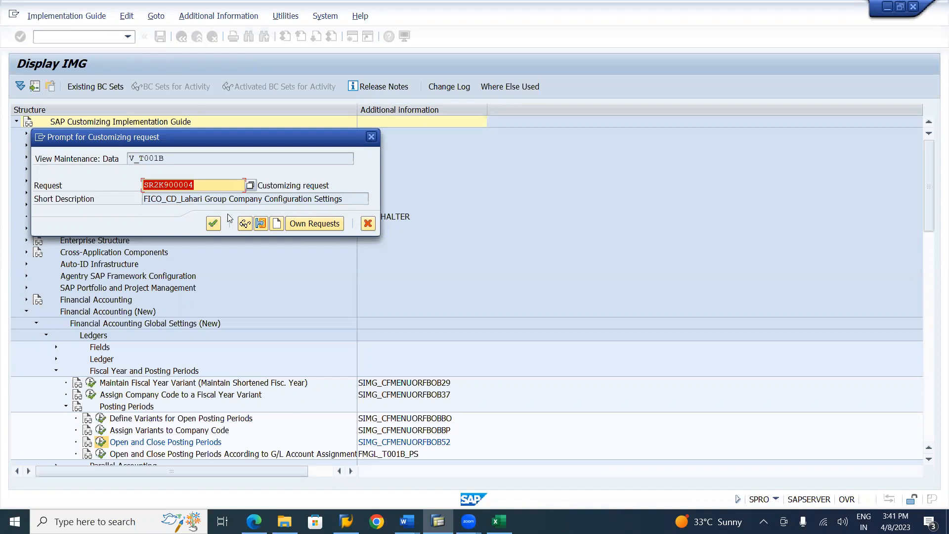
{"action": "left_click", "coordinate": [213, 223]}
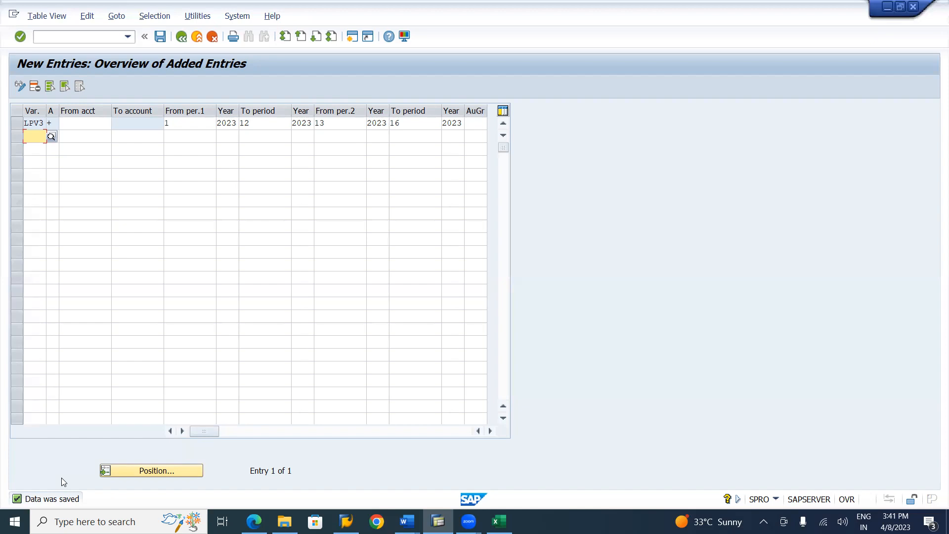
{"action": "left_click", "coordinate": [161, 39]}
Switch to the Word course notes and review the special posting periods and the start of the Currency Settings section
{"action": "key", "text": "alt+Tab"}
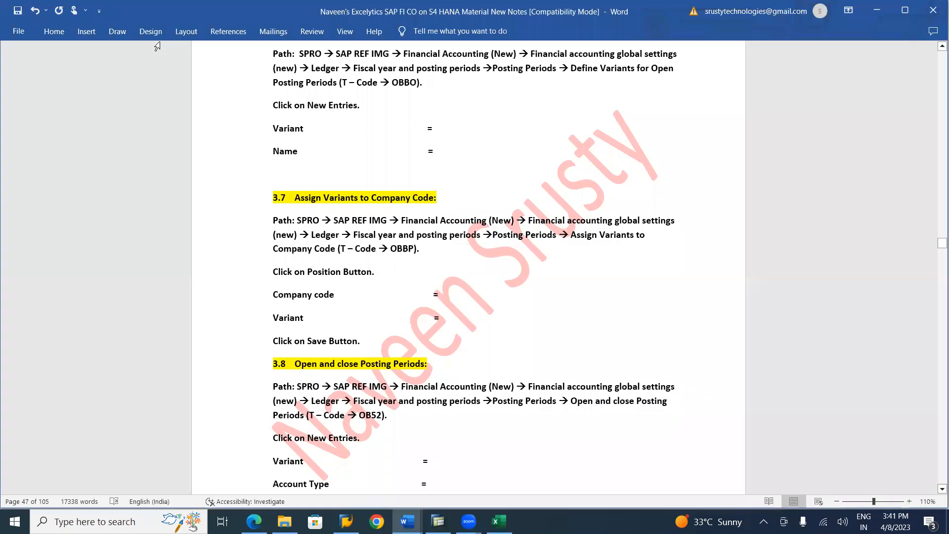
{"action": "scroll", "coordinate": [157, 46], "scroll_direction": "down", "scroll_amount": 10}
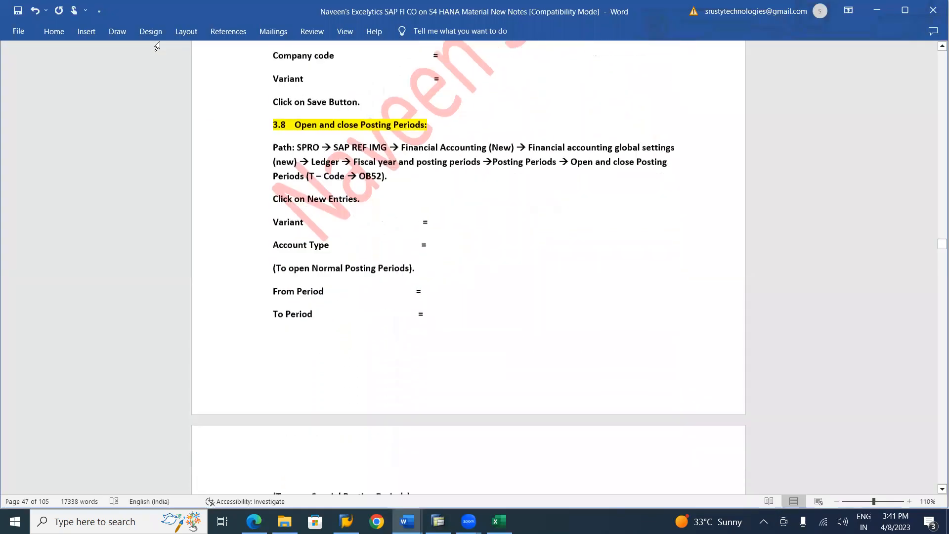
{"action": "scroll", "coordinate": [157, 46], "scroll_direction": "down", "scroll_amount": 5}
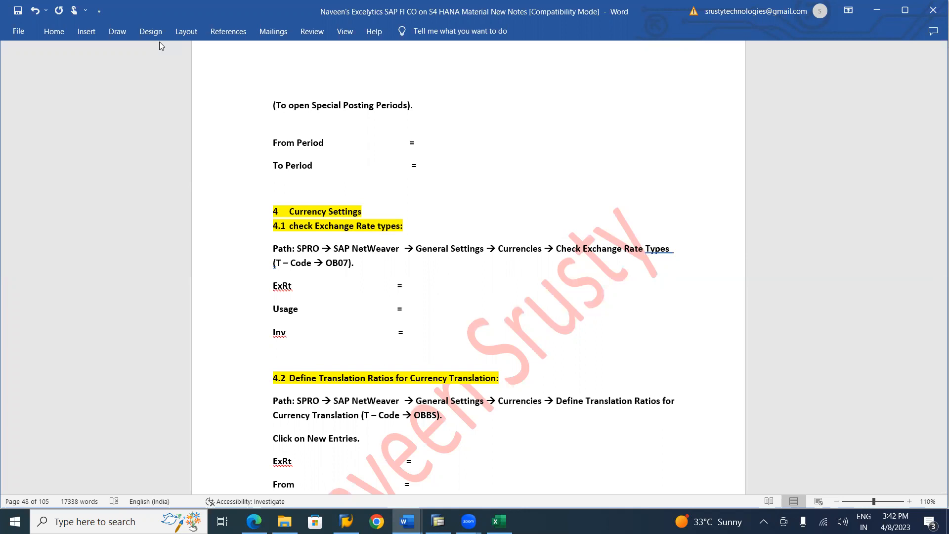
In the LAHARI FICO ENTERPRISE STRUCTURE Word document, change the year to 2023 in all four LPV3 period lines
{"action": "key", "text": "alt+Tab"}
{"action": "key", "text": "alt+Tab"}
{"action": "key", "text": "alt+Tab"}
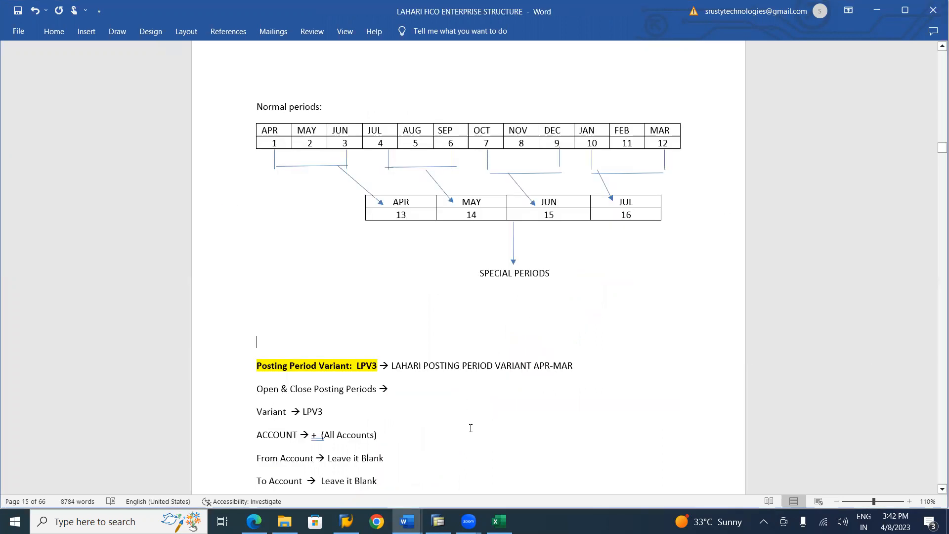
{"action": "key", "text": "Down"}
{"action": "key", "text": "Down"}
{"action": "key", "text": "Down"}
{"action": "key", "text": "Down"}
{"action": "key", "text": "Down"}
{"action": "key", "text": "Down"}
{"action": "key", "text": "Down"}
{"action": "key", "text": "Down"}
{"action": "key", "text": "Down"}
{"action": "key", "text": "Down"}
{"action": "key", "text": "Down"}
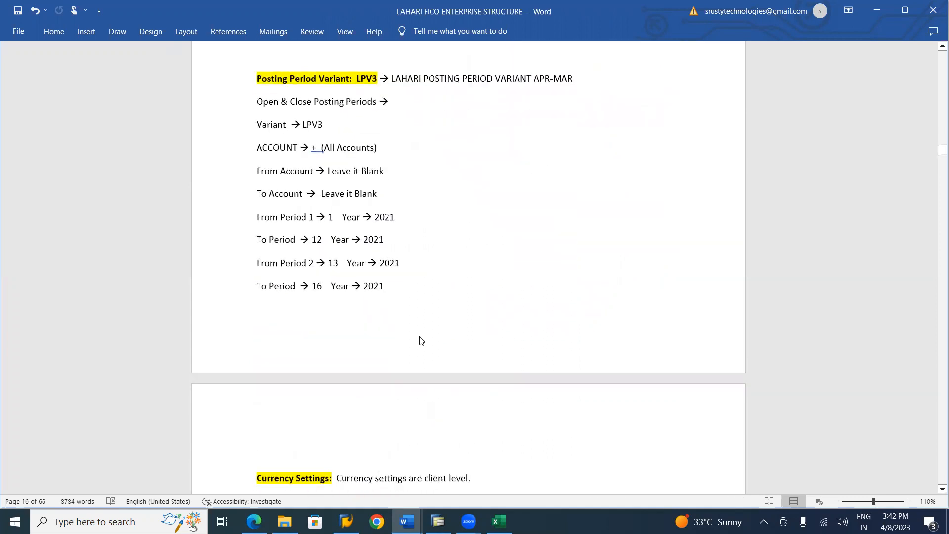
{"action": "key", "text": "BackSpace"}
{"action": "type", "text": "3"}
{"action": "key", "text": "Down"}
{"action": "key", "text": "BackSpace"}
{"action": "type", "text": "3"}
{"action": "key", "text": "Down"}
{"action": "key", "text": "BackSpace"}
{"action": "type", "text": "3"}
{"action": "key", "text": "BackSpace"}
{"action": "type", "text": "3"}
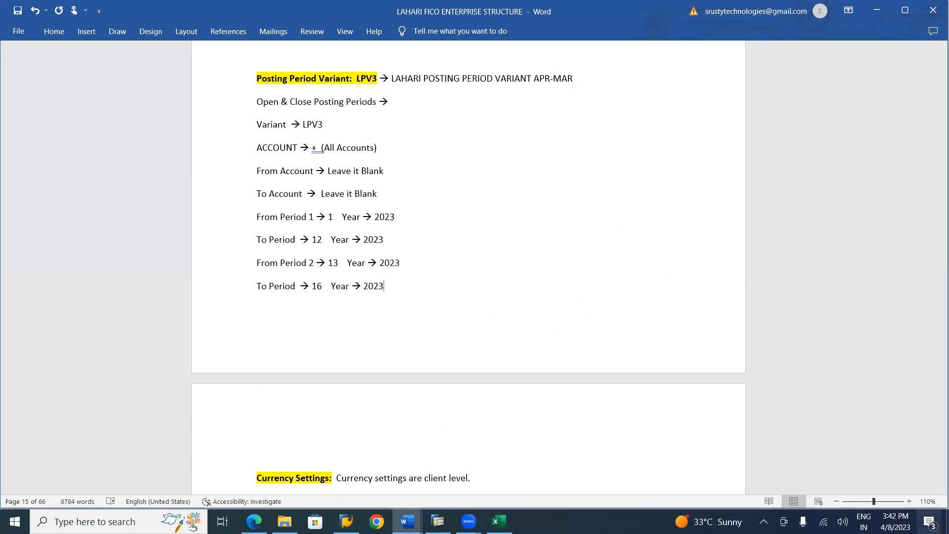
Replace the company code in the Currency Settings section's CC line with LI01
{"action": "left_click", "coordinate": [665, 443]}
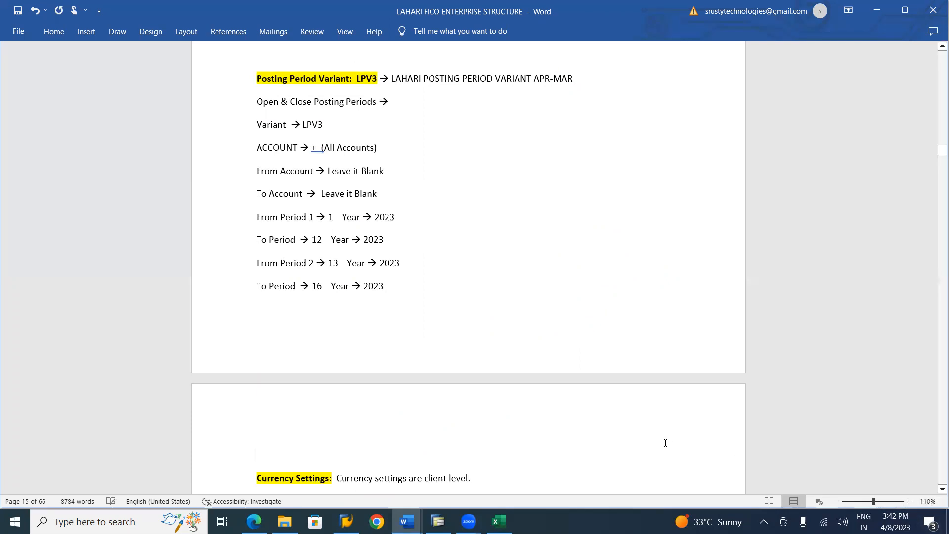
{"action": "key", "text": "Down"}
{"action": "key", "text": "Down"}
{"action": "key", "text": "Down"}
{"action": "key", "text": "Down"}
{"action": "key", "text": "Down"}
{"action": "key", "text": "Down"}
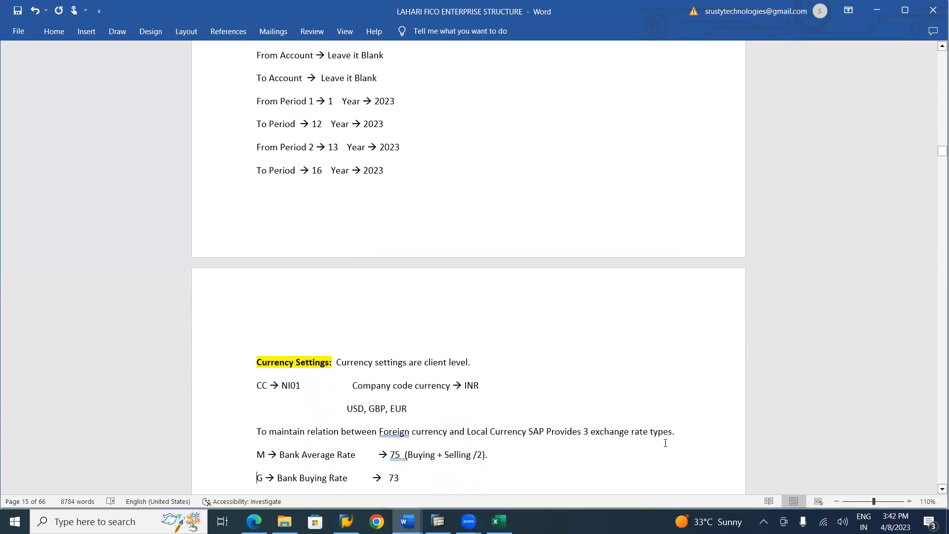
{"action": "left_click", "coordinate": [308, 386]}
{"action": "key", "text": "BackSpace"}
{"action": "key", "text": "BackSpace"}
{"action": "key", "text": "BackSpace"}
{"action": "key", "text": "BackSpace"}
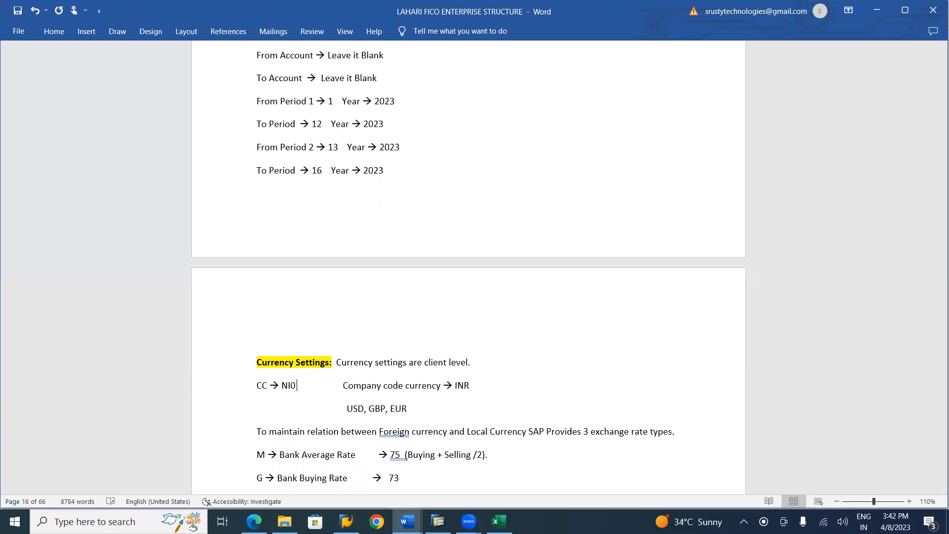
{"action": "key", "text": "BackSpace"}
{"action": "type", "text": "li"}
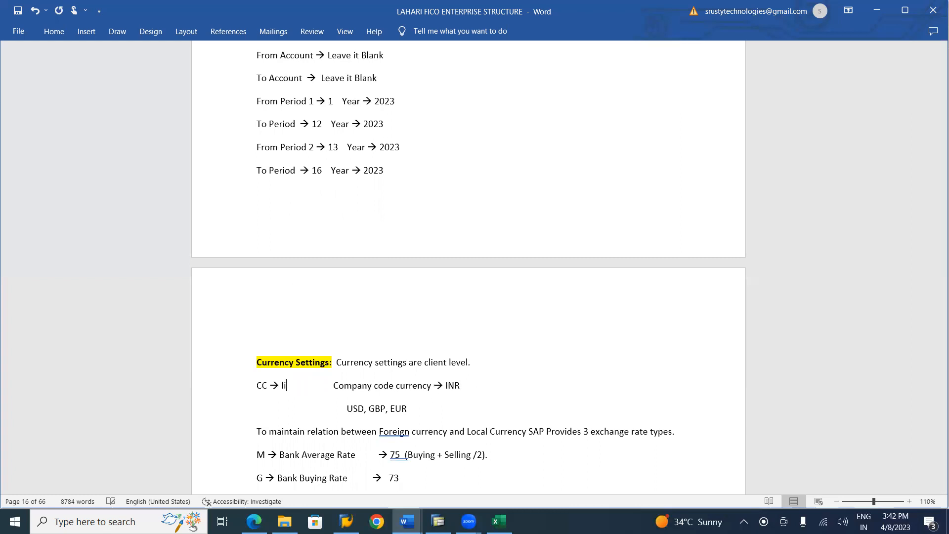
{"action": "type", "text": "01"}
{"action": "key", "text": "BackSpace"}
{"action": "key", "text": "BackSpace"}
{"action": "key", "text": "BackSpace"}
{"action": "key", "text": "BackSpace"}
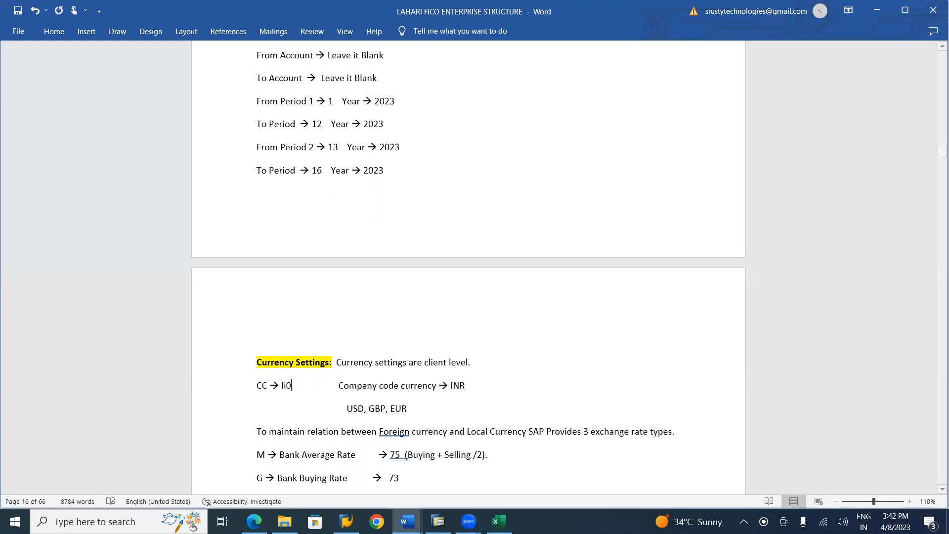
{"action": "type", "text": "LI-"}
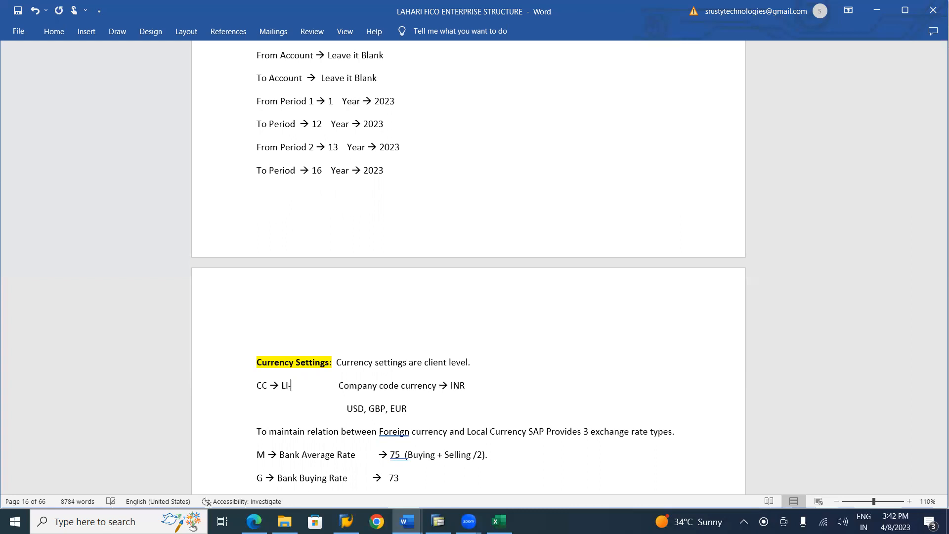
{"action": "key", "text": "BackSpace"}
{"action": "key", "text": "BackSpace"}
{"action": "type", "text": "0"}
{"action": "key", "text": "BackSpace"}
{"action": "type", "text": "I01"}
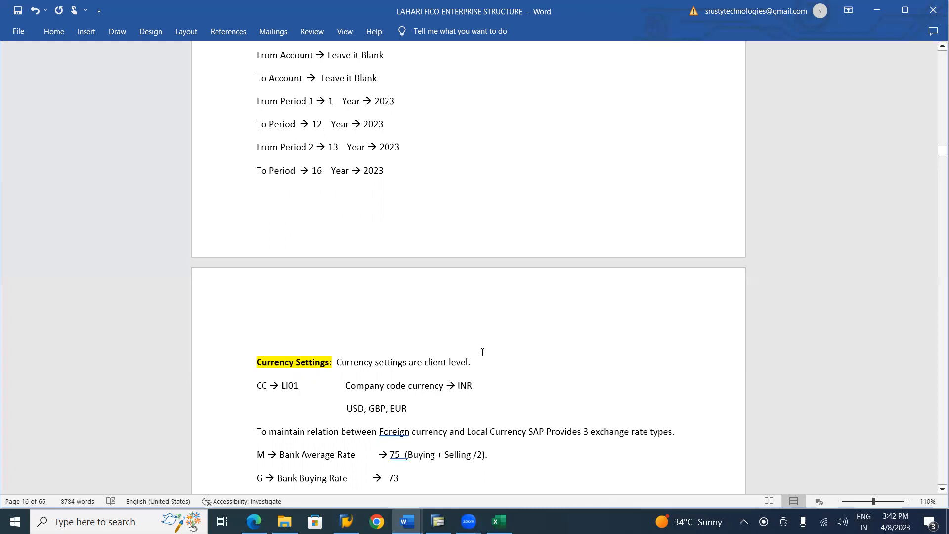
Add the line "INR, USD, EUR, GBP, CAD, SGD" beneath the Currency Settings heading
{"action": "key", "text": "Return"}
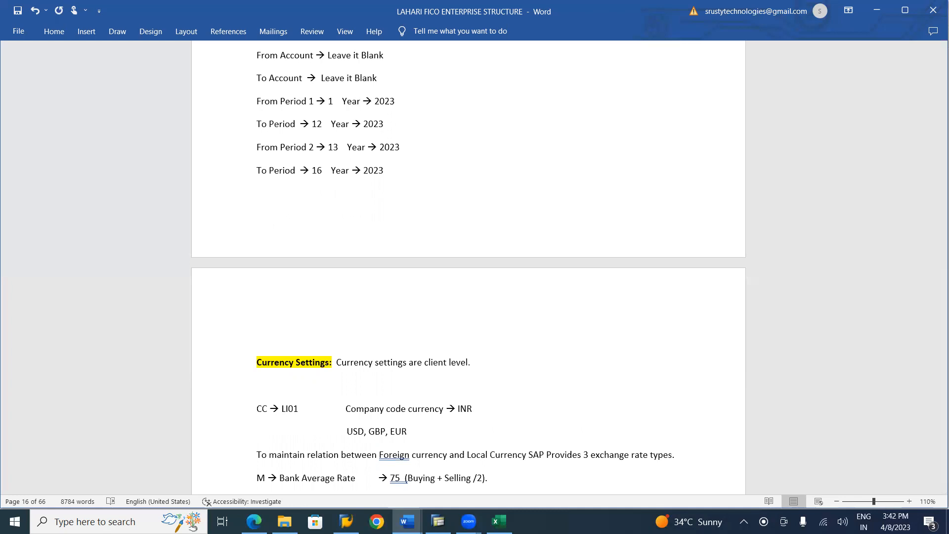
{"action": "type", "text": "INR,"}
{"action": "type", "text": "USD, EUR, GBP, CAD"}
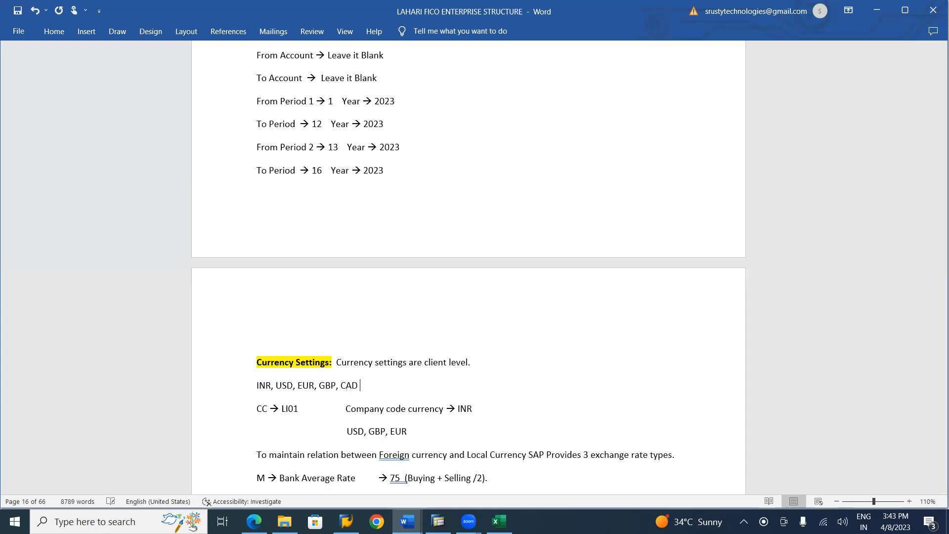
{"action": "type", "text": "SGD"}
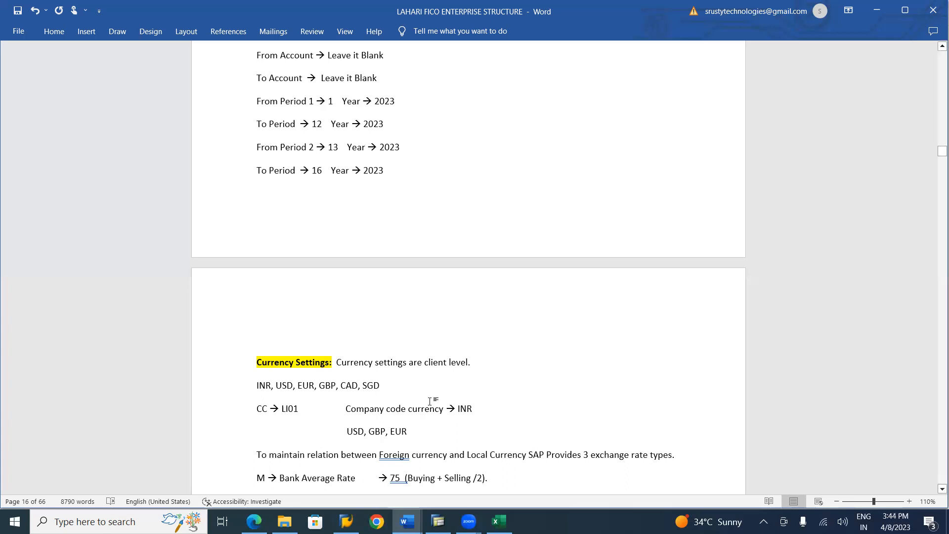
Add a line below the currency list that links USD to INR with a row of dashes
{"action": "key", "text": "Return"}
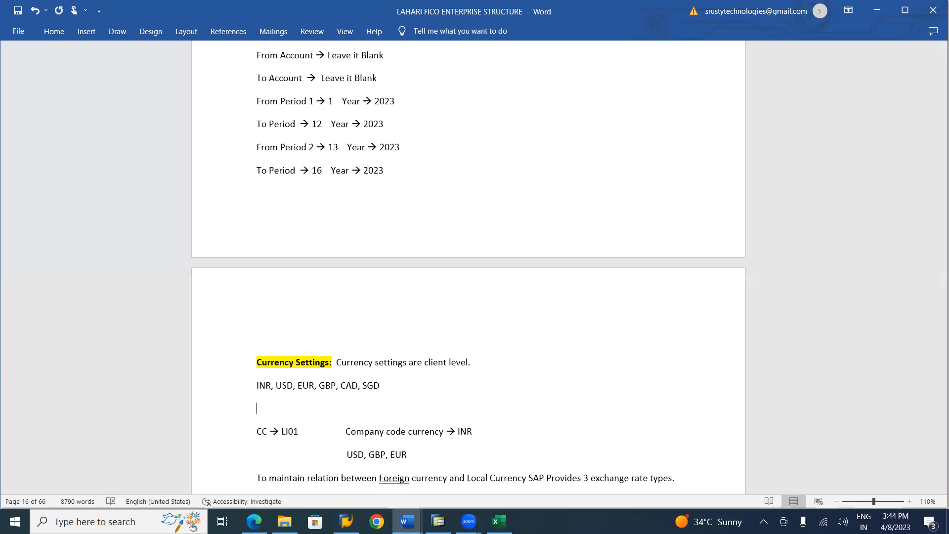
{"action": "type", "text": "USD  --------------------------------- INR"}
{"action": "key", "text": "Return"}
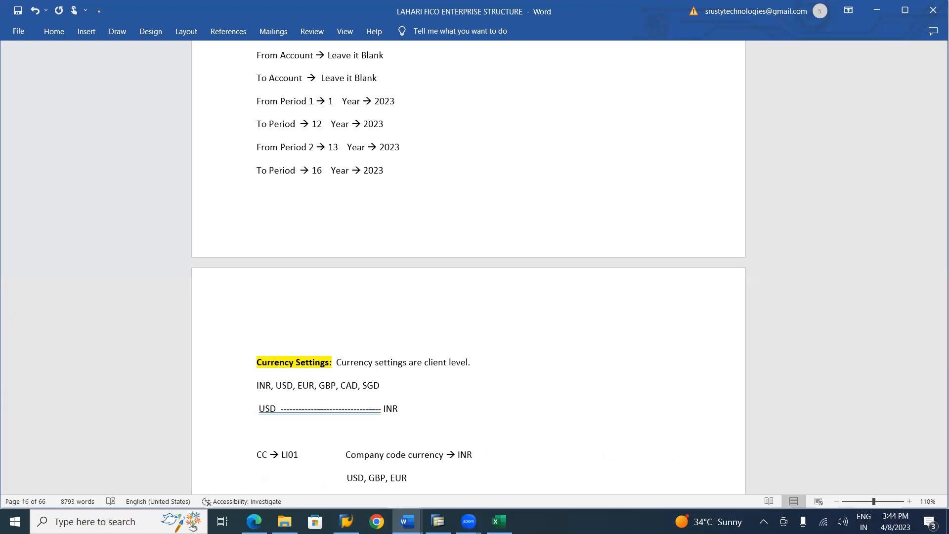
Enter the amount 1000 beneath USD and 80000 beneath INR
{"action": "type", "text": "1000"}
{"action": "type", "text": "8"}
{"action": "key", "text": "BackSpace"}
{"action": "type", "text": "800000"}
{"action": "key", "text": "BackSpace"}
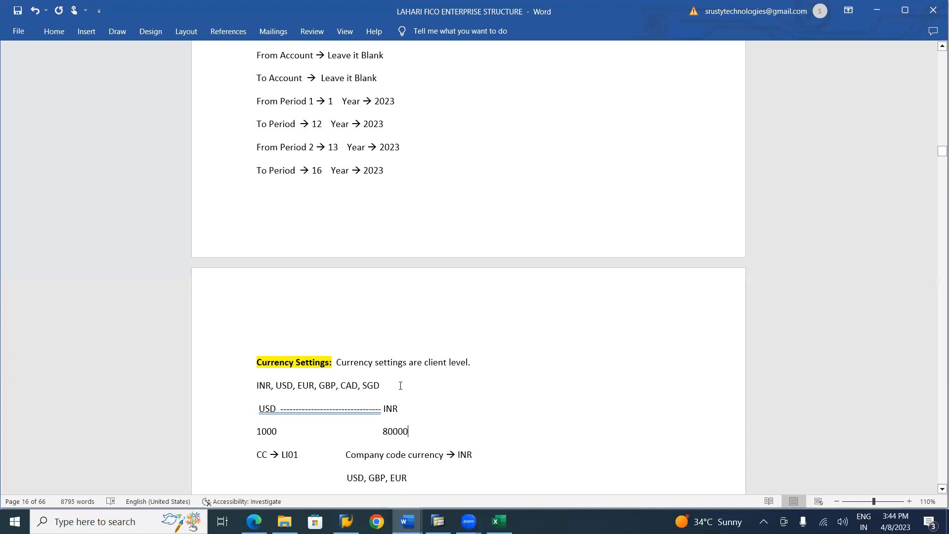
Add a 1 : 1 ratio line above the USD–INR line and the rate 80 on a new line below the amounts
{"action": "key", "text": "Return"}
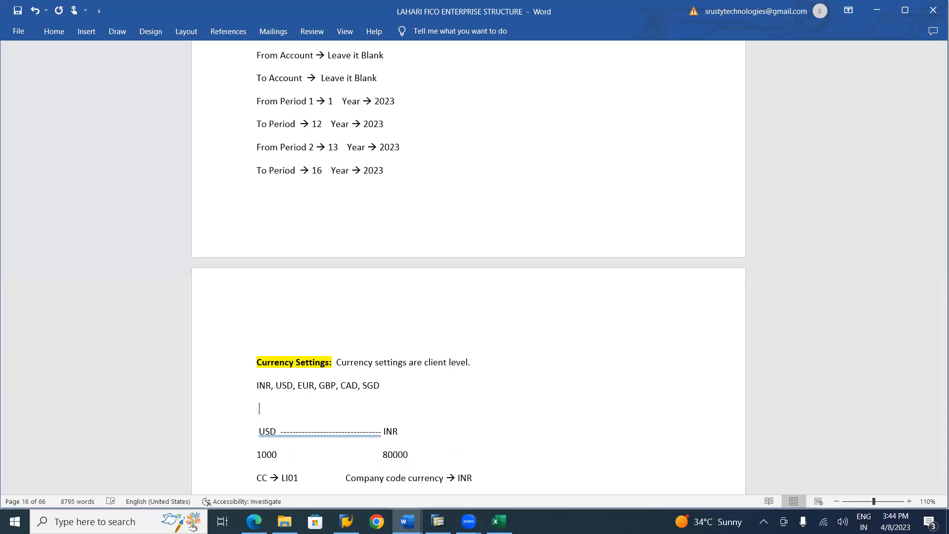
{"action": "type", "text": "1                           :                            1"}
{"action": "left_click", "coordinate": [428, 455]}
{"action": "key", "text": "Return"}
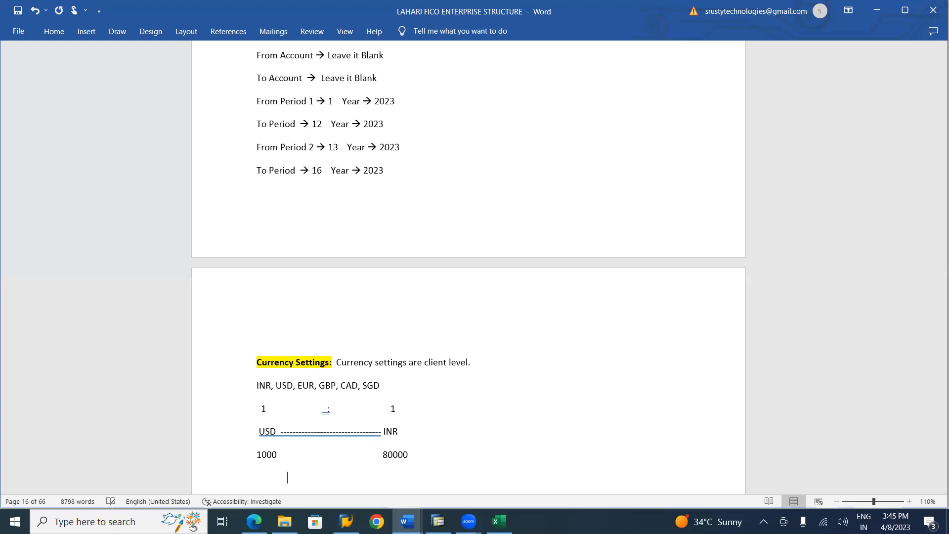
{"action": "type", "text": "80"}
Change the number of exchange rate types SAP provides to 4 in the foreign and local currency sentence
{"action": "scroll", "coordinate": [346, 481], "scroll_direction": "down", "scroll_amount": 5}
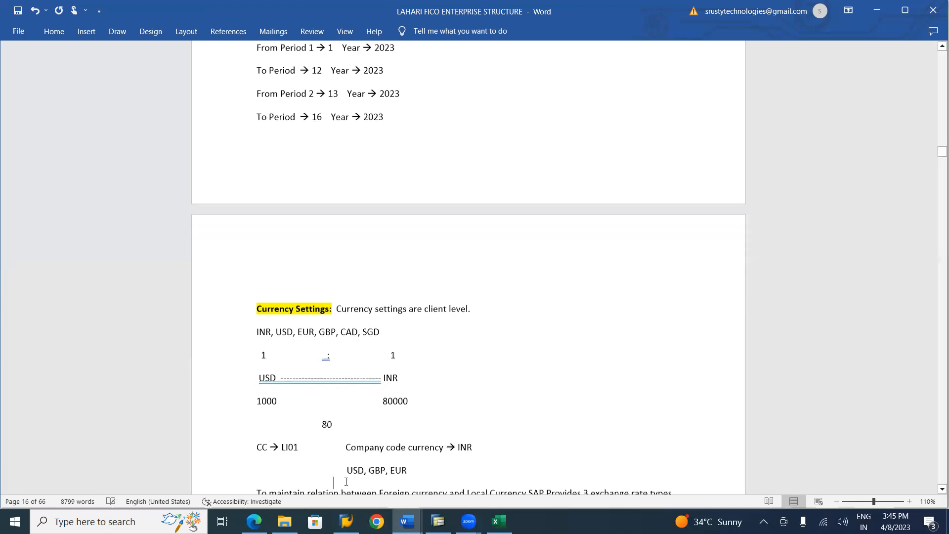
{"action": "scroll", "coordinate": [346, 481], "scroll_direction": "down", "scroll_amount": 2}
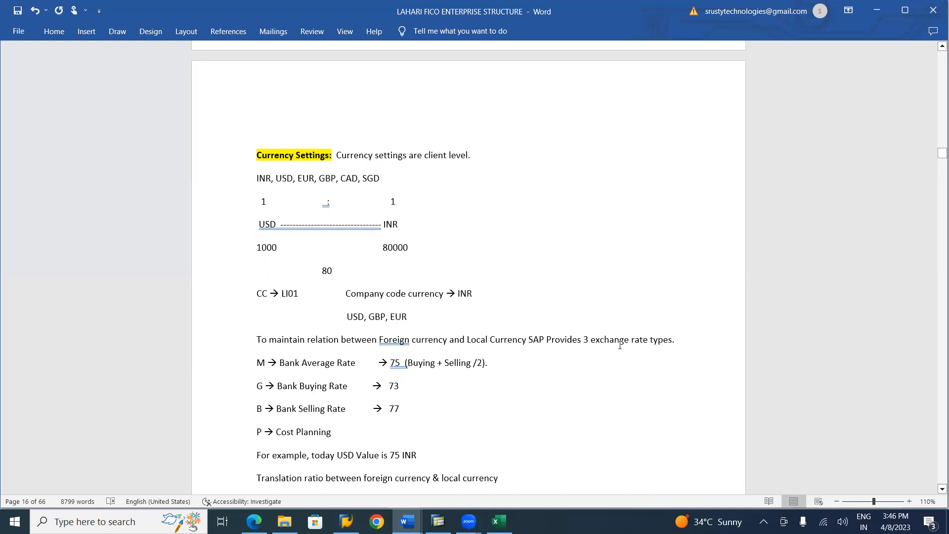
{"action": "left_click", "coordinate": [588, 340]}
{"action": "key", "text": "BackSpace"}
{"action": "type", "text": "4"}
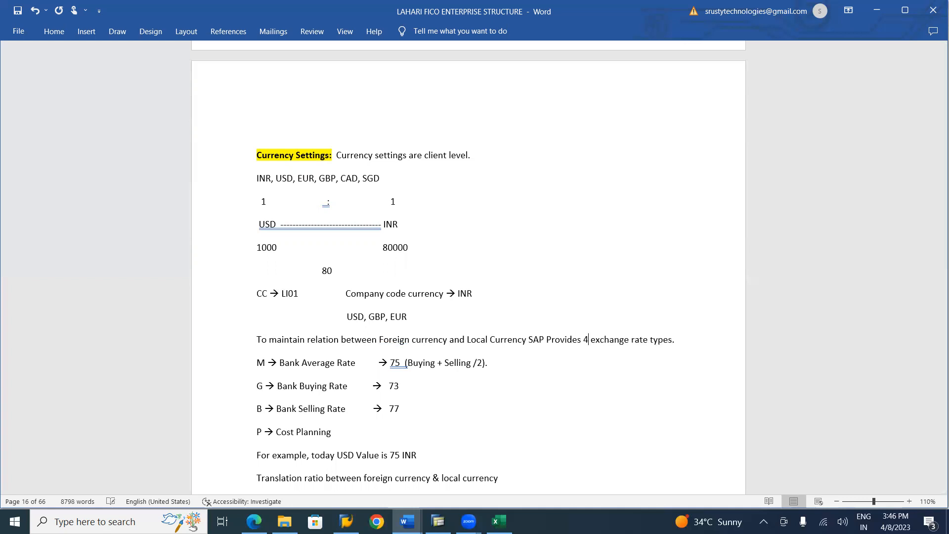
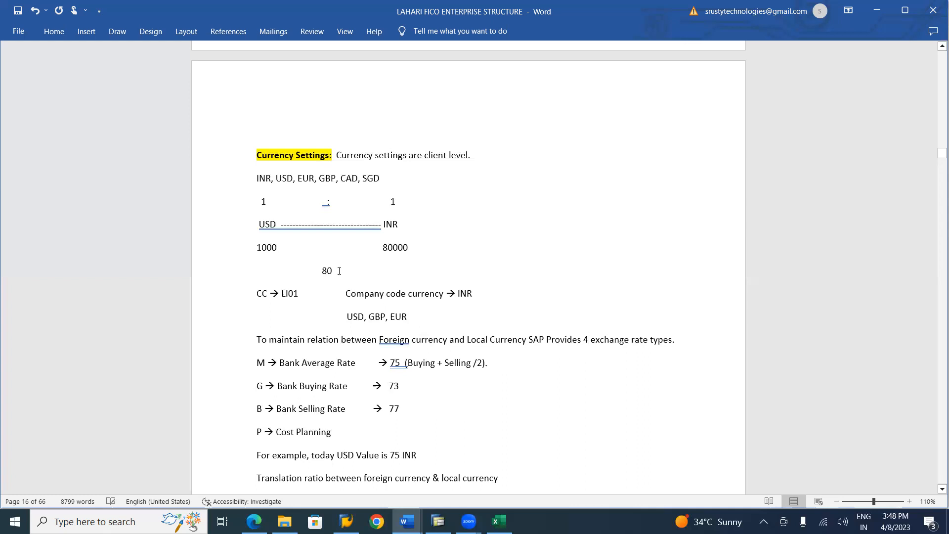
Set the bank selling rate to 82 and the bank buying rate to 78 in the exchange rate type list
{"action": "left_click", "coordinate": [404, 411]}
{"action": "key", "text": "BackSpace"}
{"action": "key", "text": "BackSpace"}
{"action": "type", "text": "82"}
{"action": "key", "text": "BackSpace"}
{"action": "key", "text": "BackSpace"}
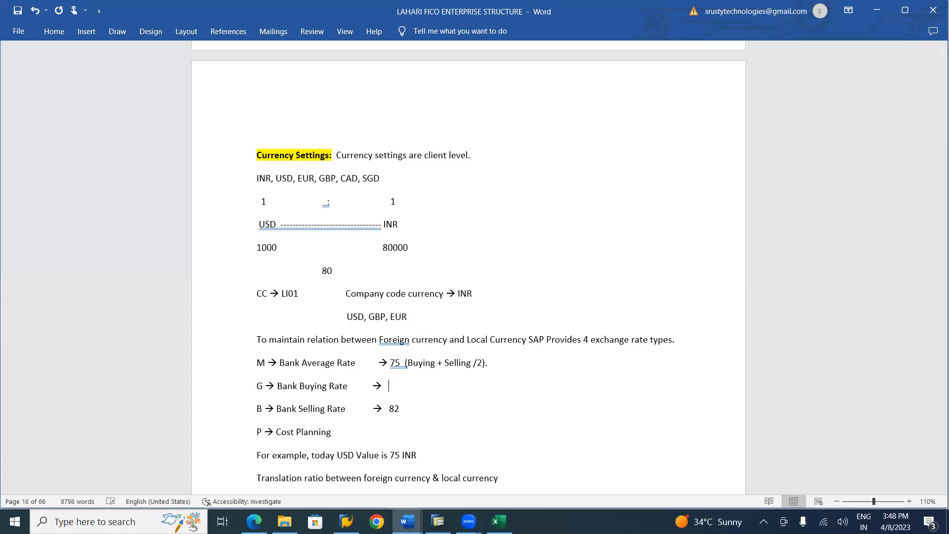
{"action": "type", "text": "78"}
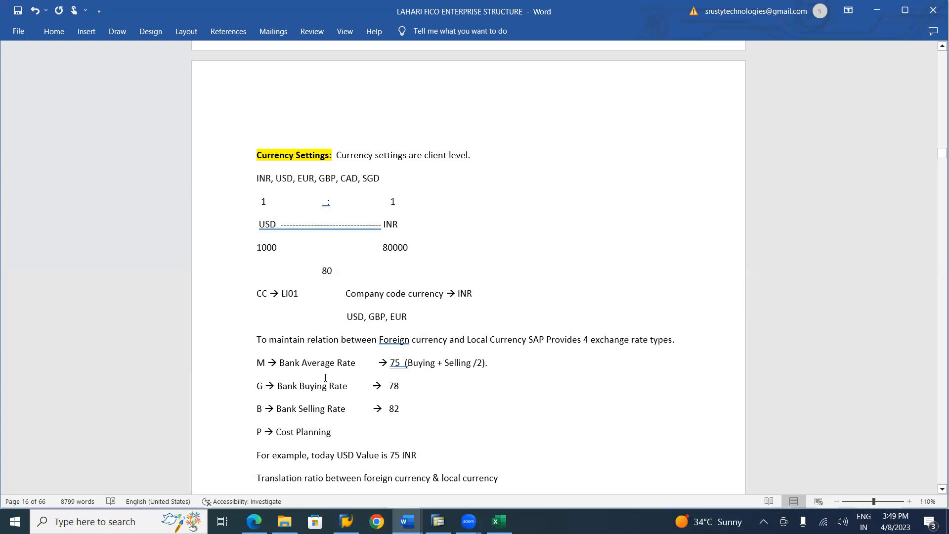
Set the bank average rate on the M line to 80
{"action": "key", "text": "BackSpace"}
{"action": "key", "text": "BackSpace"}
{"action": "type", "text": "80"}
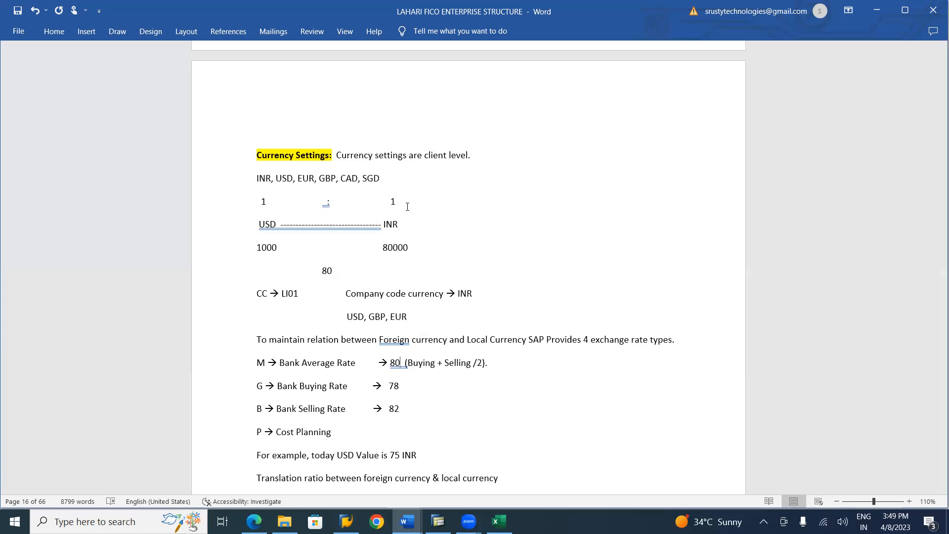
{"action": "left_click", "coordinate": [437, 94]}
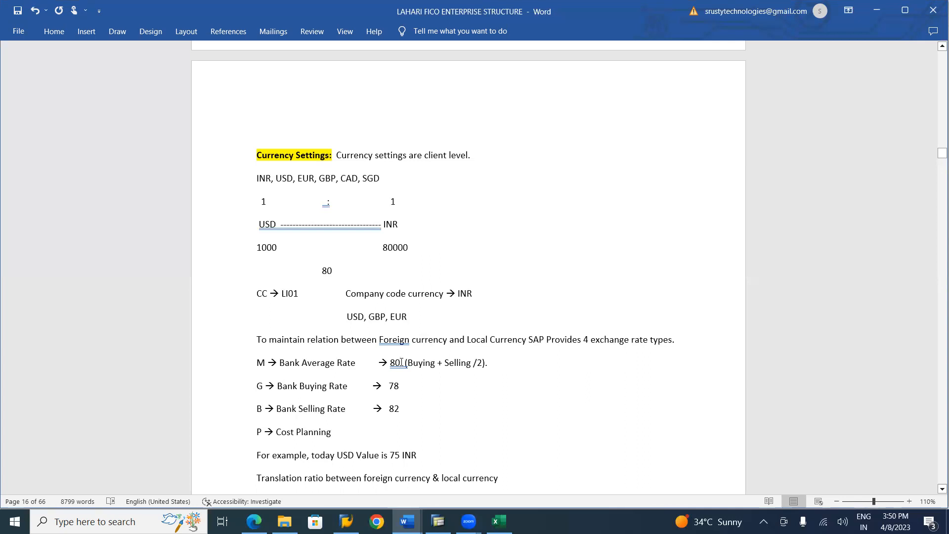
Change the USD value in the example sentence to 80 INR
{"action": "double_click", "coordinate": [401, 455]}
{"action": "key", "text": "BackSpace"}
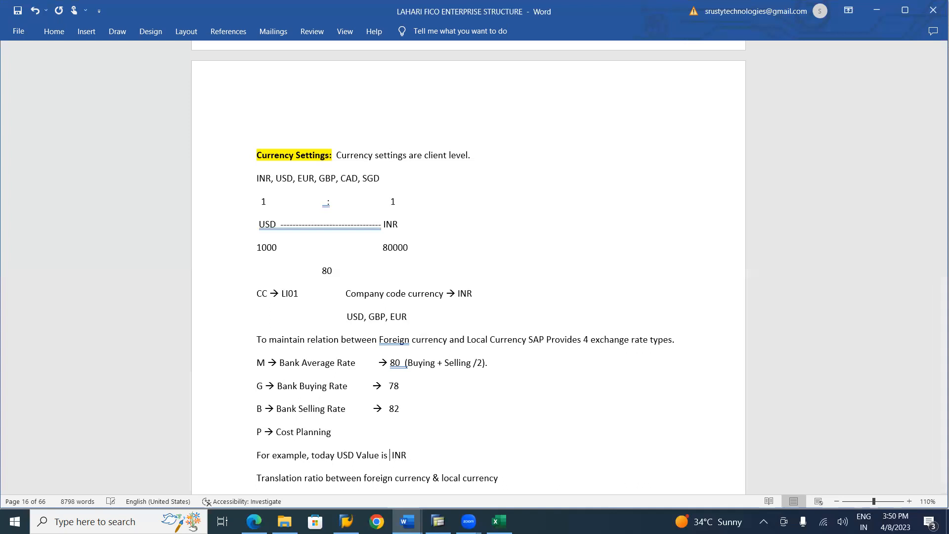
{"action": "type", "text": "80"}
Review the translation ratio and exchange rate notes, then read Currency Settings sections 4.1 to 4.3 in the S4 HANA material document
{"action": "scroll", "coordinate": [353, 410], "scroll_direction": "down", "scroll_amount": 3}
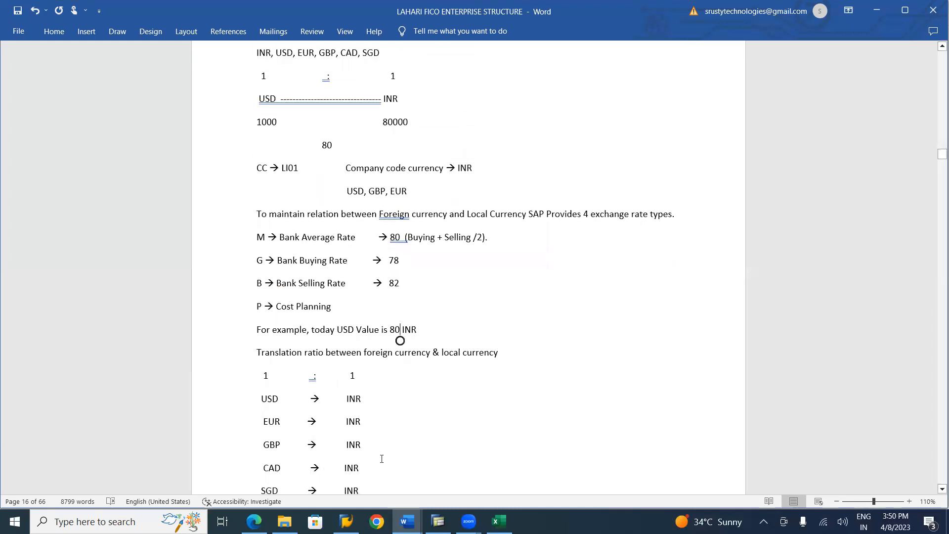
{"action": "scroll", "coordinate": [381, 459], "scroll_direction": "down", "scroll_amount": 3}
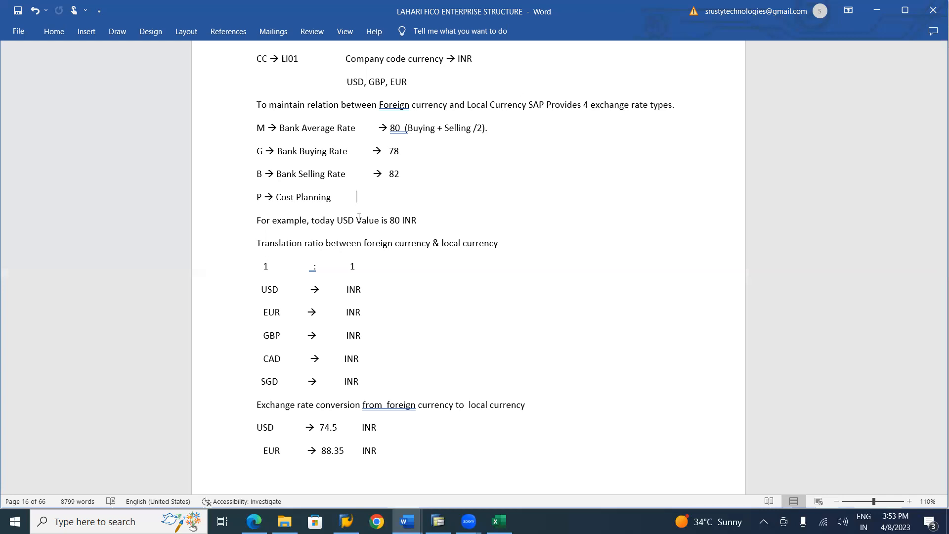
{"action": "scroll", "coordinate": [359, 218], "scroll_direction": "down", "scroll_amount": 6}
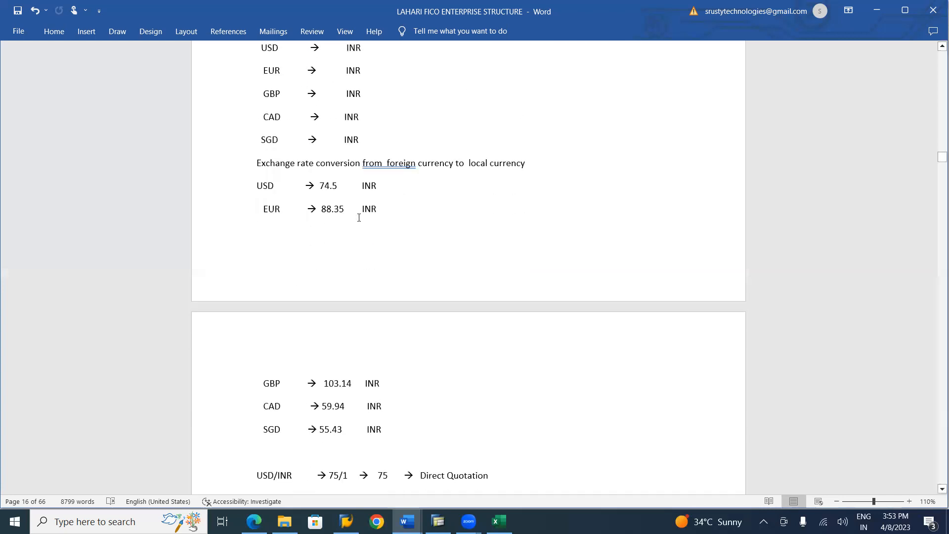
{"action": "scroll", "coordinate": [359, 218], "scroll_direction": "up", "scroll_amount": 5}
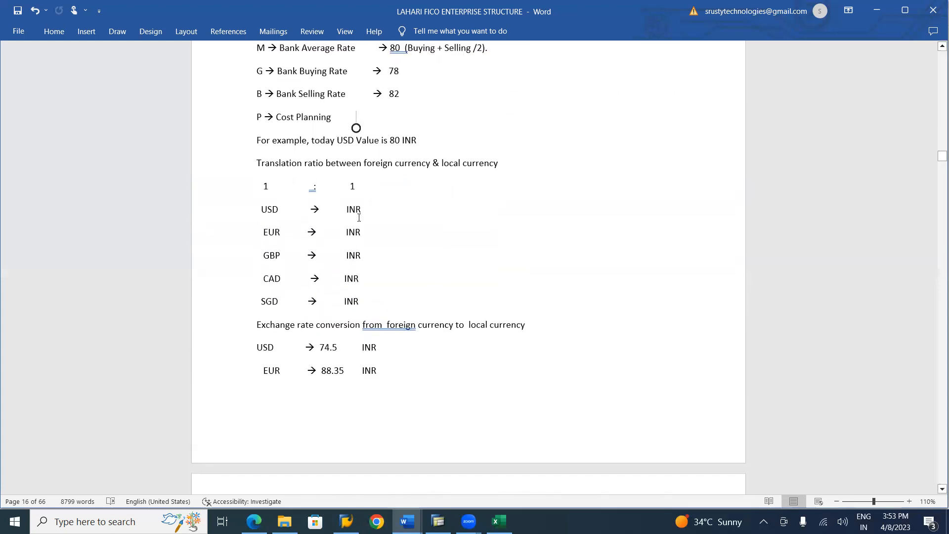
{"action": "key", "text": "alt+Tab"}
{"action": "key", "text": "alt+Tab"}
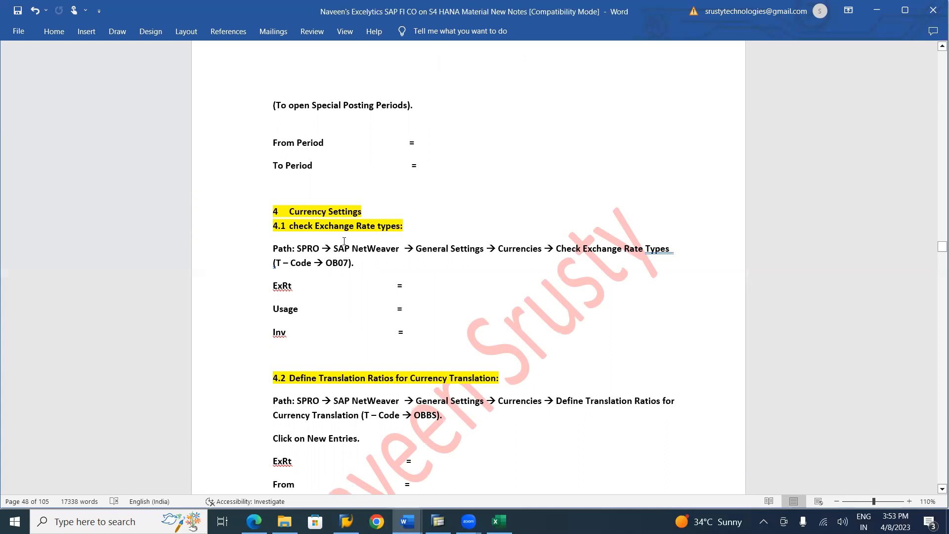
{"action": "scroll", "coordinate": [683, 370], "scroll_direction": "down", "scroll_amount": 3}
{"action": "scroll", "coordinate": [683, 371], "scroll_direction": "up", "scroll_amount": 1}
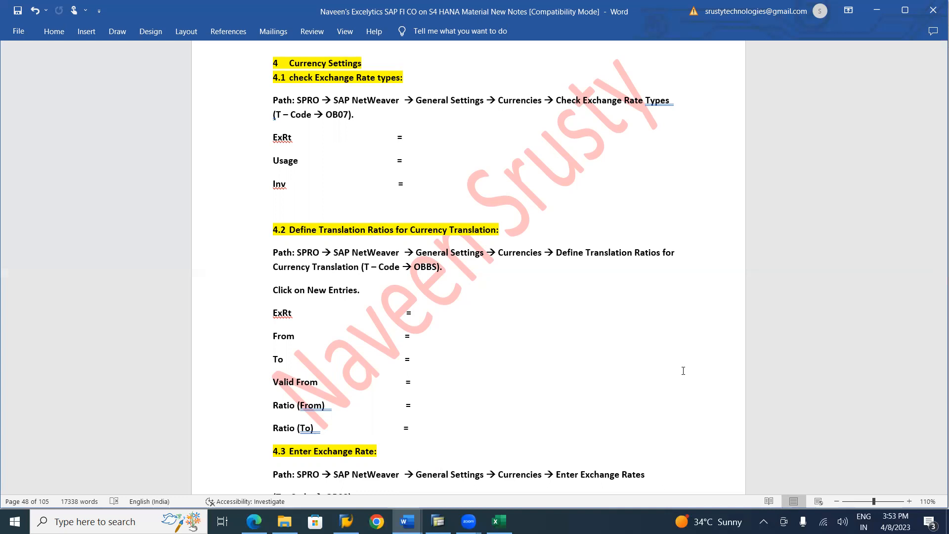
{"action": "scroll", "coordinate": [683, 371], "scroll_direction": "down", "scroll_amount": 8}
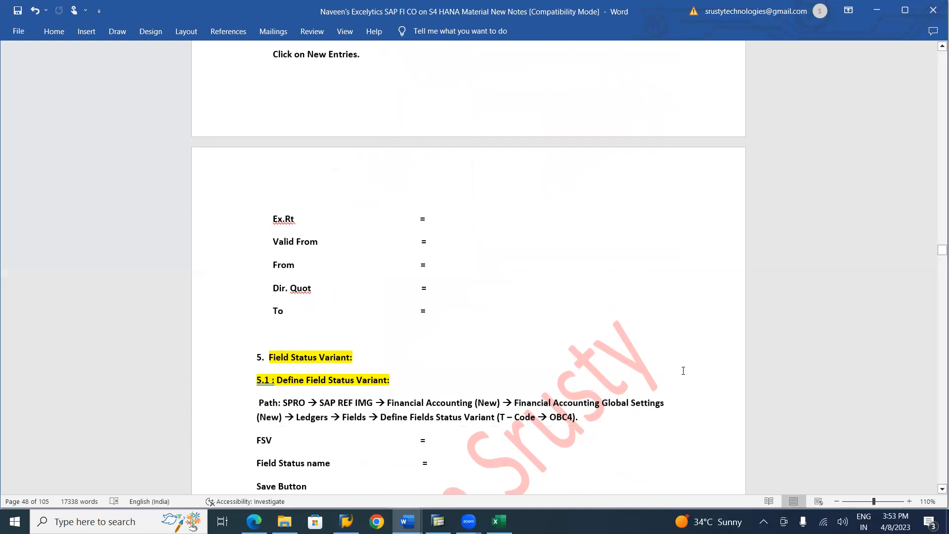
{"action": "scroll", "coordinate": [683, 371], "scroll_direction": "up", "scroll_amount": 5}
{"action": "scroll", "coordinate": [683, 371], "scroll_direction": "up", "scroll_amount": 3}
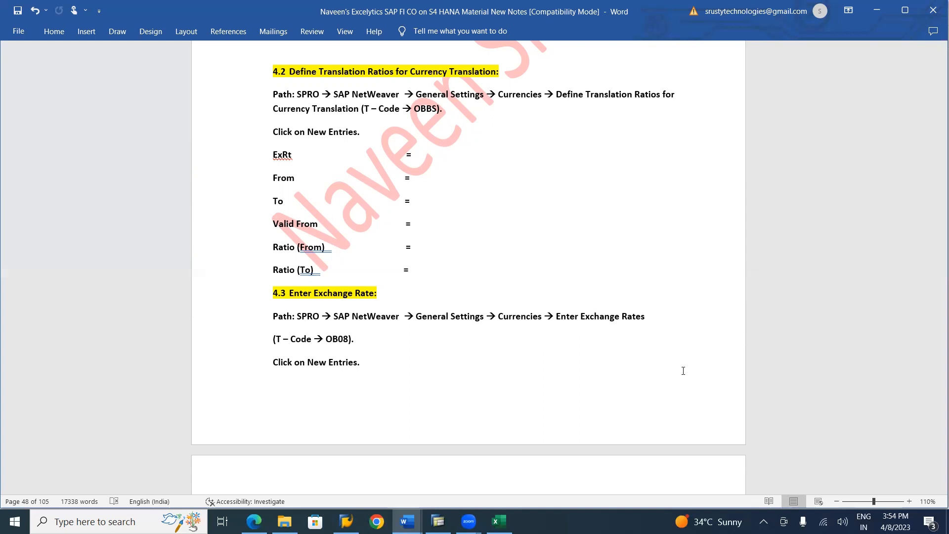
Switch to SAP, save the LPV3 posting period entry and return to the Display IMG structure
{"action": "key", "text": "alt+Tab"}
{"action": "key", "text": "alt+Tab"}
{"action": "key", "text": "alt+Tab"}
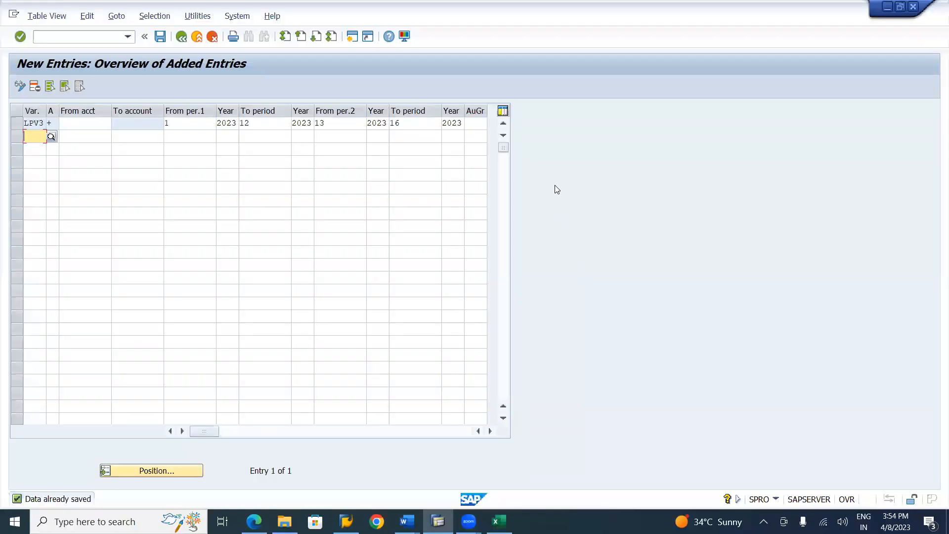
{"action": "left_click", "coordinate": [159, 36]}
{"action": "left_click", "coordinate": [182, 43]}
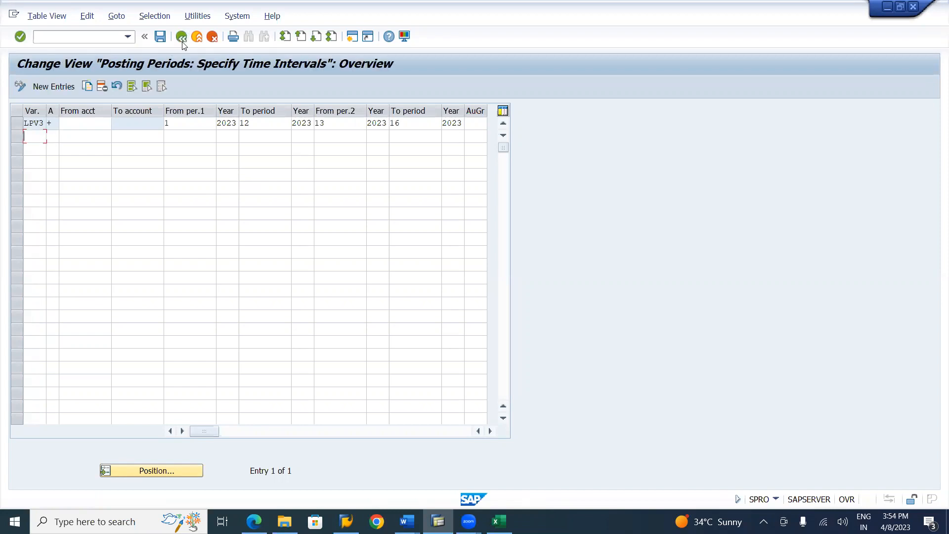
{"action": "left_click", "coordinate": [182, 40]}
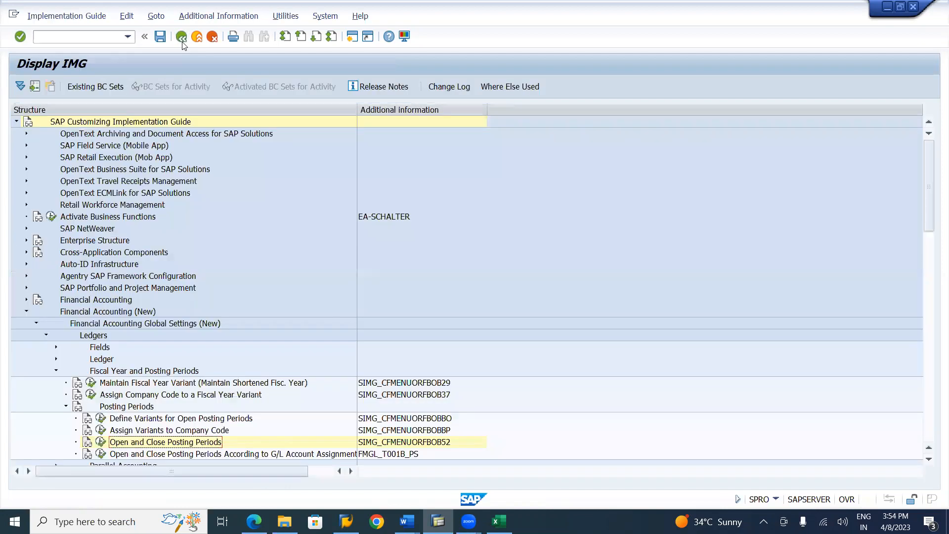
Collapse Financial Accounting (New) and expand SAP NetWeaver, General settings and Currencies in the implementation guide
{"action": "left_click", "coordinate": [26, 312]}
{"action": "left_click", "coordinate": [26, 229]}
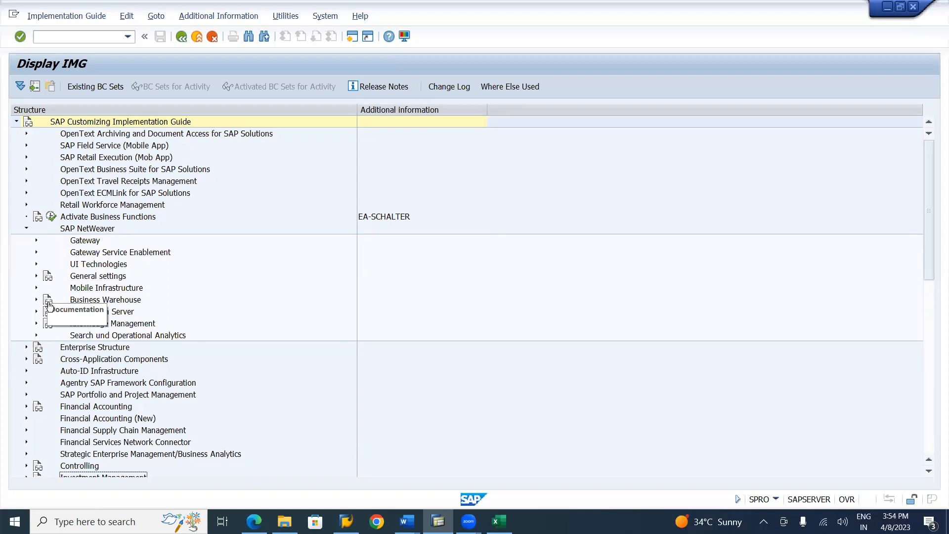
{"action": "left_click", "coordinate": [37, 276]}
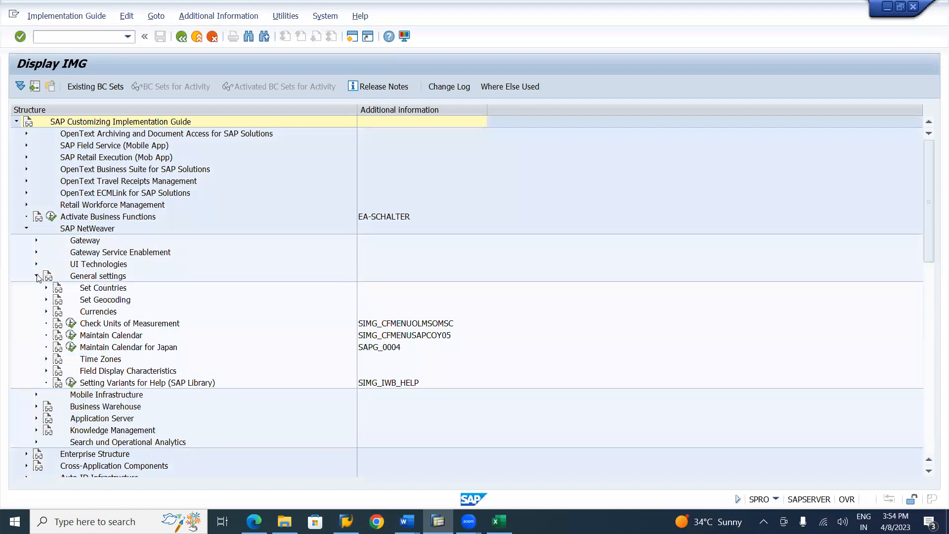
{"action": "left_click", "coordinate": [47, 312]}
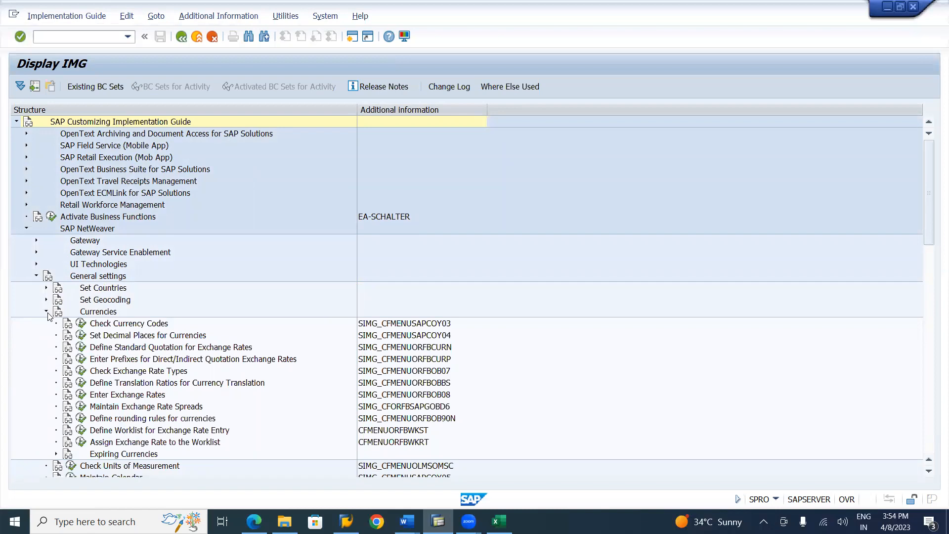
Execute the Define Translation Ratios for Currency Translation activity and agree to continue past the warning
{"action": "left_click", "coordinate": [126, 374]}
{"action": "key", "text": "alt+Tab"}
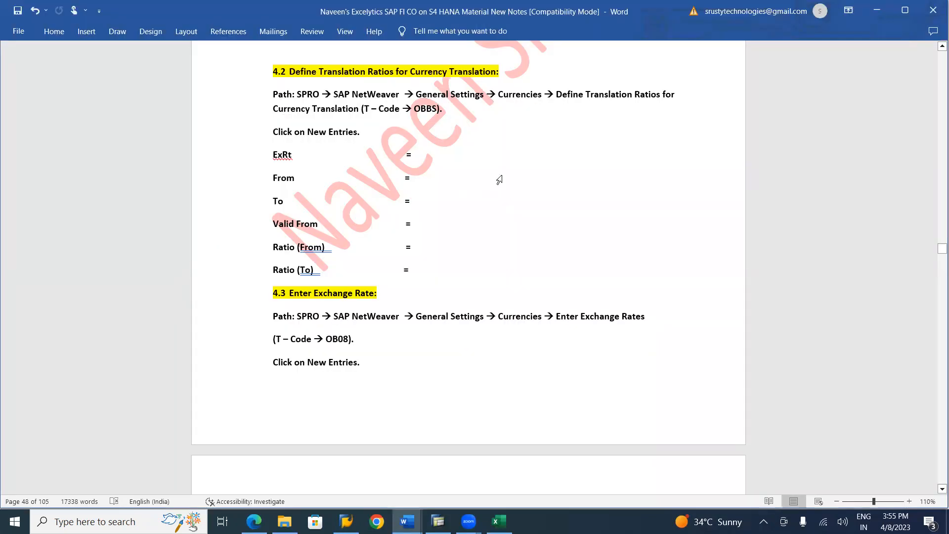
{"action": "key", "text": "alt+Tab"}
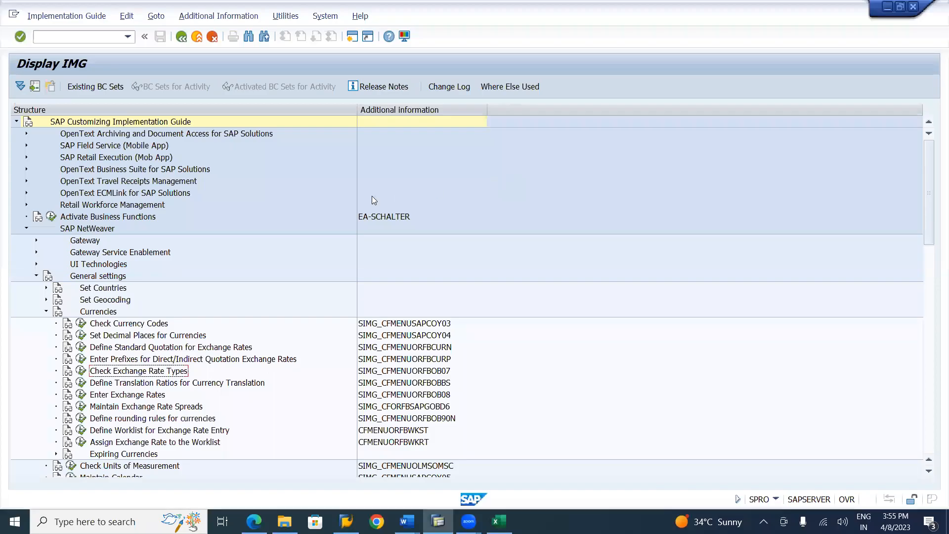
{"action": "left_click", "coordinate": [222, 384]}
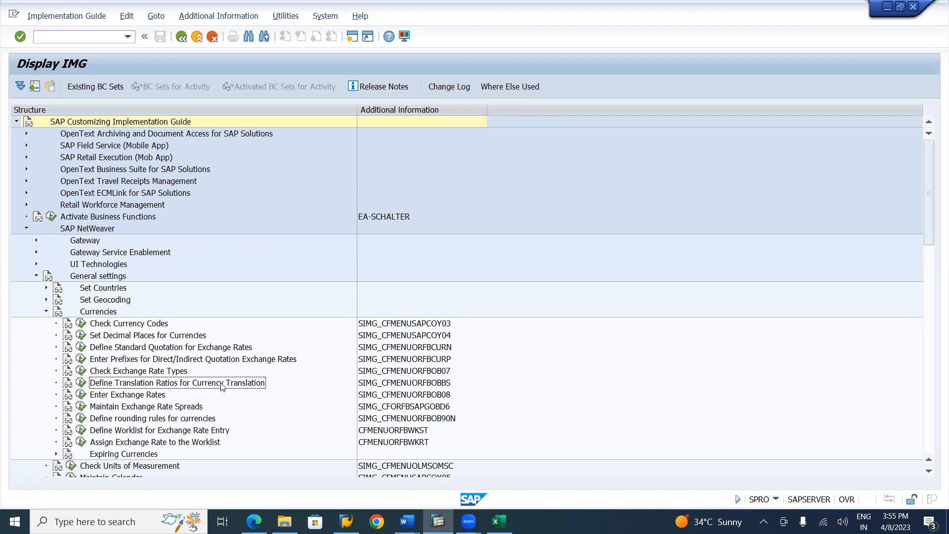
{"action": "left_click", "coordinate": [82, 385]}
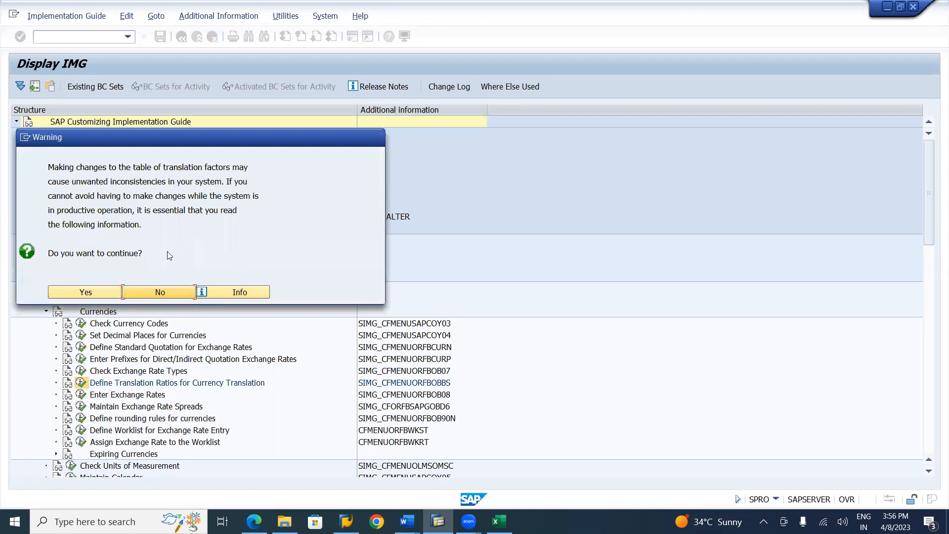
{"action": "left_click", "coordinate": [85, 293]}
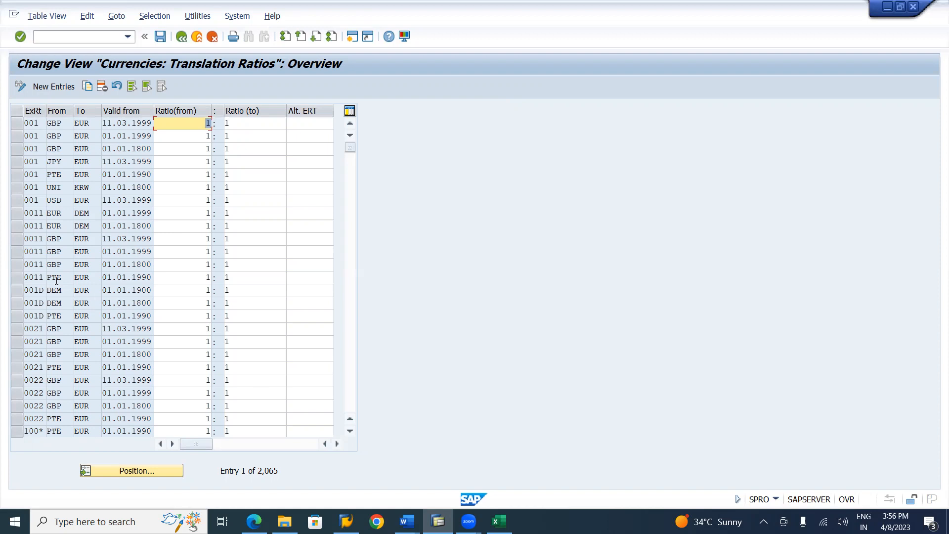
Browse the existing translation ratios down to the exchange rate type B entries
{"action": "left_click", "coordinate": [19, 265]}
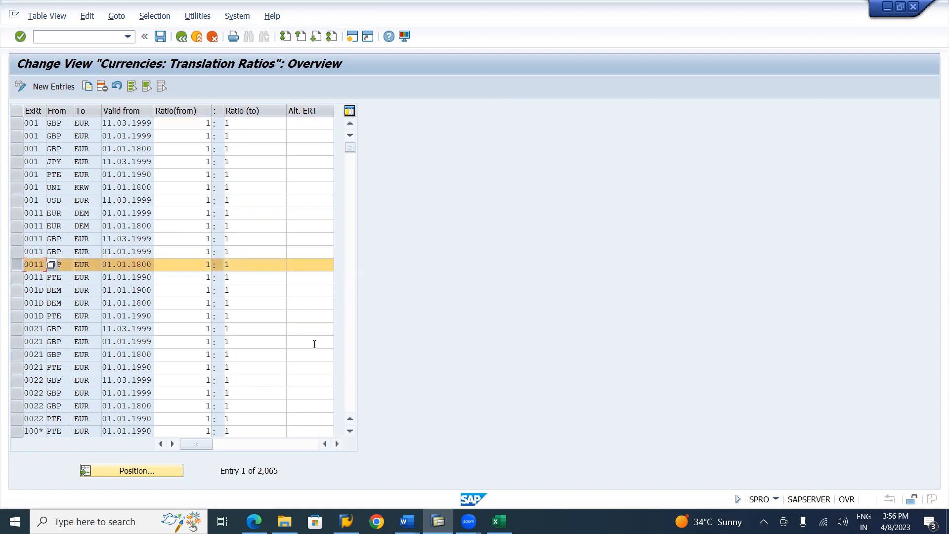
{"action": "left_click", "coordinate": [351, 390]}
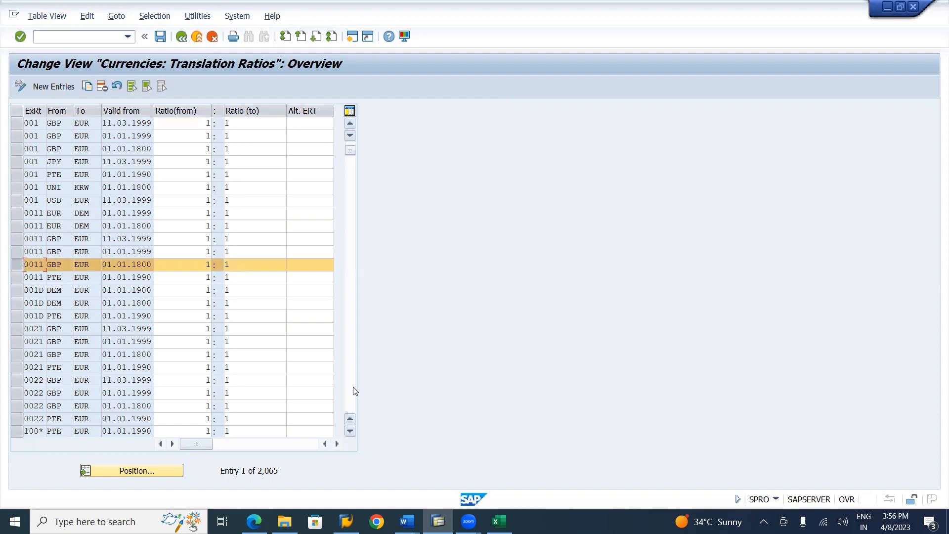
{"action": "left_click", "coordinate": [354, 390]}
{"action": "left_click", "coordinate": [355, 391]}
{"action": "left_click", "coordinate": [354, 391]}
{"action": "left_click", "coordinate": [355, 391]}
{"action": "left_click", "coordinate": [355, 391]}
{"action": "left_click", "coordinate": [355, 390]}
{"action": "left_click", "coordinate": [355, 391]}
{"action": "left_click", "coordinate": [355, 390]}
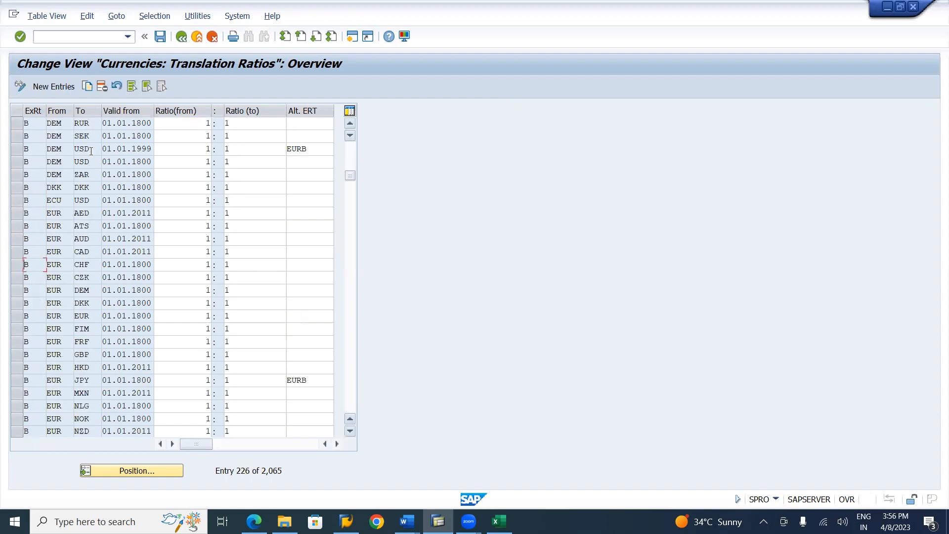
{"action": "left_click", "coordinate": [355, 390]}
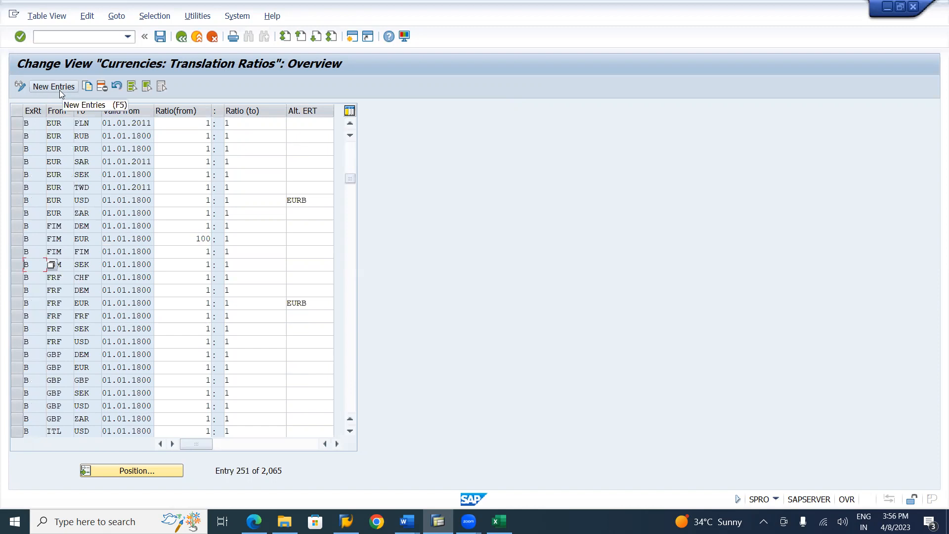
Start new translation ratio entries and choose exchange rate type M, standard translation at average rate, for the first row
{"action": "left_click", "coordinate": [60, 92]}
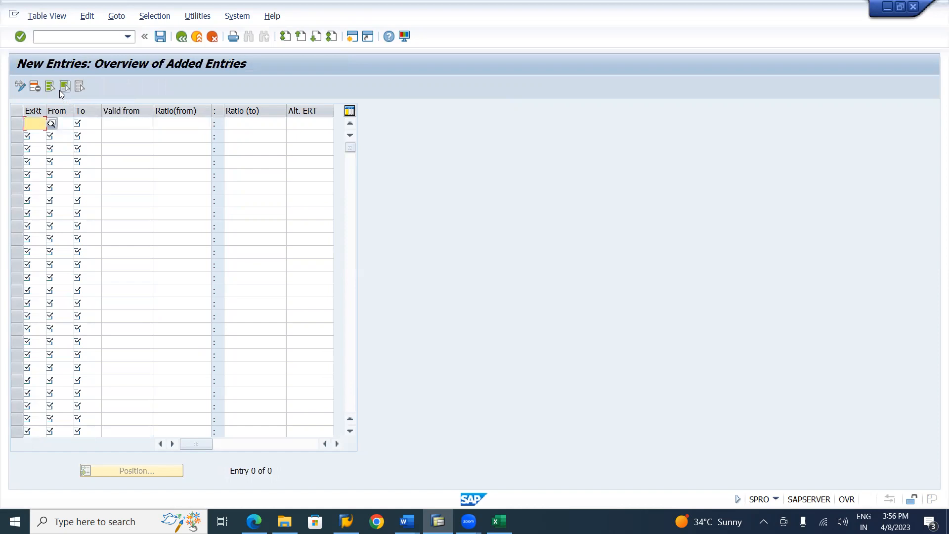
{"action": "left_click", "coordinate": [53, 125]}
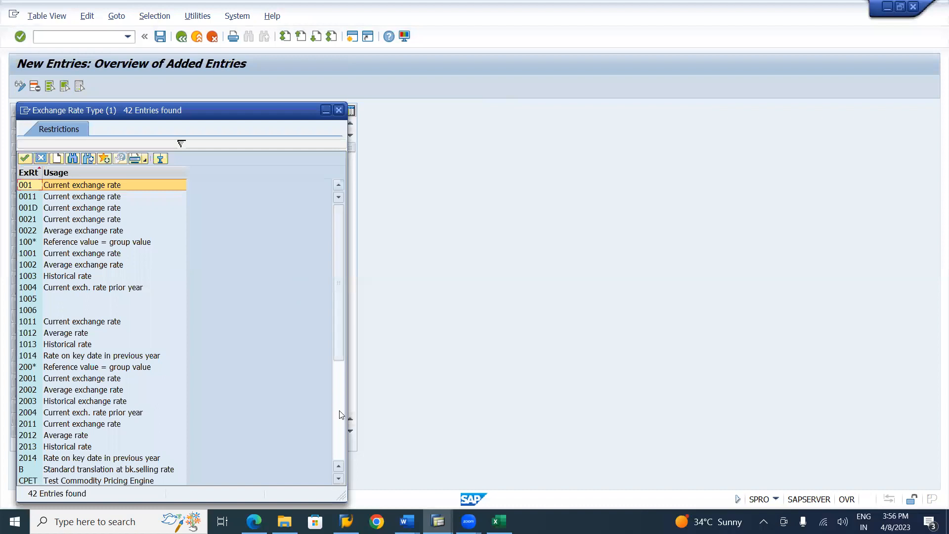
{"action": "left_click", "coordinate": [339, 436]}
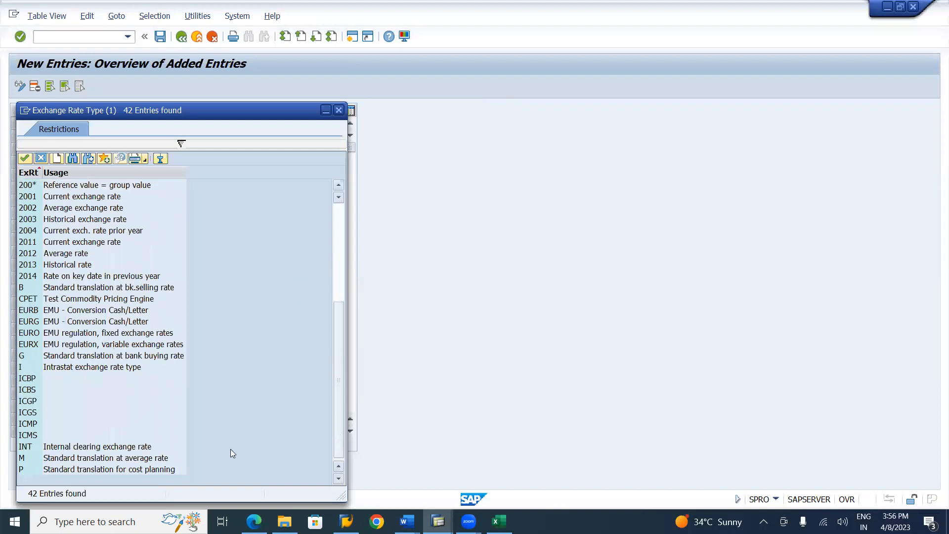
{"action": "left_click", "coordinate": [131, 458]}
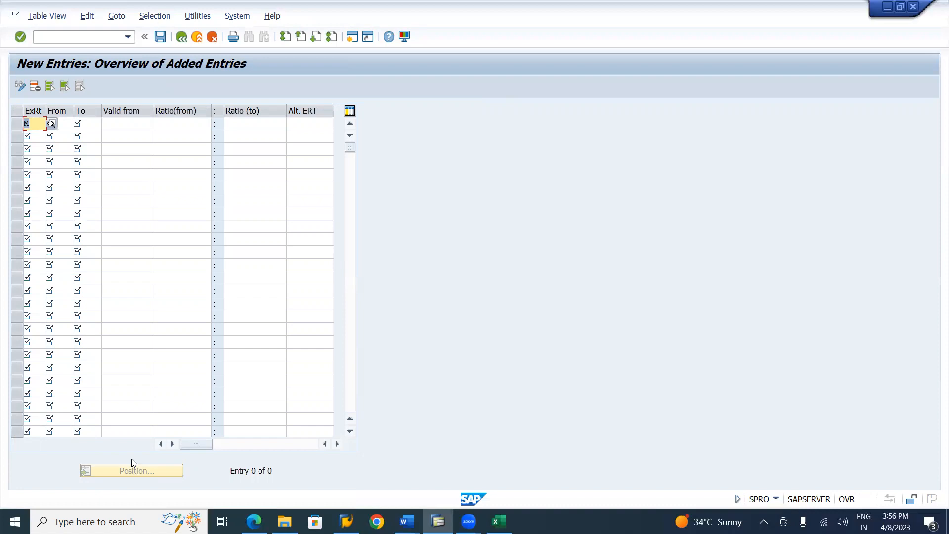
Set the first row's from currency to USD and its to currency to INR
{"action": "key", "text": "Tab"}
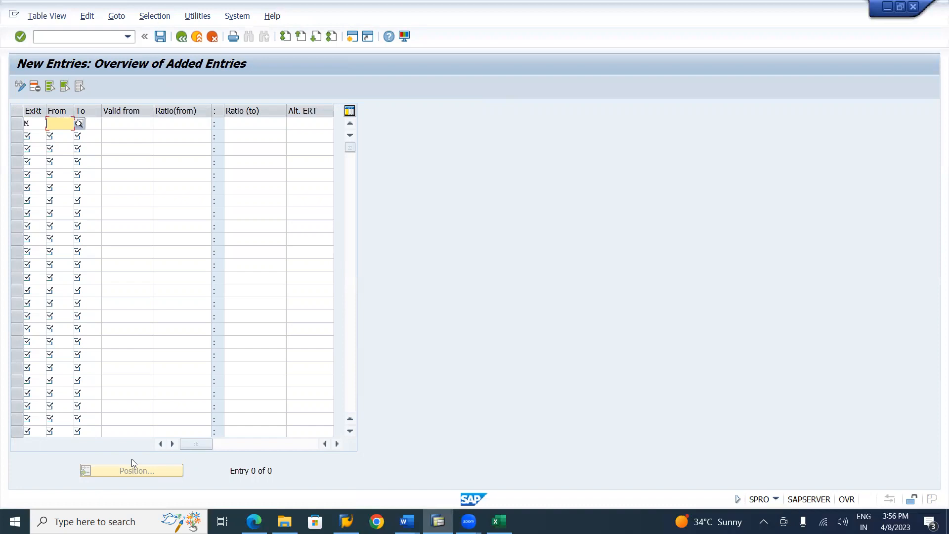
{"action": "type", "text": "USD"}
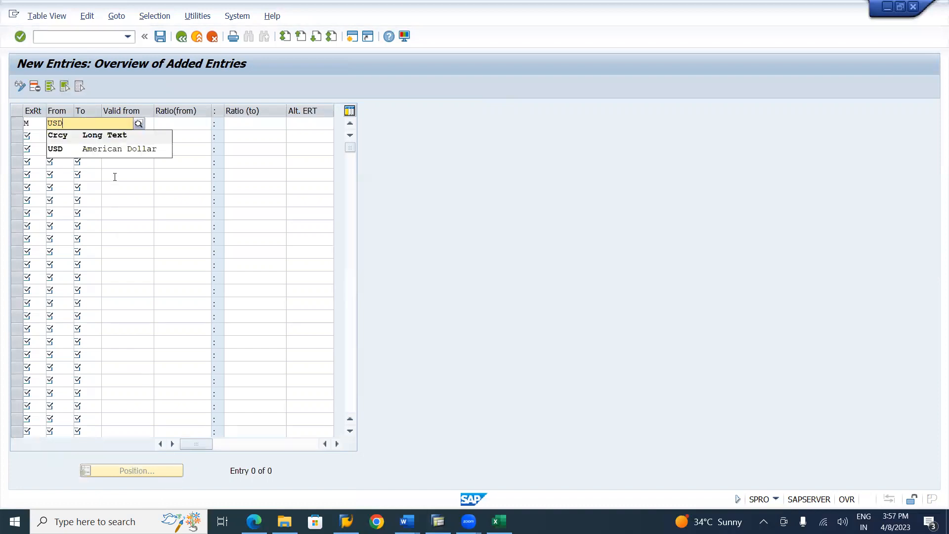
{"action": "left_click", "coordinate": [119, 153]}
{"action": "key", "text": "Tab"}
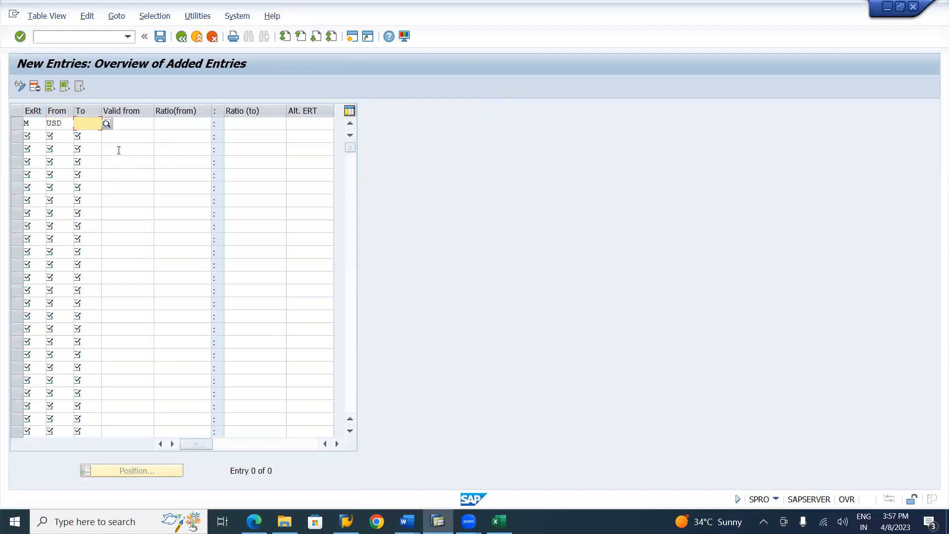
{"action": "type", "text": "INR"}
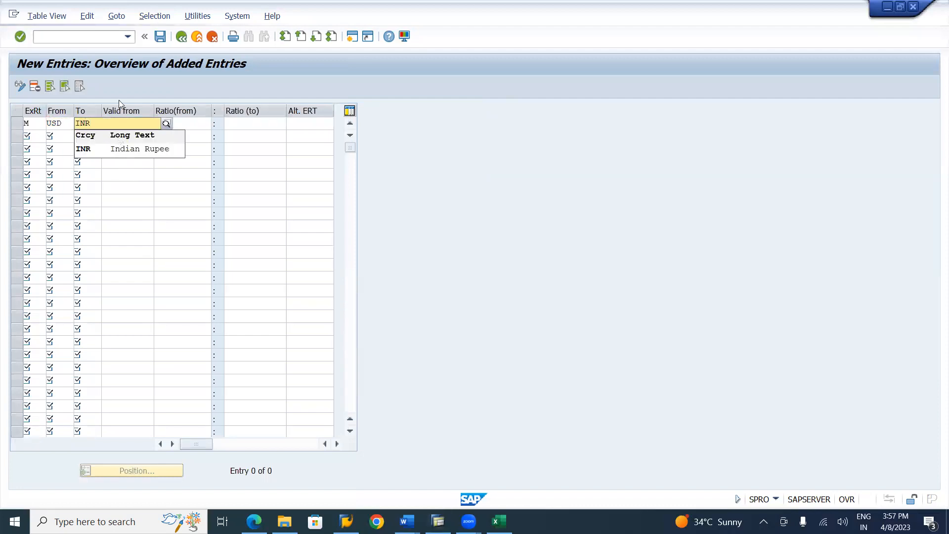
{"action": "left_click", "coordinate": [116, 145]}
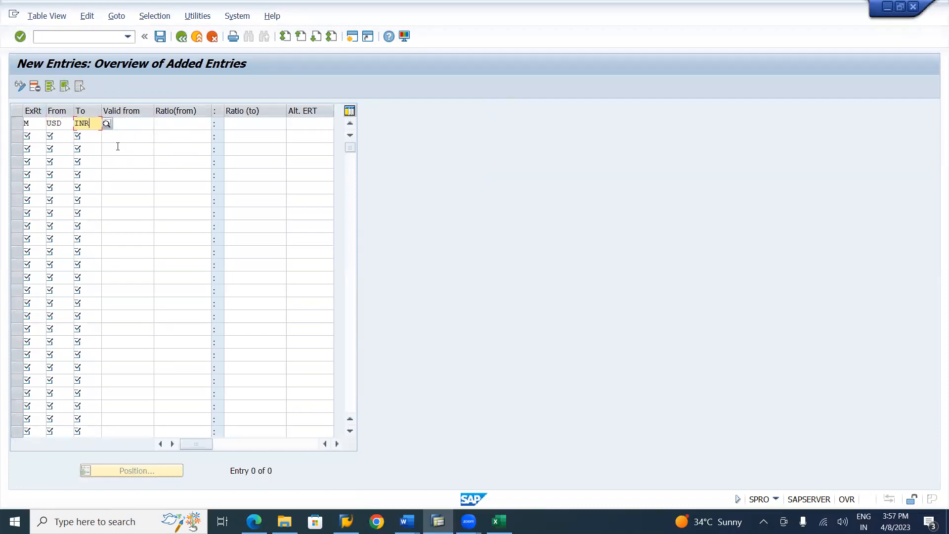
Give the USD to INR row a valid-from date of 08.04.2023 and a 1:1 ratio
{"action": "key", "text": "Tab"}
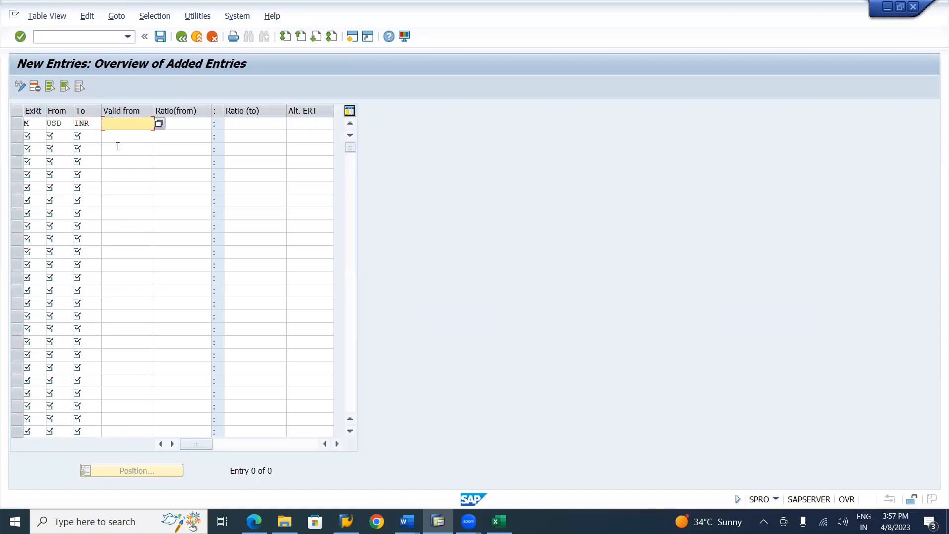
{"action": "key", "text": "F4"}
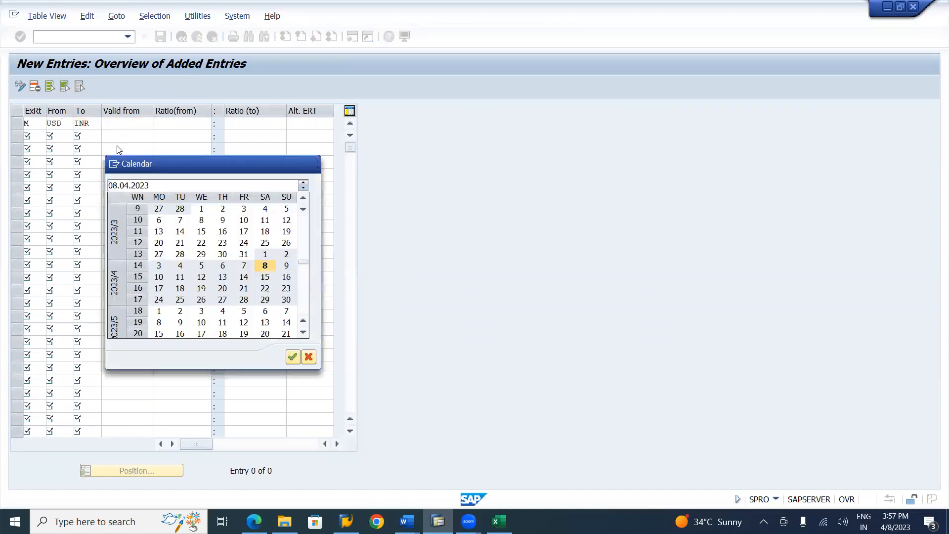
{"action": "key", "text": "Return"}
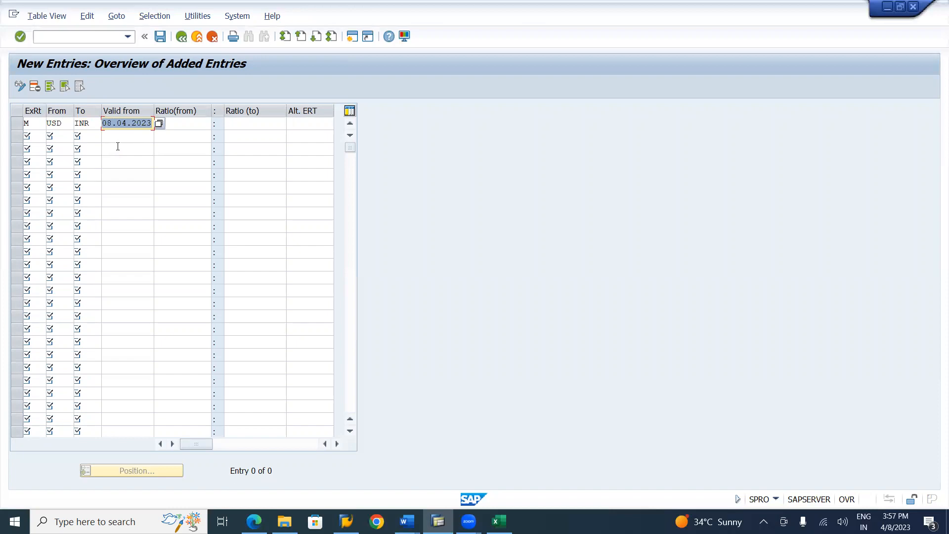
{"action": "key", "text": "Tab"}
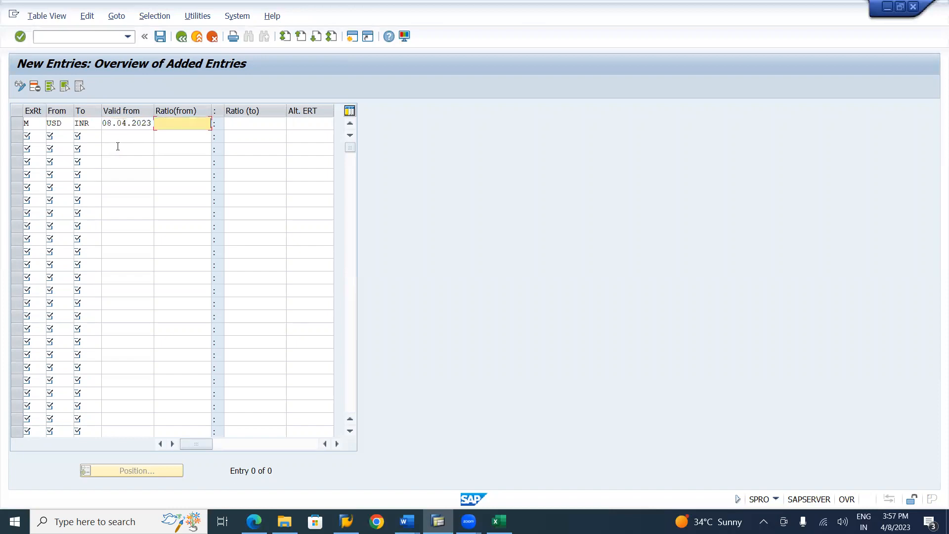
{"action": "type", "text": "1"}
{"action": "key", "text": "Tab"}
{"action": "type", "text": "1"}
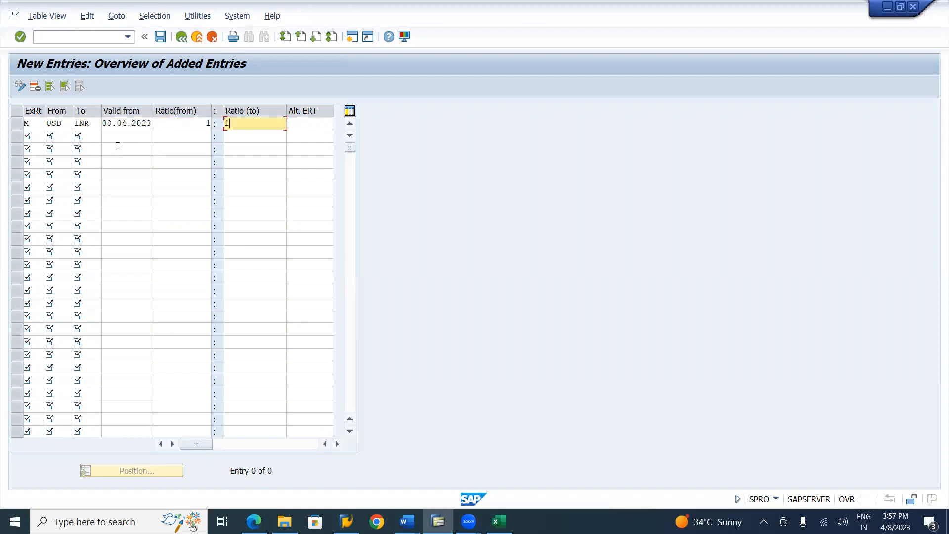
Begin a second row with exchange rate type M, from currency EUR and to currency INR
{"action": "left_click", "coordinate": [35, 138]}
{"action": "type", "text": "M"}
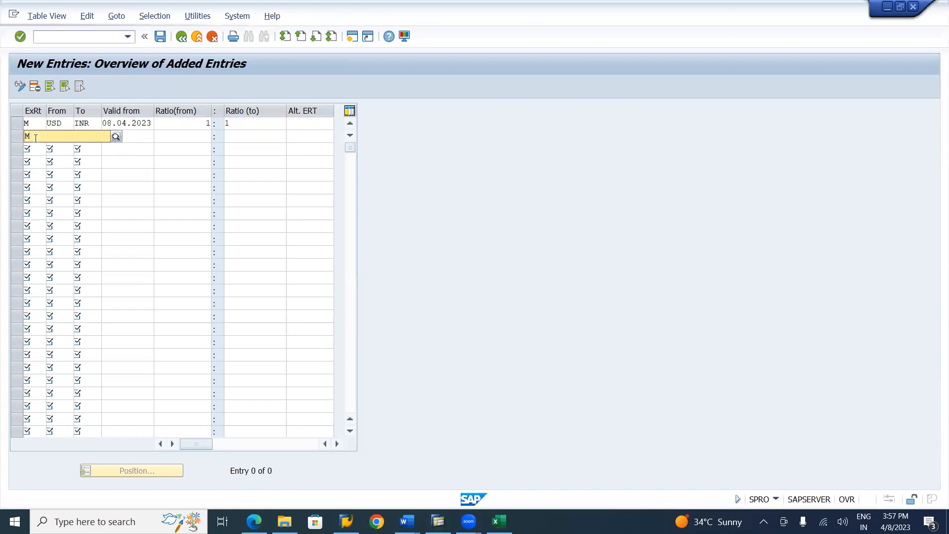
{"action": "key", "text": "Tab"}
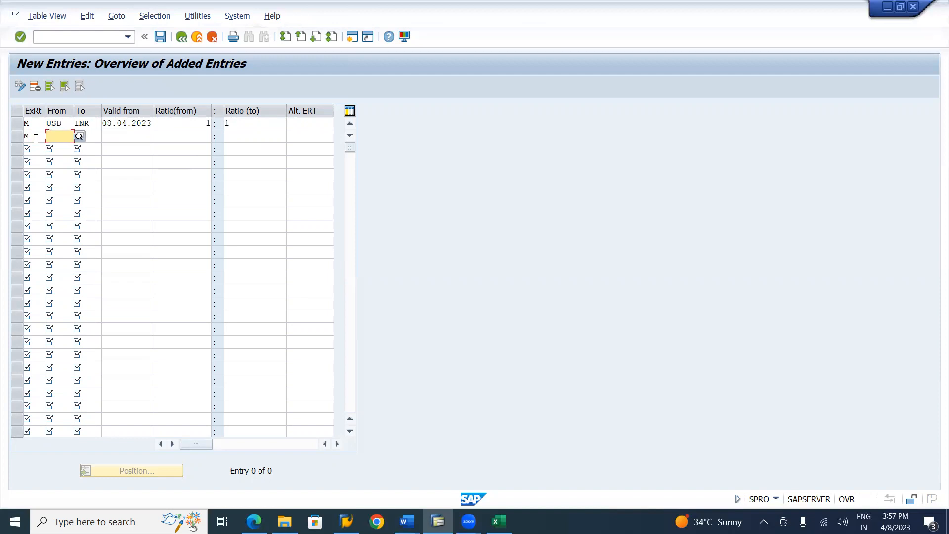
{"action": "type", "text": "EUR"}
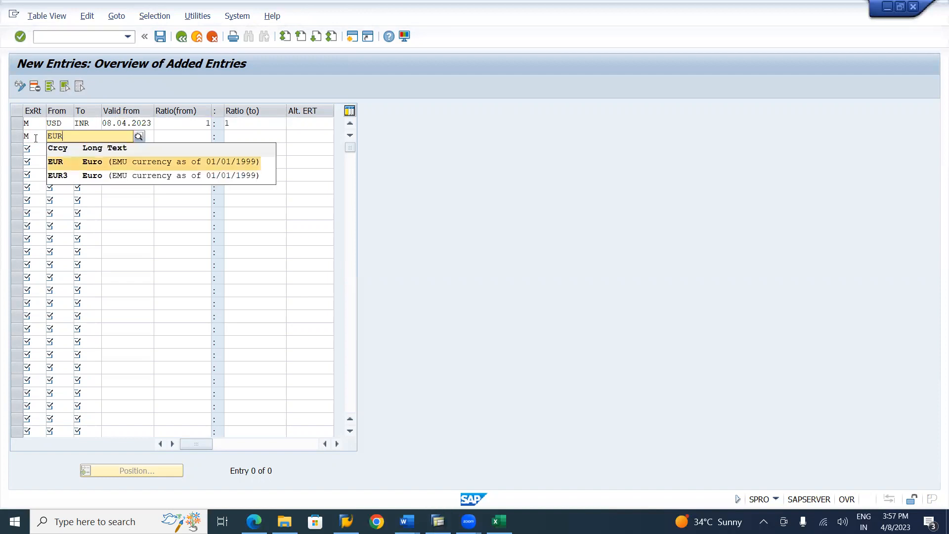
{"action": "key", "text": "Tab"}
{"action": "type", "text": "I"}
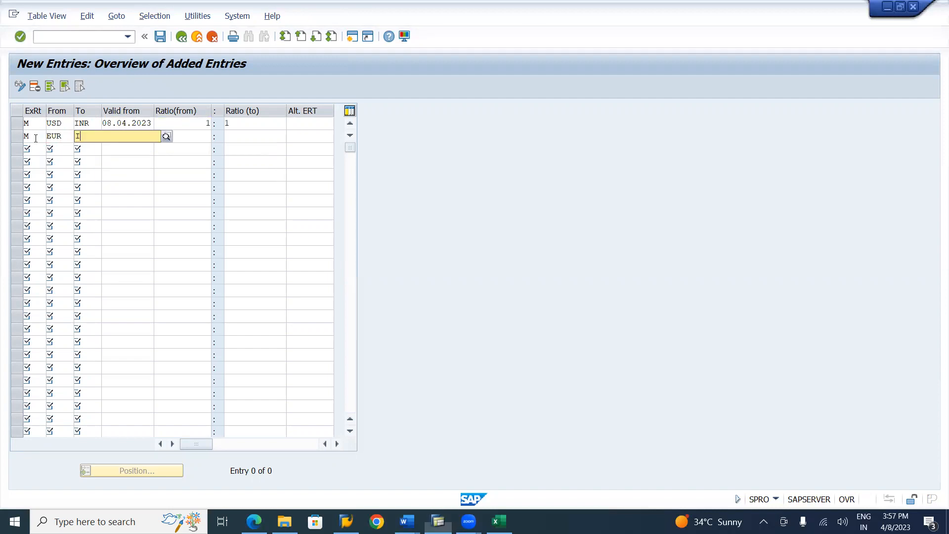
{"action": "type", "text": "NR"}
Give the EUR to INR row a valid-from date of 08.04.2023 and a 1:1 ratio
{"action": "key", "text": "Tab"}
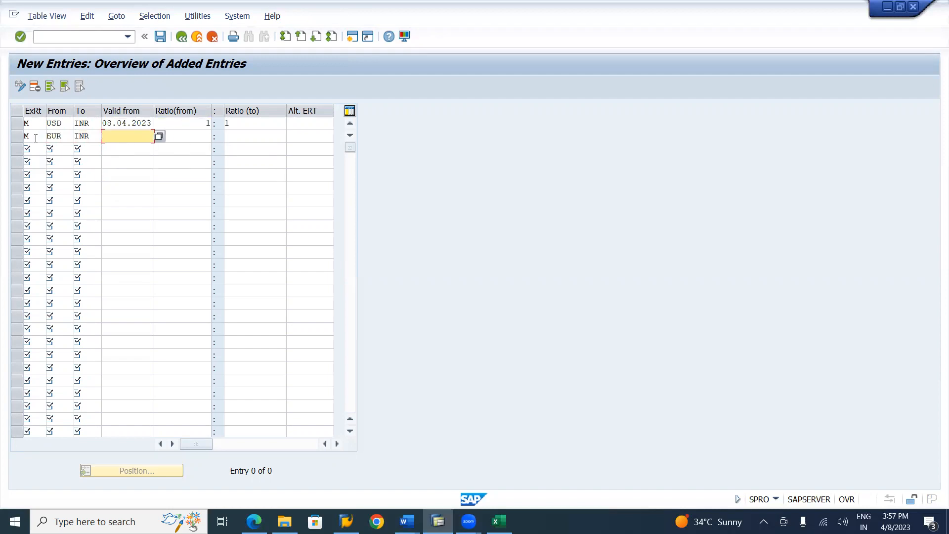
{"action": "key", "text": "F4"}
{"action": "key", "text": "Return"}
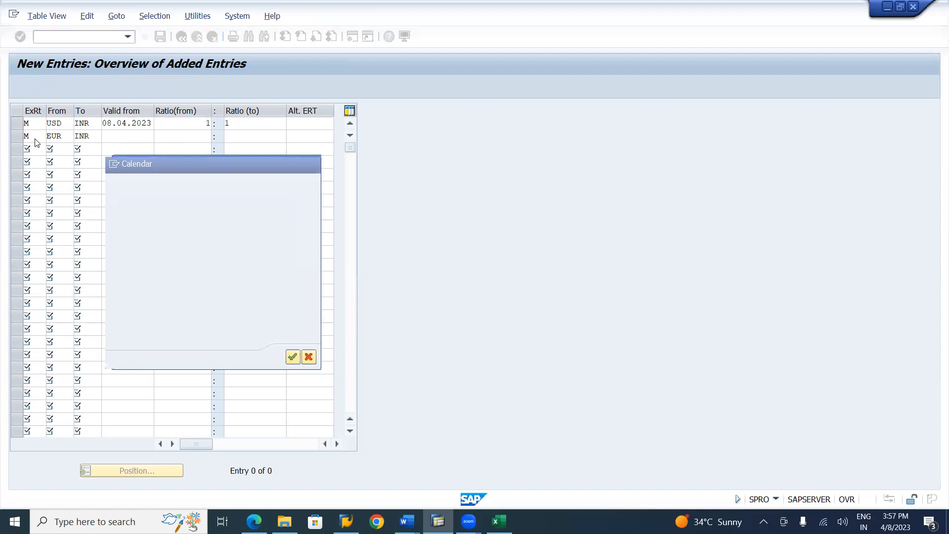
{"action": "key", "text": "Tab"}
{"action": "type", "text": "1"}
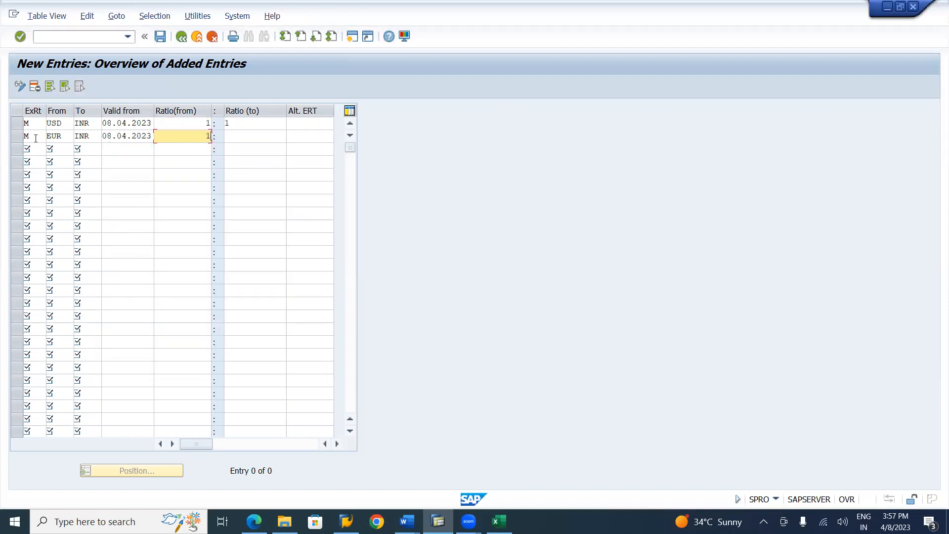
{"action": "key", "text": "Tab"}
{"action": "type", "text": "1"}
Fill in a third row with exchange rate type M, from currency GBP and to currency INR
{"action": "key", "text": "Tab"}
{"action": "key", "text": "Tab"}
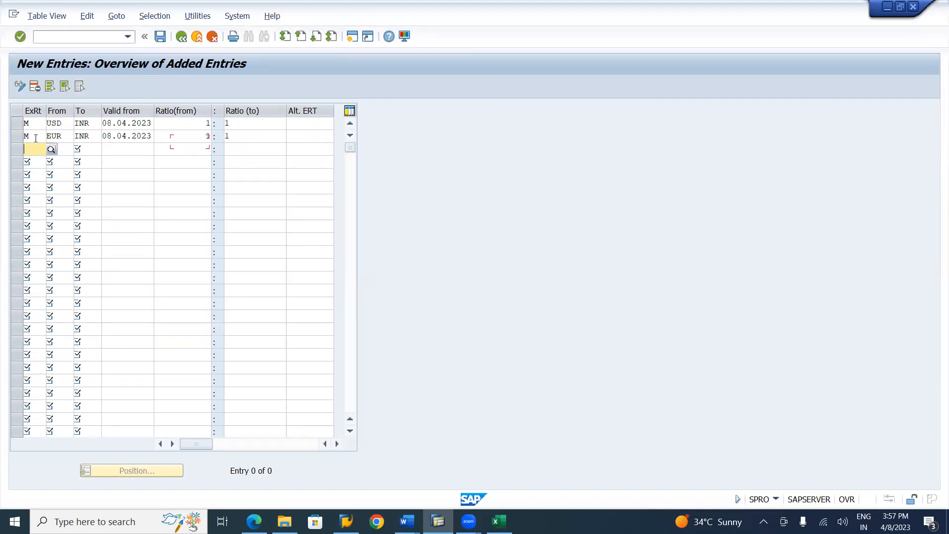
{"action": "key", "text": "F4"}
{"action": "key", "text": "Down"}
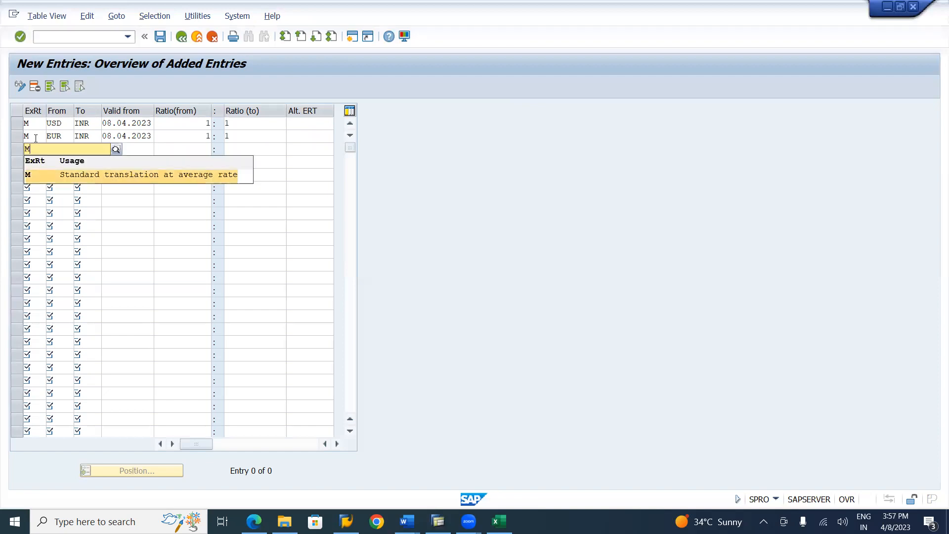
{"action": "key", "text": "Return"}
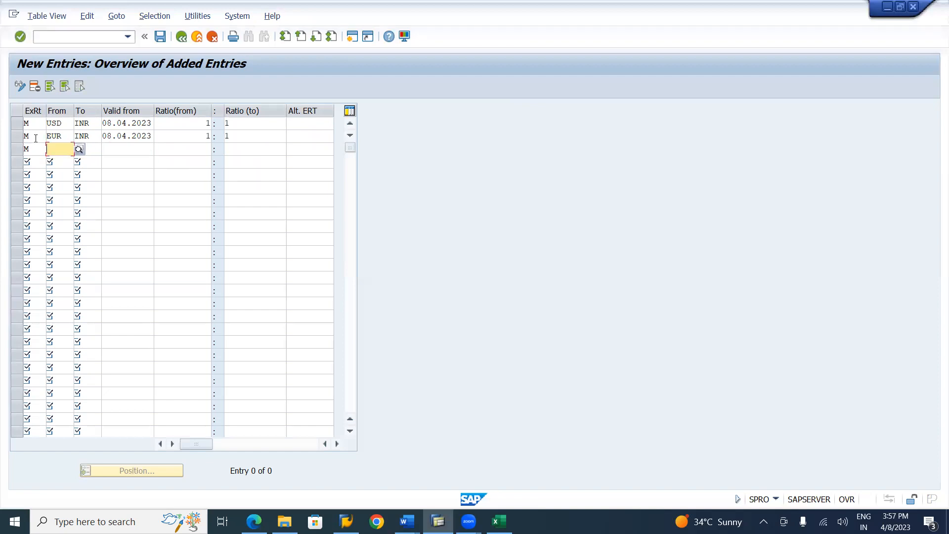
{"action": "type", "text": "GBP"}
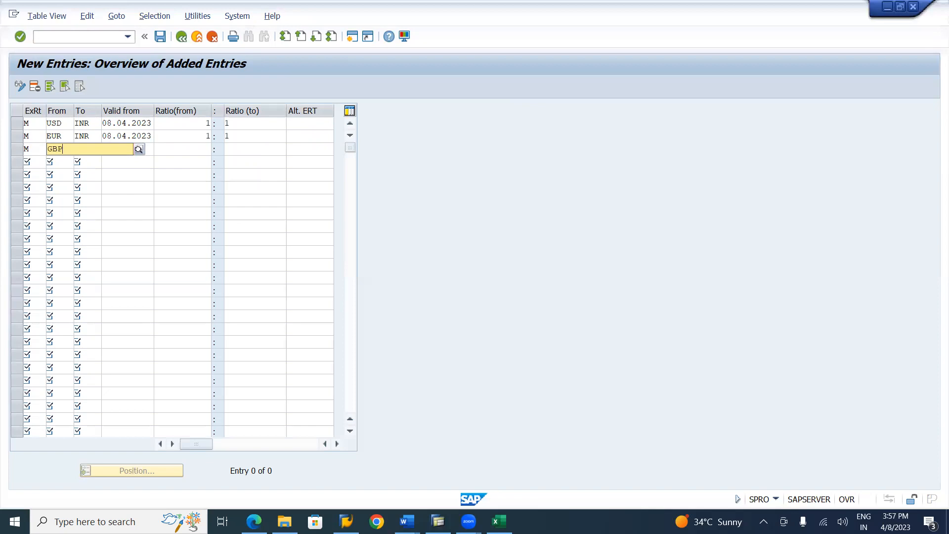
{"action": "key", "text": "Tab"}
{"action": "key", "text": "F4"}
{"action": "key", "text": "Escape"}
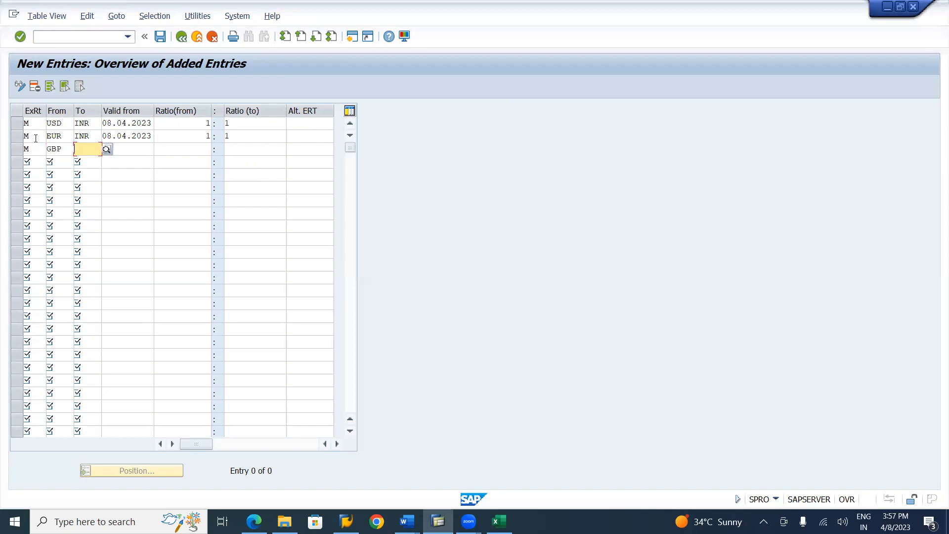
{"action": "type", "text": "INR"}
Give the GBP to INR row a valid-from date of 08.04.2023 and a 1:1 ratio
{"action": "key", "text": "Tab"}
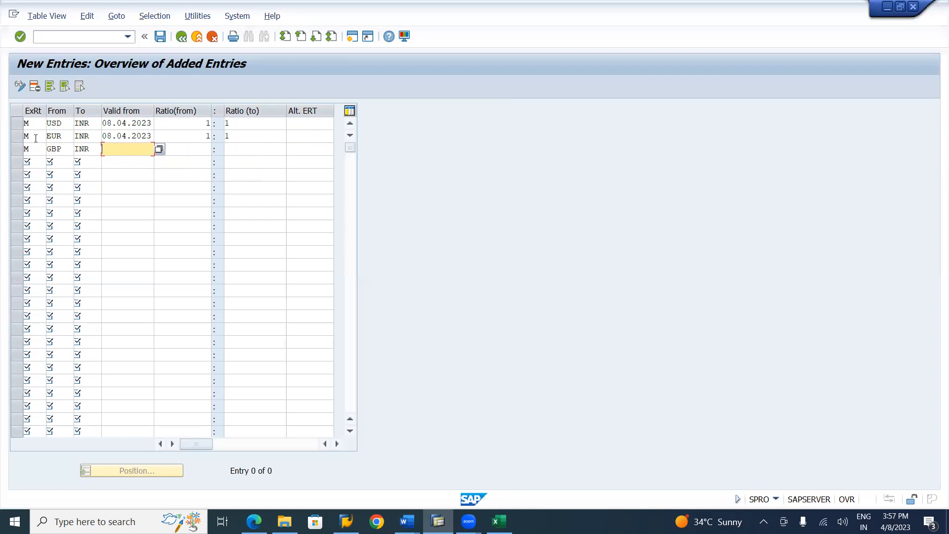
{"action": "key", "text": "F4"}
{"action": "key", "text": "Return"}
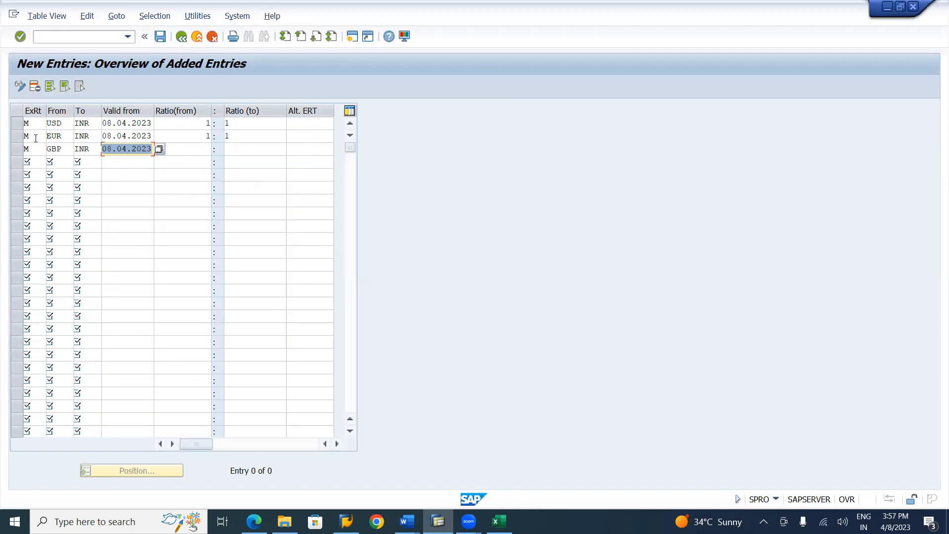
{"action": "key", "text": "Tab"}
{"action": "type", "text": "1"}
{"action": "key", "text": "Tab"}
{"action": "type", "text": "1"}
Fill in a fourth row with exchange rate type M, from currency SGD and to currency INR
{"action": "key", "text": "Tab"}
{"action": "key", "text": "Tab"}
{"action": "type", "text": "M"}
{"action": "key", "text": "Tab"}
{"action": "type", "text": "CA"}
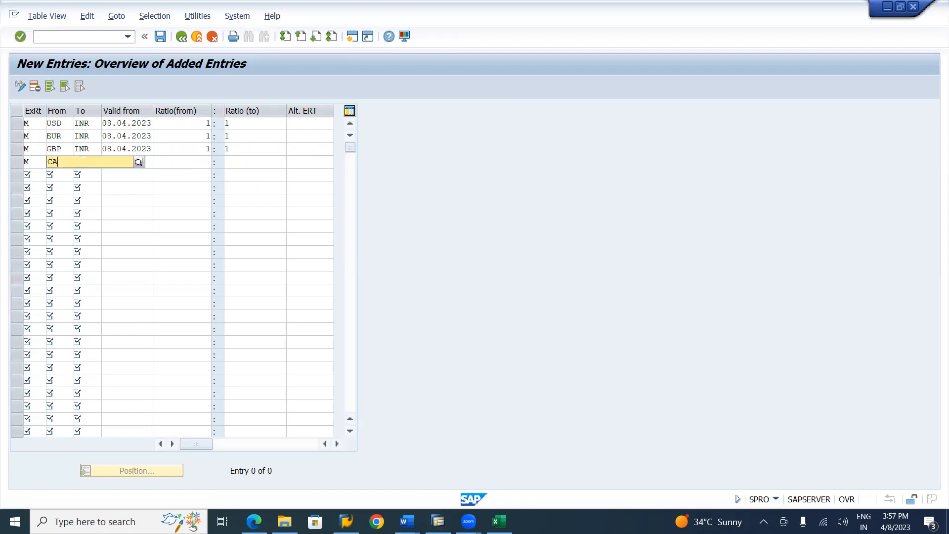
{"action": "key", "text": "BackSpace"}
{"action": "key", "text": "BackSpace"}
{"action": "type", "text": "SGD"}
{"action": "key", "text": "Return"}
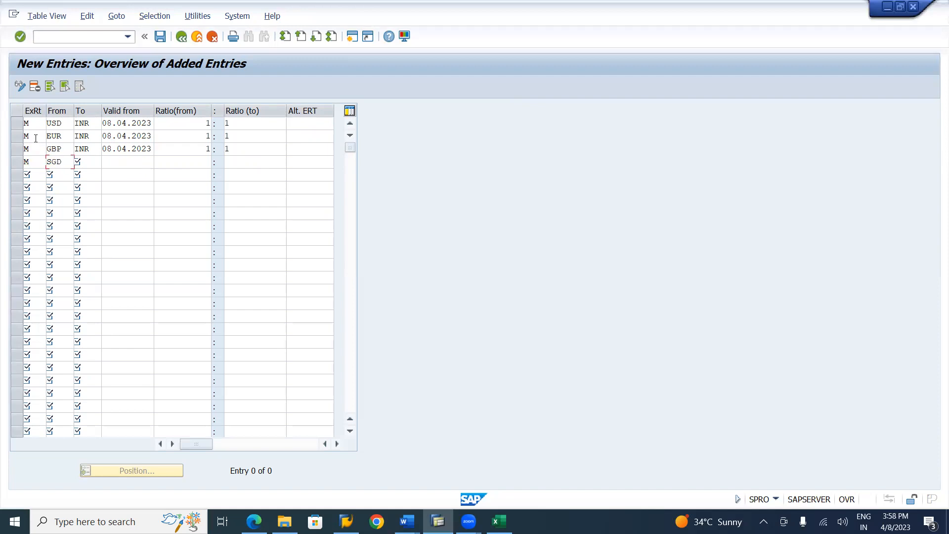
{"action": "key", "text": "Tab"}
{"action": "type", "text": "INR"}
{"action": "key", "text": "Return"}
Give the SGD to INR row a valid-from date of 08.04.2023 and a 1:1 ratio
{"action": "key", "text": "Tab"}
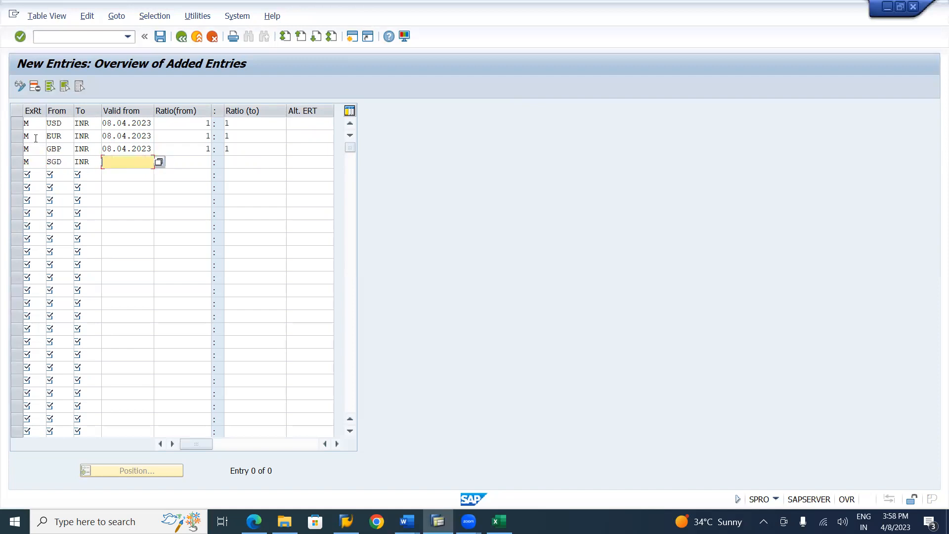
{"action": "key", "text": "F4"}
{"action": "key", "text": "Return"}
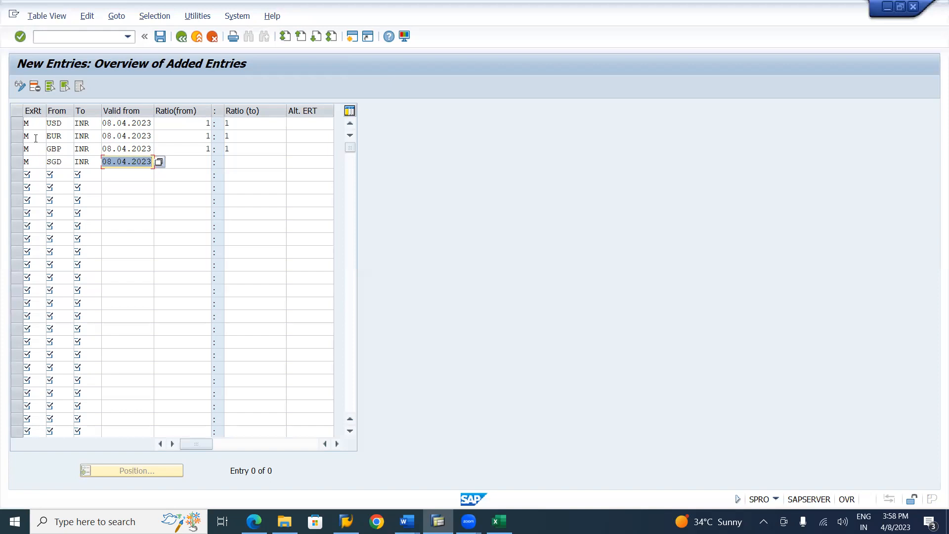
{"action": "key", "text": "Tab"}
{"action": "type", "text": "1"}
{"action": "key", "text": "Tab"}
{"action": "type", "text": "1"}
Fill in a fifth row with exchange rate type M, from currency CAD and to currency INR
{"action": "key", "text": "Tab"}
{"action": "key", "text": "Tab"}
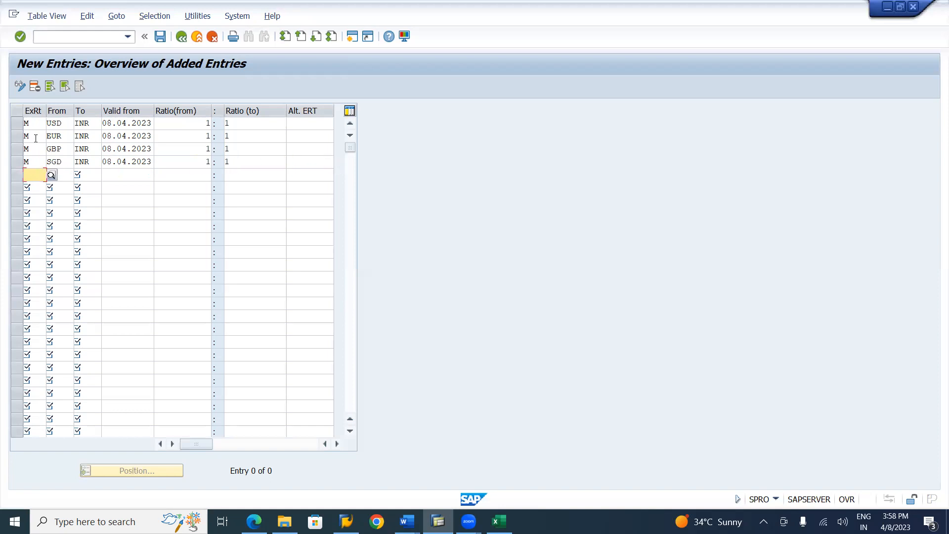
{"action": "type", "text": "M"}
{"action": "key", "text": "Tab"}
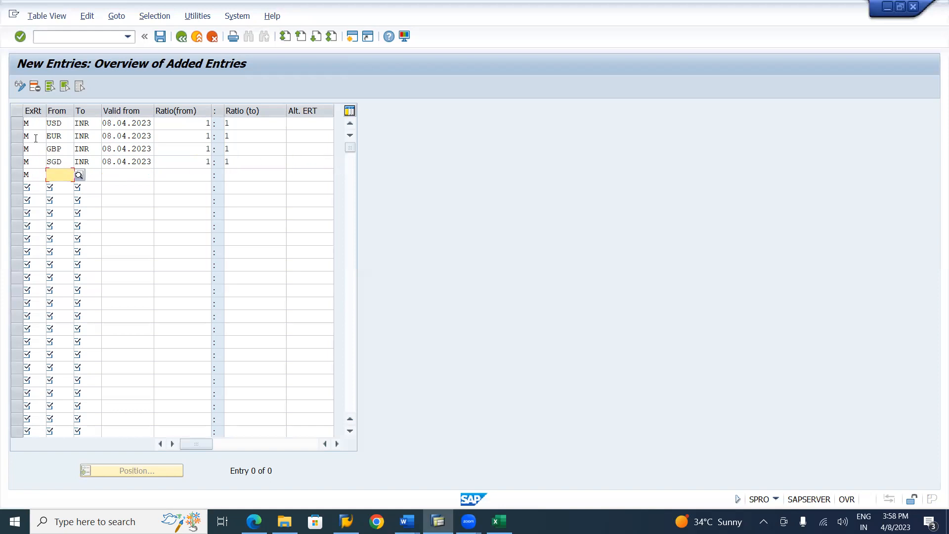
{"action": "type", "text": "CAD"}
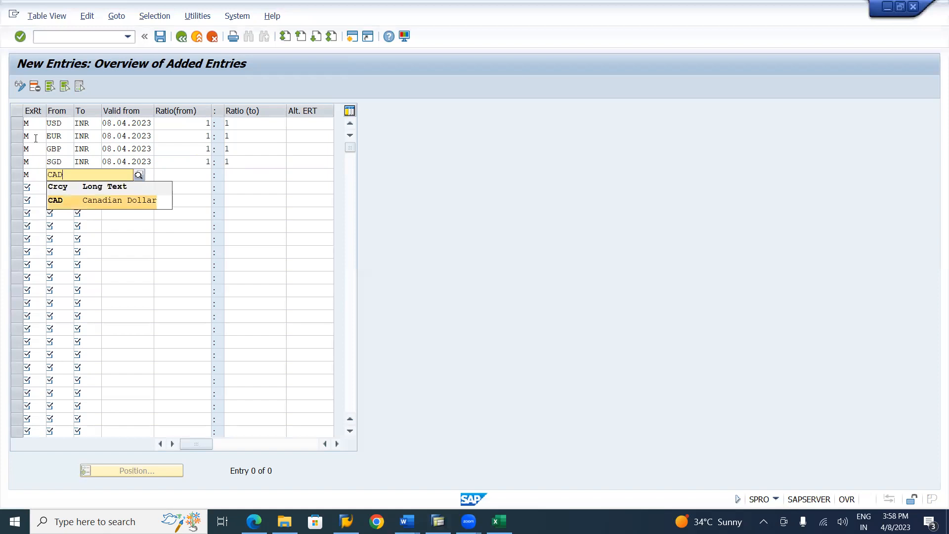
{"action": "key", "text": "Tab"}
{"action": "type", "text": "INR"}
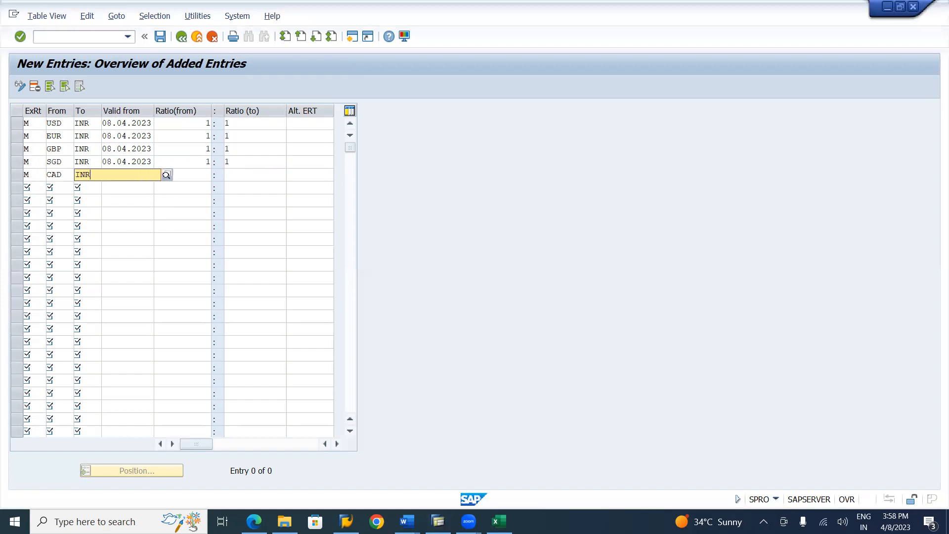
{"action": "key", "text": "Tab"}
Give the type M CAD to INR row a valid-from date of 08.04.2023 and a 1:1 ratio
{"action": "key", "text": "F4"}
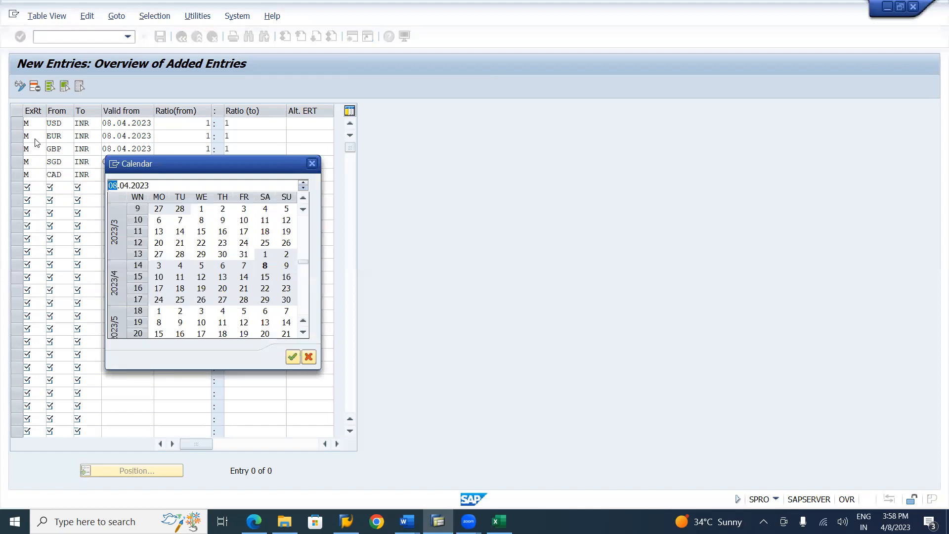
{"action": "key", "text": "Return"}
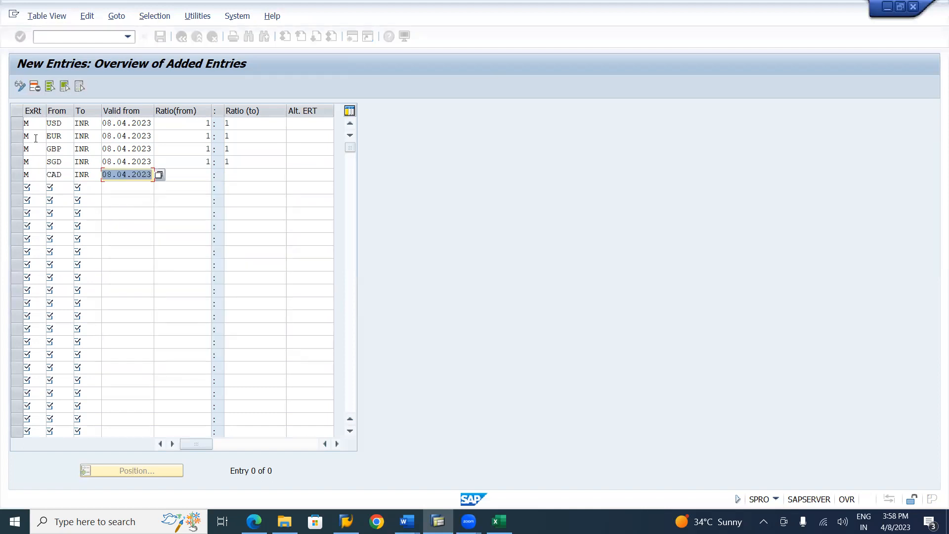
{"action": "key", "text": "Tab"}
{"action": "type", "text": "1"}
{"action": "key", "text": "Tab"}
{"action": "type", "text": "1"}
{"action": "key", "text": "Tab"}
{"action": "key", "text": "Tab"}
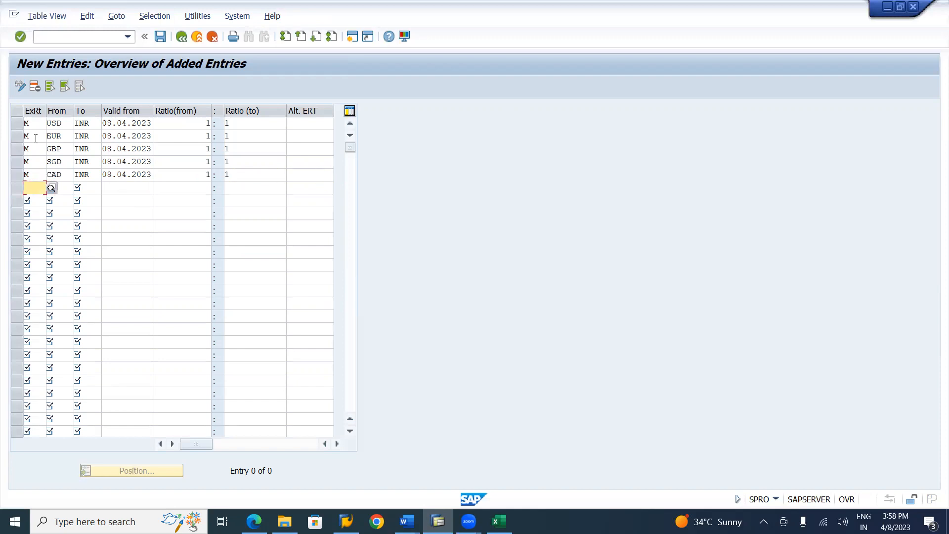
Fill in a sixth row with exchange rate type P, from currency USD and to currency INR
{"action": "type", "text": "P"}
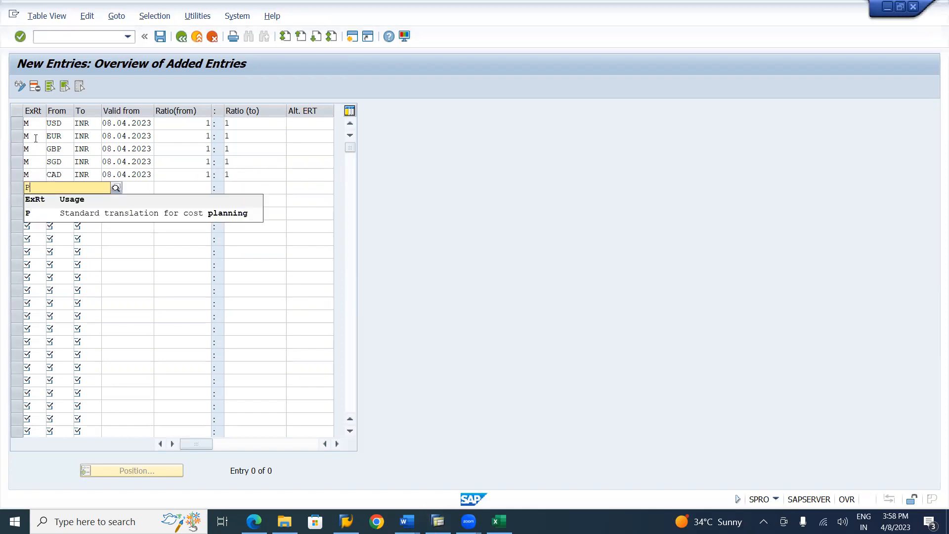
{"action": "key", "text": "Down"}
{"action": "key", "text": "Tab"}
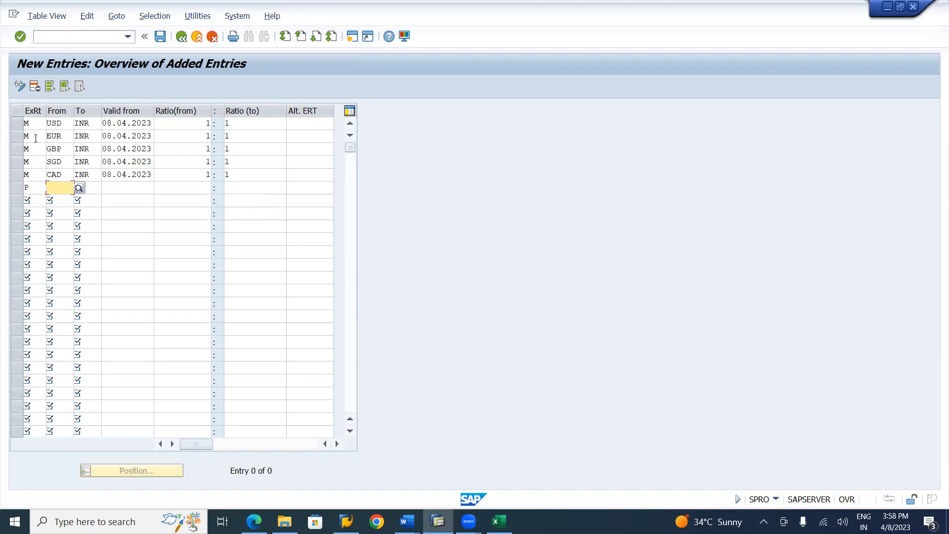
{"action": "type", "text": "USD"}
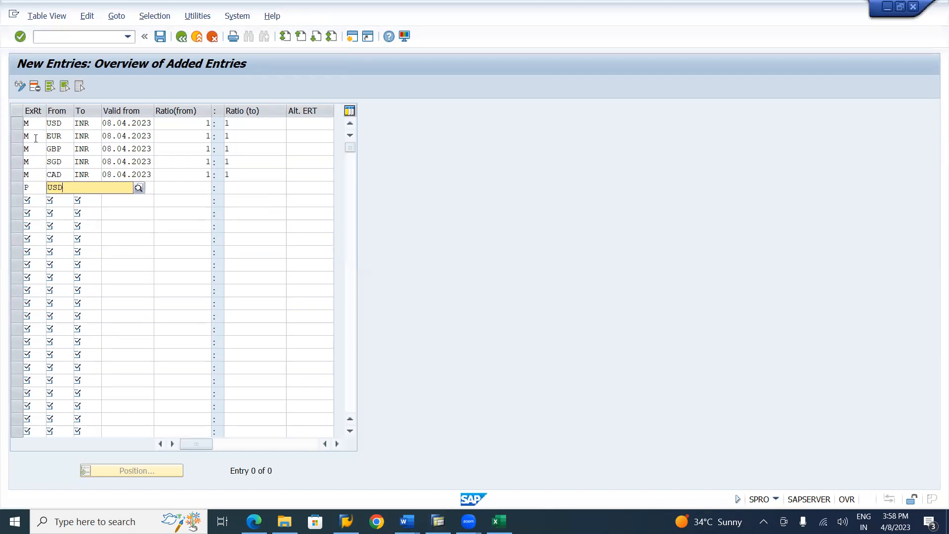
{"action": "key", "text": "Down"}
{"action": "key", "text": "Tab"}
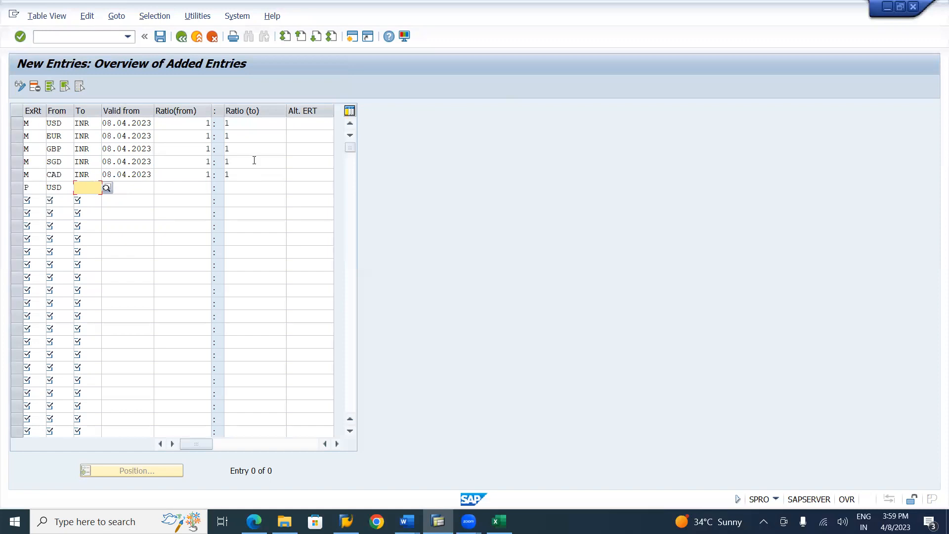
{"action": "type", "text": "IN"}
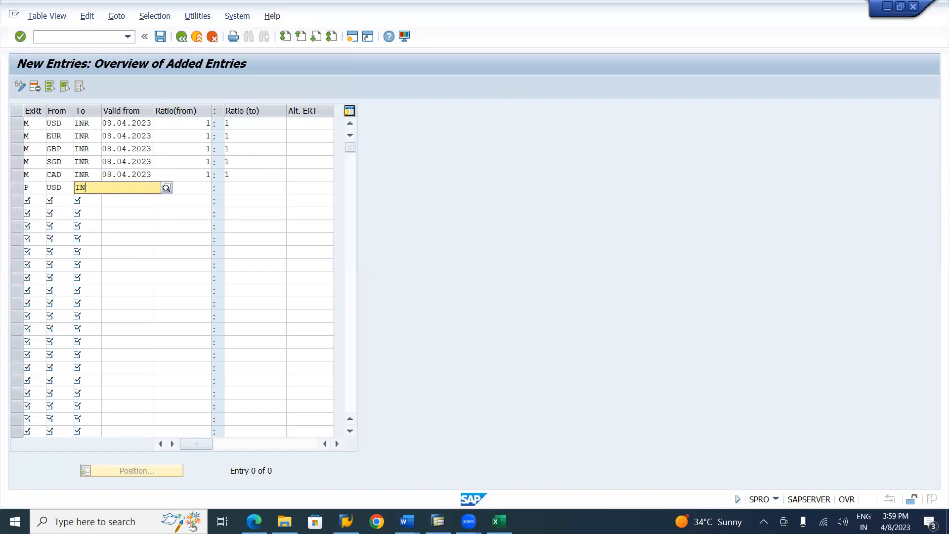
{"action": "type", "text": "R"}
{"action": "key", "text": "Down"}
{"action": "key", "text": "Tab"}
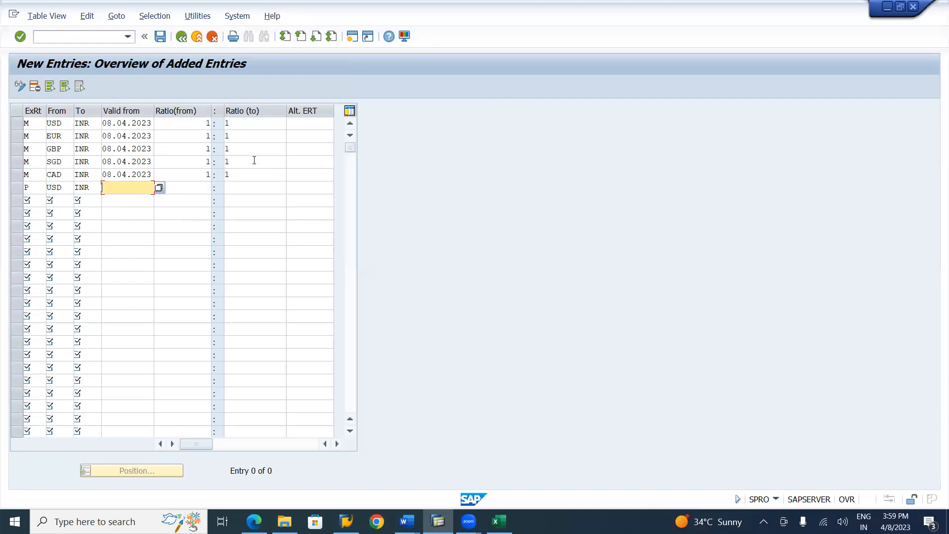
Give the type P USD to INR row a valid-from date of 08.04.2023 and a 1:1 ratio
{"action": "key", "text": "F4"}
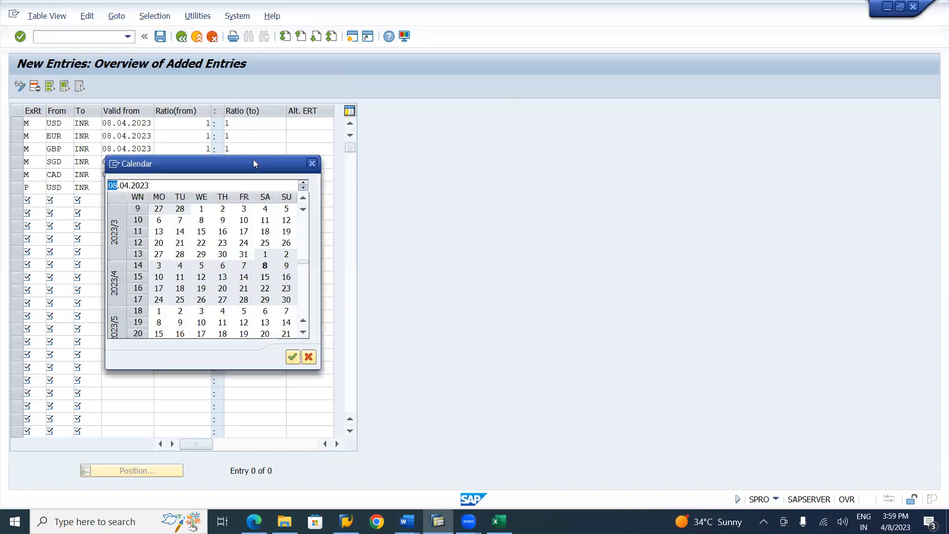
{"action": "key", "text": "Return"}
{"action": "key", "text": "Tab"}
{"action": "type", "text": "1"}
{"action": "key", "text": "Tab"}
{"action": "type", "text": "1"}
{"action": "key", "text": "Tab"}
{"action": "key", "text": "Tab"}
Fill in a seventh row with exchange rate type P, from currency EUR and to currency INR
{"action": "key", "text": "Tab"}
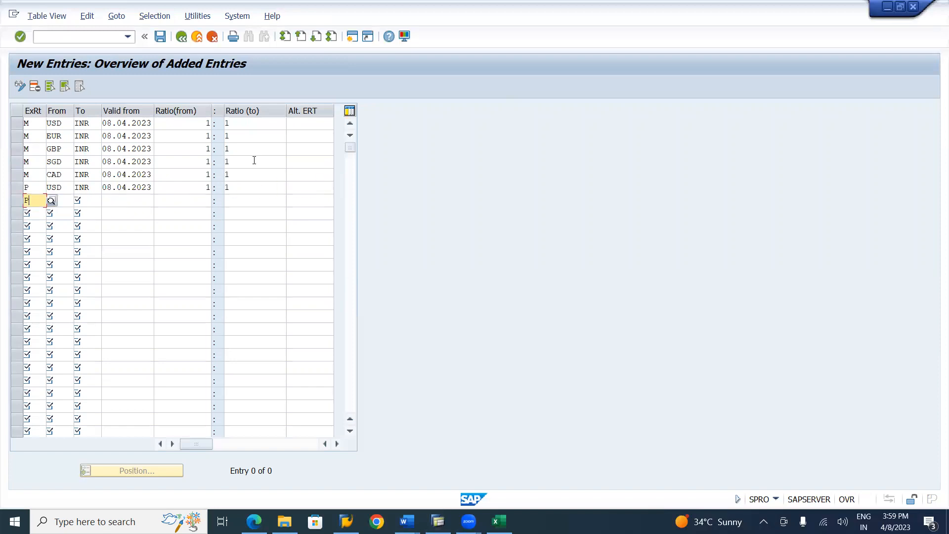
{"action": "type", "text": "P"}
{"action": "key", "text": "Tab"}
{"action": "type", "text": "EUR"}
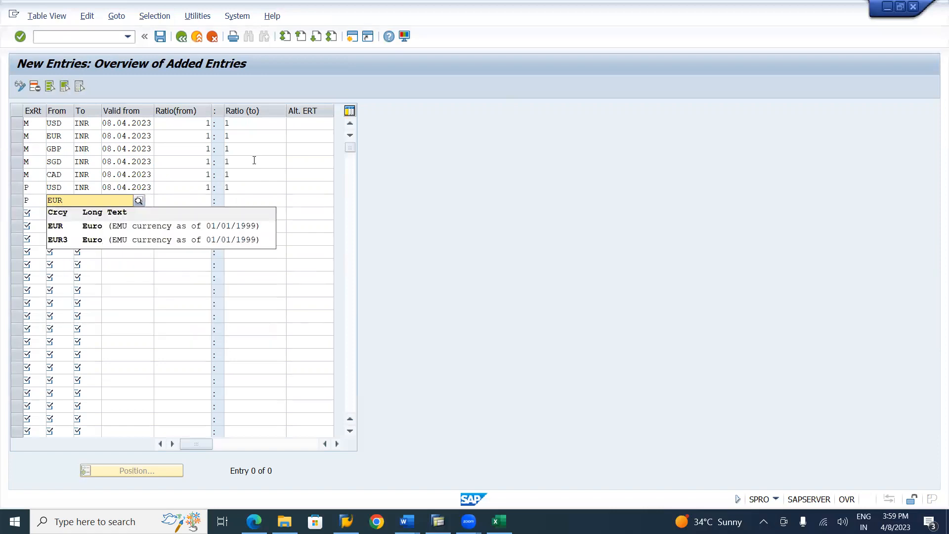
{"action": "key", "text": "Down"}
{"action": "key", "text": "Tab"}
{"action": "type", "text": "INR"}
{"action": "key", "text": "Tab"}
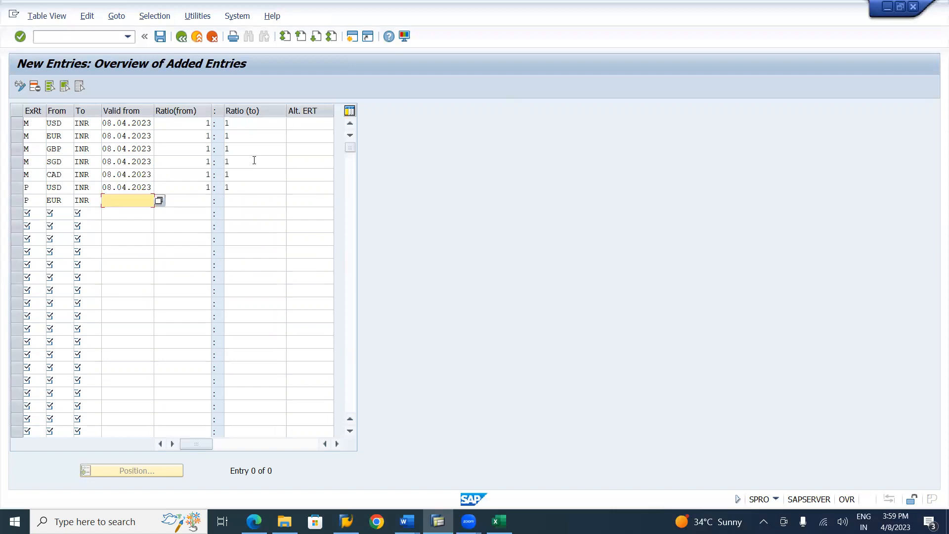
Give the type P EUR to INR row a valid-from date of 08.04.2023 and a 1:1 ratio
{"action": "key", "text": "F4"}
{"action": "key", "text": "Return"}
{"action": "key", "text": "Tab"}
{"action": "type", "text": "1"}
{"action": "key", "text": "Tab"}
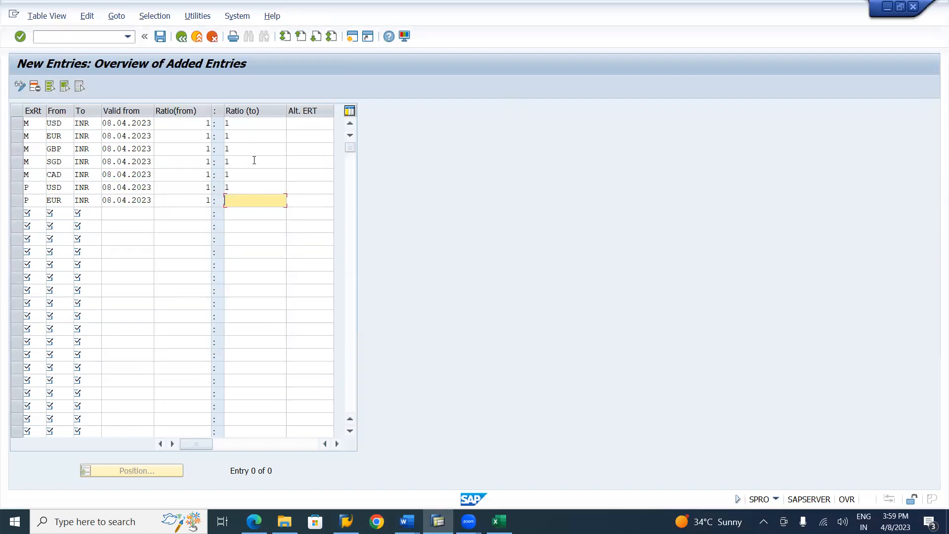
{"action": "type", "text": "1"}
{"action": "key", "text": "Tab"}
{"action": "key", "text": "Tab"}
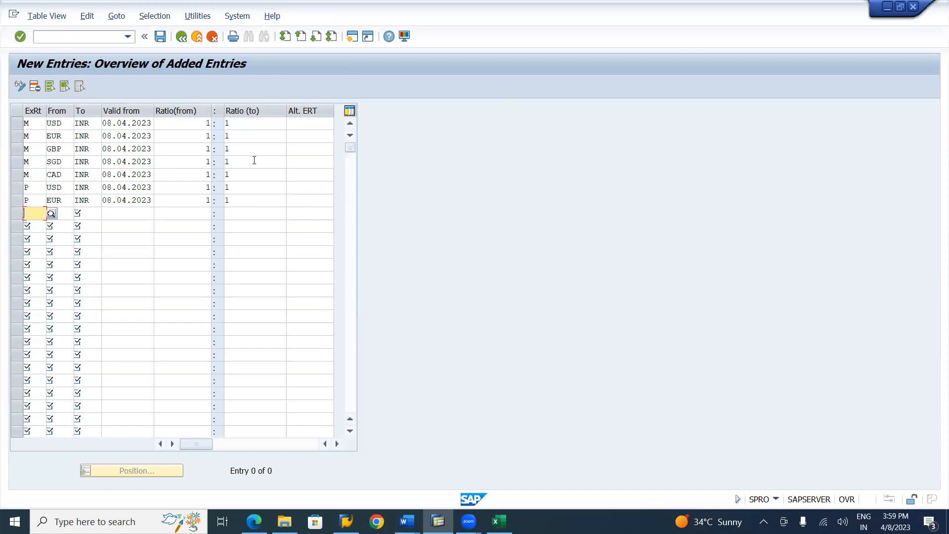
Fill in an eighth row with exchange rate type P, from currency GBP and to currency INR
{"action": "type", "text": "P"}
{"action": "key", "text": "Down"}
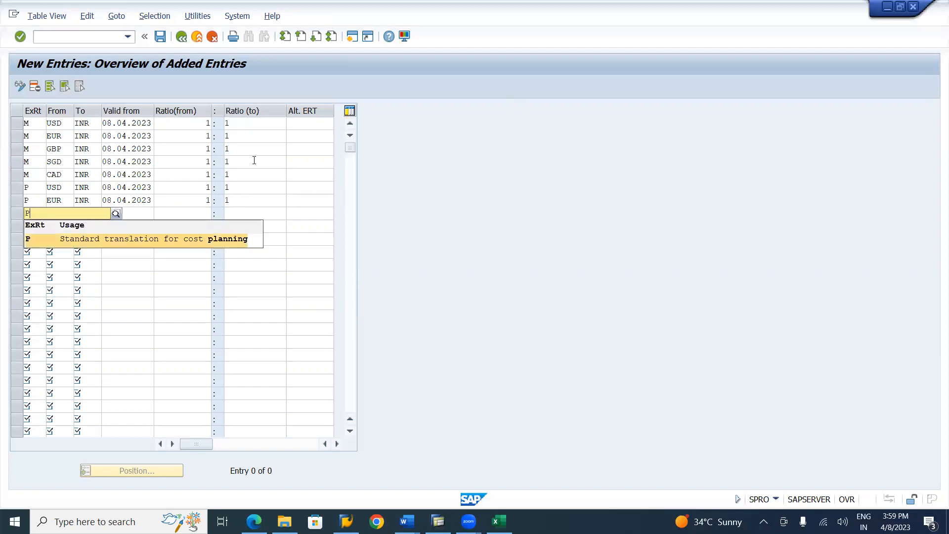
{"action": "key", "text": "Tab"}
{"action": "type", "text": "GBP"}
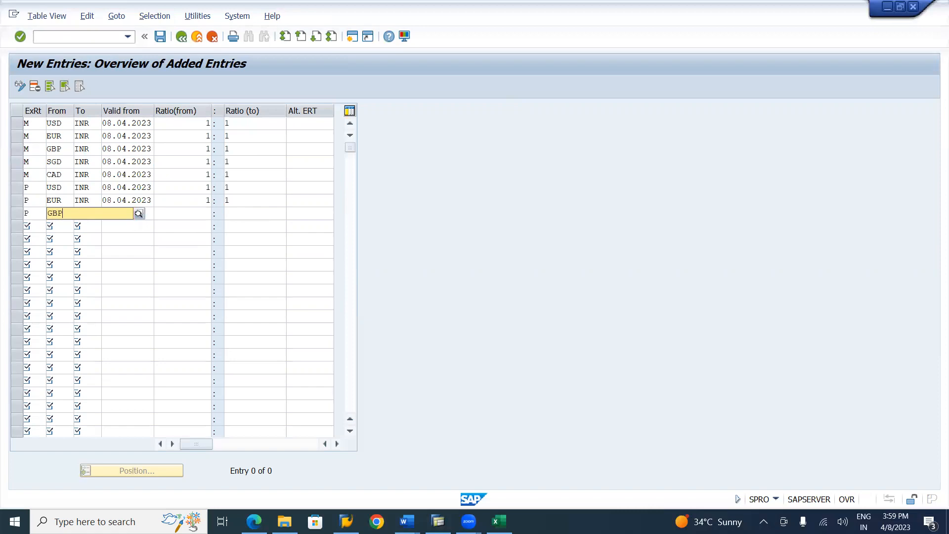
{"action": "key", "text": "Tab"}
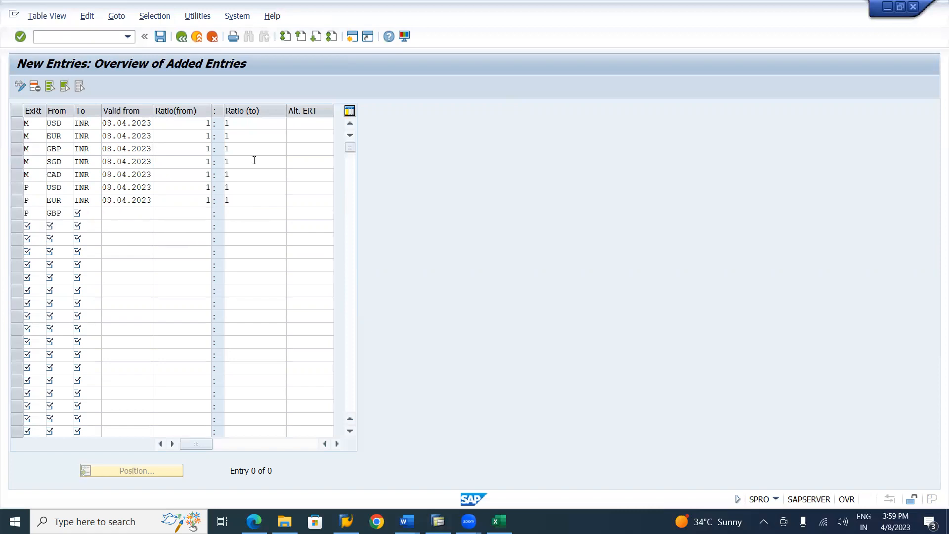
{"action": "type", "text": "INR"}
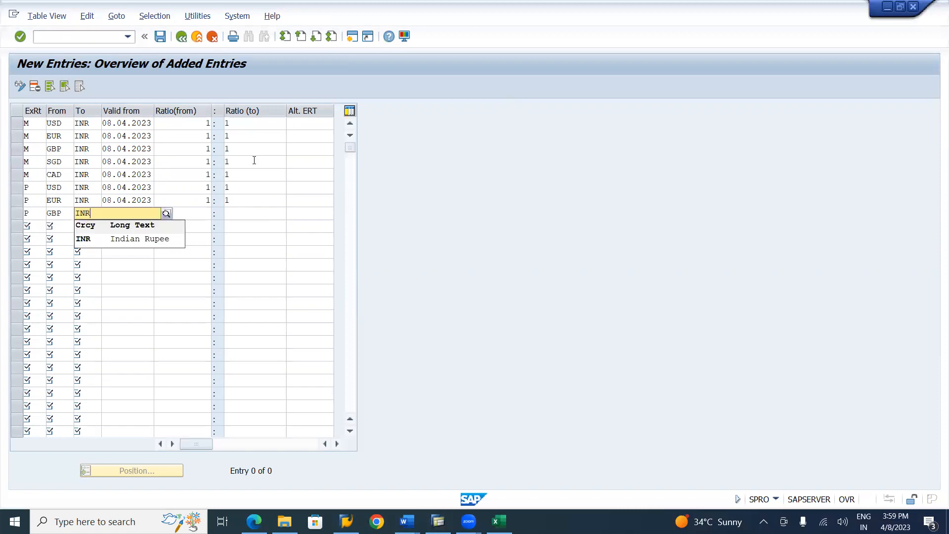
{"action": "key", "text": "Tab"}
Give the type P GBP to INR row a valid-from date of 08.04.2023 and a 1:1 ratio
{"action": "key", "text": "F4"}
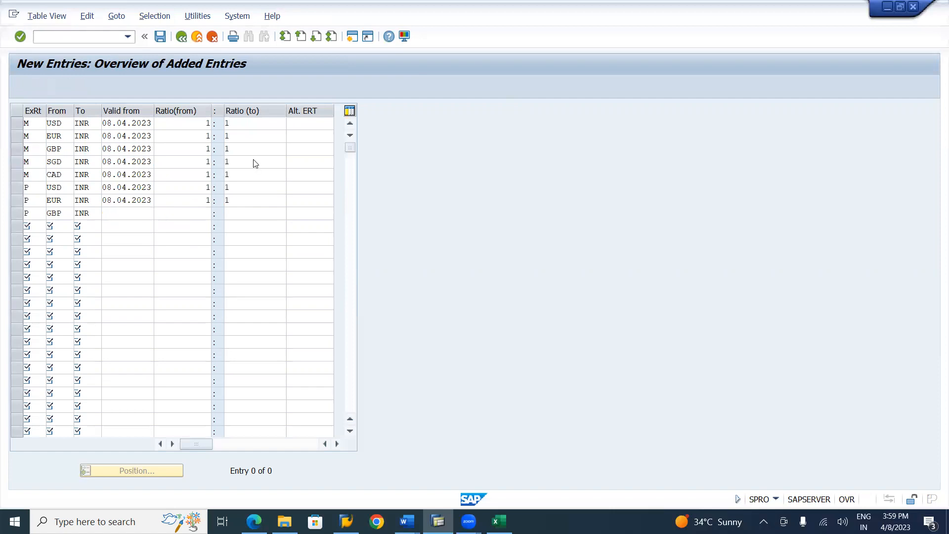
{"action": "key", "text": "Return"}
{"action": "key", "text": "Tab"}
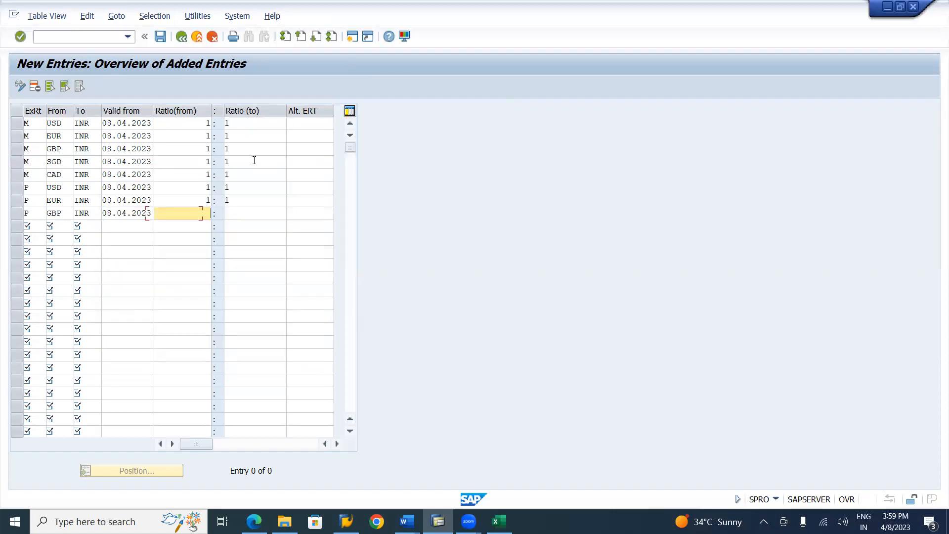
{"action": "key", "text": "Tab"}
{"action": "type", "text": "1"}
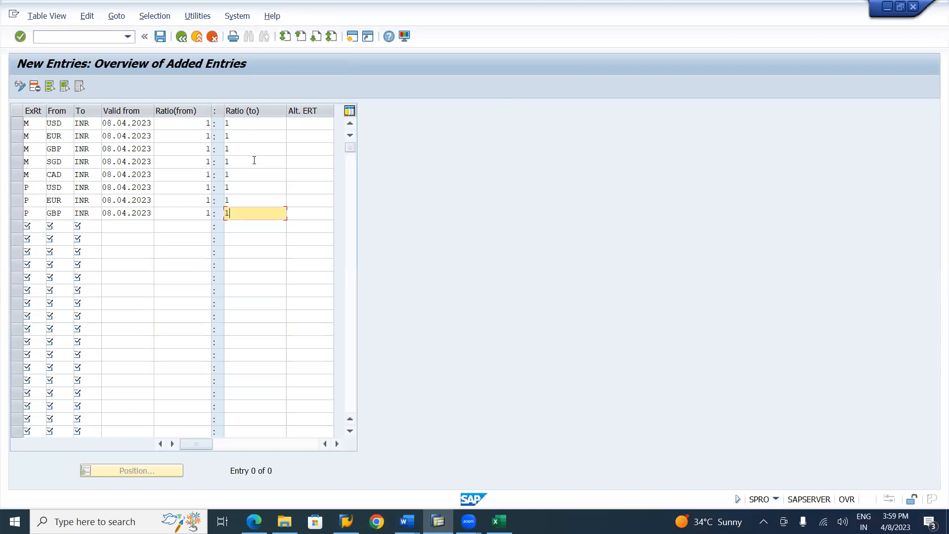
{"action": "key", "text": "Tab"}
Fill in a ninth row with exchange rate type P, from currency SGD and to currency INR
{"action": "type", "text": "P"}
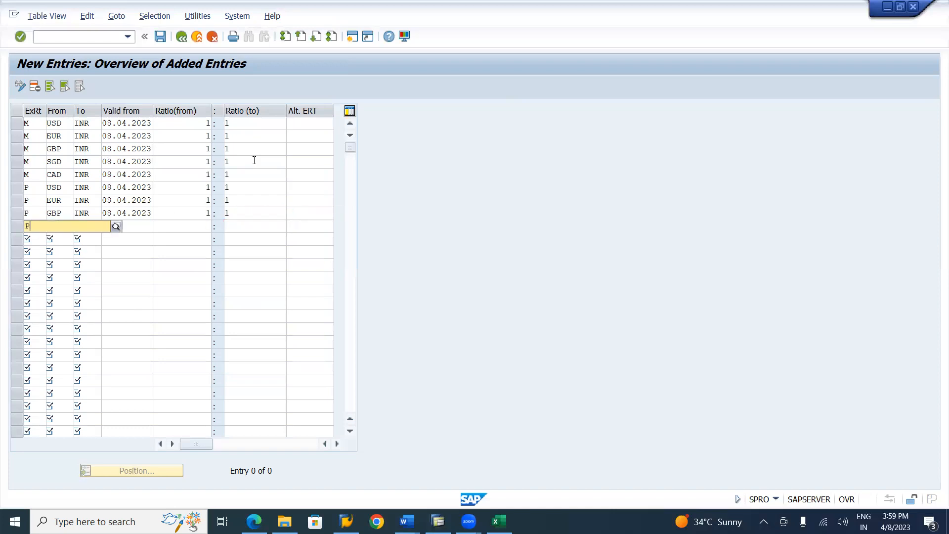
{"action": "key", "text": "Down"}
{"action": "key", "text": "Tab"}
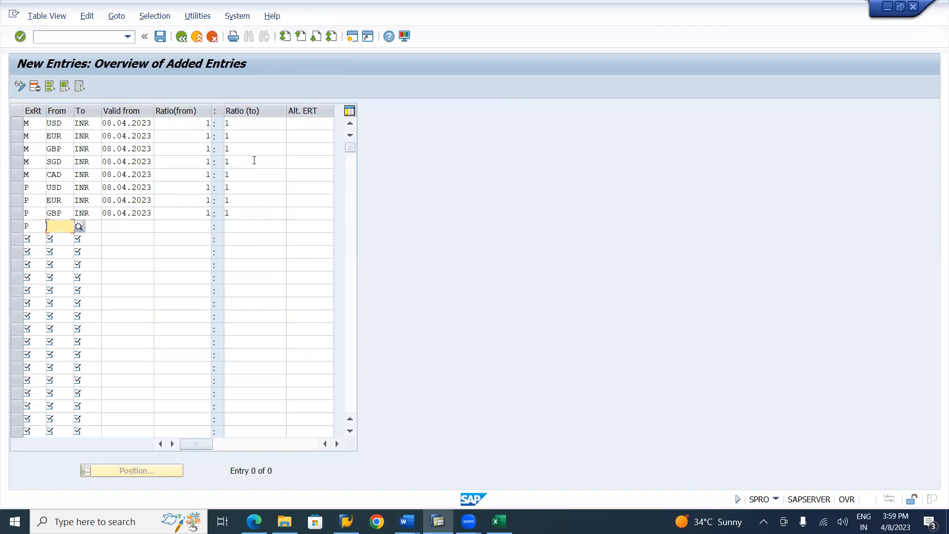
{"action": "type", "text": "SGD"}
{"action": "key", "text": "Tab"}
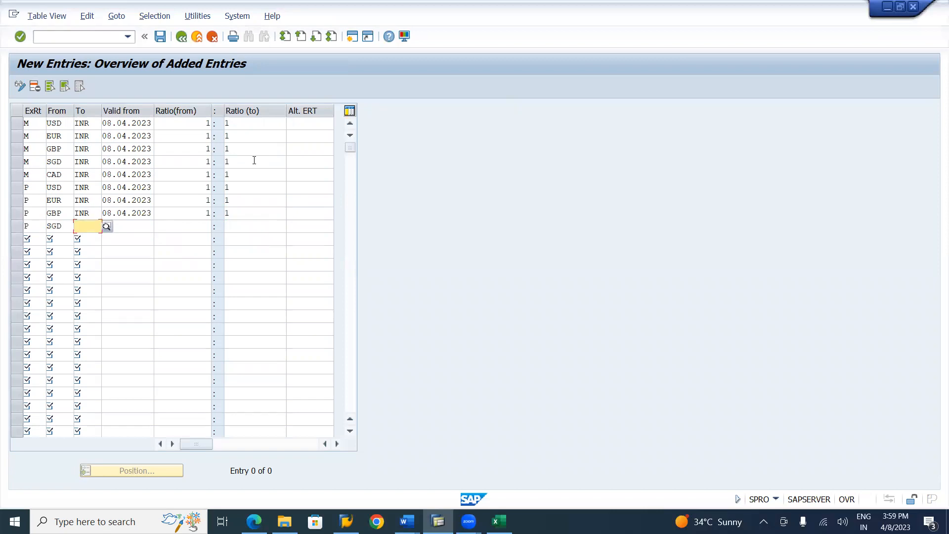
{"action": "type", "text": "INR"}
{"action": "key", "text": "Tab"}
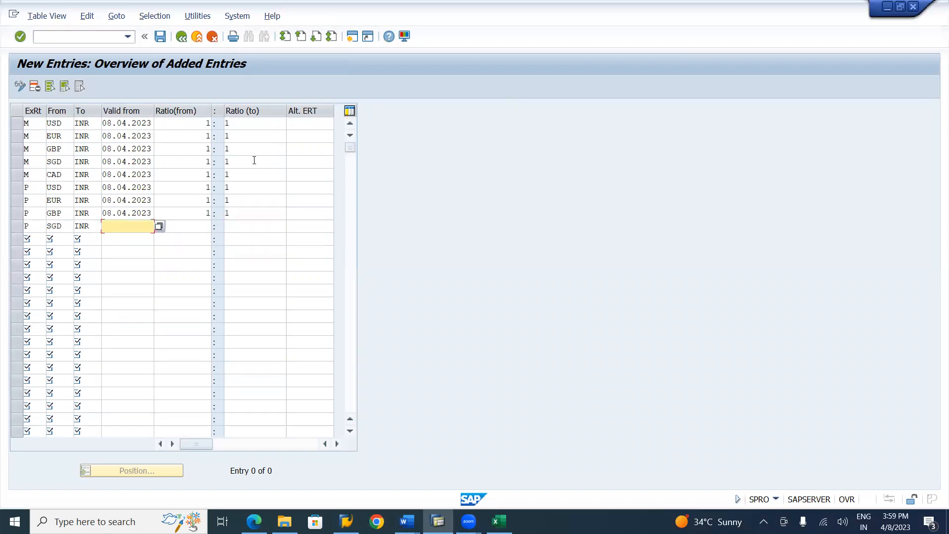
Give the type P SGD to INR row a valid-from date of 08.04.2023 and a 1:1 ratio
{"action": "key", "text": "F4"}
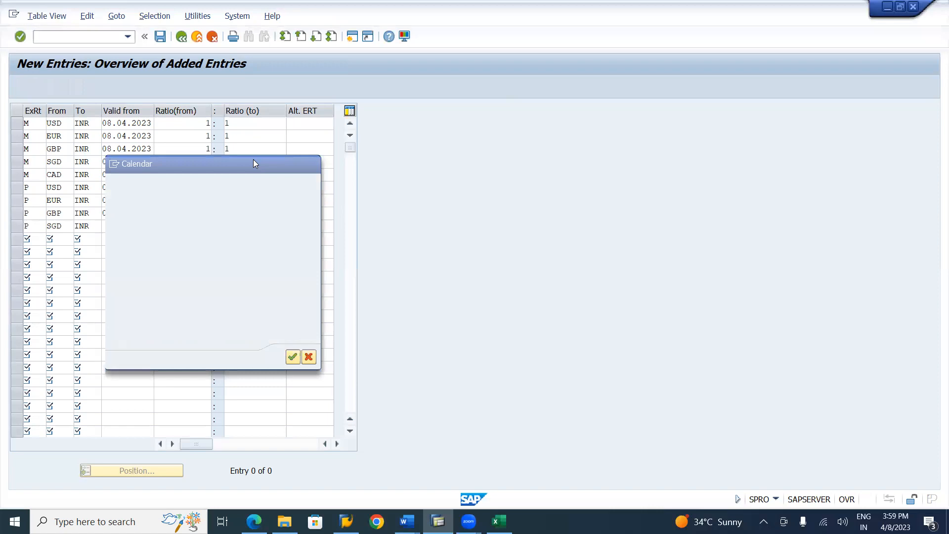
{"action": "key", "text": "Return"}
{"action": "key", "text": "Tab"}
{"action": "type", "text": "1"}
{"action": "key", "text": "Tab"}
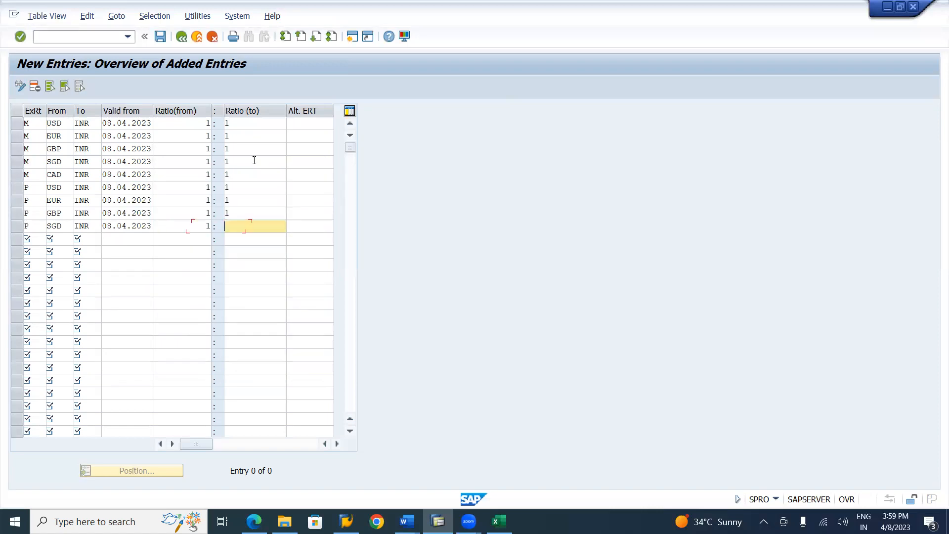
{"action": "type", "text": "1"}
{"action": "key", "text": "Tab"}
Fill in a tenth row with exchange rate type P, from currency CAD and to currency INR
{"action": "type", "text": "P"}
{"action": "key", "text": "Tab"}
{"action": "type", "text": "CAD"}
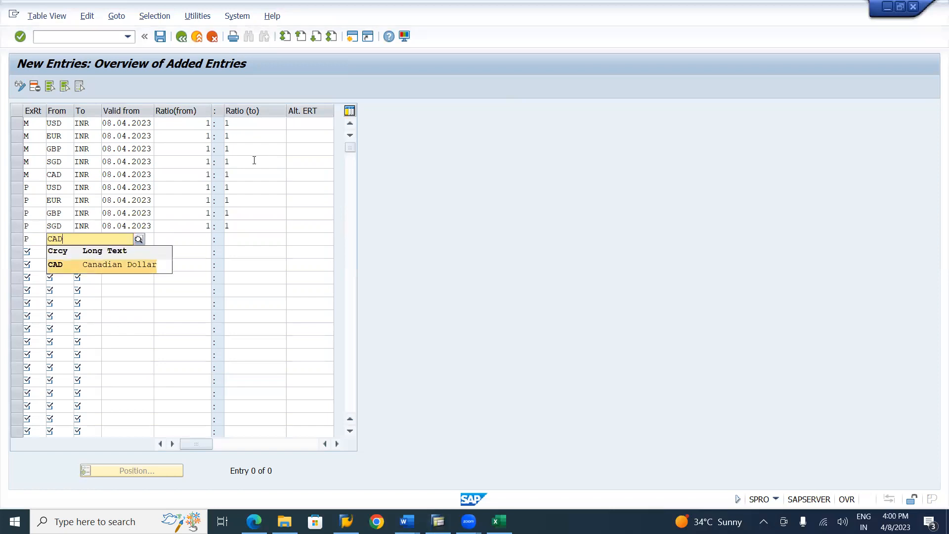
{"action": "key", "text": "Tab"}
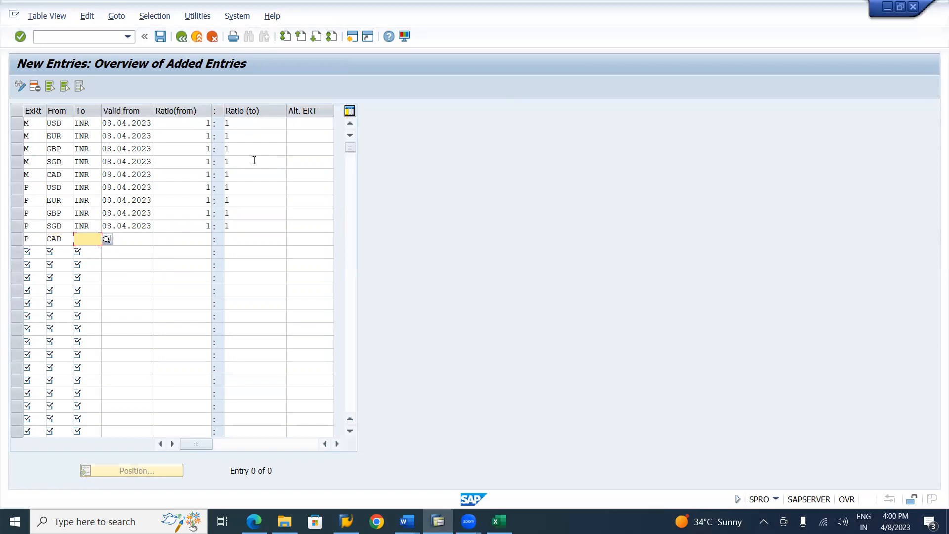
{"action": "type", "text": "INR"}
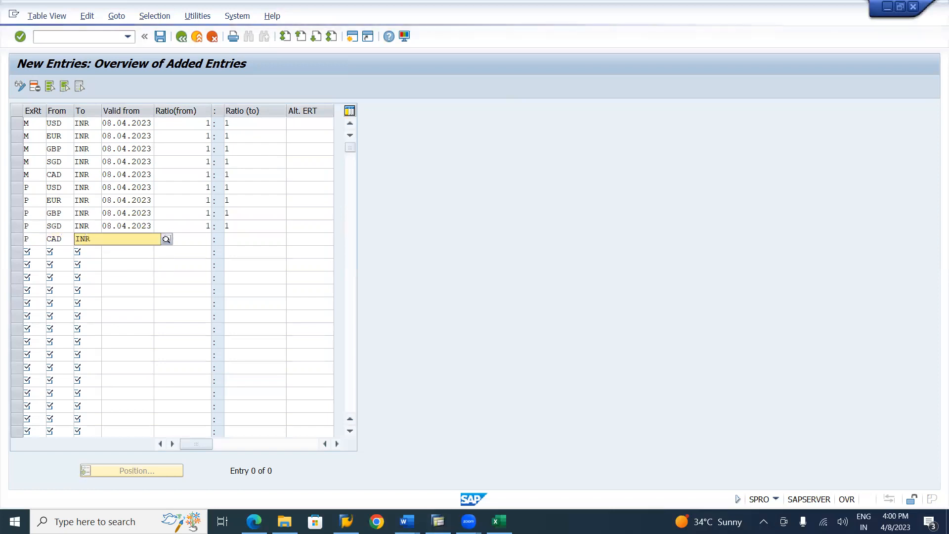
Give the type P CAD to INR row a valid-from date of 08.04.2023 and a 1:1 ratio
{"action": "key", "text": "Tab"}
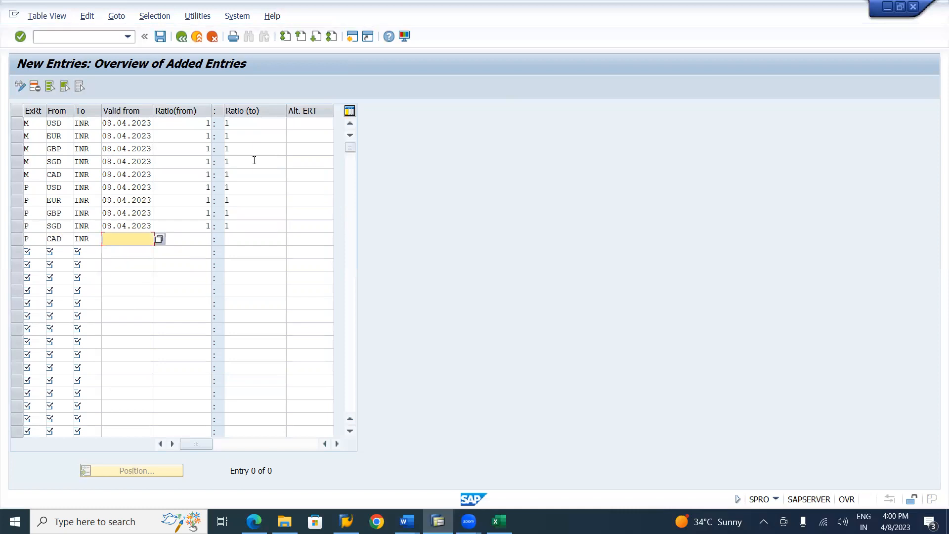
{"action": "key", "text": "F4"}
{"action": "key", "text": "Return"}
{"action": "key", "text": "Tab"}
{"action": "type", "text": "1"}
{"action": "key", "text": "Tab"}
{"action": "type", "text": "1"}
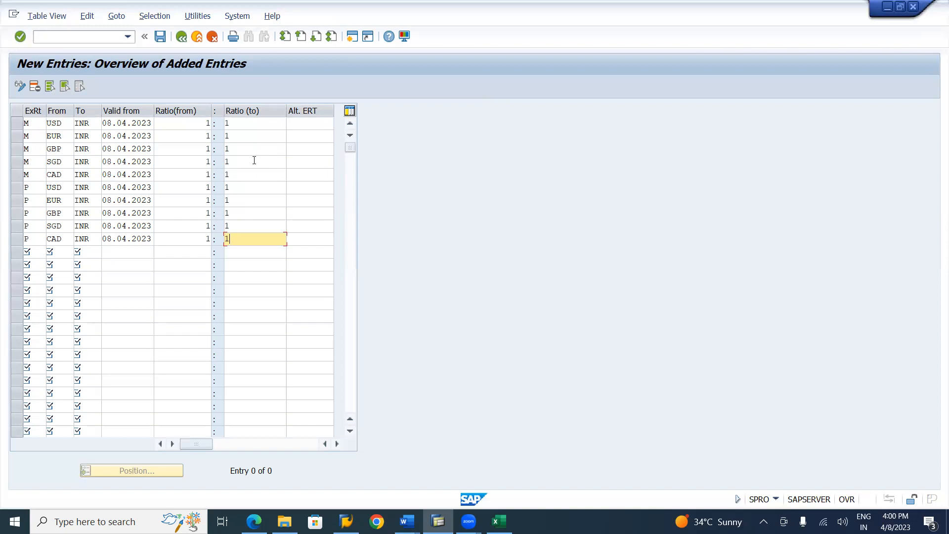
Validate the new translation ratio entries and save them to customizing request SR2K900004
{"action": "key", "text": "Return"}
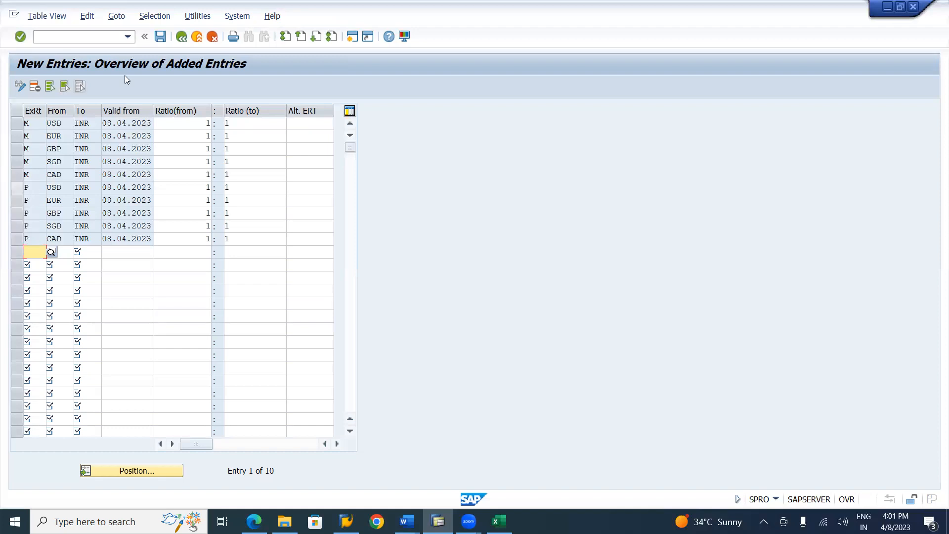
{"action": "left_click", "coordinate": [160, 37]}
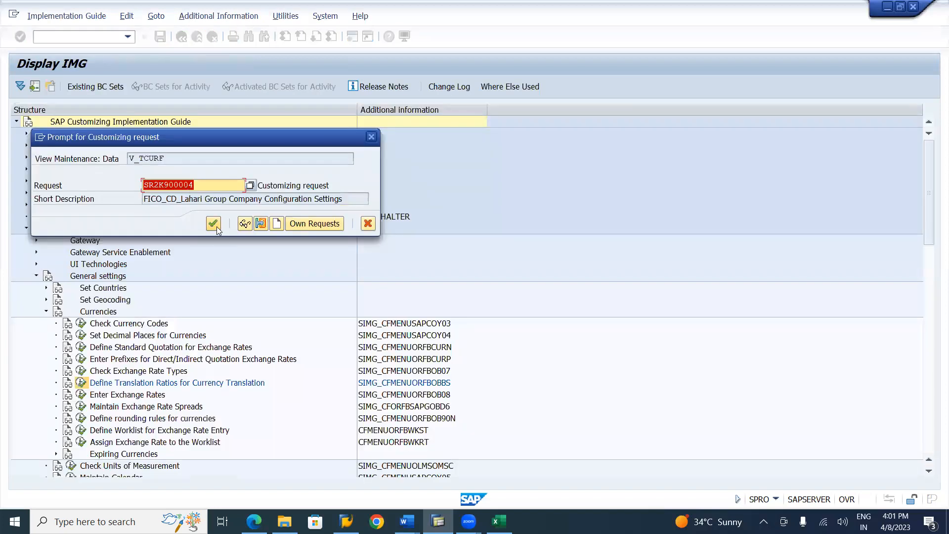
{"action": "left_click", "coordinate": [214, 224]}
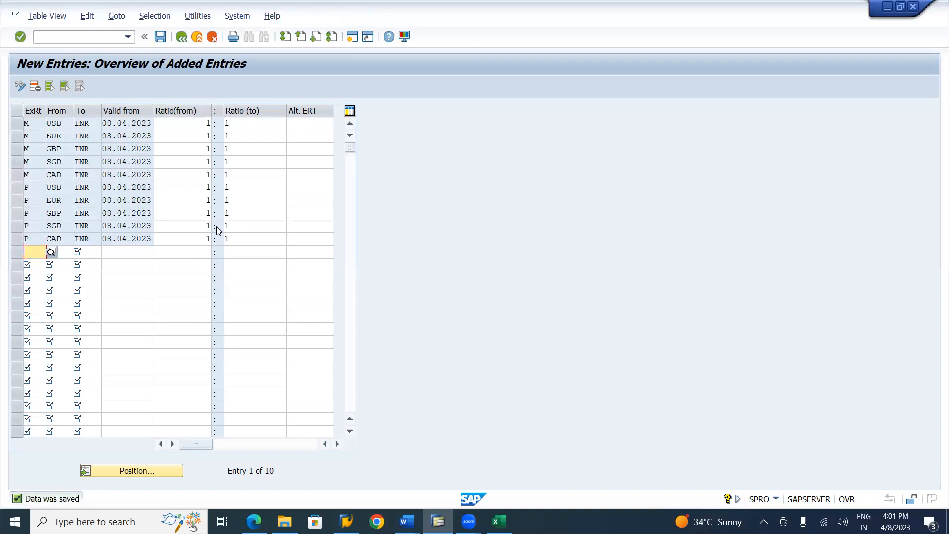
Consult the currency settings section of the Word notes and open the Enter Exchange Rates activity in the SAP customizing guide
{"action": "key", "text": "alt+Tab"}
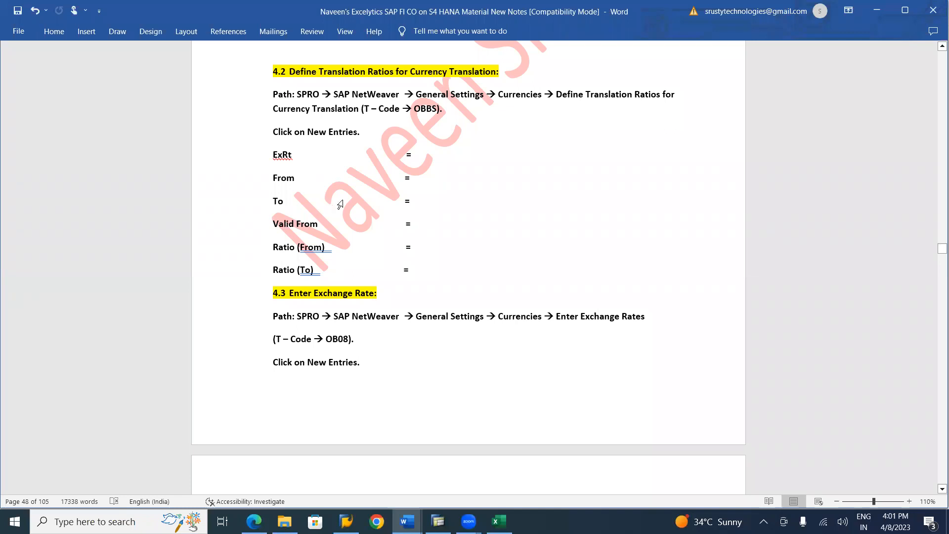
{"action": "scroll", "coordinate": [340, 204], "scroll_direction": "up", "scroll_amount": 4}
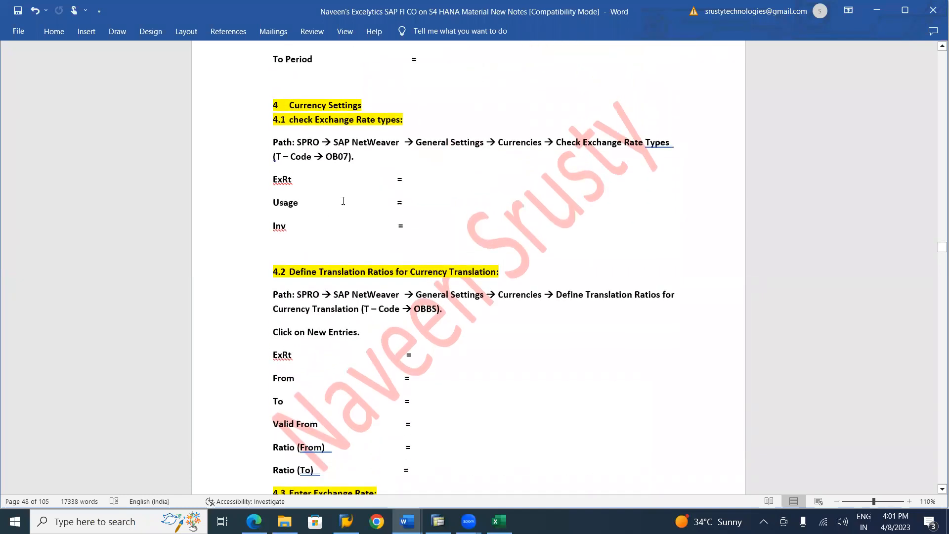
{"action": "scroll", "coordinate": [343, 201], "scroll_direction": "down", "scroll_amount": 1}
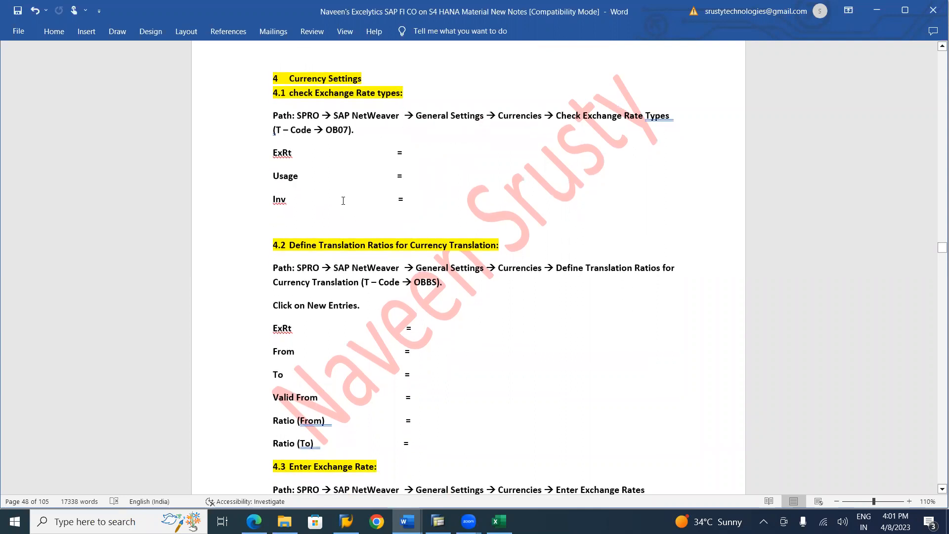
{"action": "key", "text": "alt+Tab"}
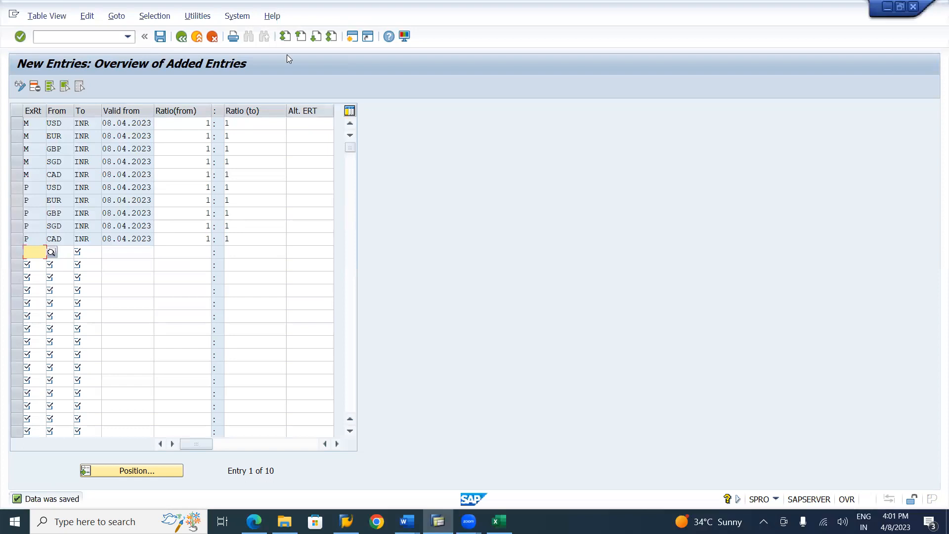
{"action": "left_click", "coordinate": [187, 41]}
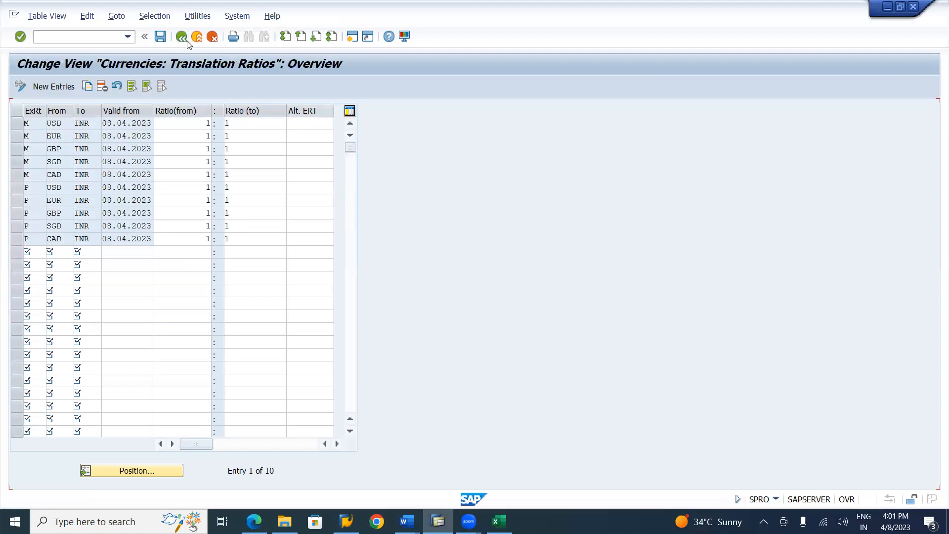
{"action": "left_click", "coordinate": [186, 43]}
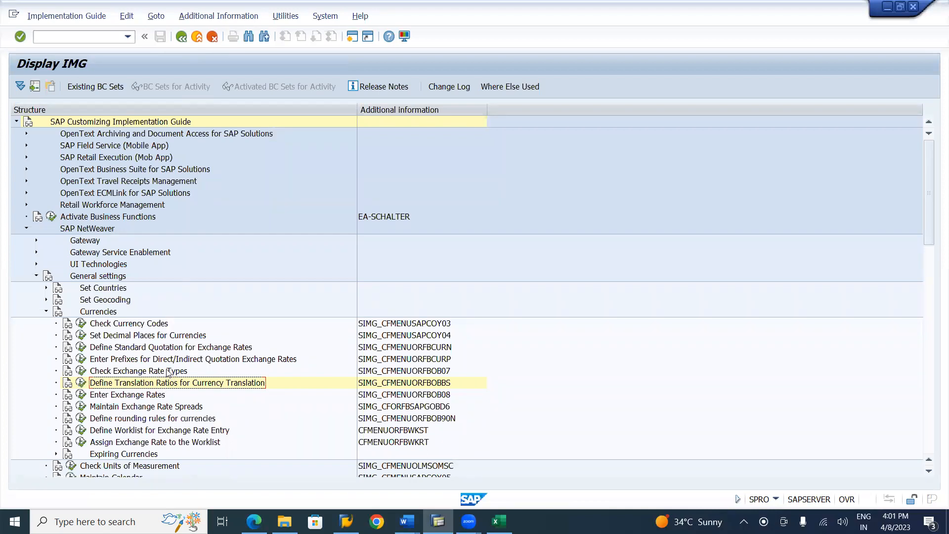
{"action": "left_click", "coordinate": [154, 398]}
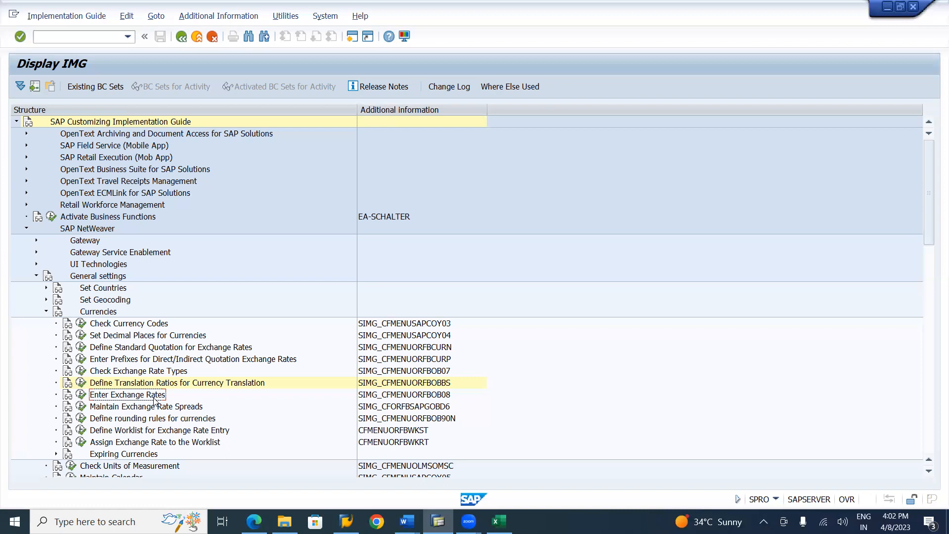
{"action": "left_click", "coordinate": [81, 395]}
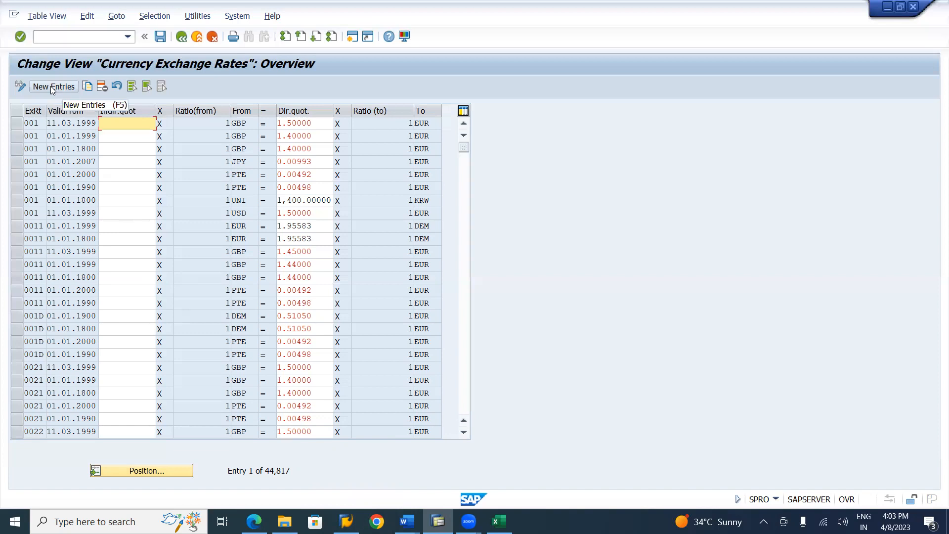
Switch to the Lahari Company Code Settings workbook in Excel and examine the USD/INR and INR/USD quotation rows
{"action": "key", "text": "alt+Tab"}
{"action": "key", "text": "alt+Tab"}
{"action": "key", "text": "alt+Tab"}
{"action": "key", "text": "alt+Tab"}
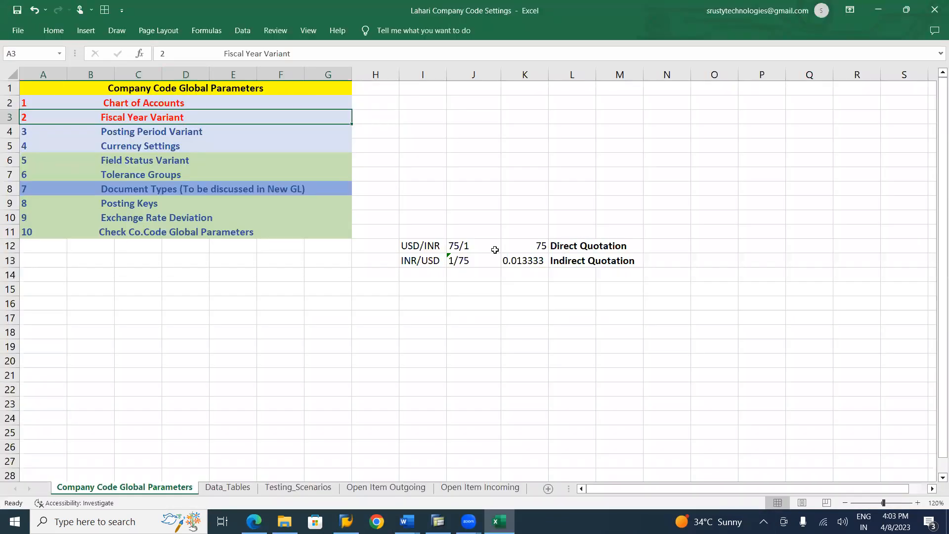
{"action": "left_click", "coordinate": [428, 249]}
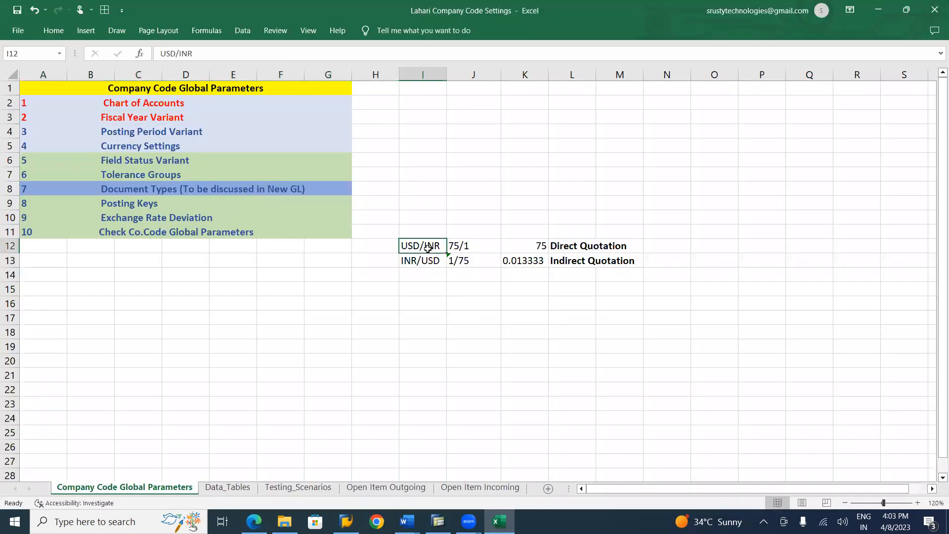
{"action": "left_click", "coordinate": [423, 261]}
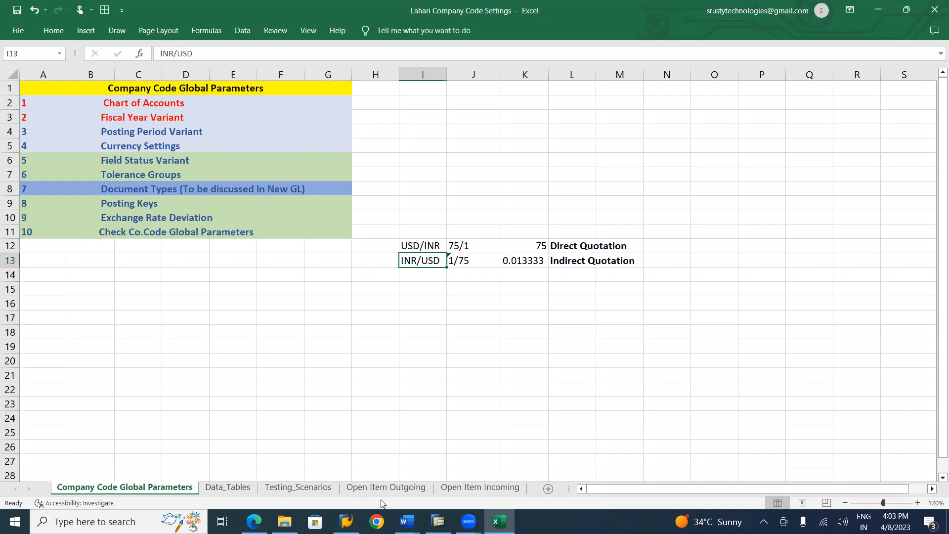
{"action": "left_click", "coordinate": [377, 522]}
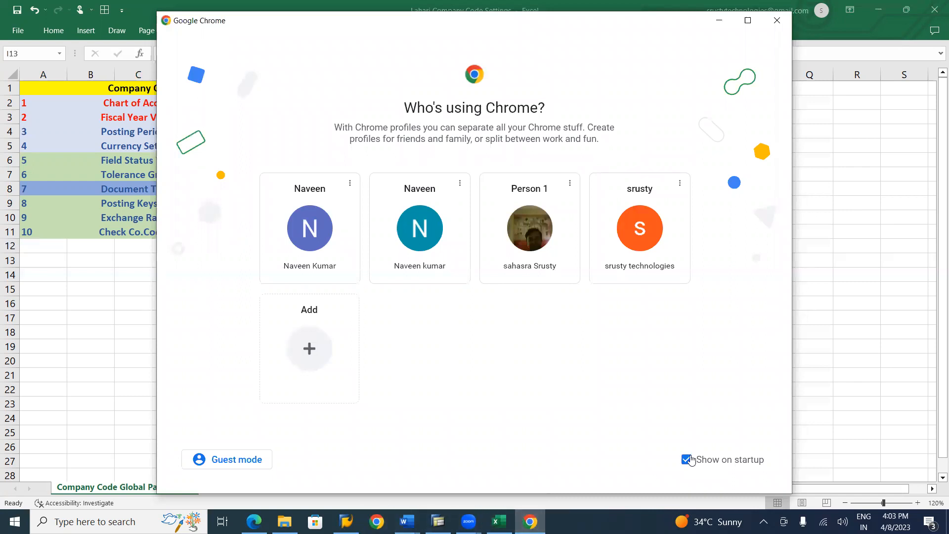
{"action": "left_click", "coordinate": [230, 460]}
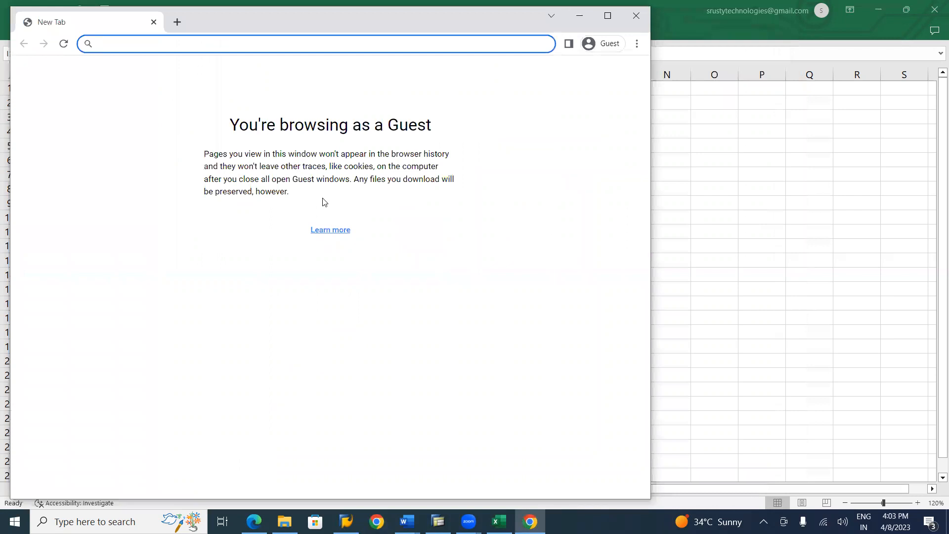
{"action": "type", "text": "www"}
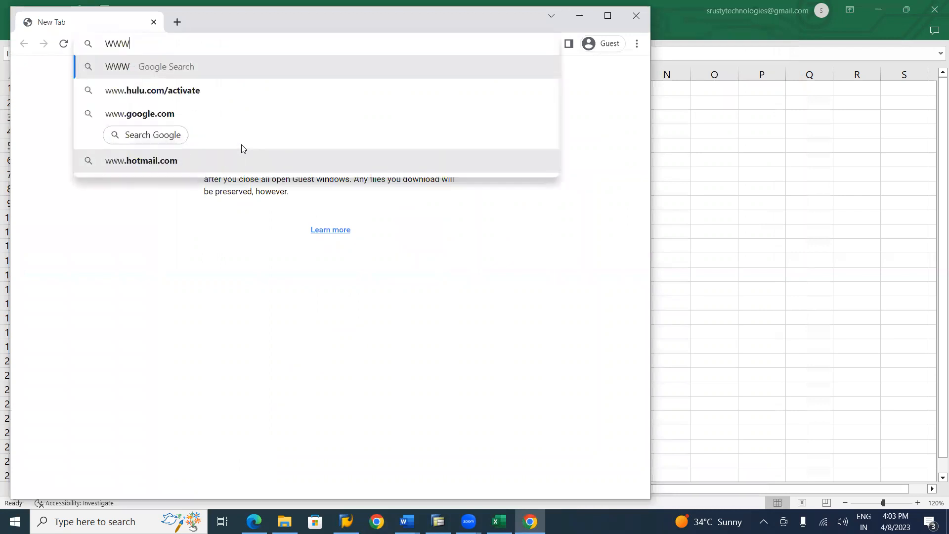
{"action": "key", "text": "BackSpace"}
{"action": "key", "text": "BackSpace"}
{"action": "key", "text": "BackSpace"}
{"action": "type", "text": "www"}
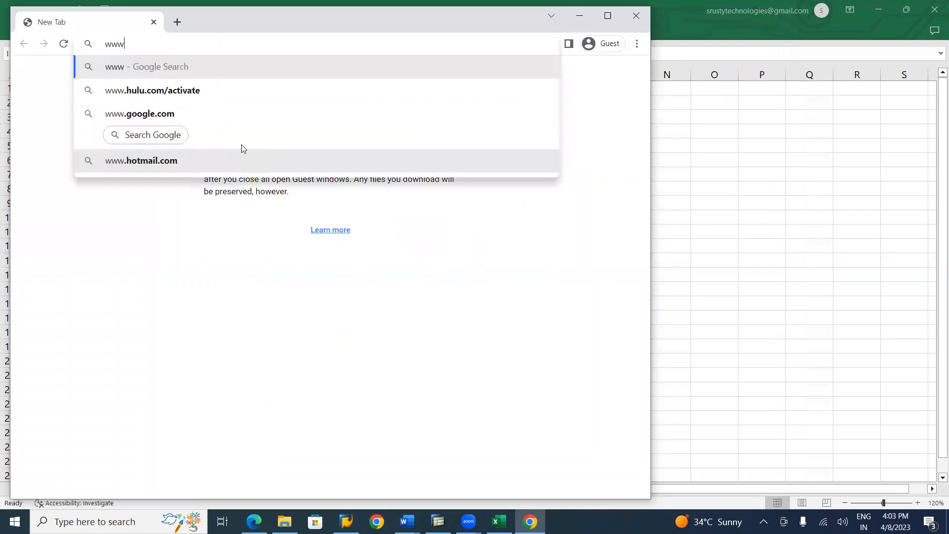
{"action": "type", "text": ".g"}
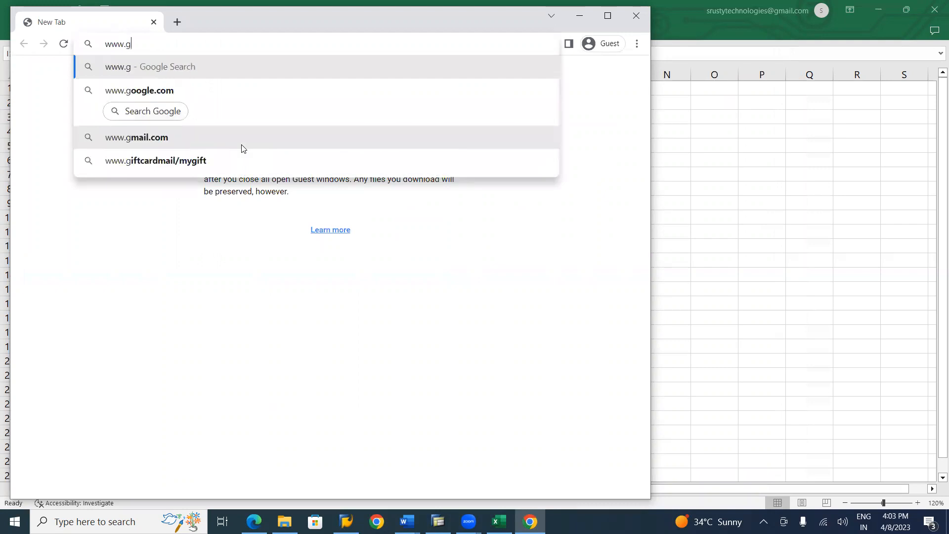
{"action": "type", "text": "oogle.com"}
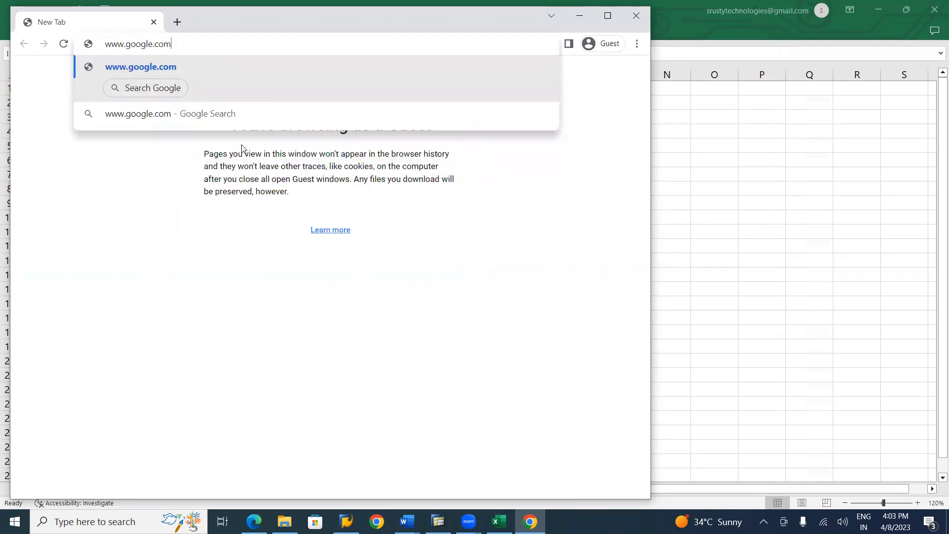
{"action": "key", "text": "Return"}
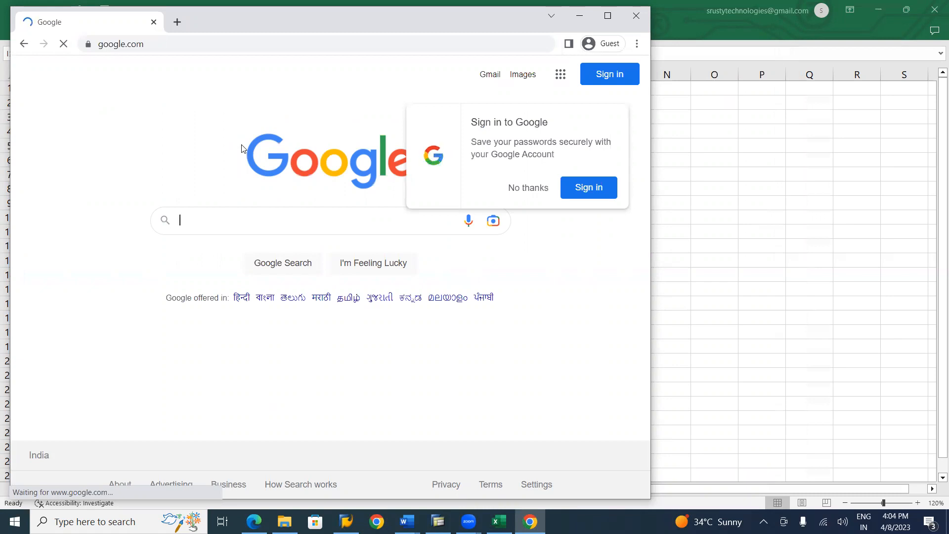
{"action": "type", "text": "usd to inr"}
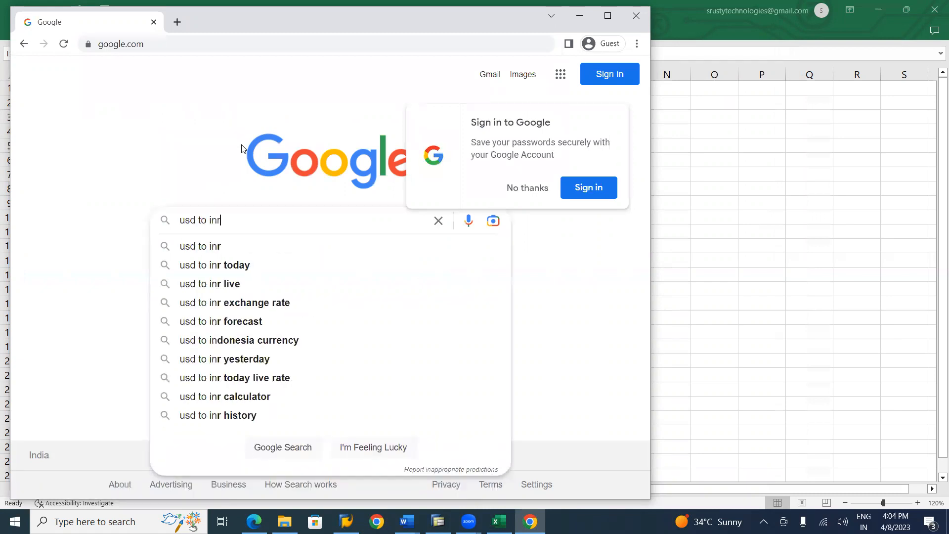
{"action": "key", "text": "Return"}
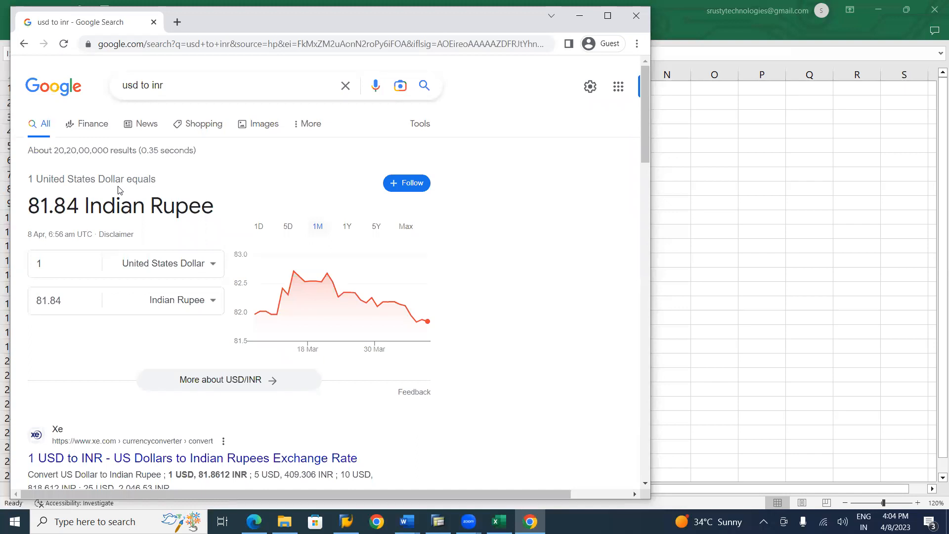
Switch back to Excel and change the USD/INR fraction in cell J12 to 81.84/1, using the rate from the Google result
{"action": "key", "text": "alt+Tab"}
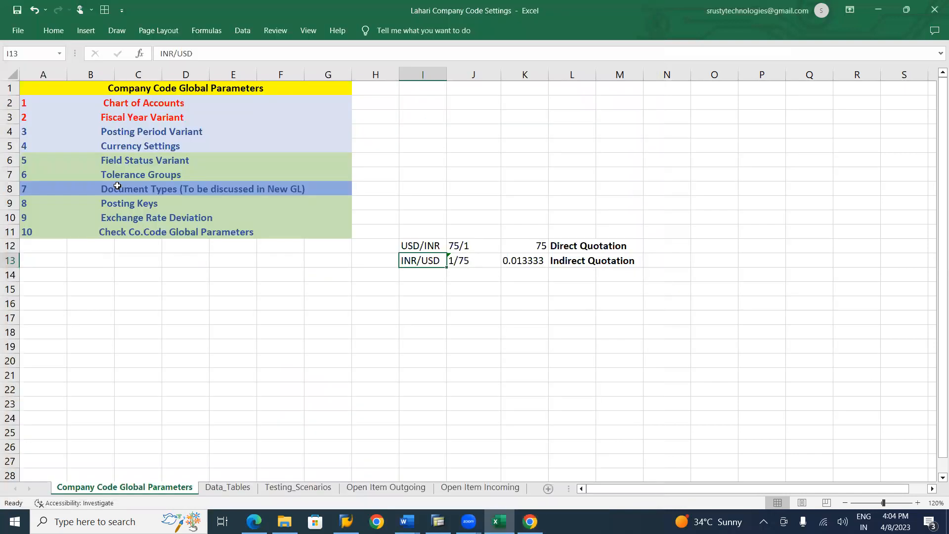
{"action": "left_click", "coordinate": [459, 247]}
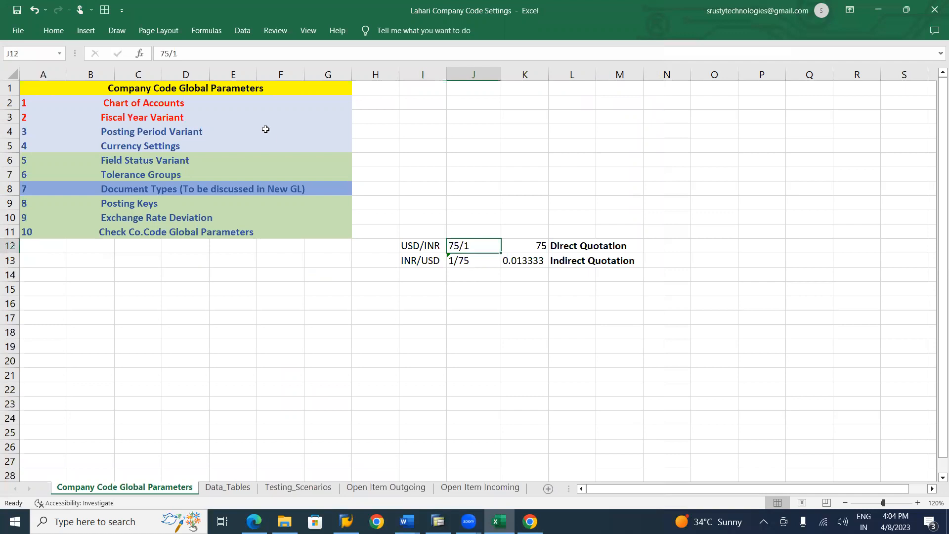
{"action": "left_click", "coordinate": [168, 53]}
{"action": "key", "text": "BackSpace"}
{"action": "key", "text": "BackSpace"}
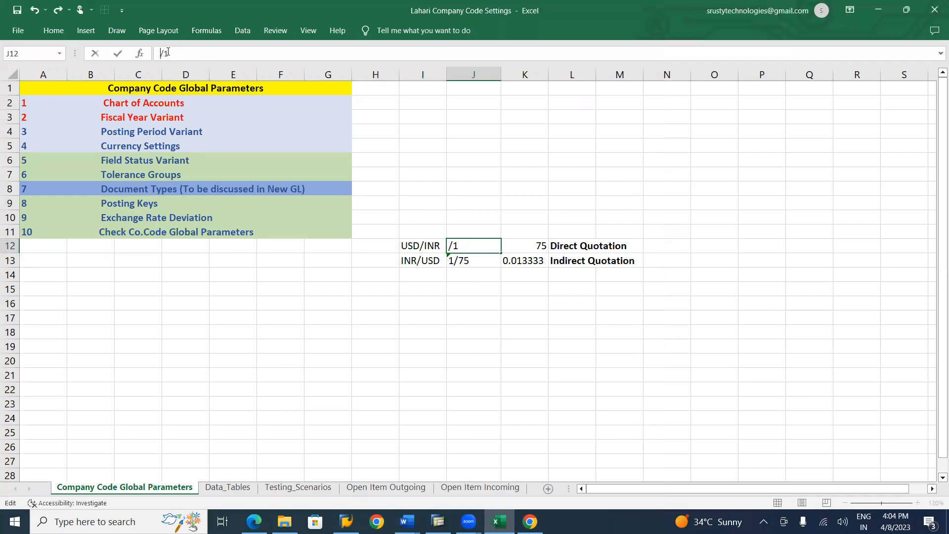
{"action": "key", "text": "alt+Tab"}
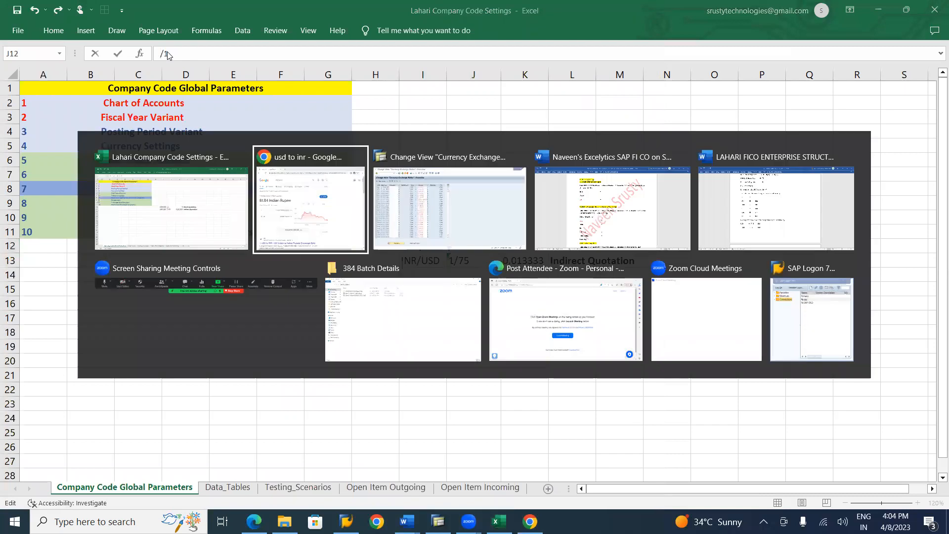
{"action": "key", "text": "alt+Tab"}
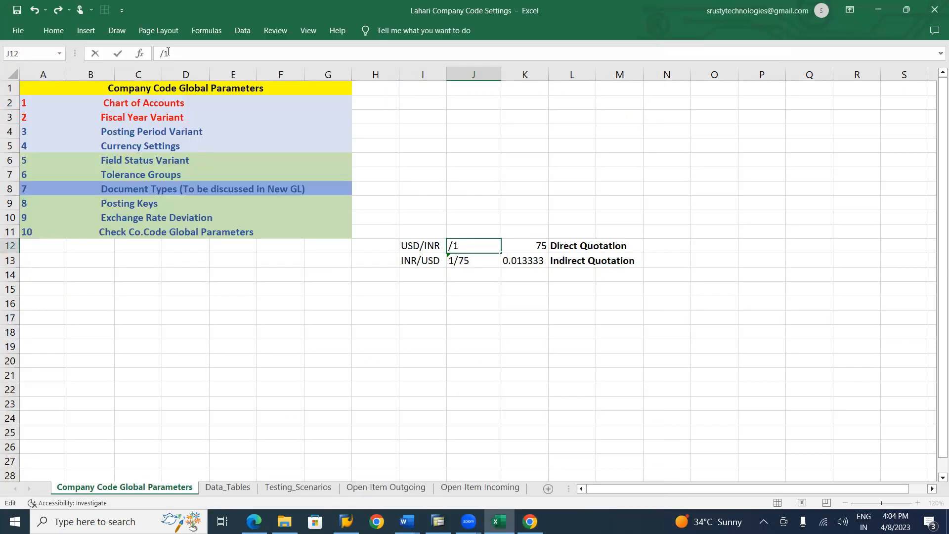
{"action": "type", "text": "81.84"}
Change the INR/USD fraction in cell J13 to 1/81.84
{"action": "left_click", "coordinate": [463, 259]}
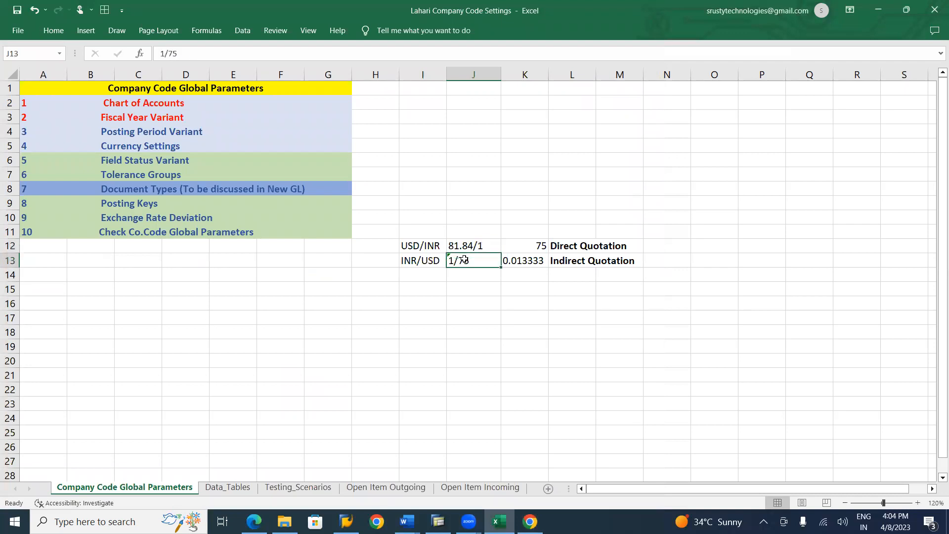
{"action": "left_click", "coordinate": [201, 55]}
{"action": "key", "text": "BackSpace"}
{"action": "key", "text": "BackSpace"}
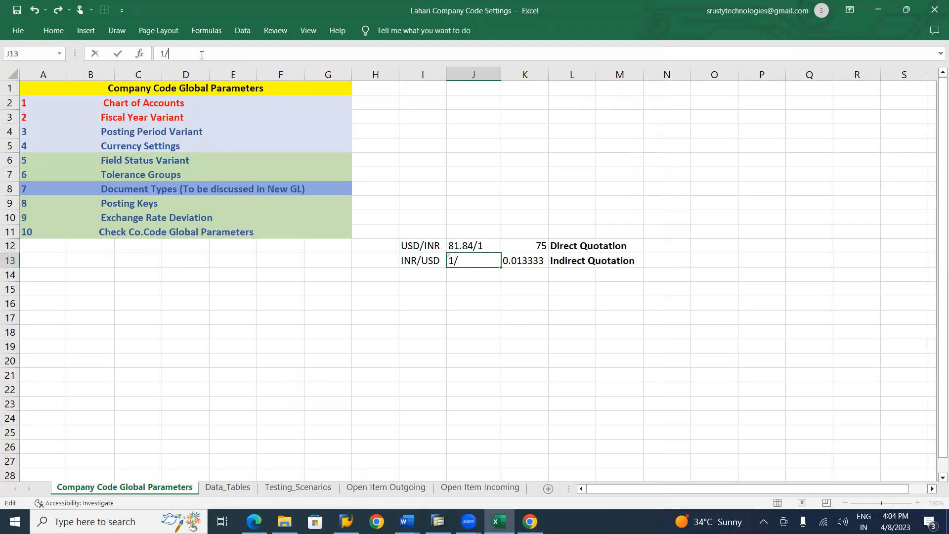
{"action": "type", "text": "81.84"}
Replace the direct quotation in cell K12 with the formula =81.84/1
{"action": "left_click", "coordinate": [540, 244]}
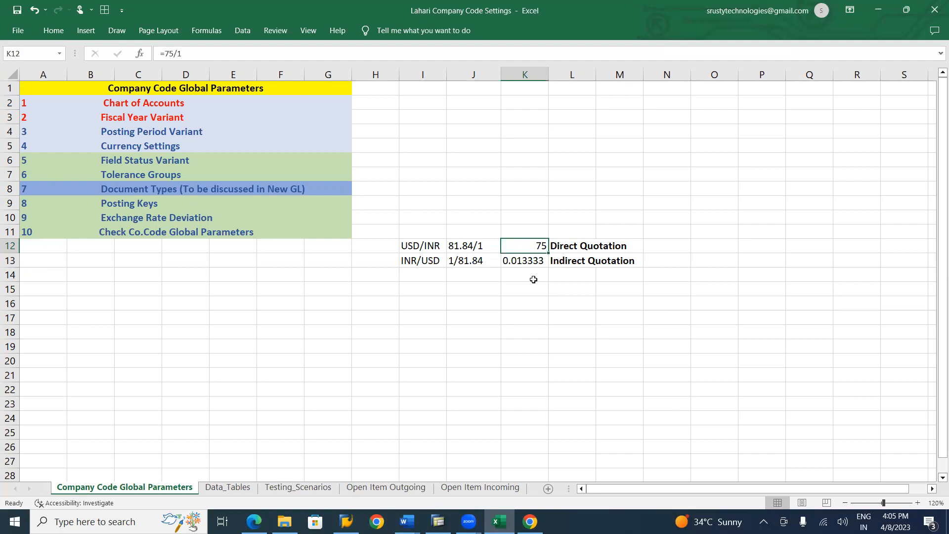
{"action": "type", "text": "="}
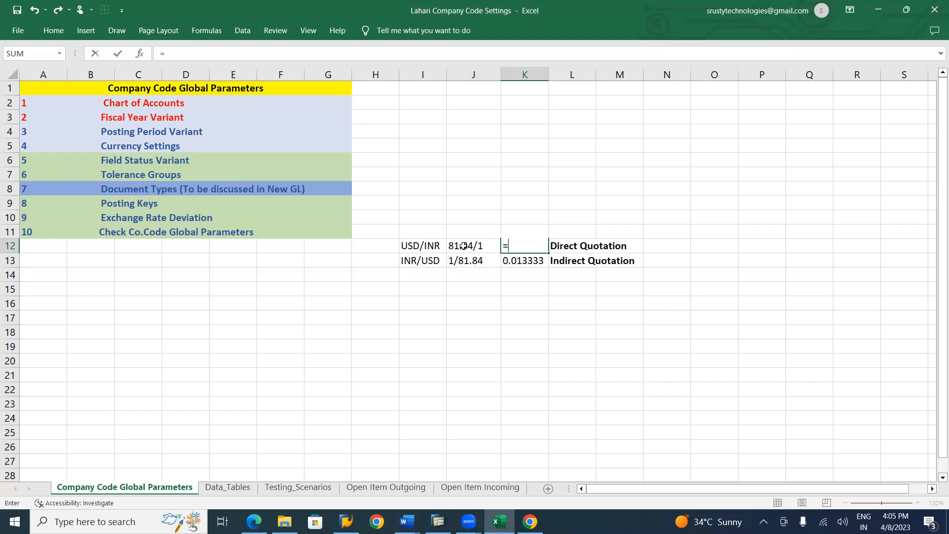
{"action": "type", "text": "81.84/1"}
{"action": "key", "text": "Return"}
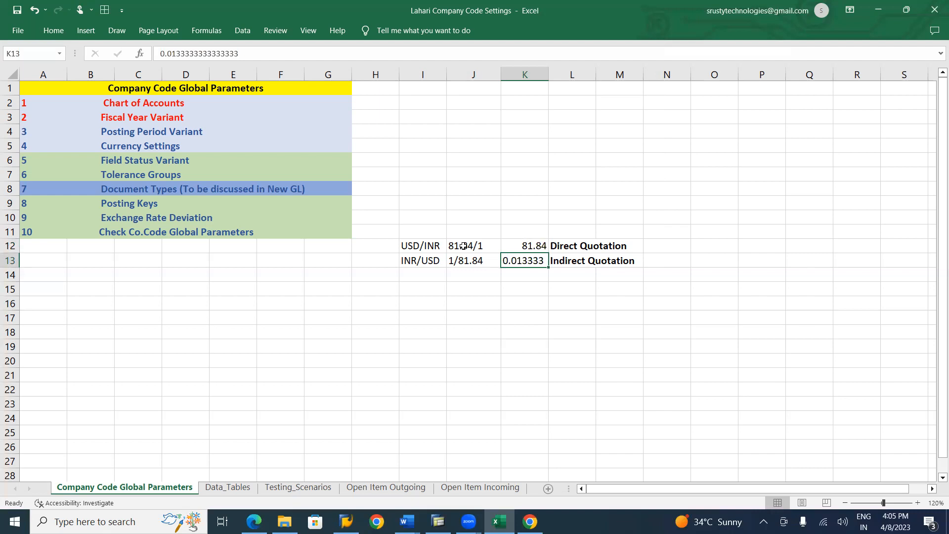
Replace the indirect quotation in cell K13 with the formula =1/81.84
{"action": "type", "text": "-"}
{"action": "key", "text": "BackSpace"}
{"action": "type", "text": "=1/"}
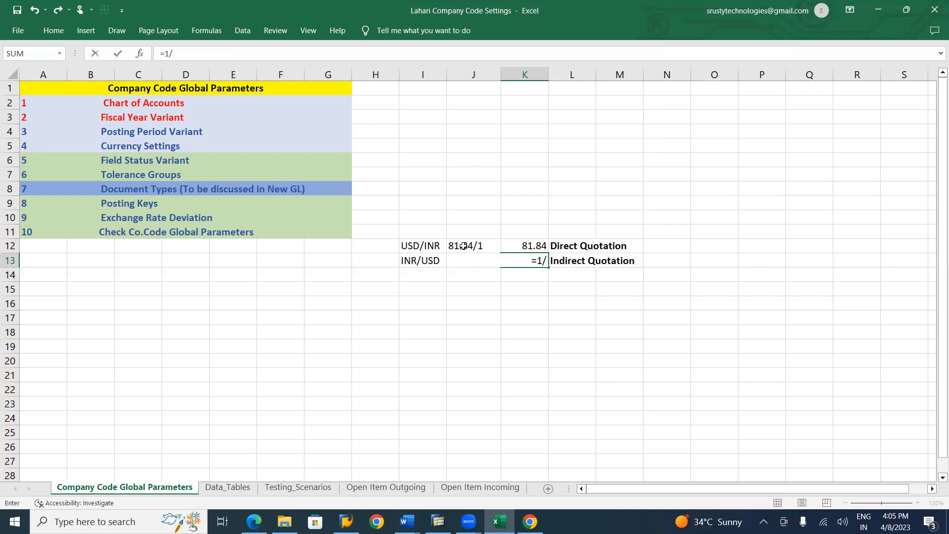
{"action": "type", "text": "81.84"}
{"action": "key", "text": "Return"}
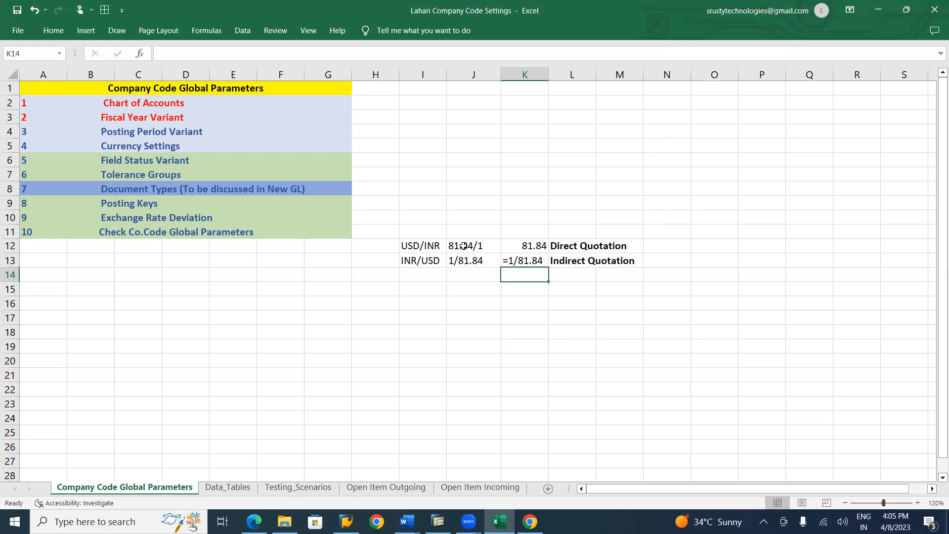
Clear cell K13 and re-enter the indirect quotation formula =1/81.84 from scratch
{"action": "left_click", "coordinate": [518, 259]}
{"action": "key", "text": "Delete"}
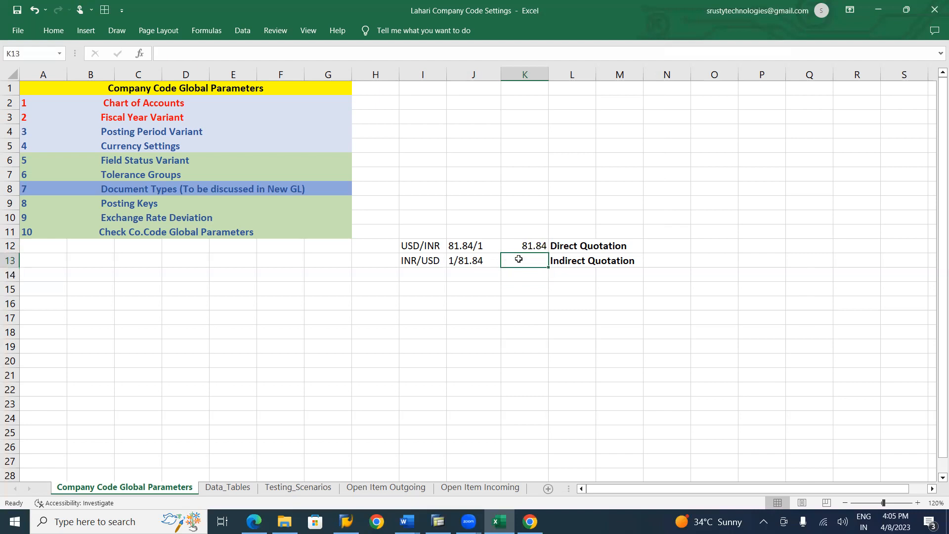
{"action": "type", "text": "="}
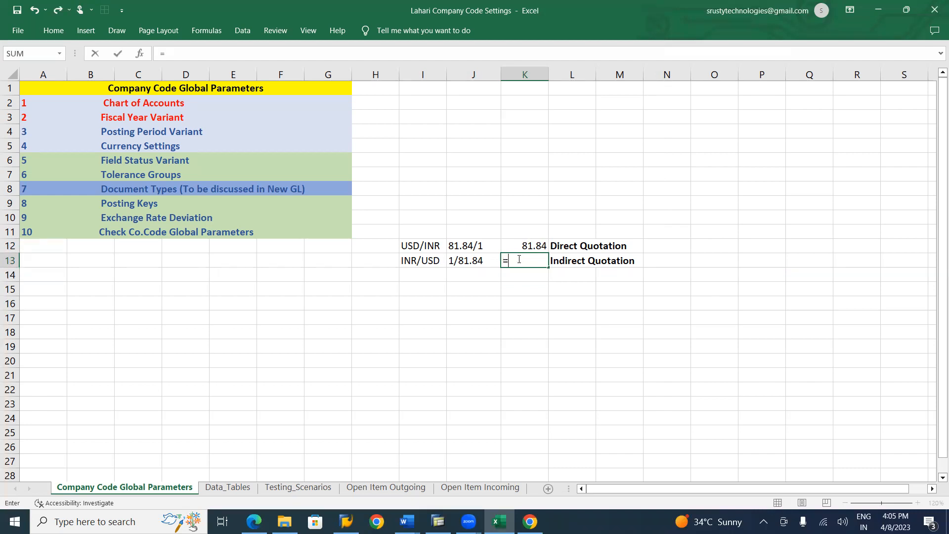
{"action": "type", "text": "1/81.84"}
{"action": "key", "text": "Return"}
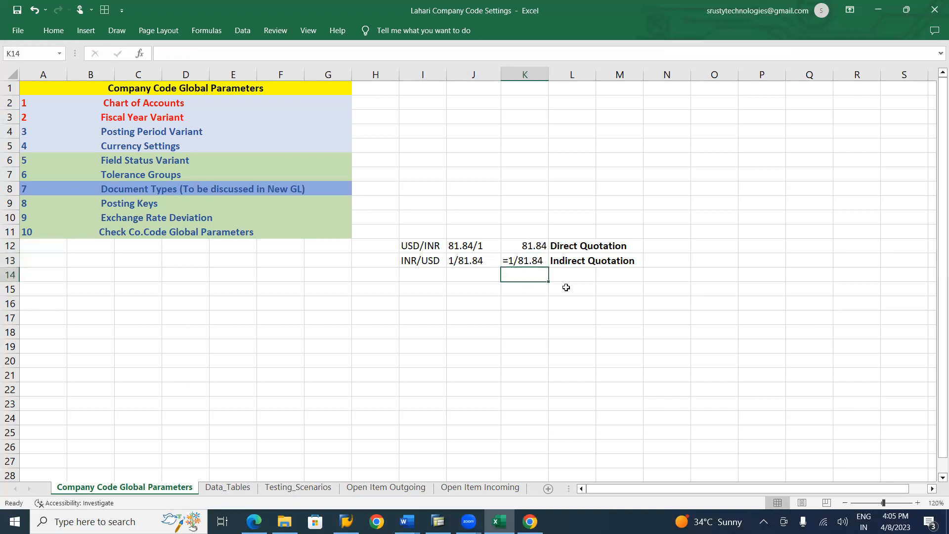
Try filling the direct quotation formula from K12 down into K13, and clear K13 again
{"action": "left_click", "coordinate": [536, 245]}
{"action": "key", "text": "Up"}
{"action": "left_click", "coordinate": [535, 244]}
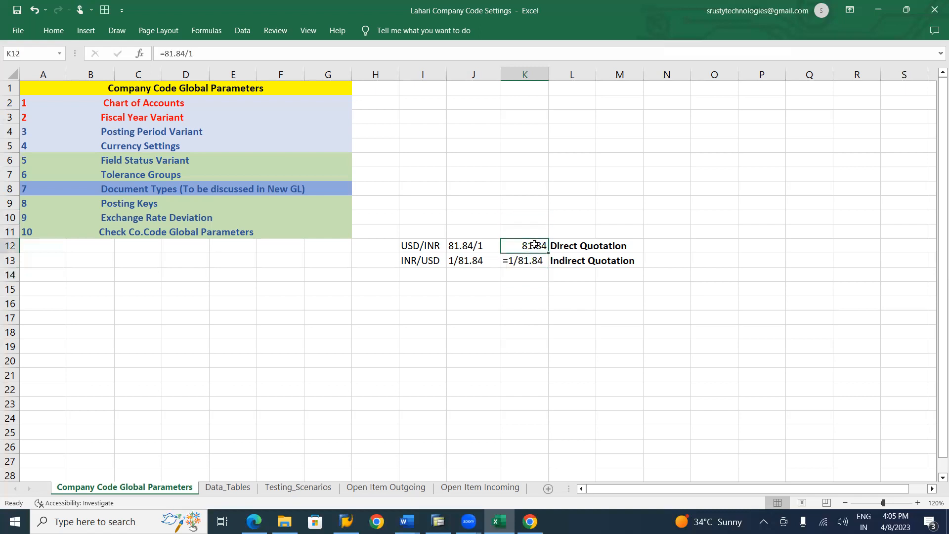
{"action": "left_click_drag", "start_coordinate": [550, 253], "coordinate": [547, 265]}
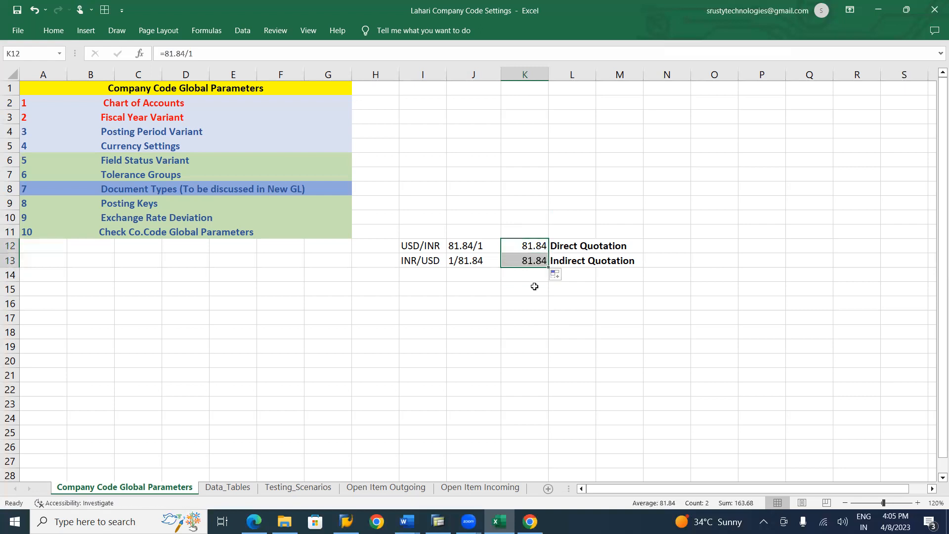
{"action": "left_click", "coordinate": [538, 259]}
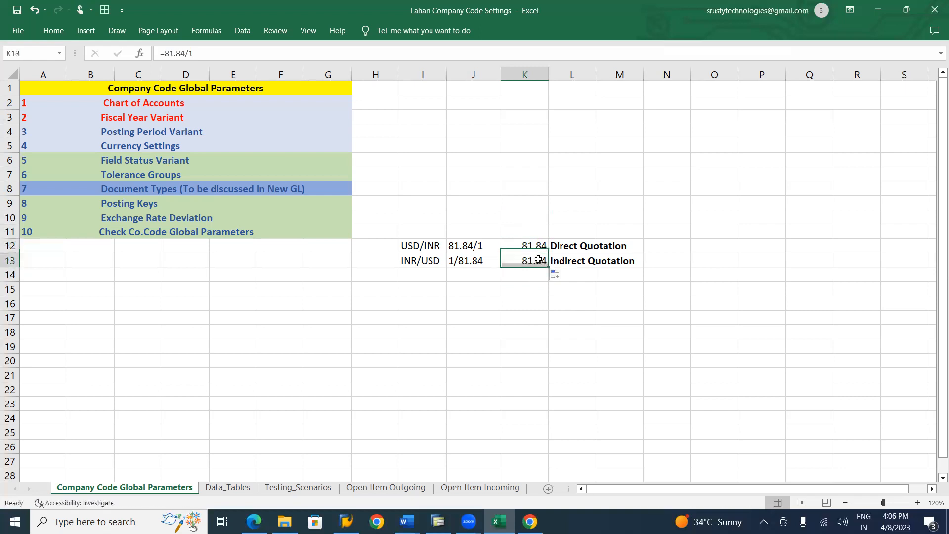
{"action": "key", "text": "Delete"}
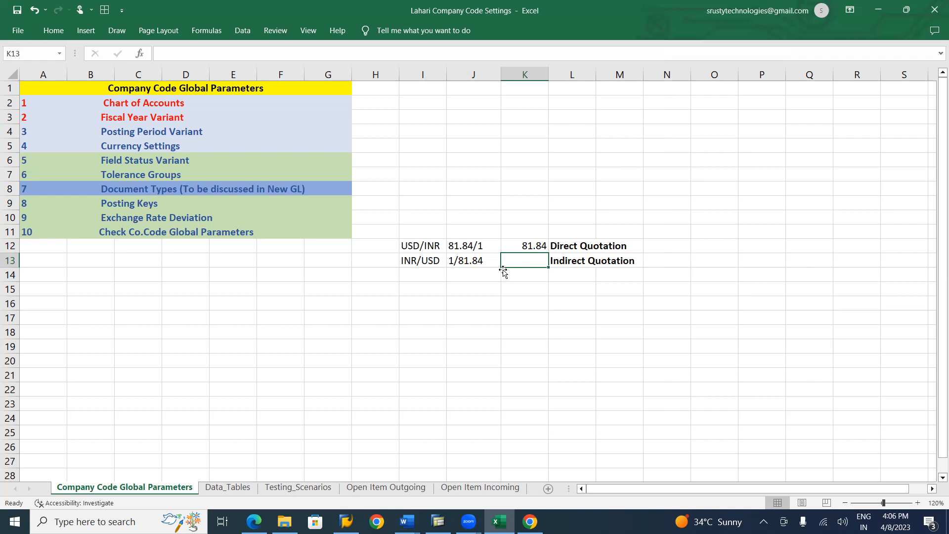
Undo the recent changes to cell K13 back to its original indirect quotation value
{"action": "key", "text": "ctrl+z"}
{"action": "key", "text": "ctrl+z"}
{"action": "key", "text": "ctrl+z"}
{"action": "key", "text": "ctrl+z"}
{"action": "key", "text": "ctrl+z"}
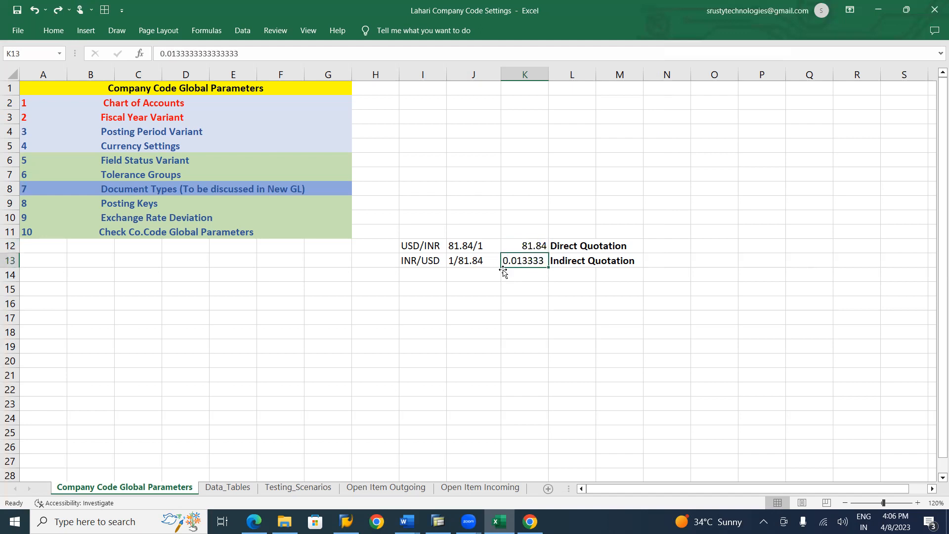
Clear the indirect quotation in cell K13 and enter =1/81.29 in its place
{"action": "left_click", "coordinate": [479, 261]}
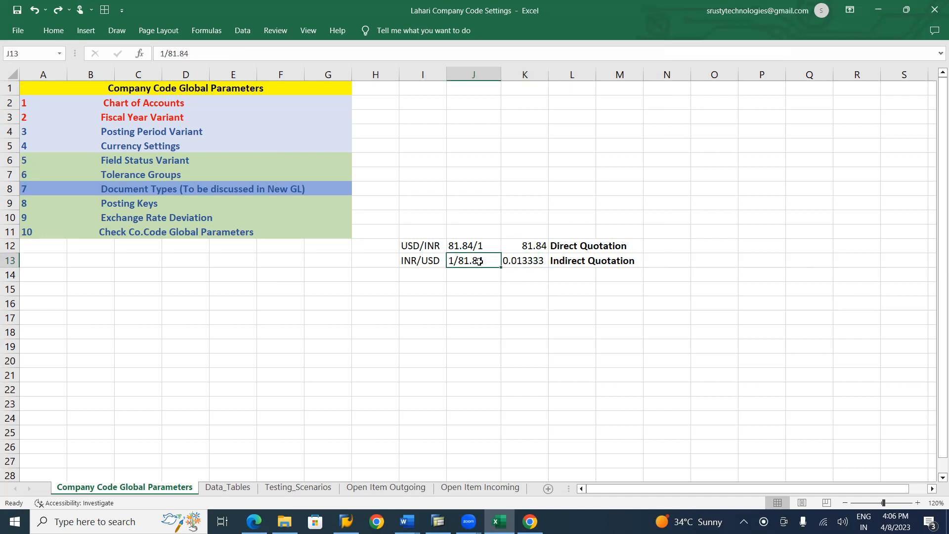
{"action": "left_click", "coordinate": [511, 265]}
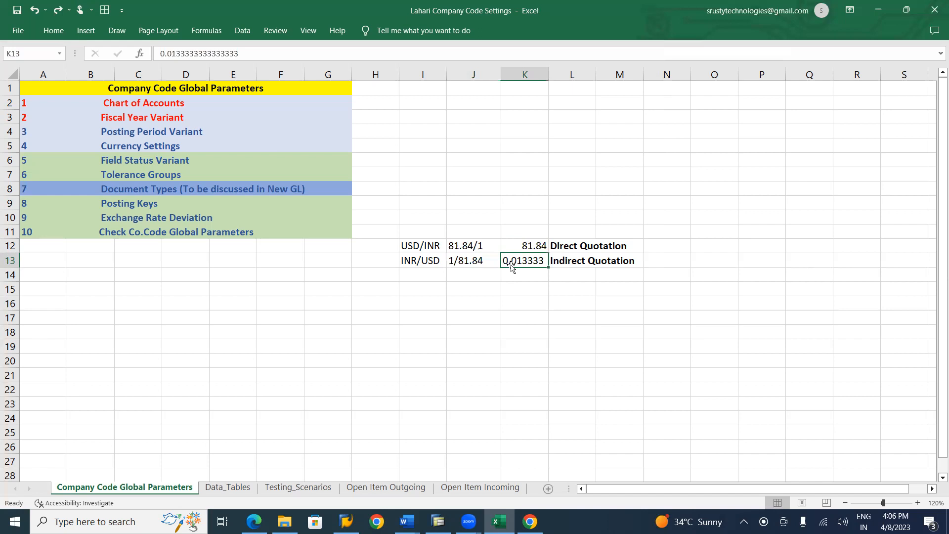
{"action": "key", "text": "Delete"}
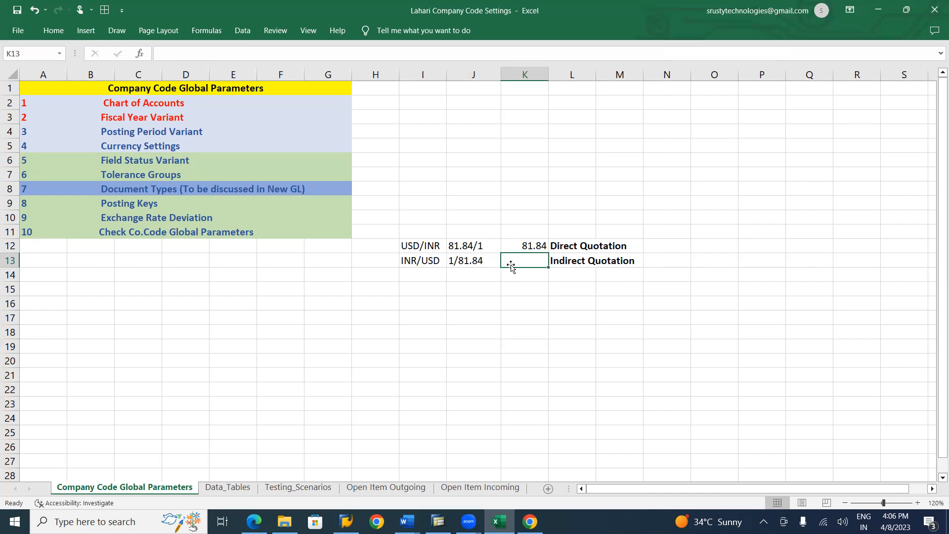
{"action": "type", "text": "="}
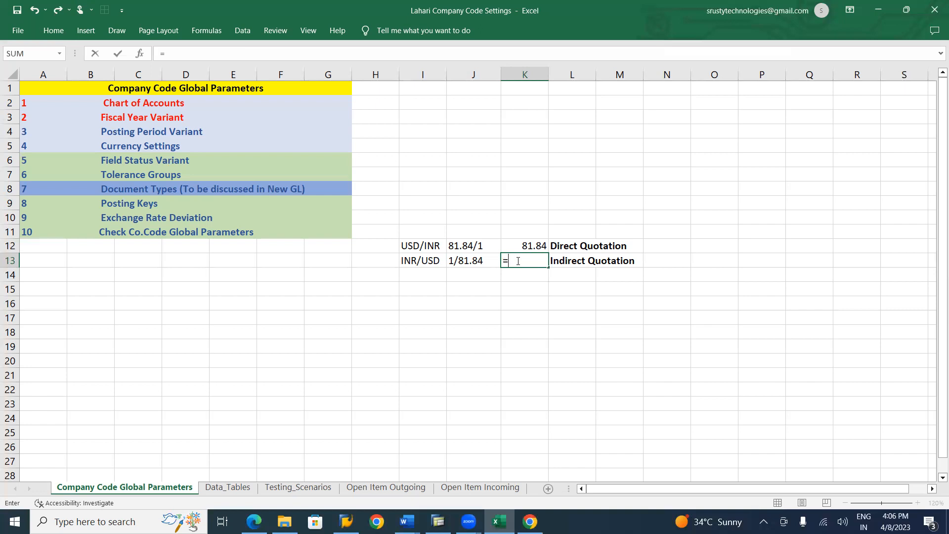
{"action": "type", "text": "1/81.29"}
{"action": "key", "text": "Return"}
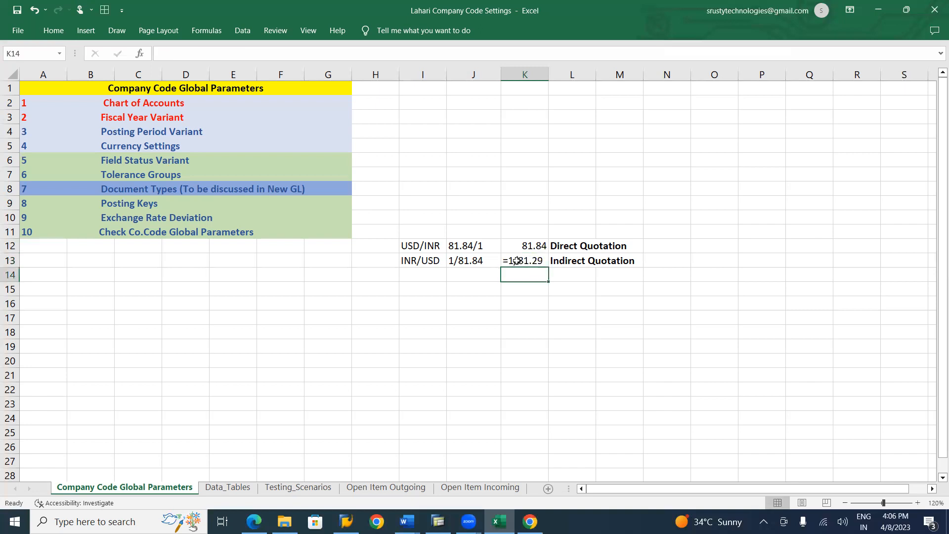
Enter the test formula =1/81 in the empty cell L18
{"action": "left_click", "coordinate": [590, 329]}
{"action": "type", "text": "="}
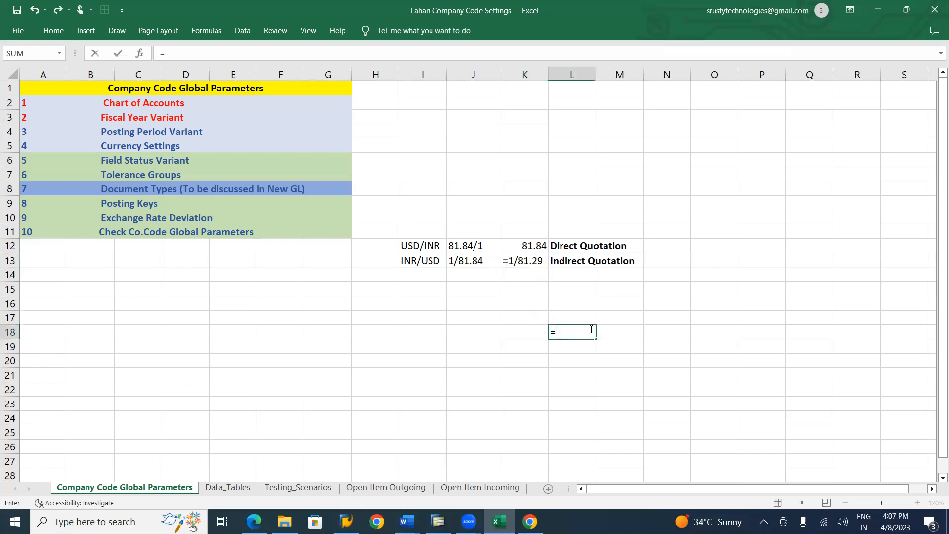
{"action": "type", "text": "1/81"}
{"action": "key", "text": "Return"}
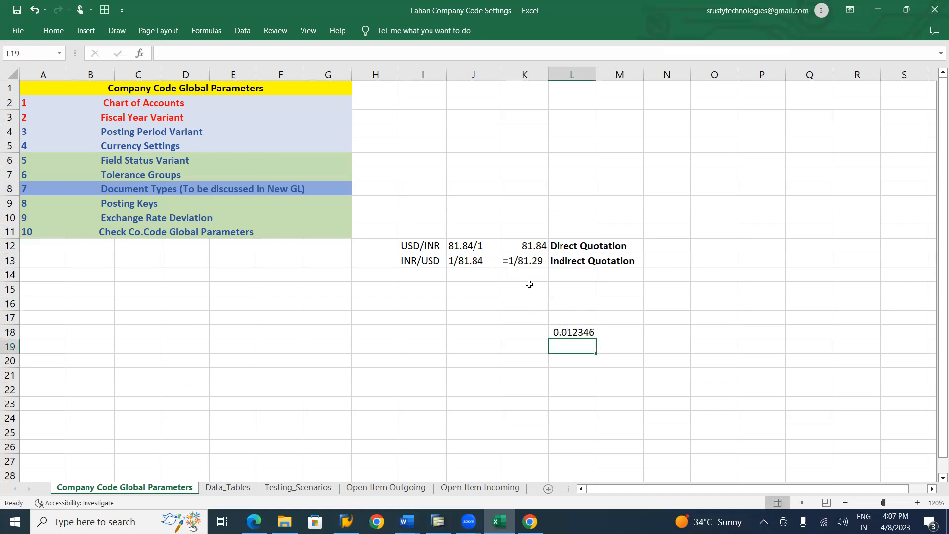
Replace the content of cell K13 with 1/81.84, without a leading equals sign
{"action": "left_click", "coordinate": [523, 262]}
{"action": "key", "text": "Delete"}
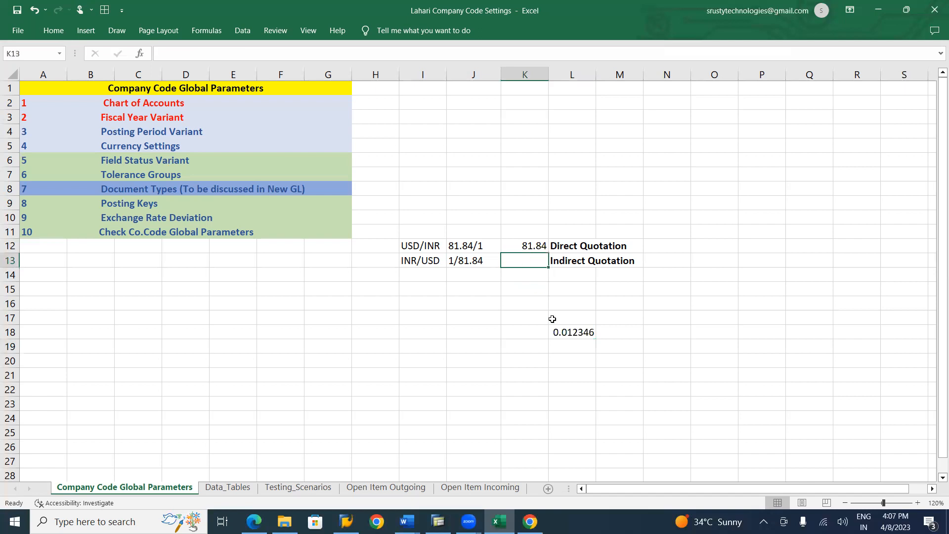
{"action": "type", "text": "1/"}
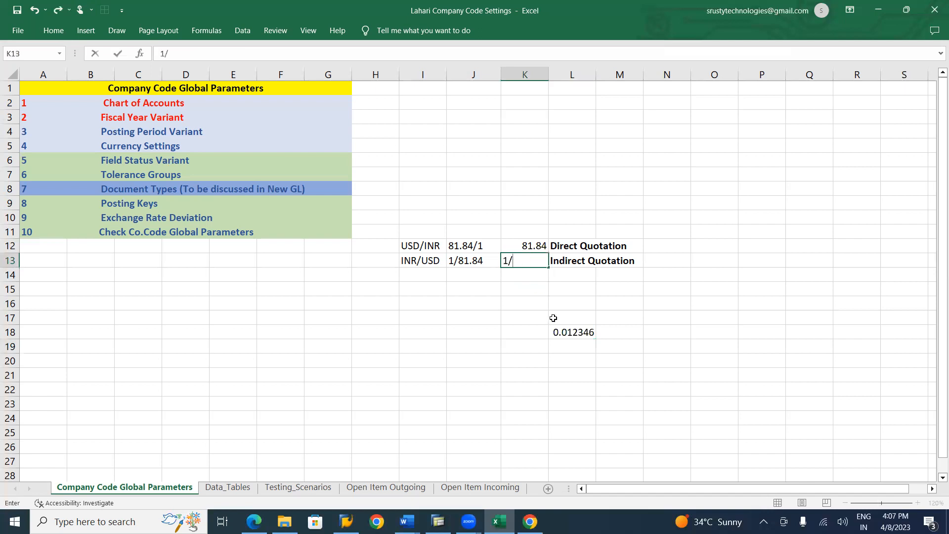
{"action": "type", "text": "81.84"}
{"action": "key", "text": "Return"}
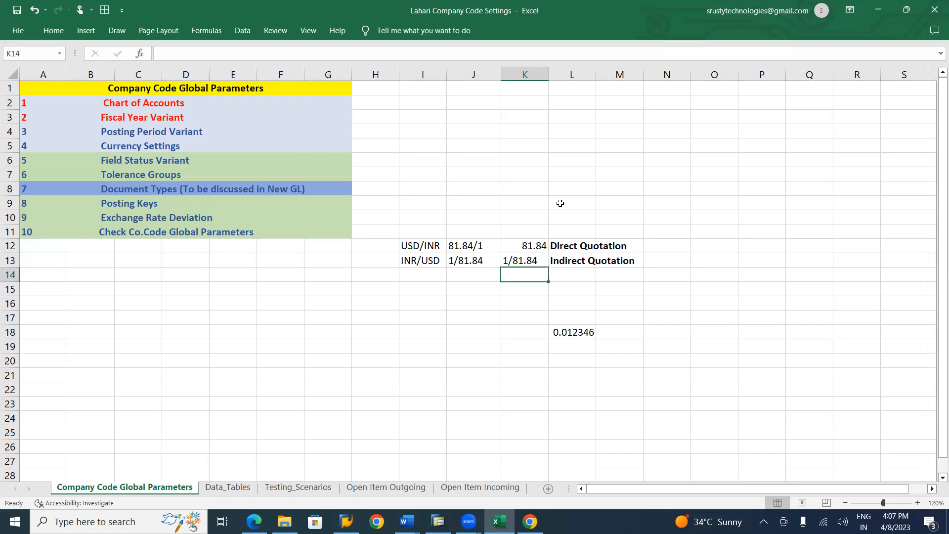
Apply the General number format to the empty cell K6
{"action": "left_click", "coordinate": [54, 31]}
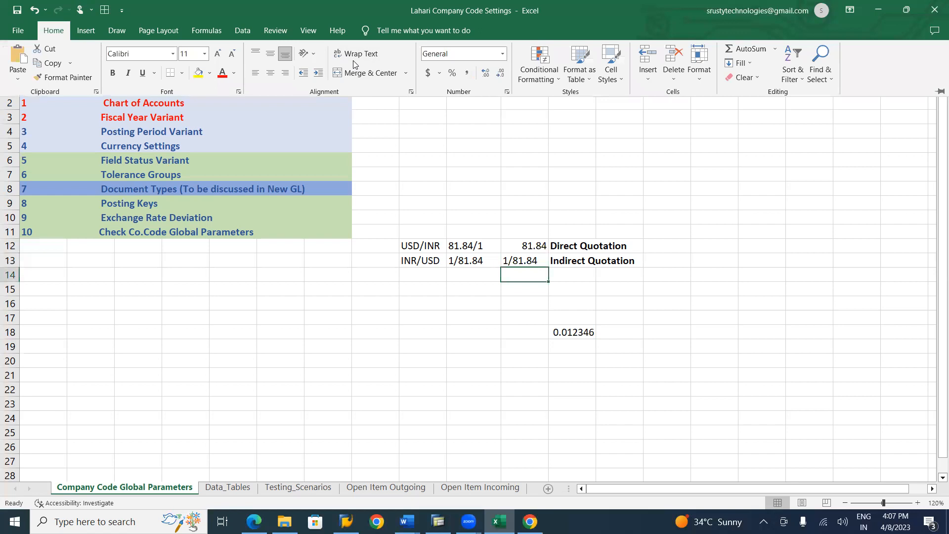
{"action": "left_click", "coordinate": [354, 64]}
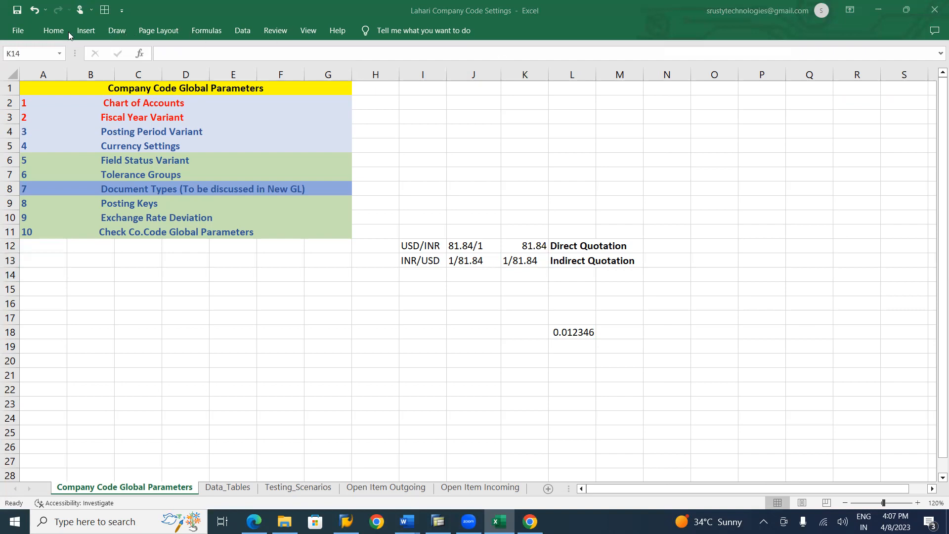
{"action": "left_click", "coordinate": [506, 163]}
{"action": "left_click", "coordinate": [61, 32]}
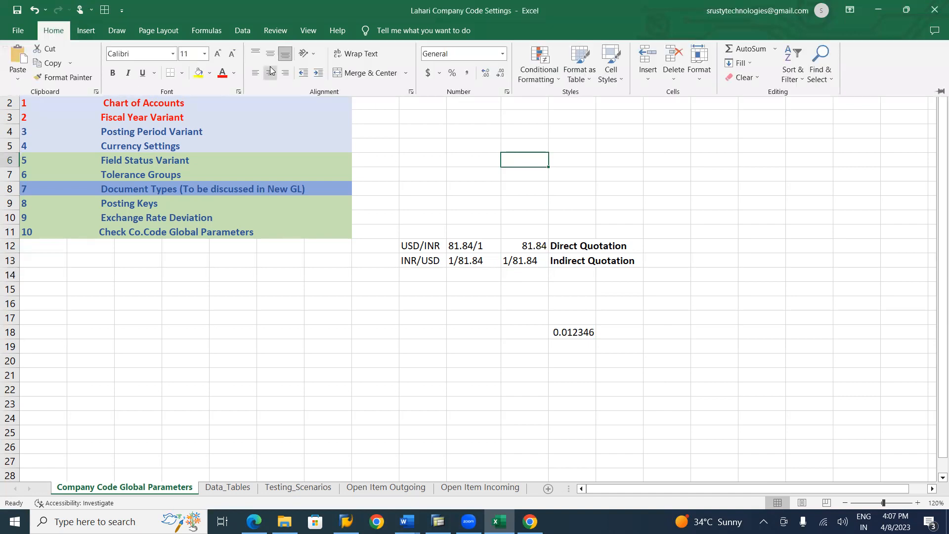
{"action": "left_click", "coordinate": [503, 54]}
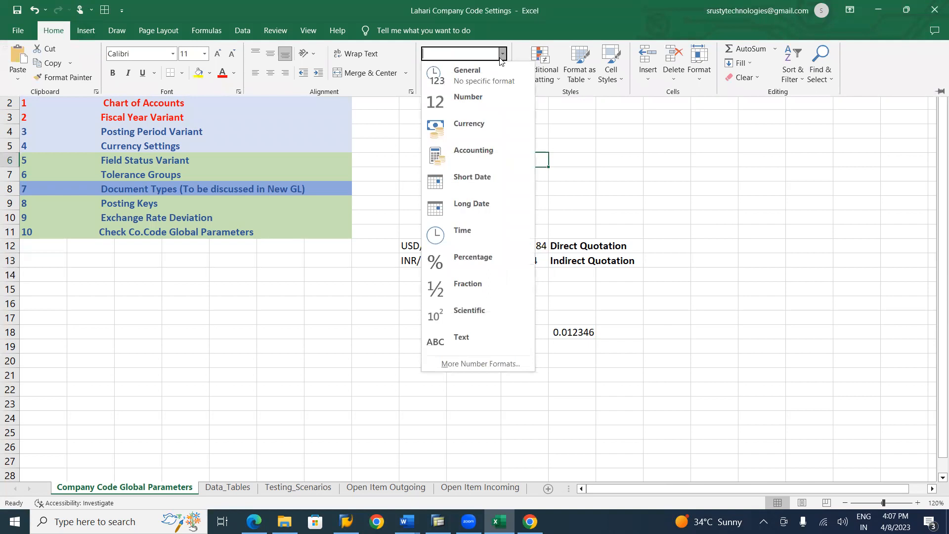
{"action": "left_click", "coordinate": [483, 73]}
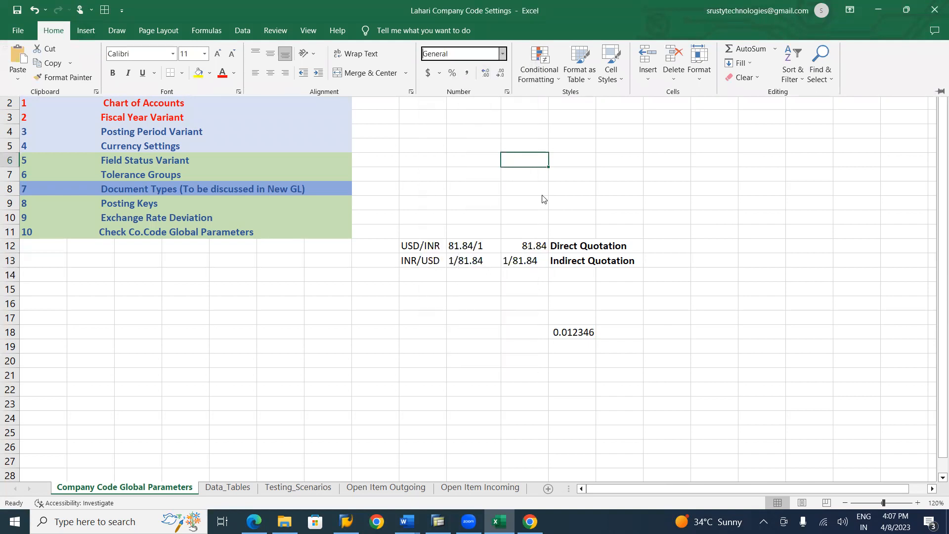
Change the number format of the indirect quotation cell K13 from Text to General
{"action": "left_click", "coordinate": [512, 261]}
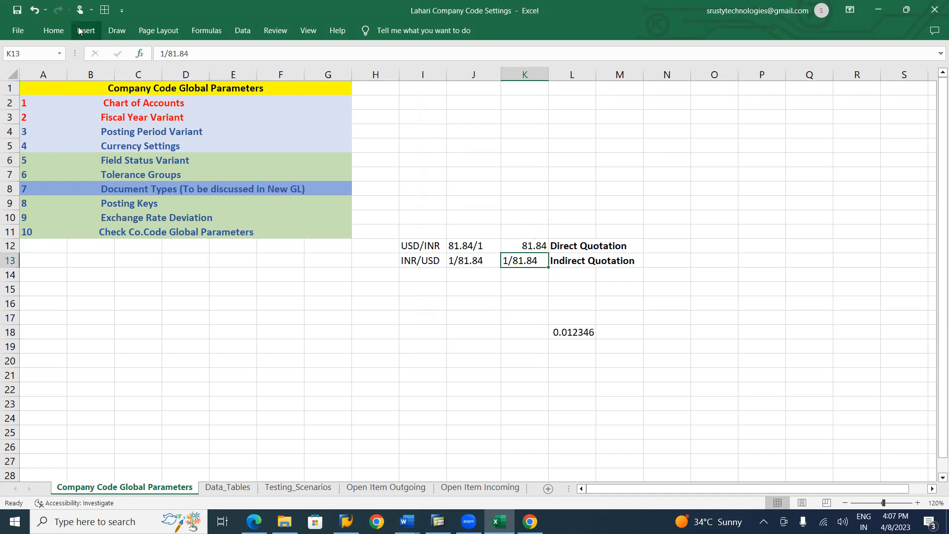
{"action": "left_click", "coordinate": [55, 31]}
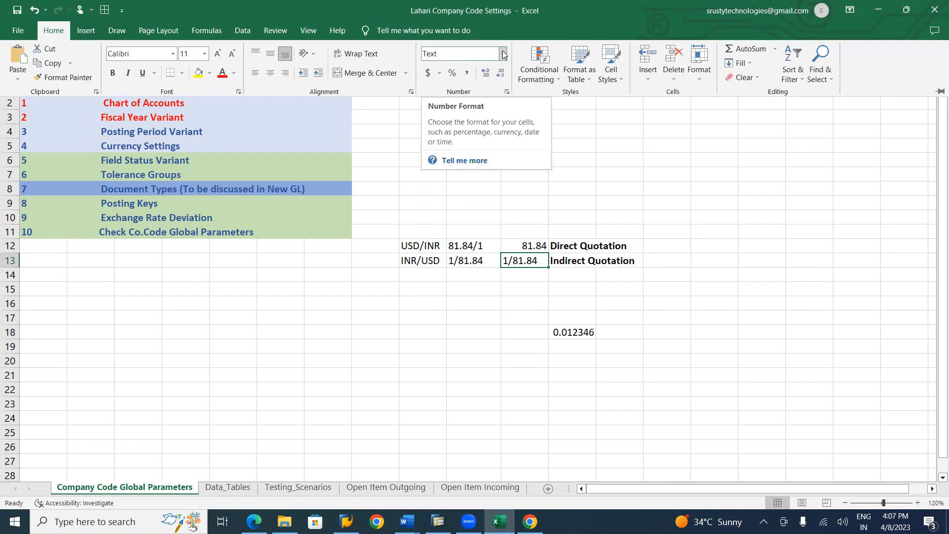
{"action": "left_click", "coordinate": [467, 54]}
{"action": "key", "text": "BackSpace"}
{"action": "key", "text": "BackSpace"}
{"action": "key", "text": "BackSpace"}
{"action": "key", "text": "BackSpace"}
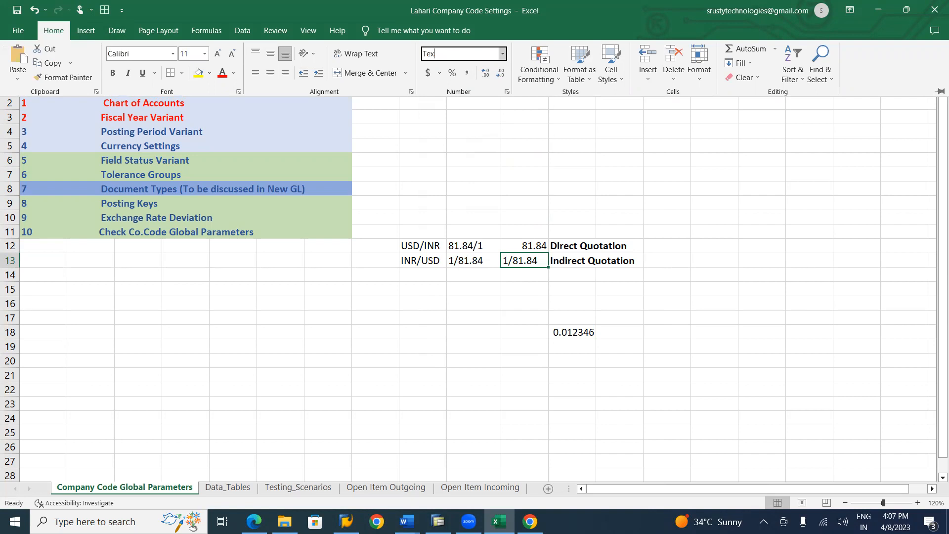
{"action": "type", "text": "General"}
{"action": "key", "text": "Return"}
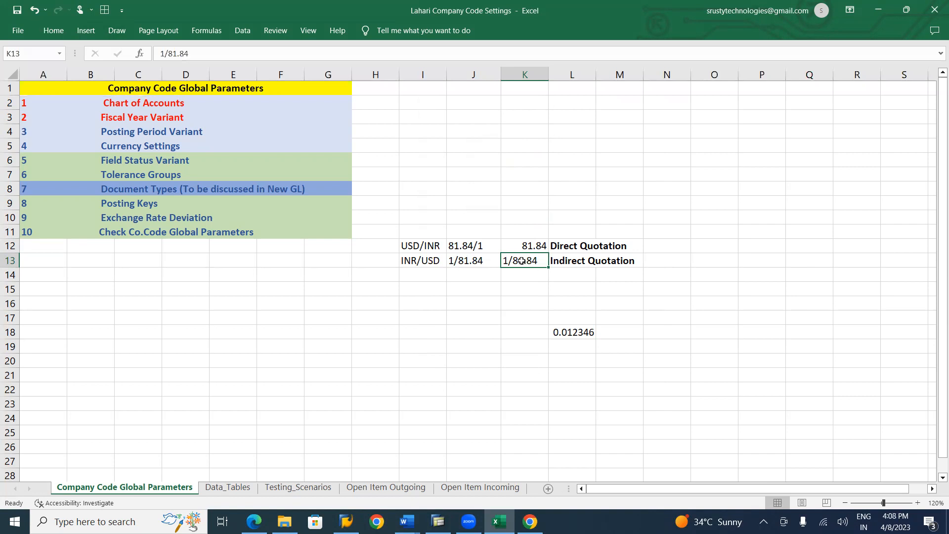
Enter the formula =1/81.84 in cell K13 as the indirect quotation
{"action": "type", "text": "=1"}
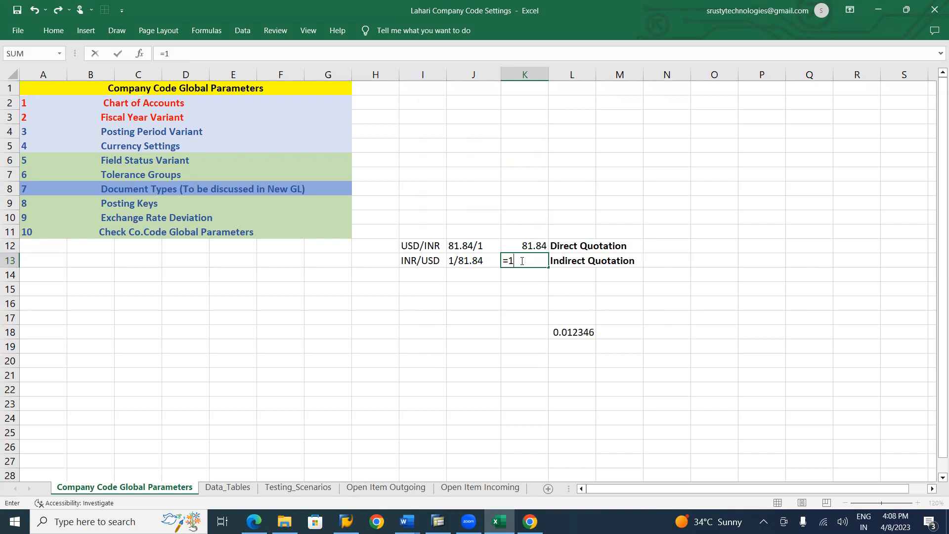
{"action": "type", "text": "/81.84"}
{"action": "key", "text": "Return"}
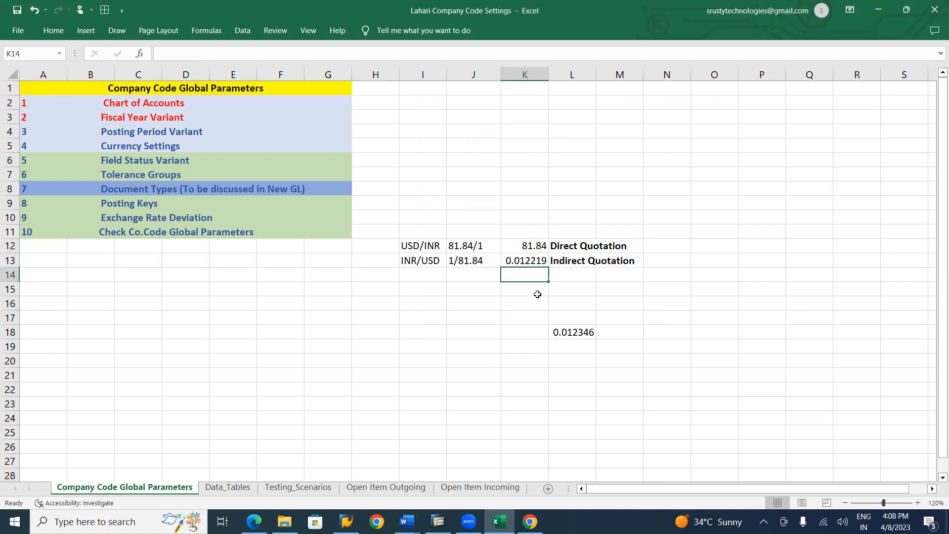
Clear the test formula from cell L18
{"action": "left_click", "coordinate": [570, 334]}
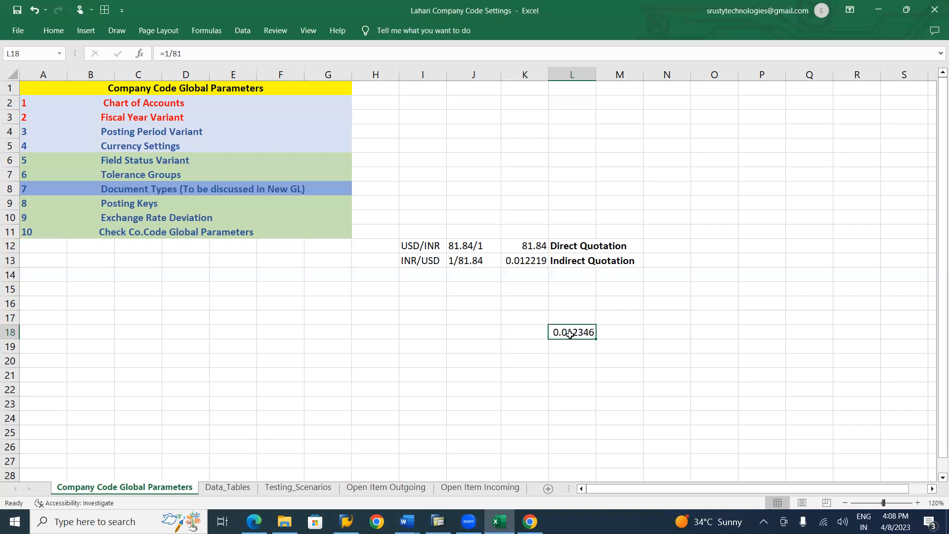
{"action": "key", "text": "Delete"}
{"action": "left_click", "coordinate": [449, 250]}
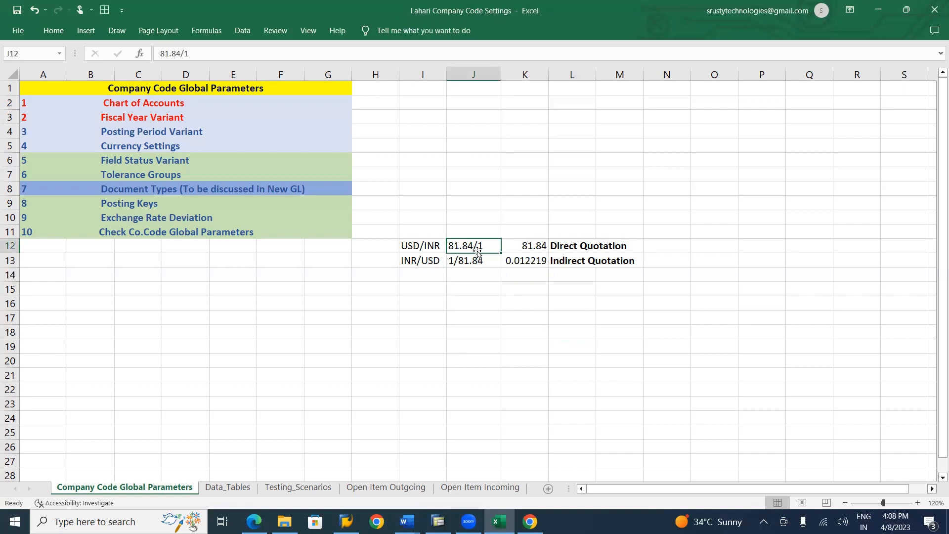
{"action": "left_click", "coordinate": [574, 246]}
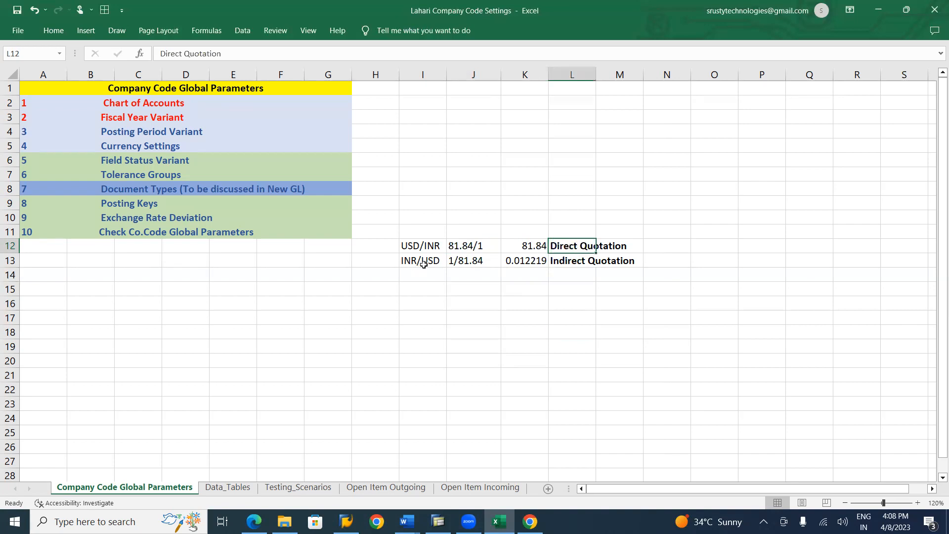
{"action": "left_click", "coordinate": [571, 259]}
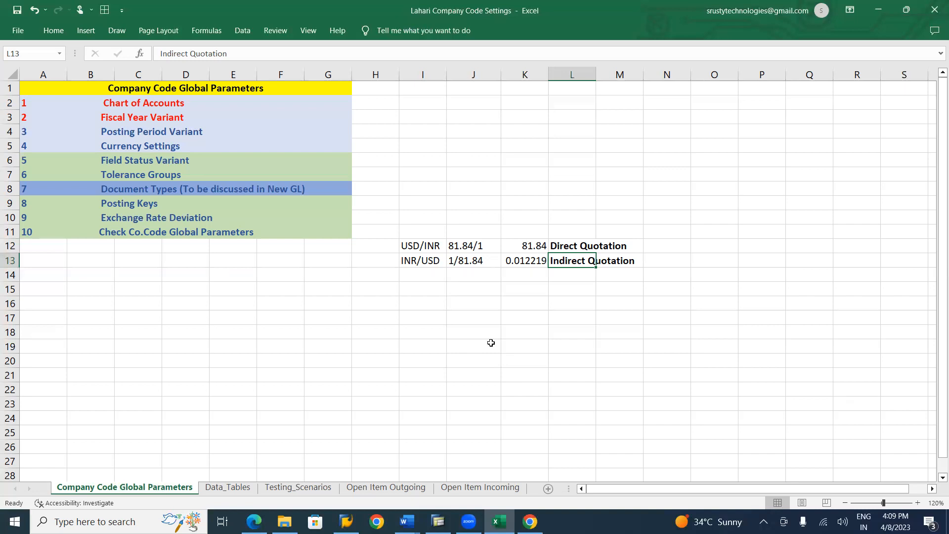
Highlight the Direct Quotation label in cell L12 with a yellow fill
{"action": "left_click", "coordinate": [576, 244]}
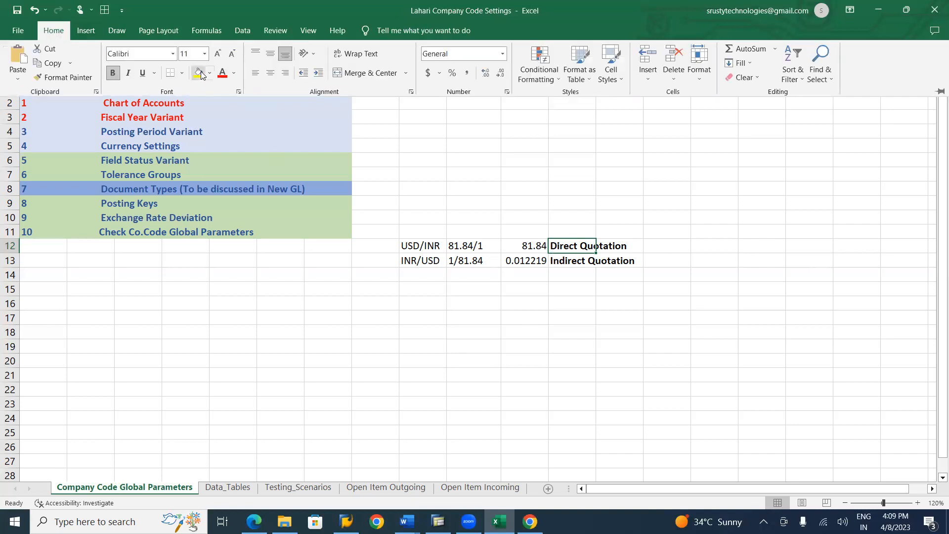
{"action": "left_click", "coordinate": [198, 73]}
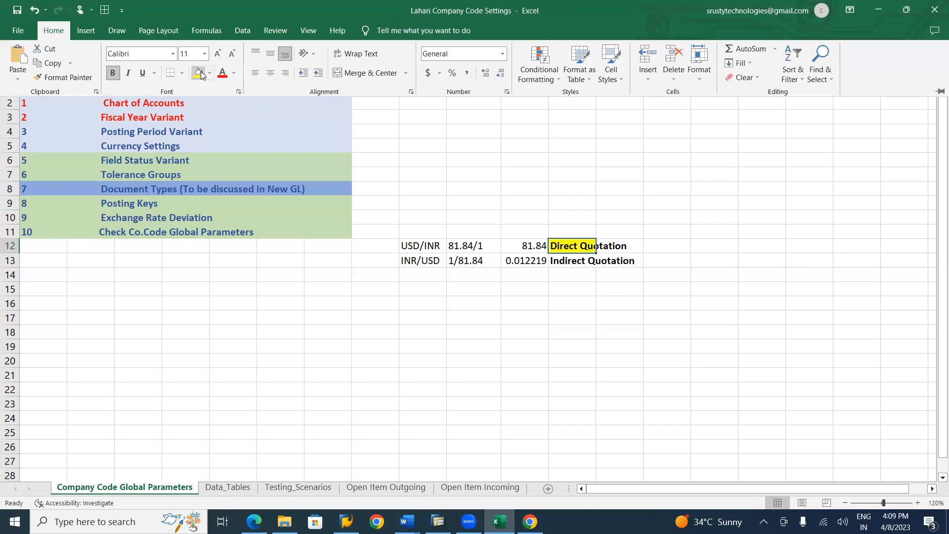
{"action": "left_click", "coordinate": [459, 381]}
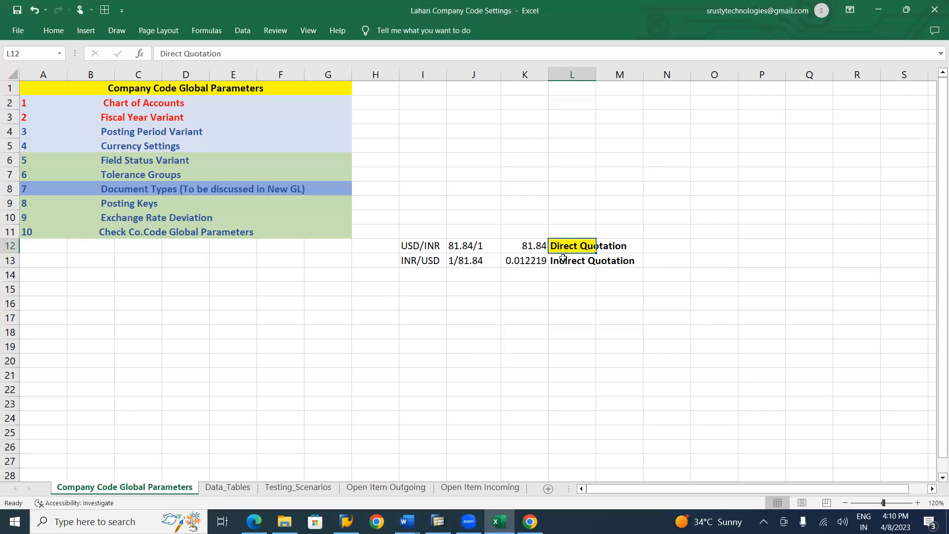
Switch to SAP and start a new exchange rate entry with type M, valid from 08.04.2023
{"action": "key", "text": "alt+Tab"}
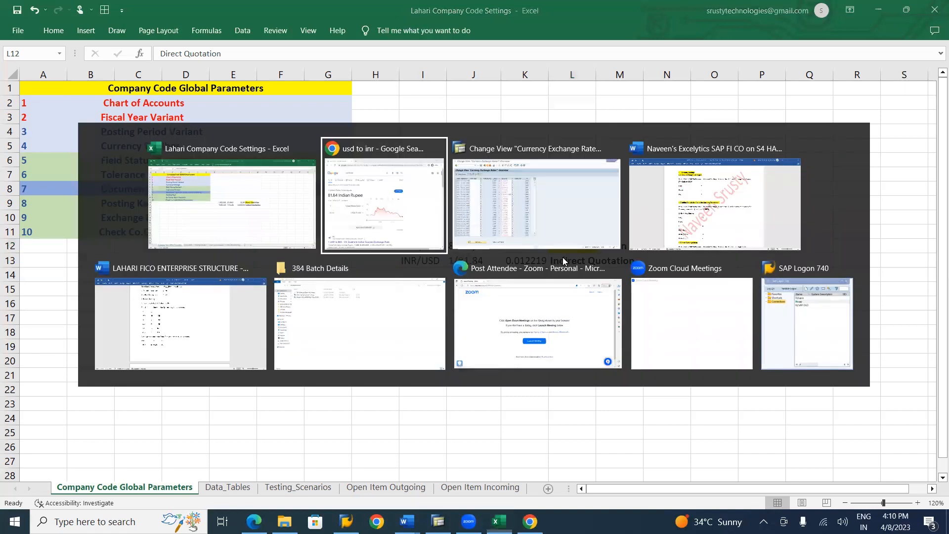
{"action": "key", "text": "alt+Tab"}
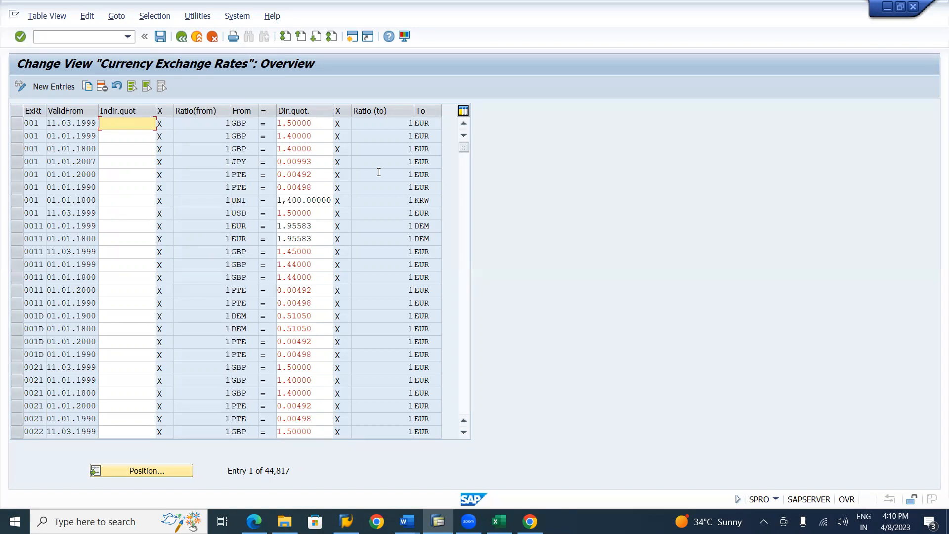
{"action": "left_click", "coordinate": [38, 87]}
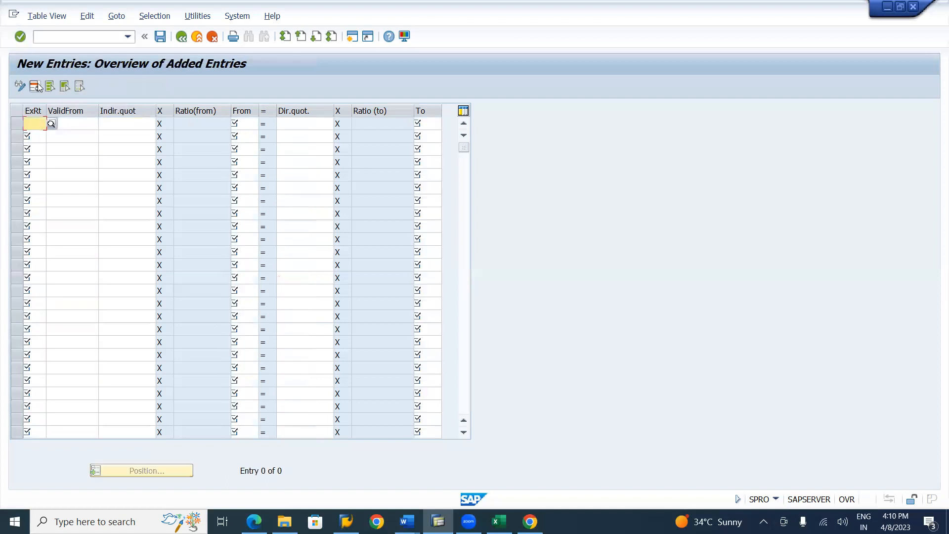
{"action": "type", "text": "M"}
{"action": "key", "text": "Tab"}
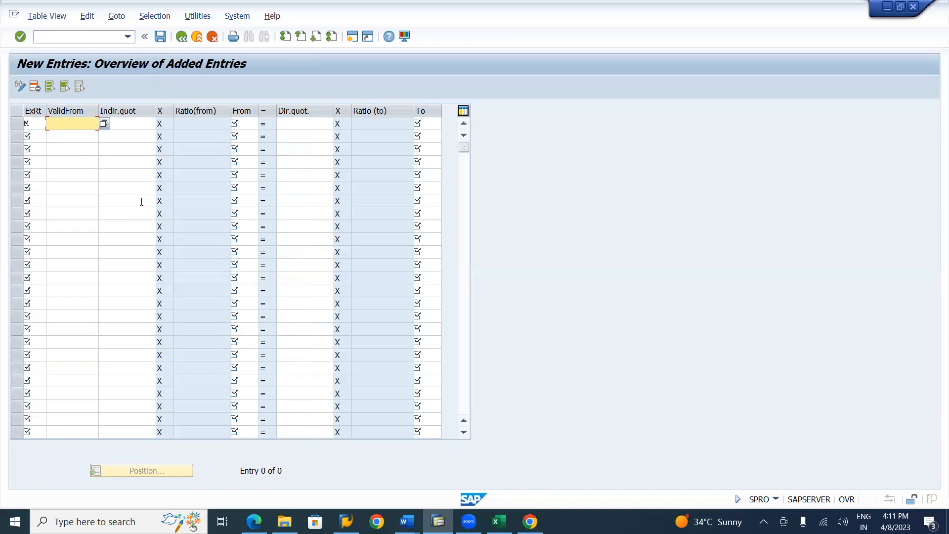
{"action": "key", "text": "F4"}
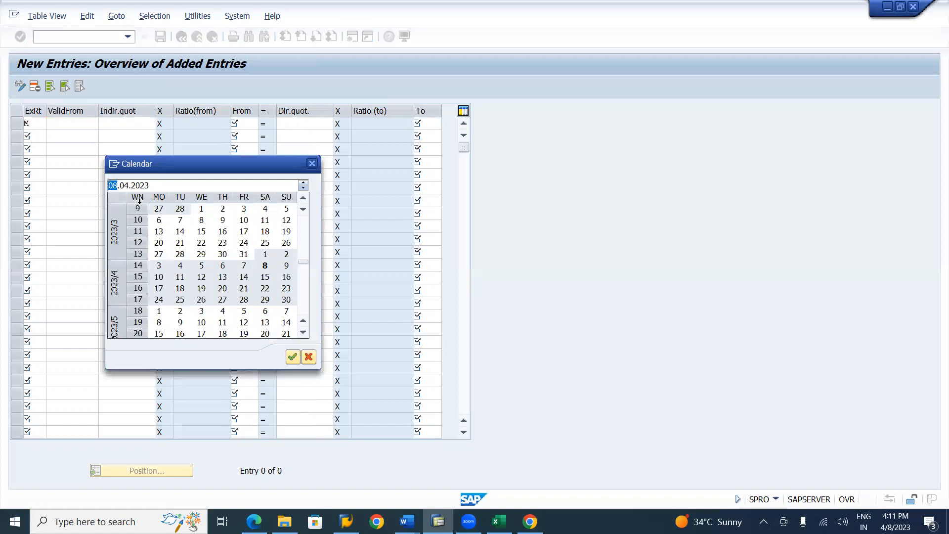
{"action": "key", "text": "Tab"}
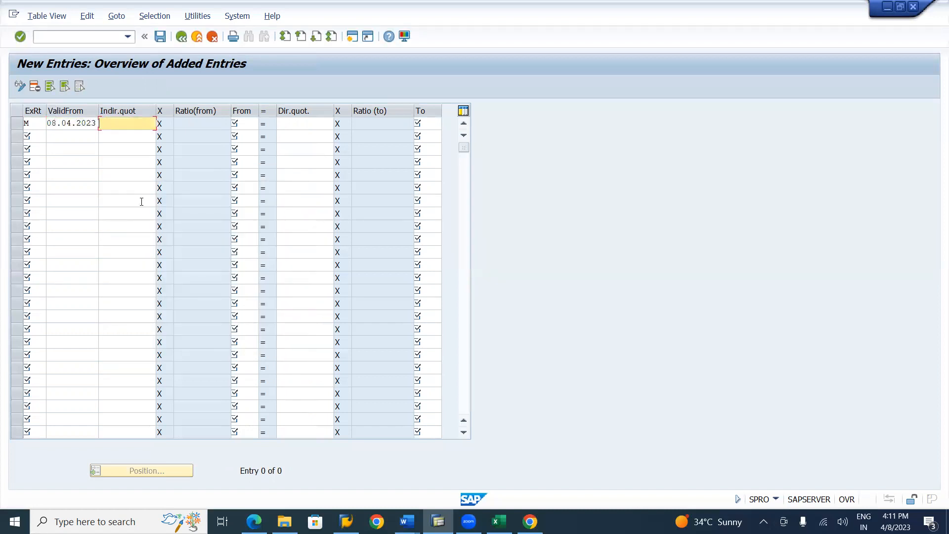
Set the source currency of the first exchange rate entry to USD
{"action": "key", "text": "Tab"}
{"action": "key", "text": "Tab"}
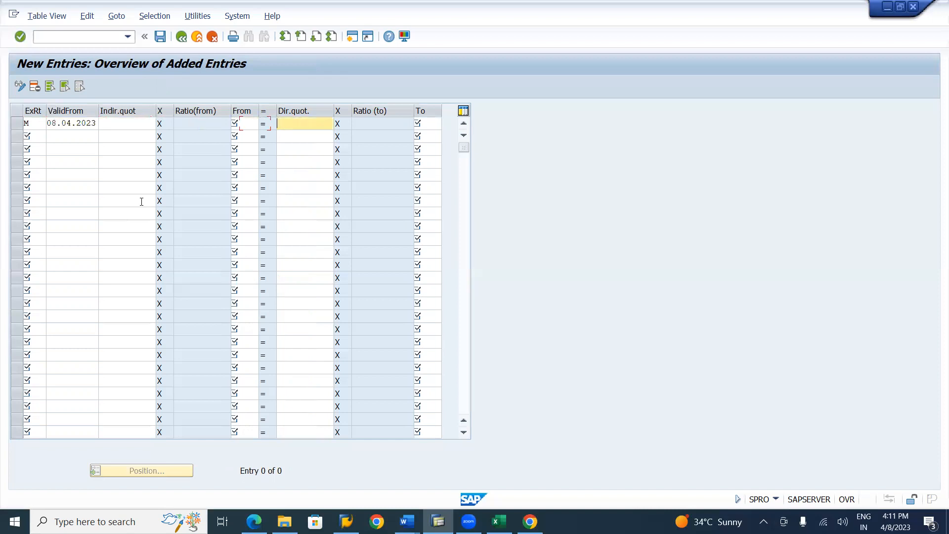
{"action": "key", "text": "shift+Tab"}
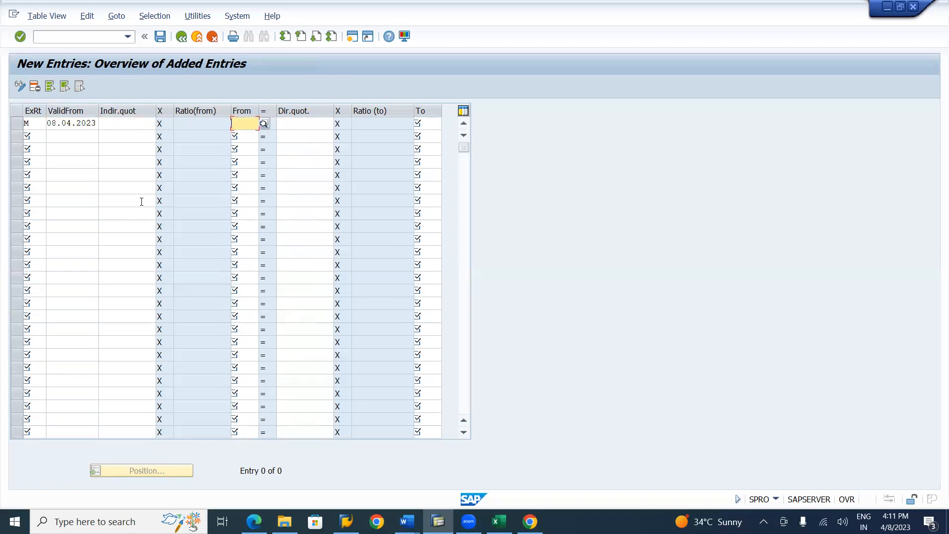
{"action": "type", "text": "USD"}
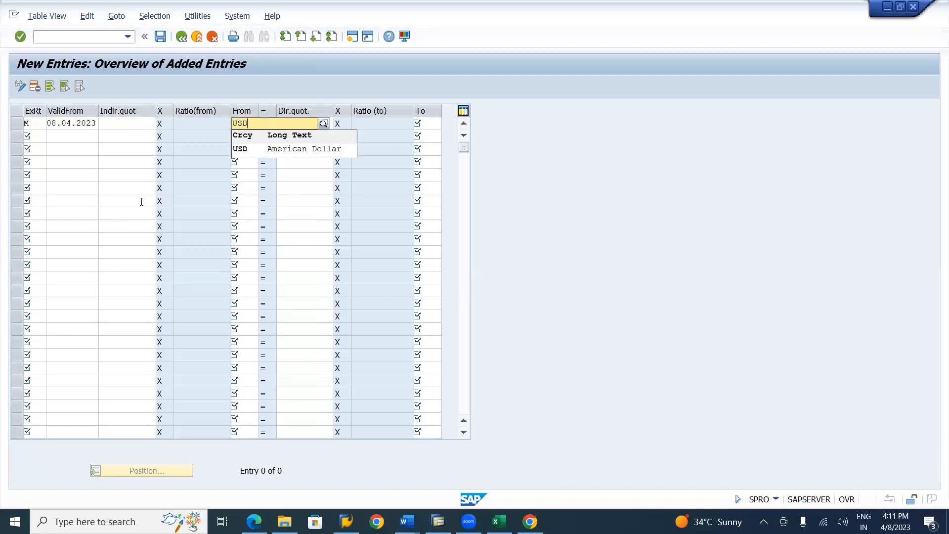
{"action": "key", "text": "Tab"}
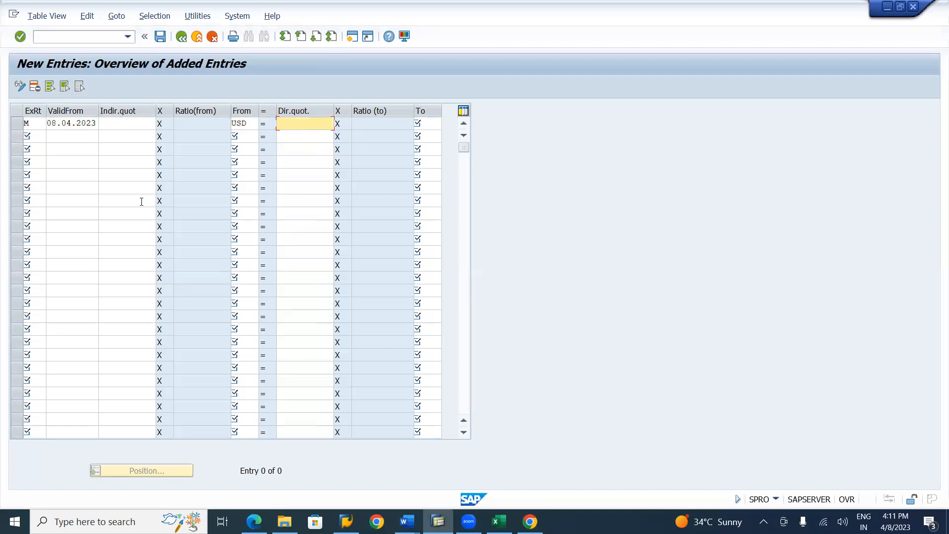
Give the USD entry a direct quotation of 82.29 and the target currency INR
{"action": "type", "text": "82"}
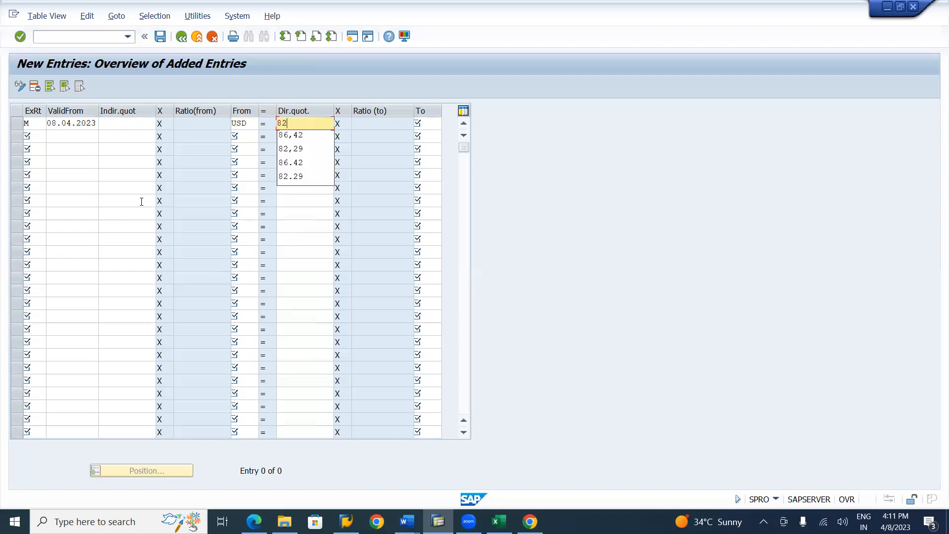
{"action": "key", "text": "Down"}
{"action": "key", "text": "Down"}
{"action": "key", "text": "Tab"}
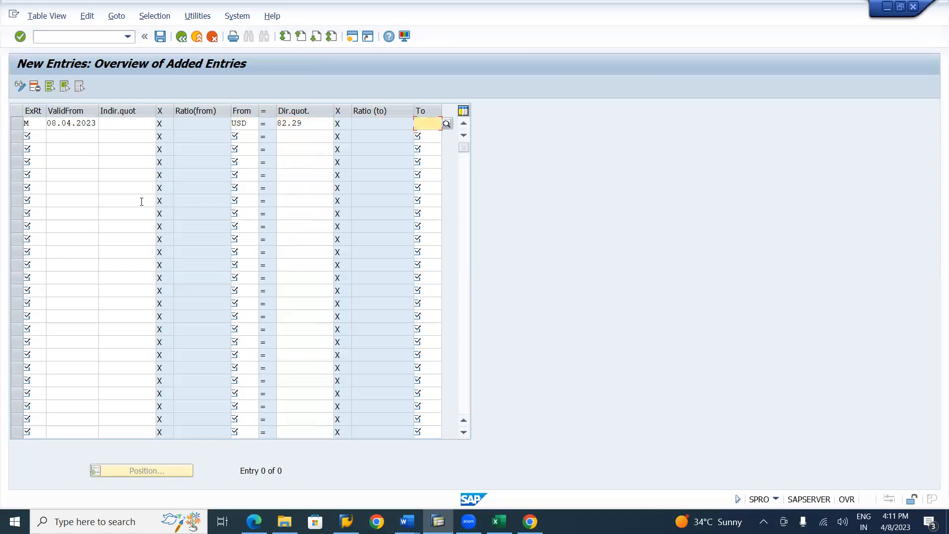
{"action": "type", "text": "INR"}
{"action": "key", "text": "Down"}
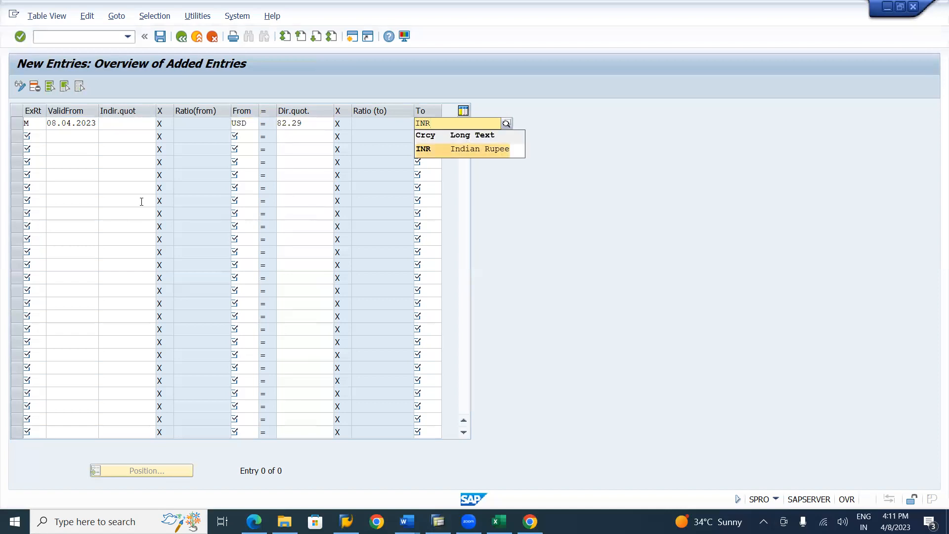
{"action": "key", "text": "Return"}
{"action": "key", "text": "Tab"}
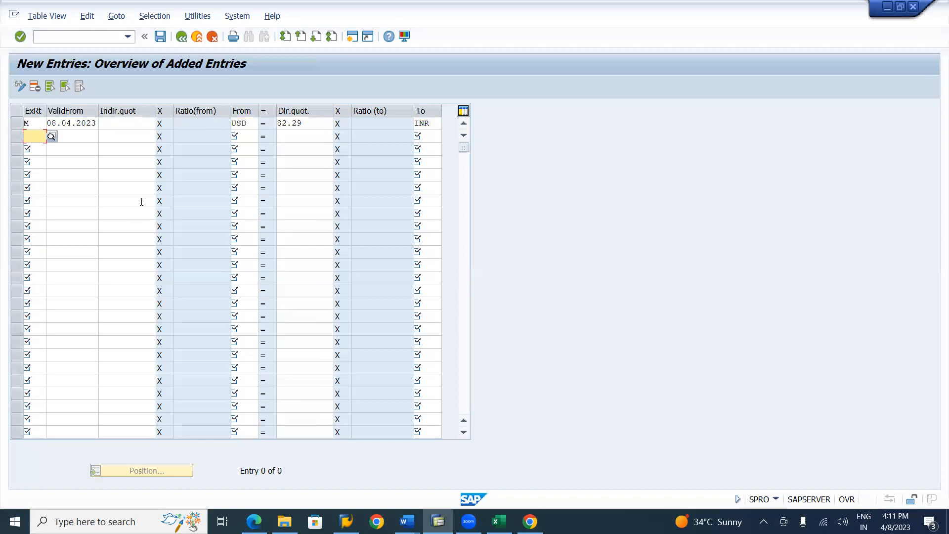
Start a second type M entry, copying the valid-from date 08.04.2023 from the first row
{"action": "type", "text": "M"}
{"action": "key", "text": "Tab"}
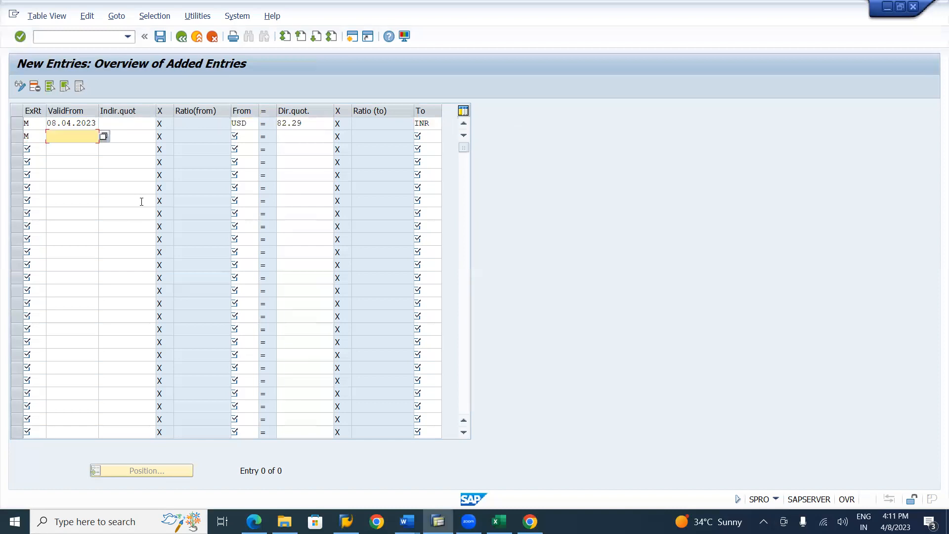
{"action": "key", "text": "Up"}
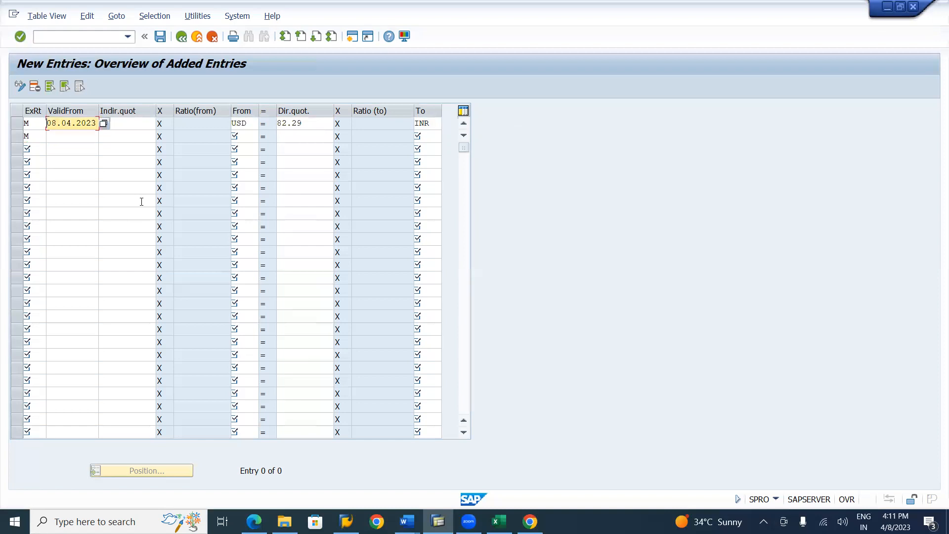
{"action": "key", "text": "ctrl+c"}
{"action": "key", "text": "Down"}
{"action": "key", "text": "ctrl+v"}
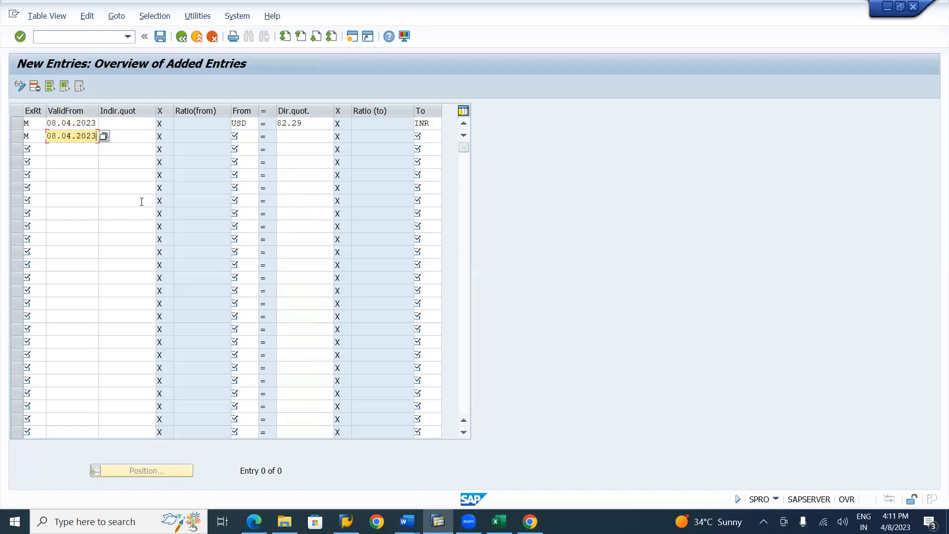
Set the second entry's currencies from EUR to INR, leaving its quotation blank
{"action": "key", "text": "Tab"}
{"action": "key", "text": "Tab"}
{"action": "type", "text": "EUR"}
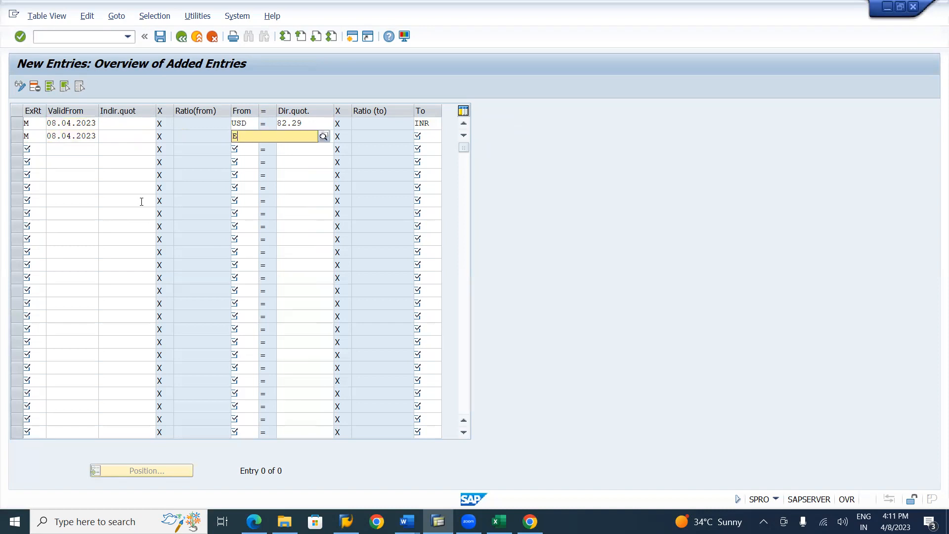
{"action": "key", "text": "Down"}
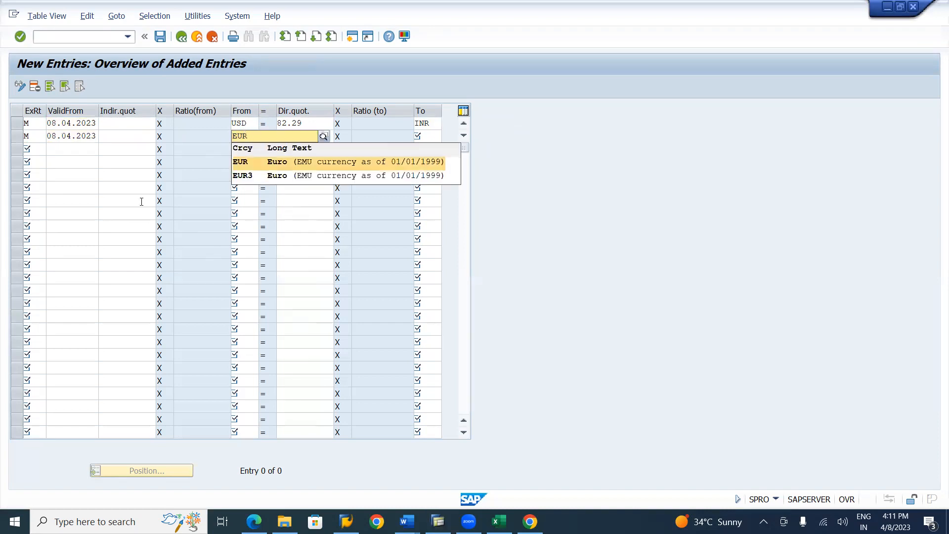
{"action": "key", "text": "Return"}
{"action": "key", "text": "Tab"}
{"action": "key", "text": "Tab"}
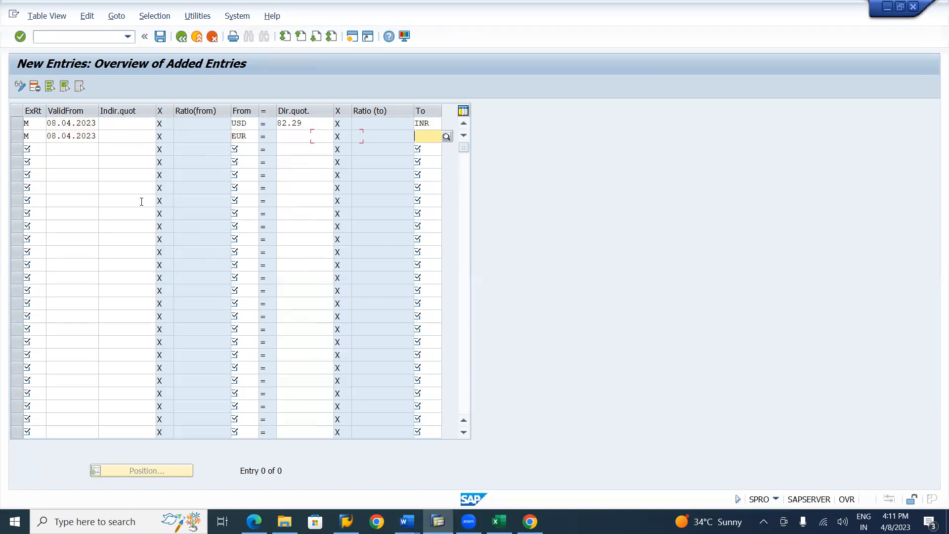
{"action": "type", "text": "INR"}
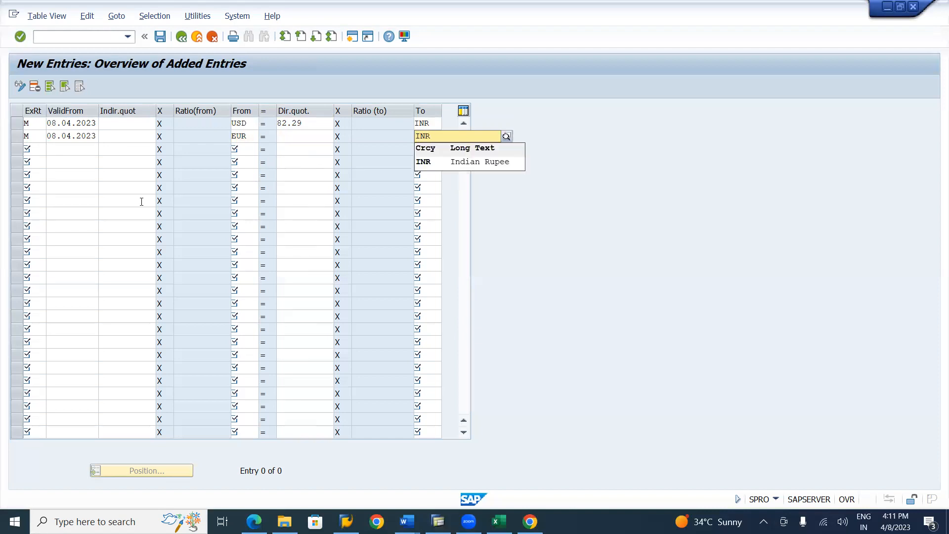
{"action": "key", "text": "Tab"}
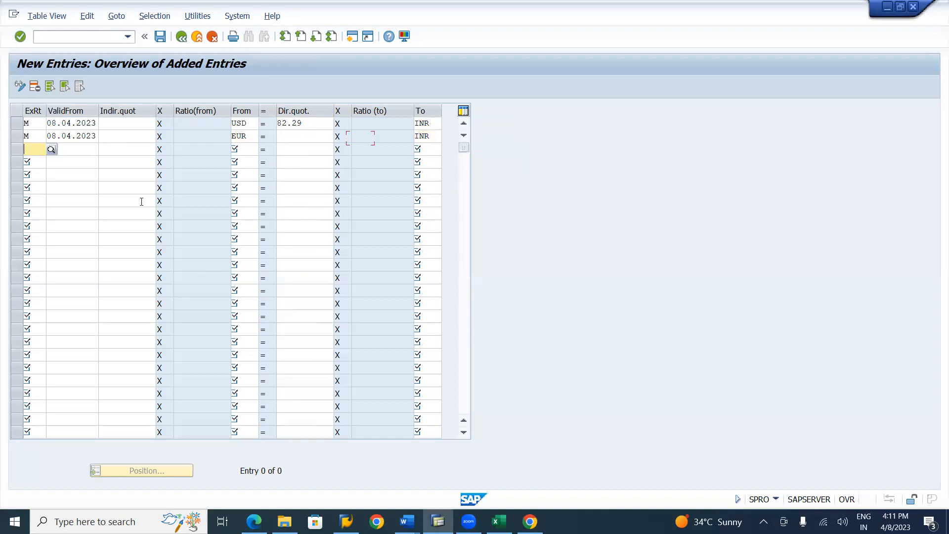
Add a third type M entry valid from 08.04.2023 for GBP to INR, without a quotation
{"action": "type", "text": "M"}
{"action": "key", "text": "Tab"}
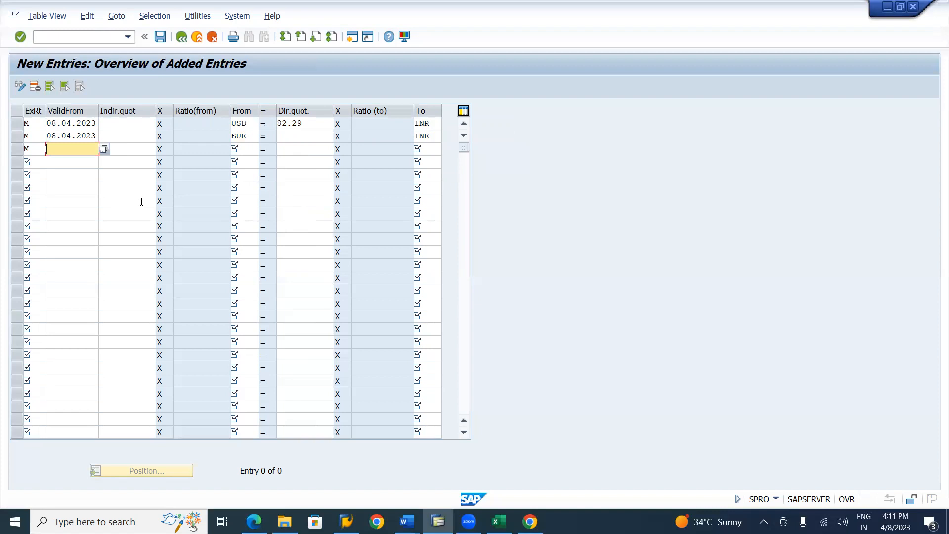
{"action": "type", "text": "08.04.2023"}
{"action": "key", "text": "Tab"}
{"action": "key", "text": "Tab"}
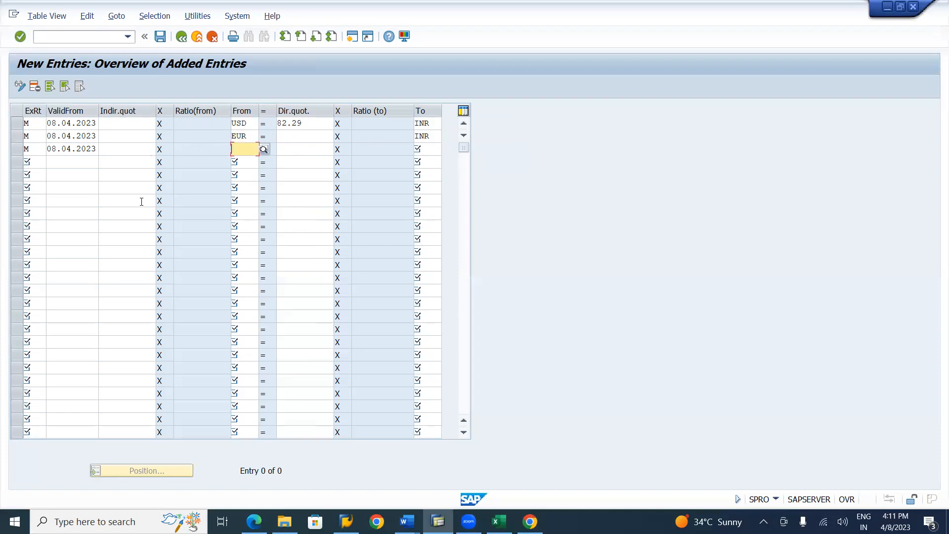
{"action": "type", "text": "GBP"}
{"action": "key", "text": "Tab"}
{"action": "key", "text": "Tab"}
{"action": "type", "text": "INR"}
Add a fourth type M entry valid from 08.04.2023 for SGD to INR, without a quotation
{"action": "key", "text": "Tab"}
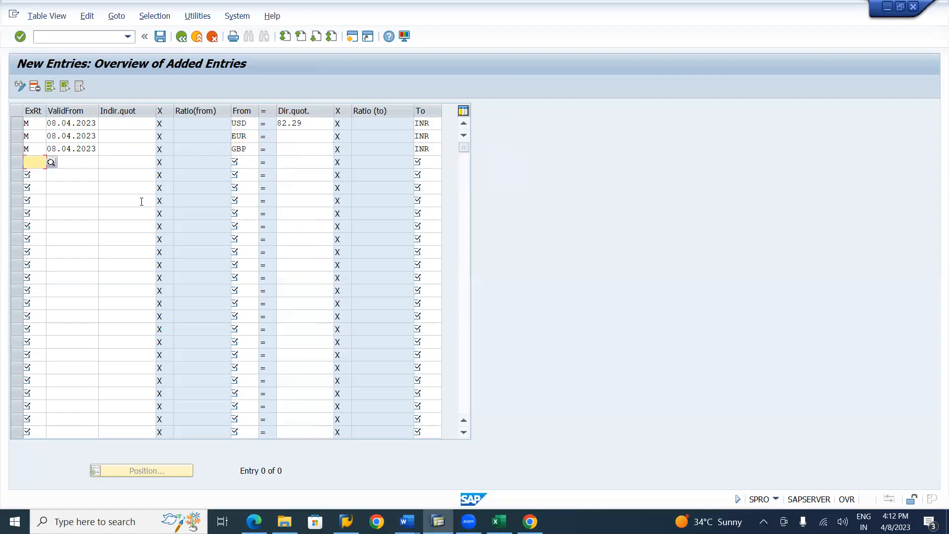
{"action": "type", "text": "M"}
{"action": "key", "text": "Tab"}
{"action": "key", "text": "ctrl+v"}
{"action": "key", "text": "Tab"}
{"action": "key", "text": "Tab"}
{"action": "type", "text": "SGD"}
Add a fifth type M entry valid from 08.04.2023 for CAD to INR, without a quotation
{"action": "key", "text": "Tab"}
{"action": "key", "text": "Tab"}
{"action": "type", "text": "INR"}
{"action": "key", "text": "Tab"}
{"action": "type", "text": "M"}
{"action": "key", "text": "Tab"}
{"action": "key", "text": "ctrl+v"}
{"action": "key", "text": "Tab"}
{"action": "key", "text": "Tab"}
{"action": "key", "text": "Tab"}
{"action": "type", "text": "CAD"}
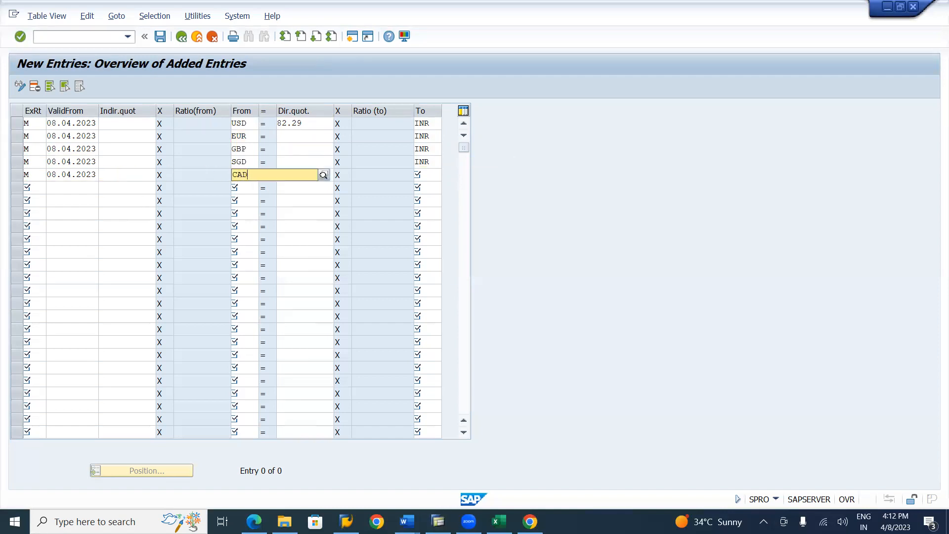
{"action": "key", "text": "Tab"}
{"action": "key", "text": "Tab"}
{"action": "key", "text": "Tab"}
{"action": "type", "text": "INR"}
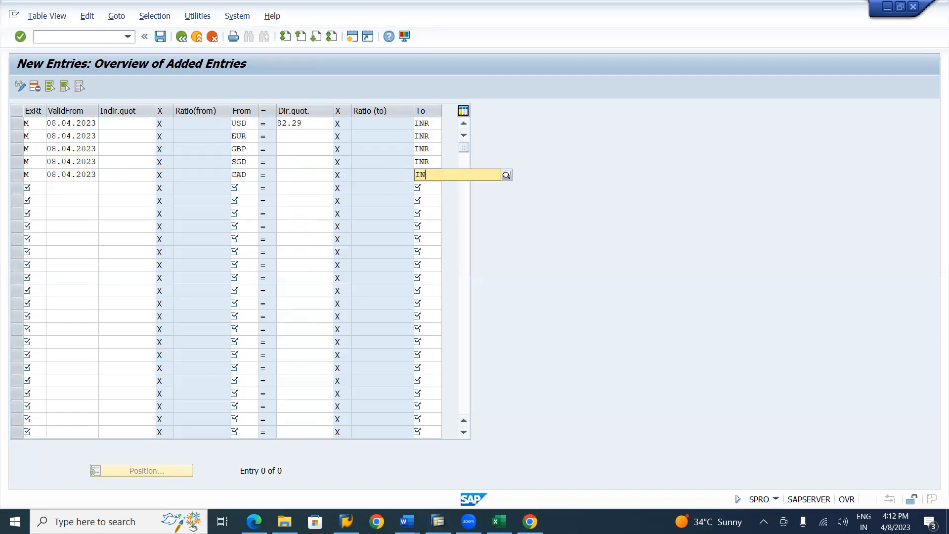
{"action": "key", "text": "Down"}
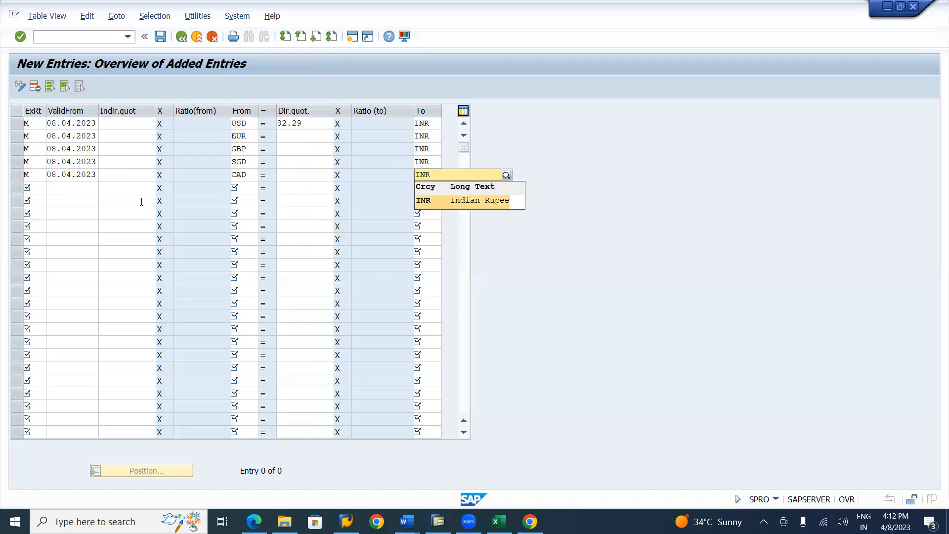
{"action": "key", "text": "Return"}
{"action": "key", "text": "Tab"}
Switch to Chrome, search Google for "EUR to inr" to look up the euro rate, and return to SAP
{"action": "key", "text": "alt+Tab"}
{"action": "key", "text": "alt+Tab"}
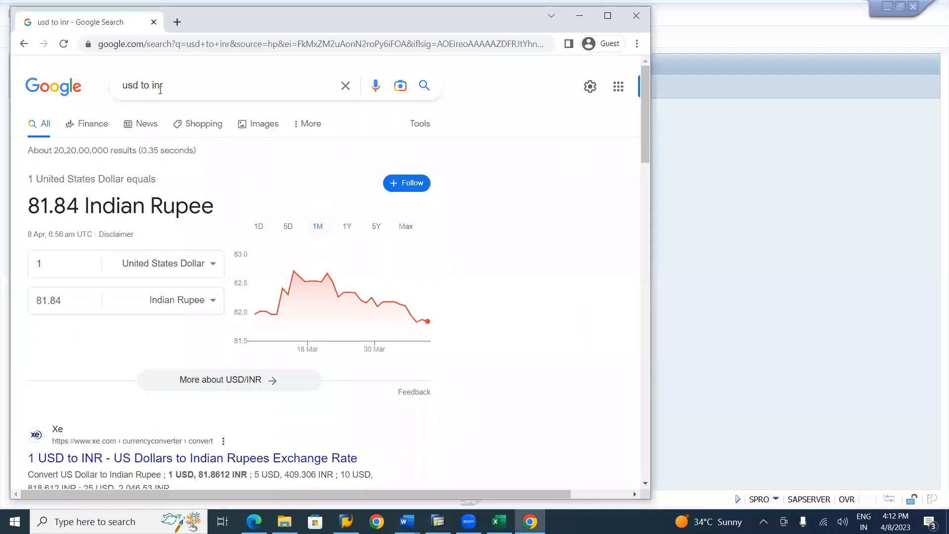
{"action": "left_click", "coordinate": [139, 84]}
{"action": "key", "text": "BackSpace"}
{"action": "key", "text": "BackSpace"}
{"action": "key", "text": "BackSpace"}
{"action": "type", "text": "EUR"}
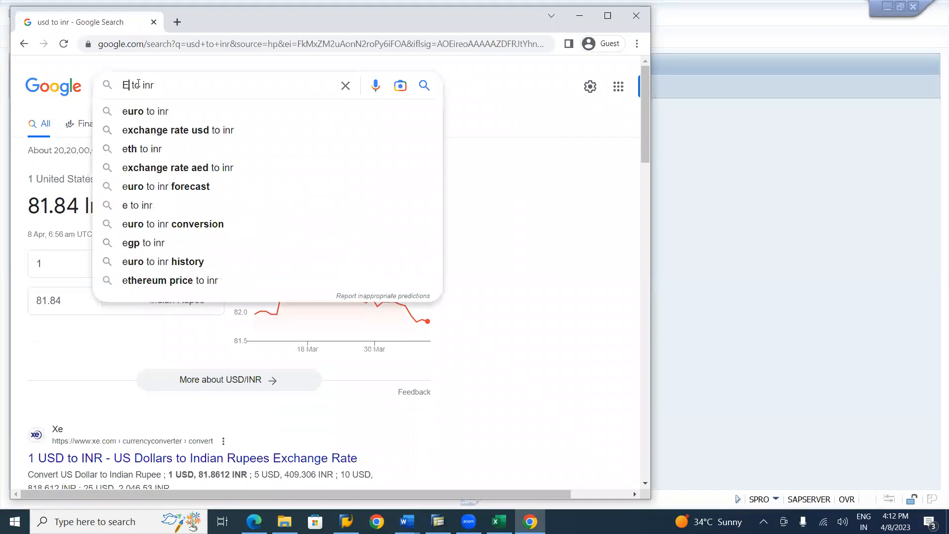
{"action": "key", "text": "Return"}
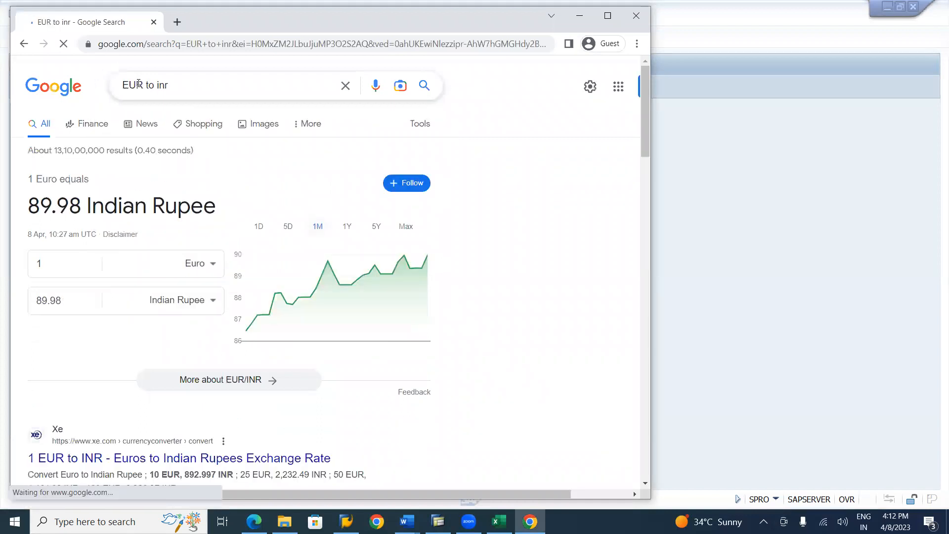
{"action": "key", "text": "alt+Tab"}
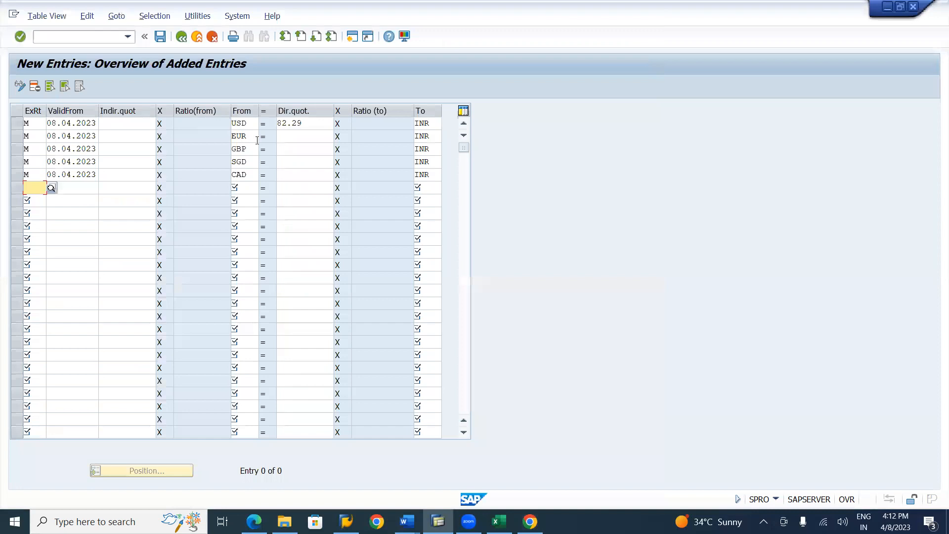
Set the direct quotation of the EUR to INR entry to 89.98
{"action": "left_click", "coordinate": [280, 133]}
{"action": "type", "text": "89"}
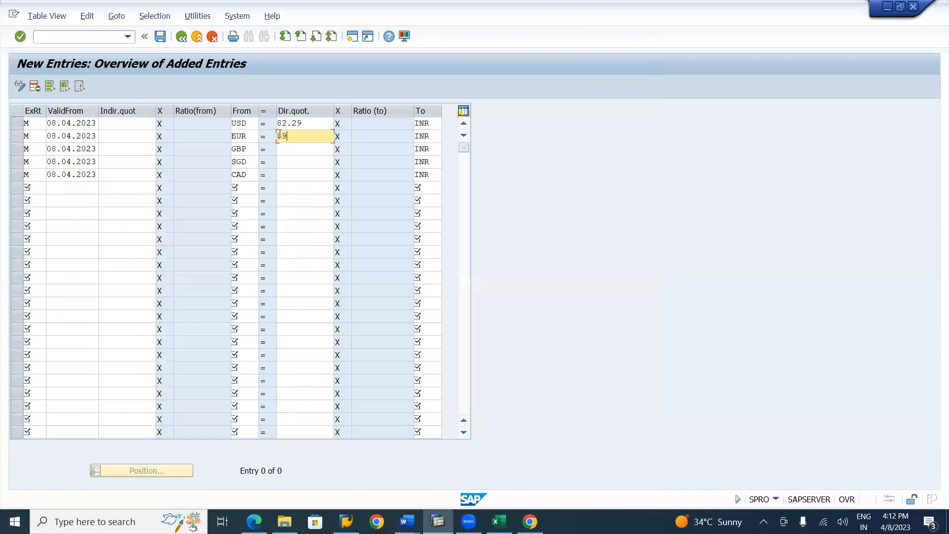
{"action": "type", "text": ".98"}
Switch to Chrome and search Google for "GBP to inr" to look up the pound rate
{"action": "key", "text": "alt+Tab"}
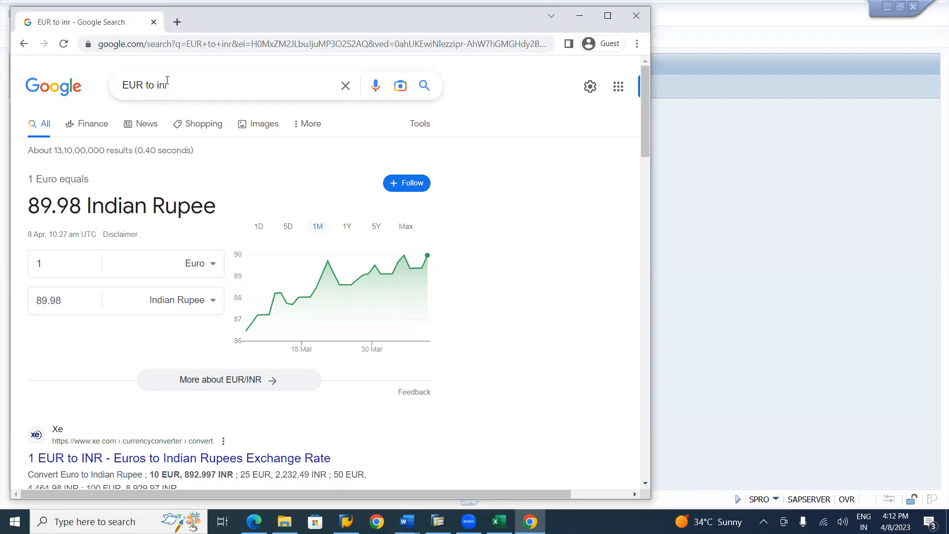
{"action": "left_click", "coordinate": [144, 85]}
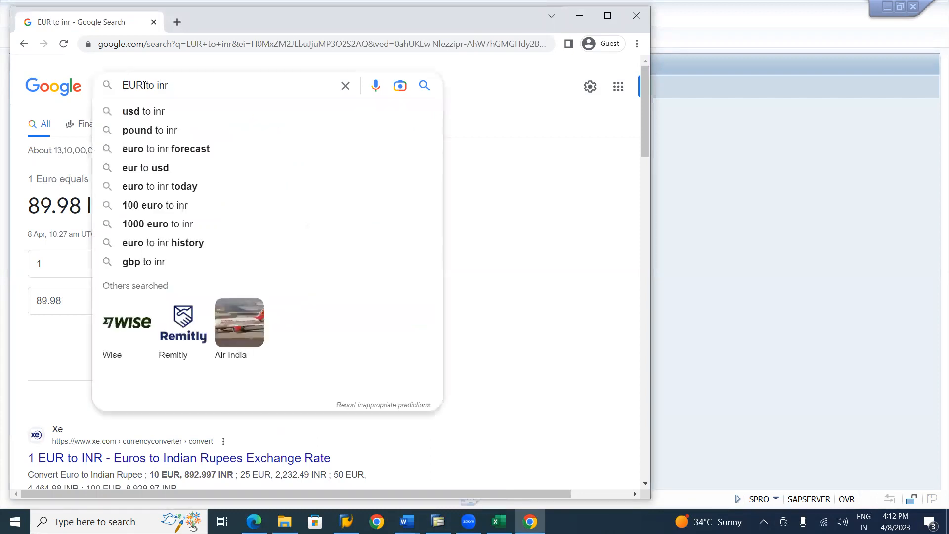
{"action": "key", "text": "BackSpace"}
{"action": "key", "text": "BackSpace"}
{"action": "key", "text": "BackSpace"}
{"action": "type", "text": "GBP"}
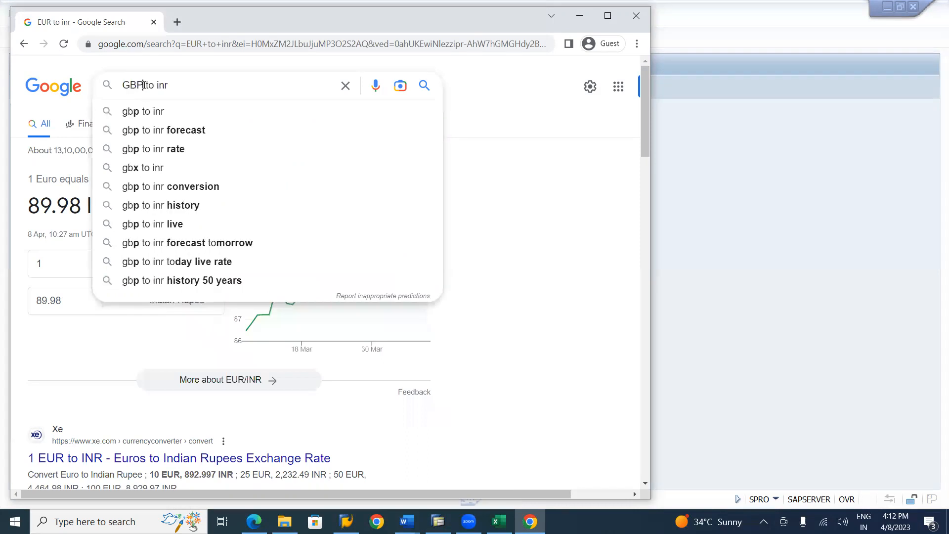
{"action": "key", "text": "Return"}
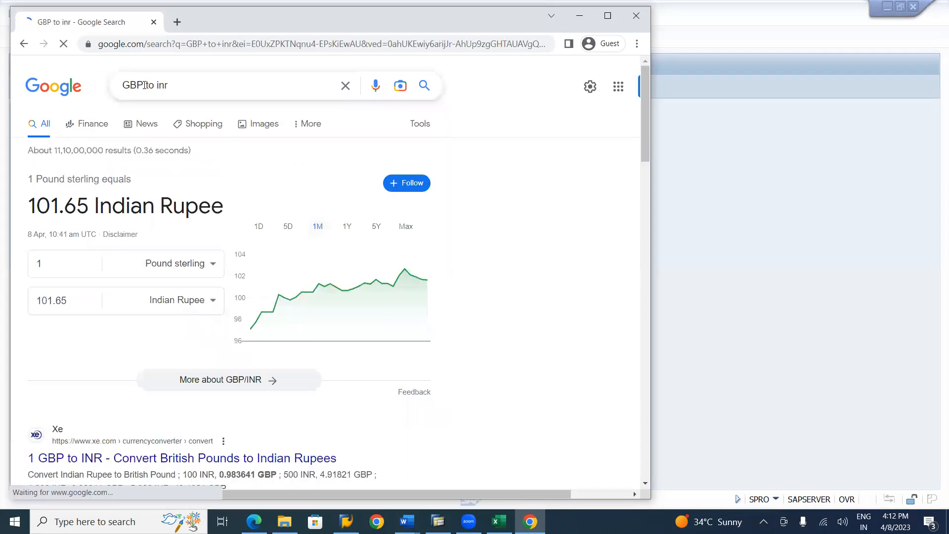
Return to SAP and set the direct quotation of the GBP to INR entry to 101.65
{"action": "key", "text": "alt+Tab"}
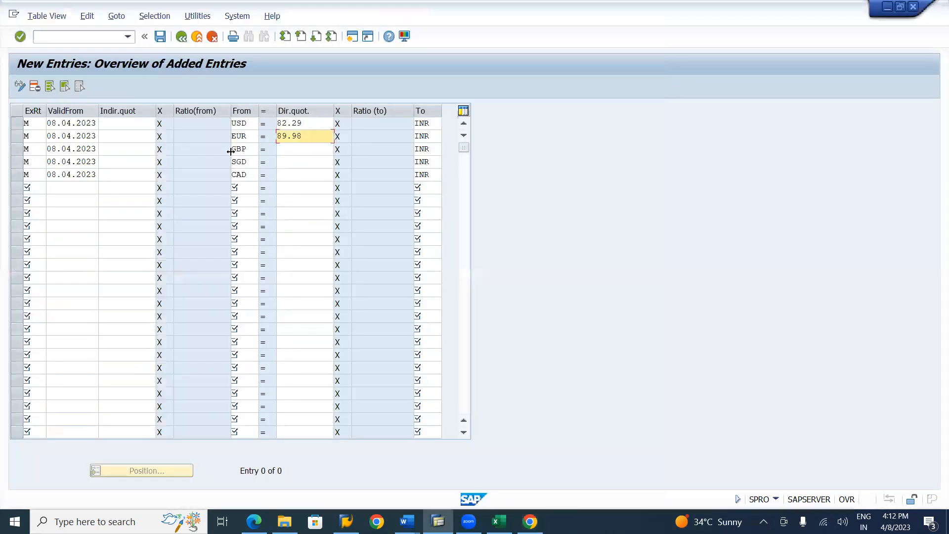
{"action": "left_click", "coordinate": [301, 150]}
{"action": "type", "text": "101.65"}
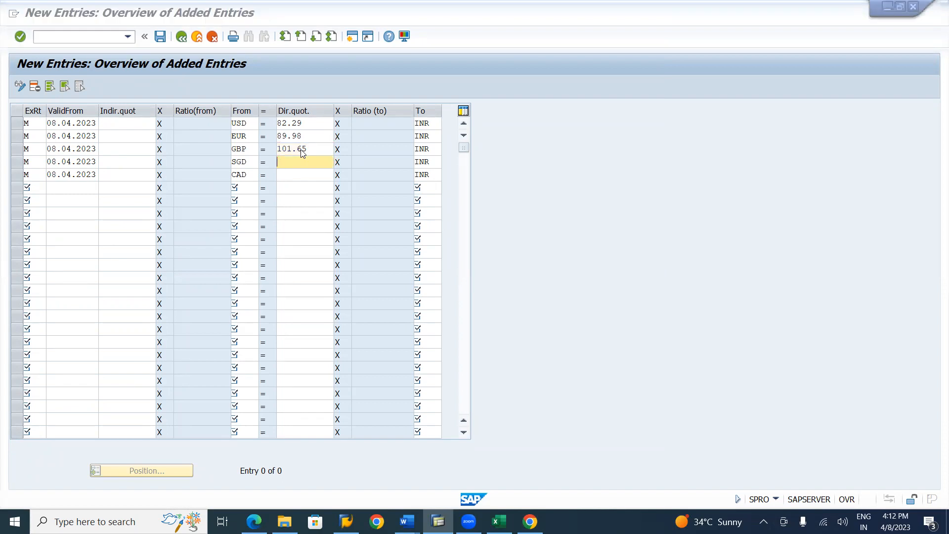
Switch to Chrome and search Google for "SGD to inr" to look up the Singapore dollar rate
{"action": "key", "text": "alt+Tab"}
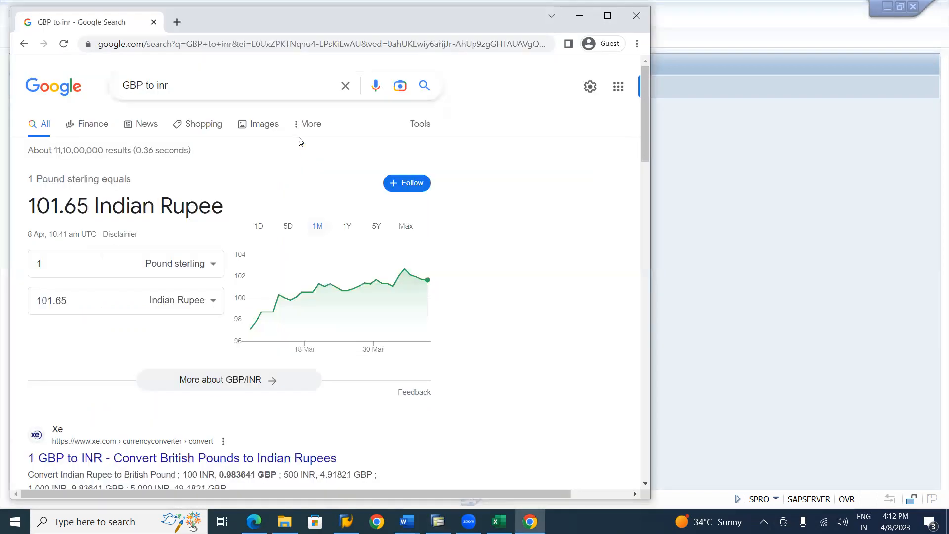
{"action": "left_click", "coordinate": [146, 84]}
{"action": "double_click", "coordinate": [147, 84]}
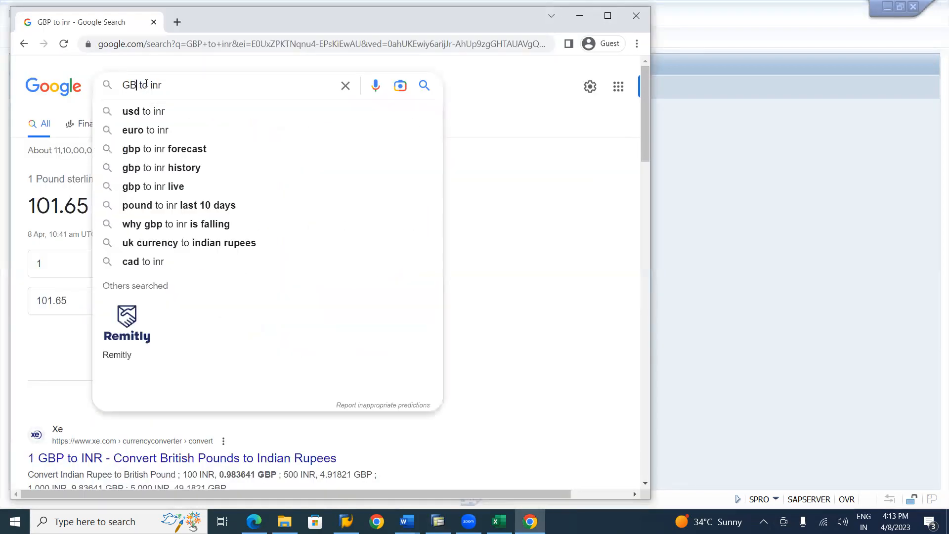
{"action": "key", "text": "BackSpace"}
{"action": "type", "text": "SGD"}
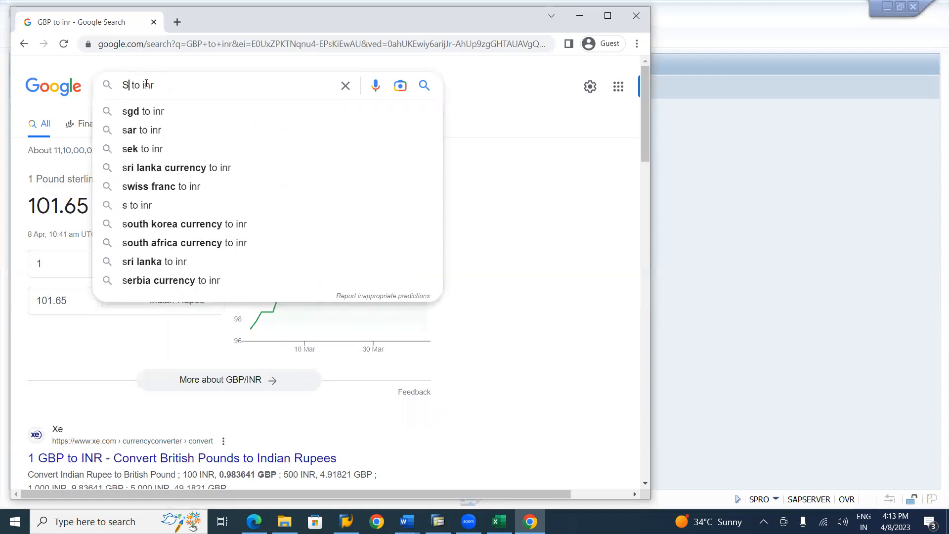
{"action": "key", "text": "Return"}
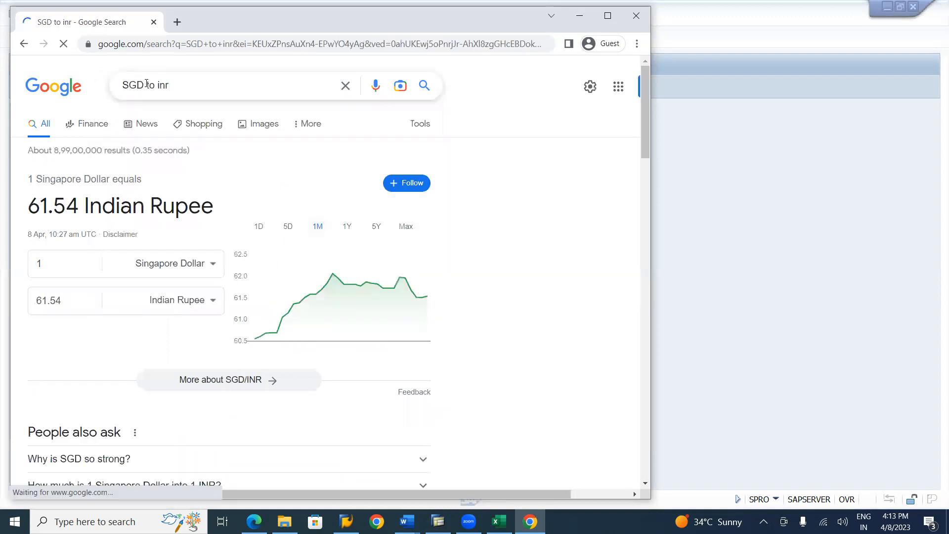
Return to SAP and set the direct quotation of the SGD to INR entry to 61.54
{"action": "key", "text": "alt+Tab"}
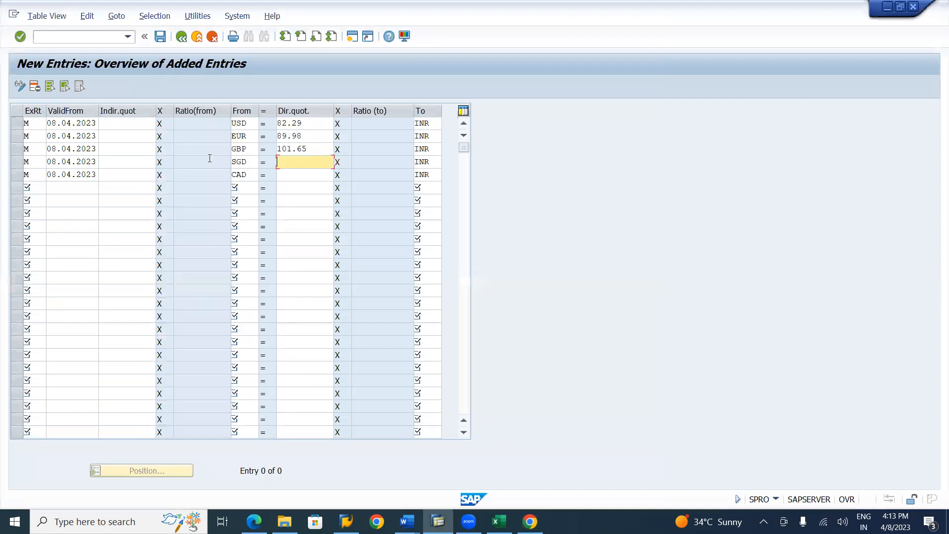
{"action": "type", "text": "61.54"}
{"action": "key", "text": "Down"}
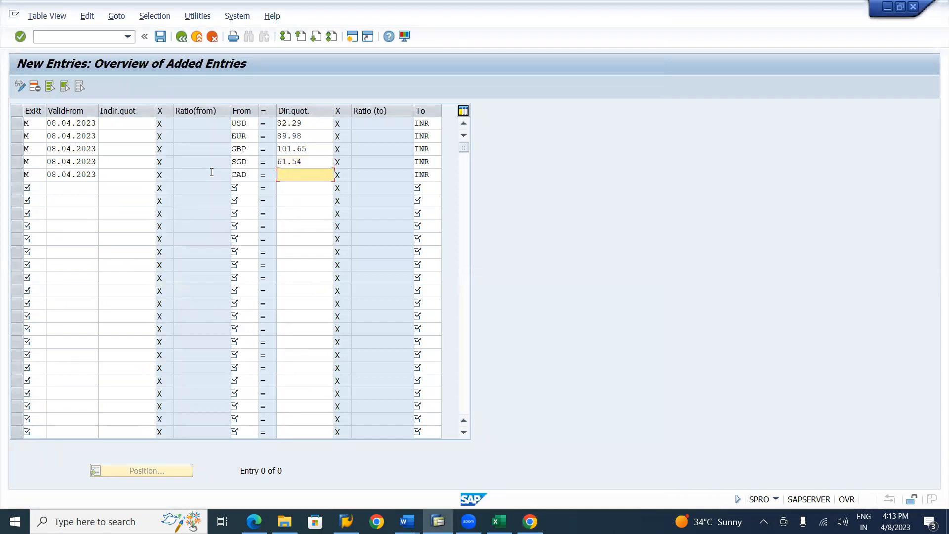
Switch to Chrome and search Google for "Cad to inr" to look up the Canadian dollar rate
{"action": "key", "text": "alt+Tab"}
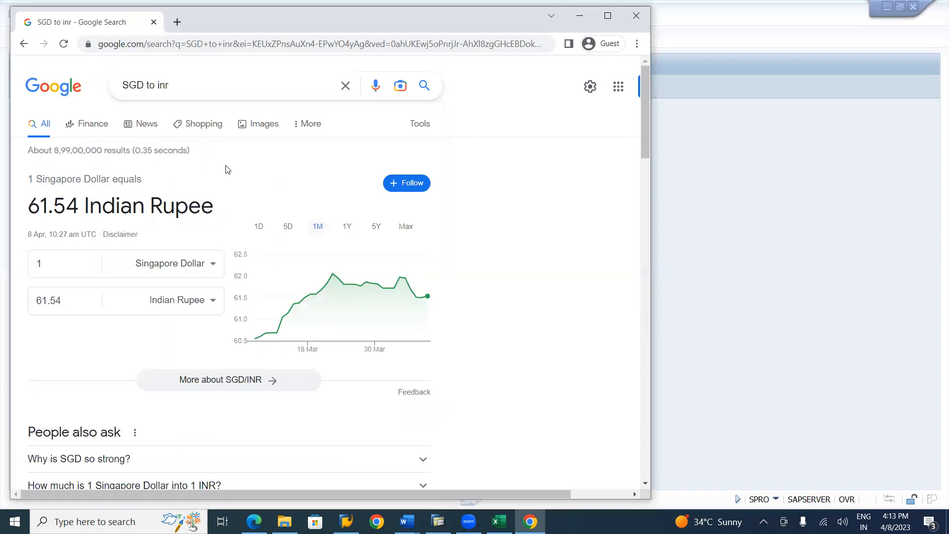
{"action": "left_click", "coordinate": [145, 86]}
{"action": "key", "text": "BackSpace"}
{"action": "key", "text": "BackSpace"}
{"action": "key", "text": "BackSpace"}
{"action": "type", "text": "C"}
{"action": "type", "text": "d"}
{"action": "key", "text": "BackSpace"}
{"action": "type", "text": "ad"}
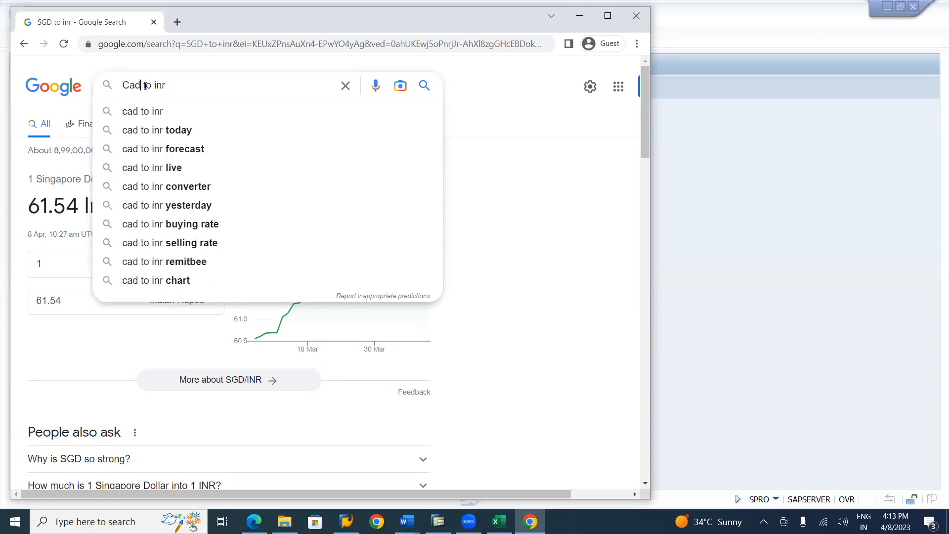
{"action": "key", "text": "Return"}
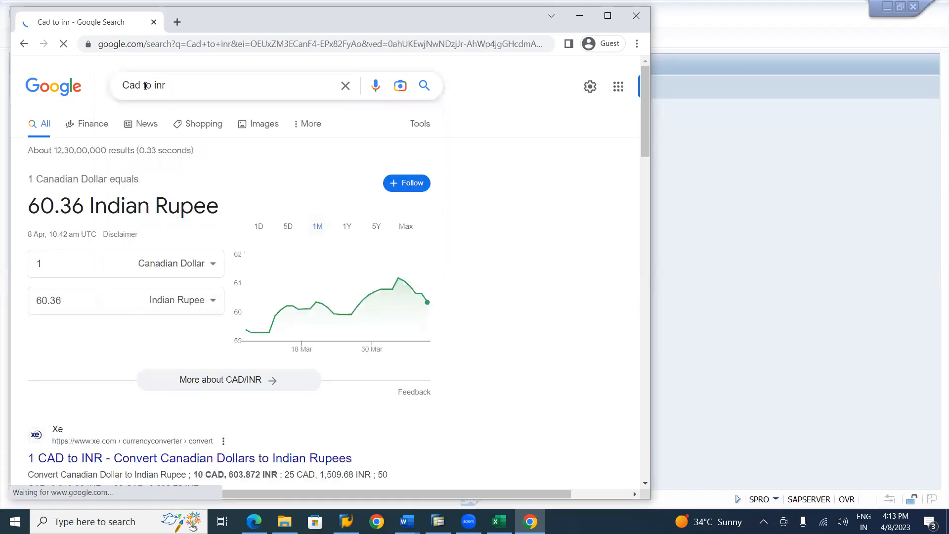
Return to SAP, set the direct quotation of the CAD to INR entry to 60.36, and validate the entries
{"action": "key", "text": "alt+Tab"}
{"action": "type", "text": "60.36"}
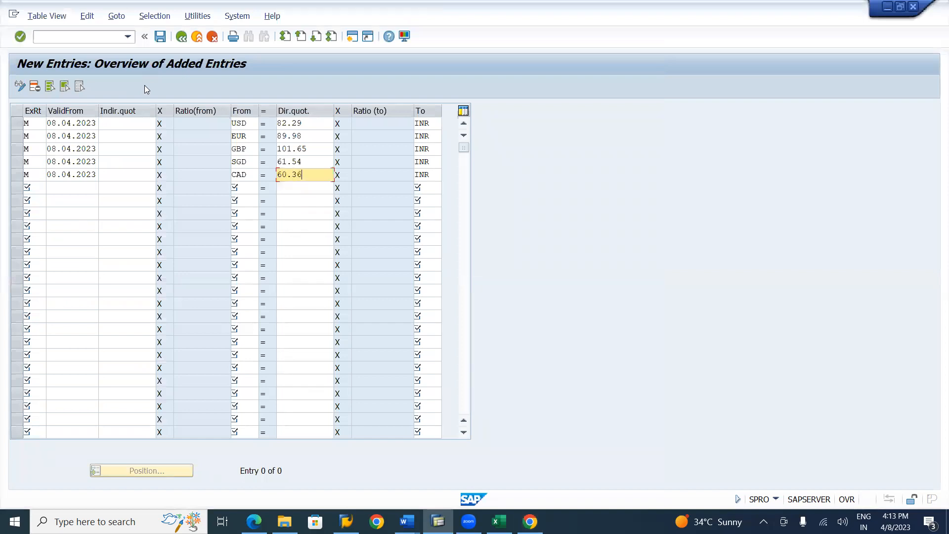
{"action": "key", "text": "Return"}
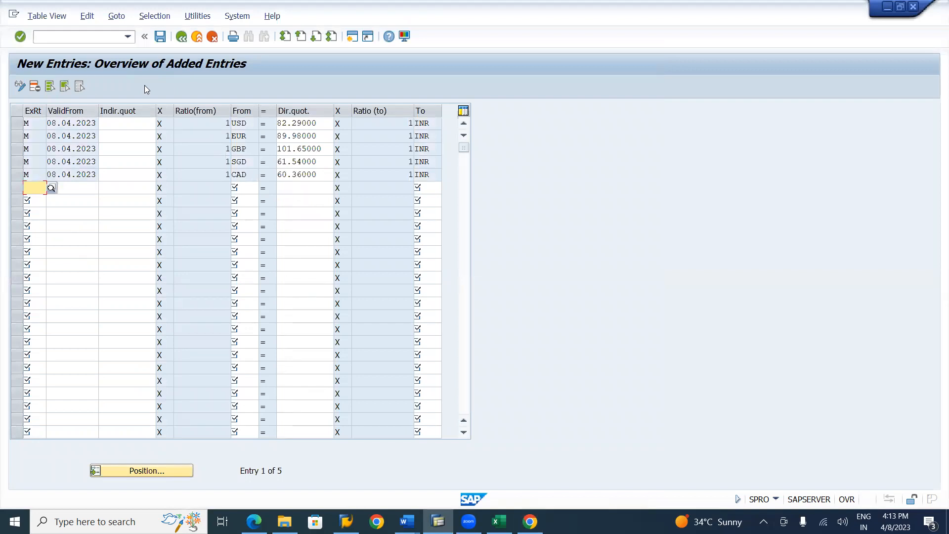
Copy the block of five type M exchange rate rows and paste it into the empty rows directly below
{"action": "key", "text": "ctrl+y"}
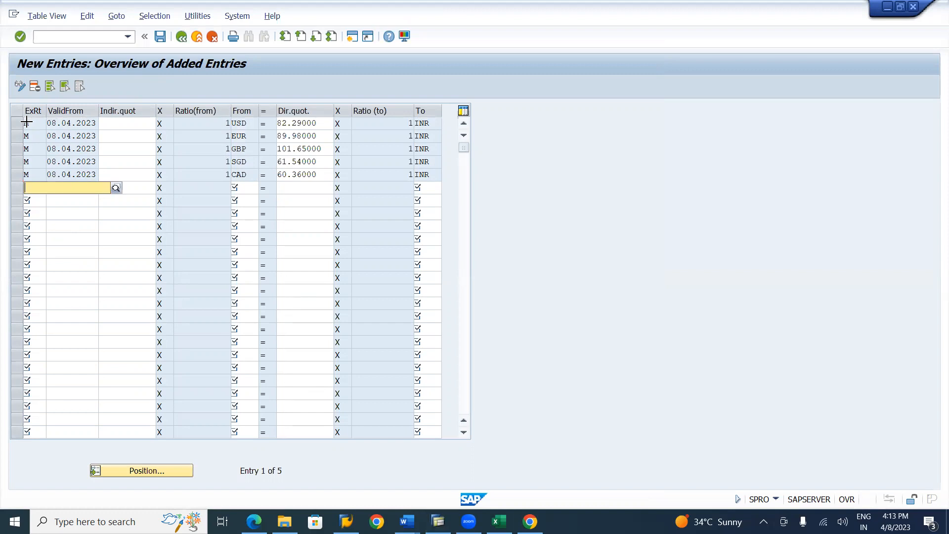
{"action": "left_click_drag", "start_coordinate": [27, 121], "coordinate": [440, 176]}
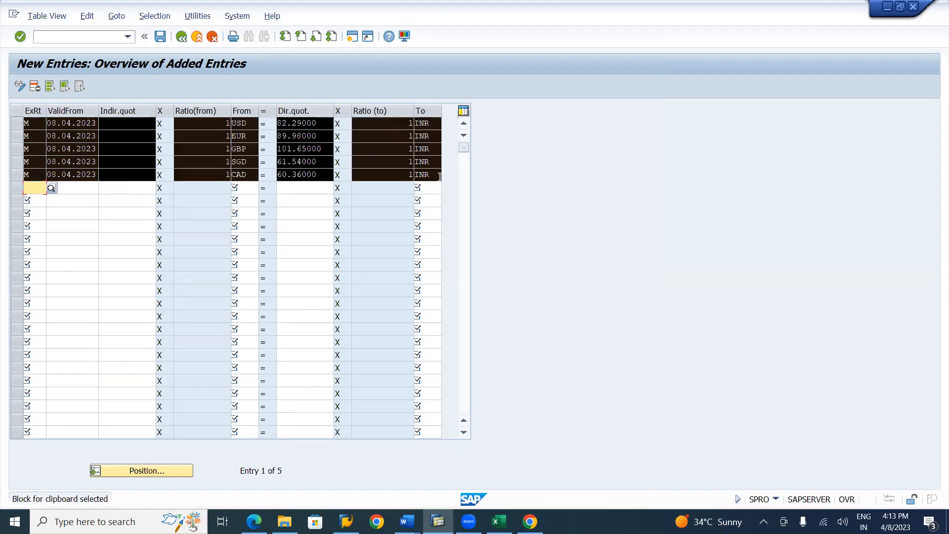
{"action": "key", "text": "ctrl+c"}
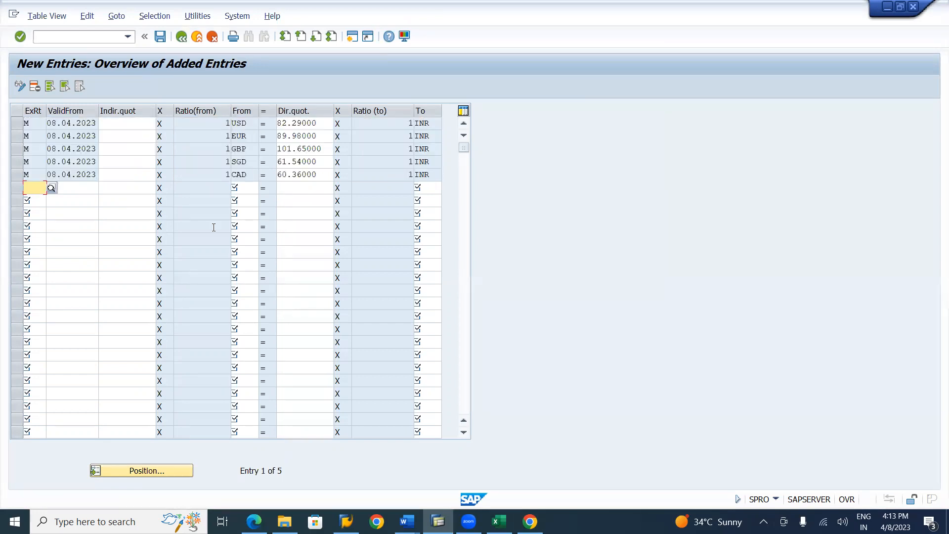
{"action": "key", "text": "ctrl+v"}
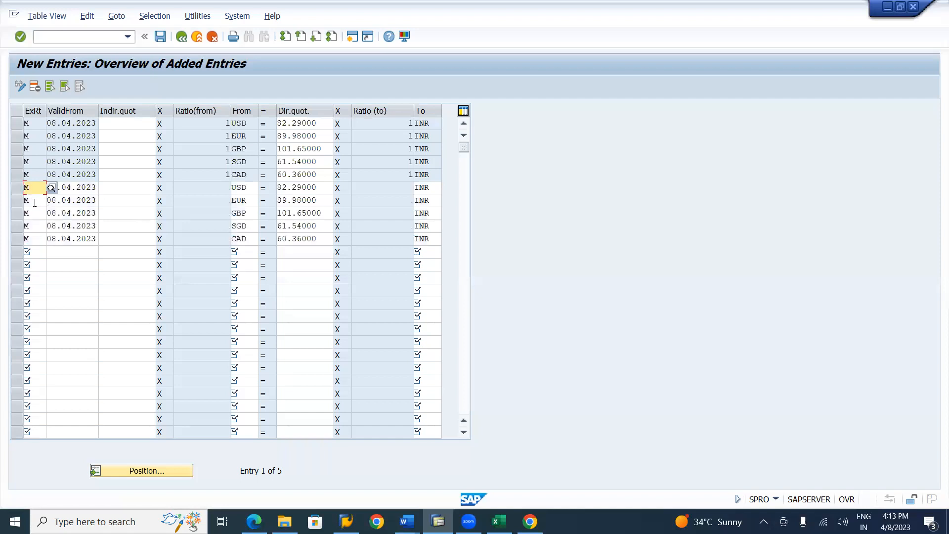
Change the exchange rate type of the pasted USD and EUR rows to P
{"action": "key", "text": "BackSpace"}
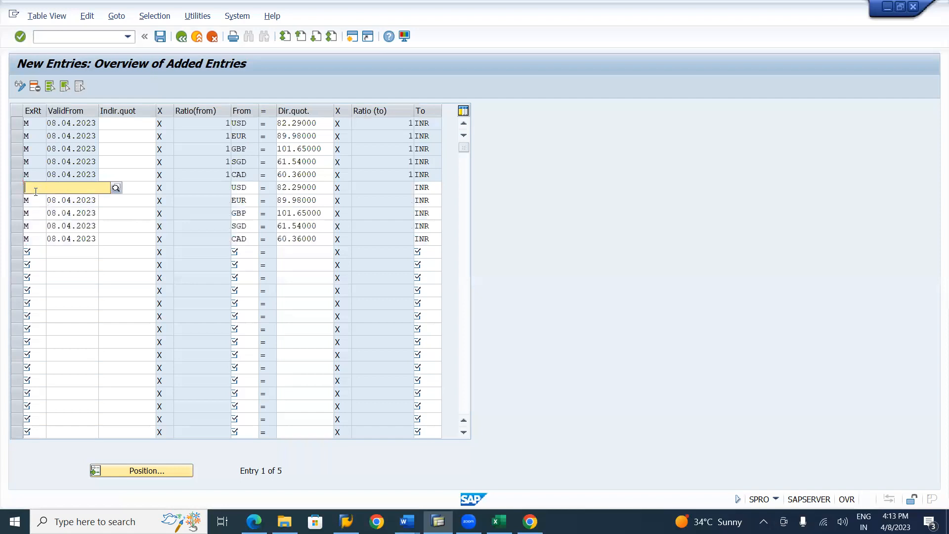
{"action": "type", "text": "p"}
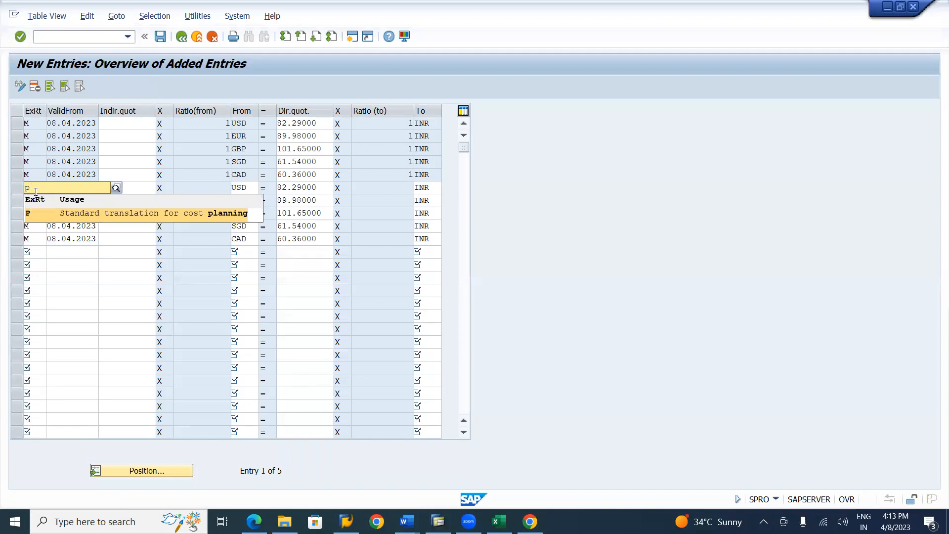
{"action": "key", "text": "Tab"}
{"action": "key", "text": "Down"}
{"action": "key", "text": "shift+Tab"}
{"action": "key", "text": "BackSpace"}
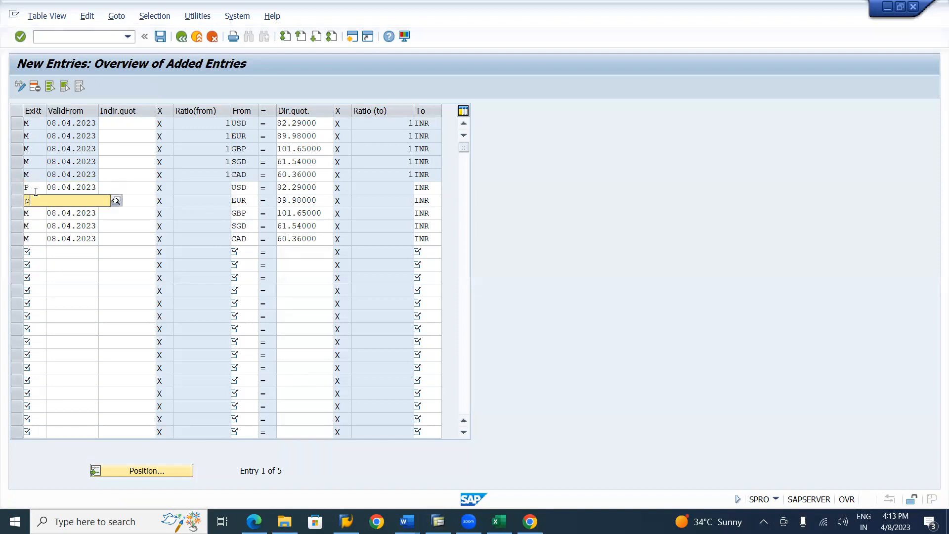
{"action": "type", "text": "p"}
{"action": "key", "text": "Tab"}
{"action": "key", "text": "Down"}
{"action": "key", "text": "shift+Tab"}
Change the exchange rate type of the pasted GBP row to P
{"action": "key", "text": "BackSpace"}
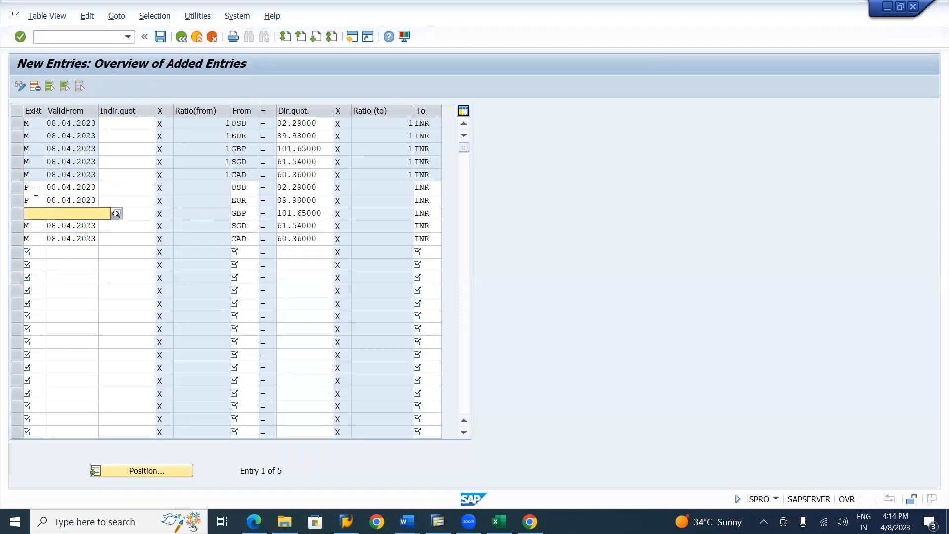
{"action": "type", "text": "p"}
{"action": "key", "text": "Tab"}
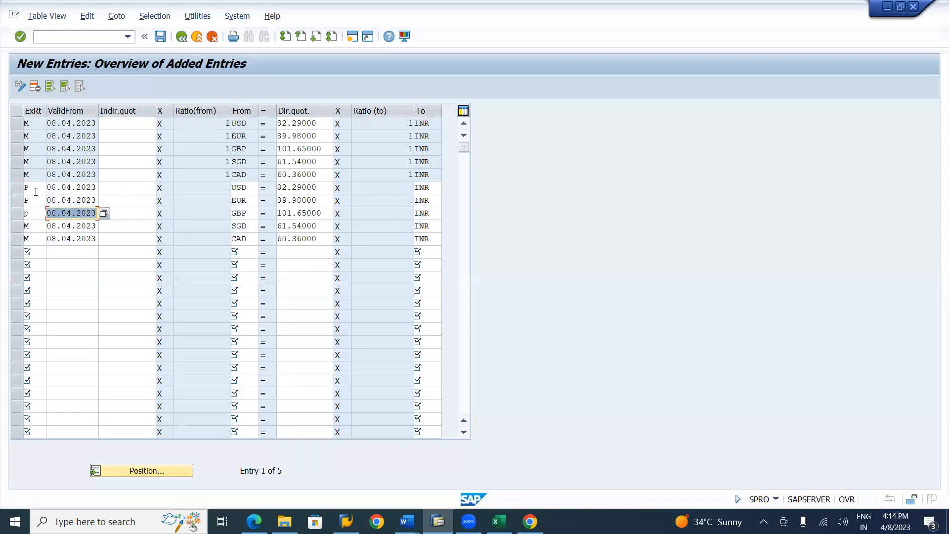
{"action": "key", "text": "Down"}
{"action": "key", "text": "Up"}
{"action": "key", "text": "shift+Tab"}
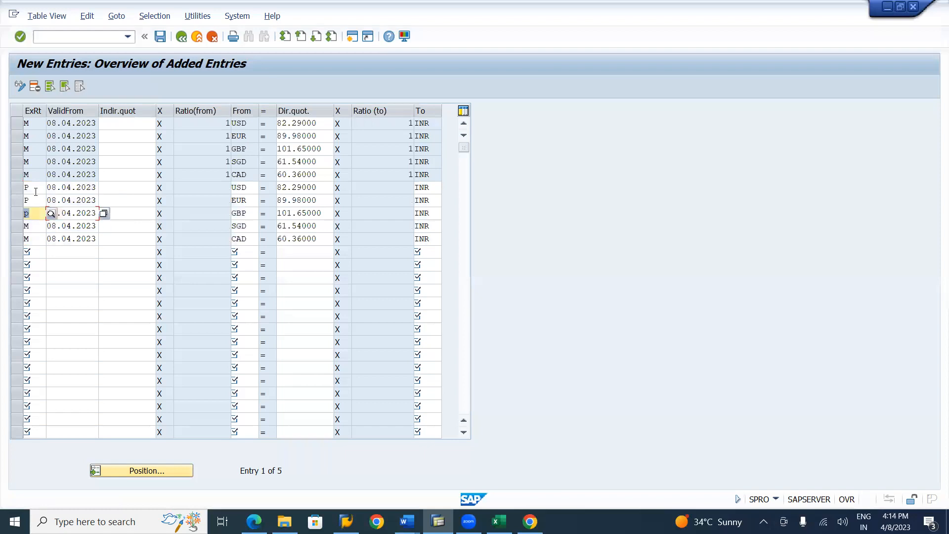
{"action": "type", "text": "P"}
{"action": "key", "text": "Tab"}
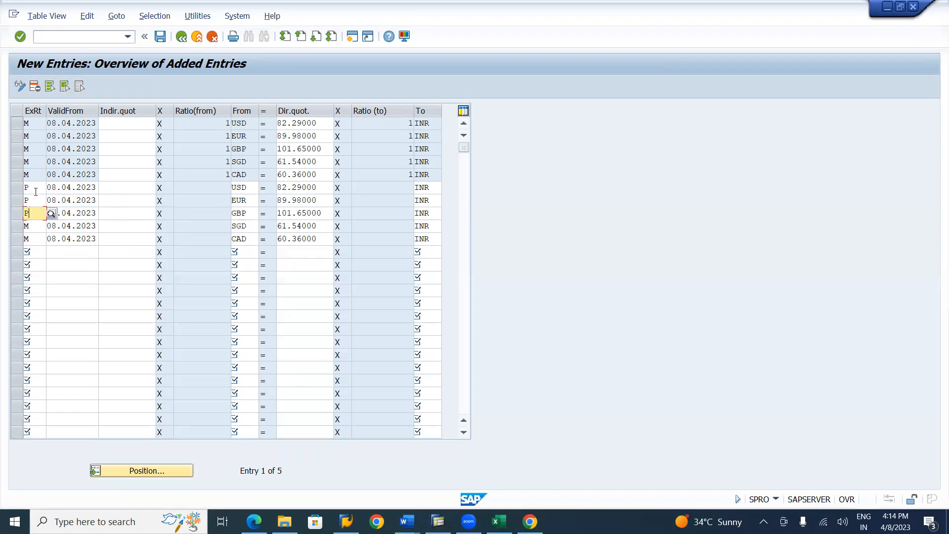
{"action": "key", "text": "shift+Tab"}
Change the exchange rate type of the pasted SGD and CAD rows to P
{"action": "key", "text": "Down"}
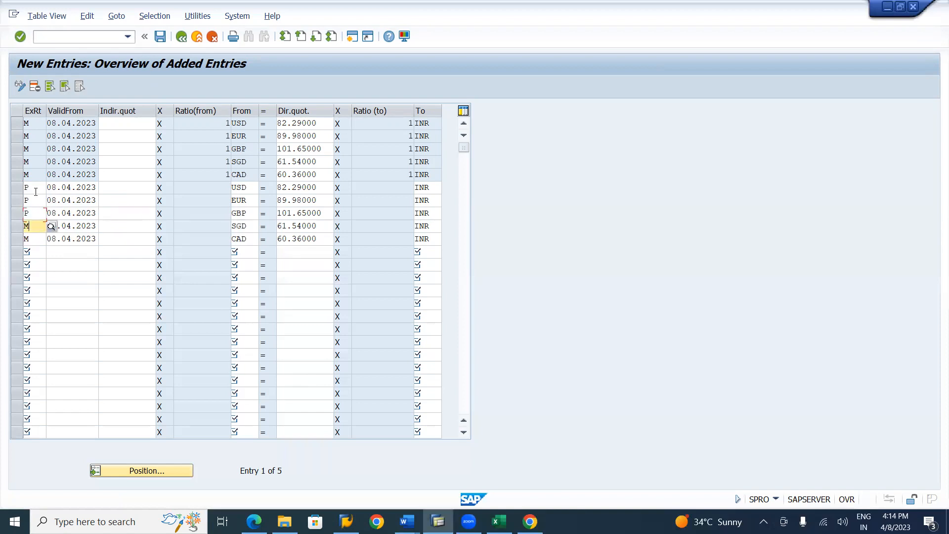
{"action": "key", "text": "Delete"}
{"action": "type", "text": "P"}
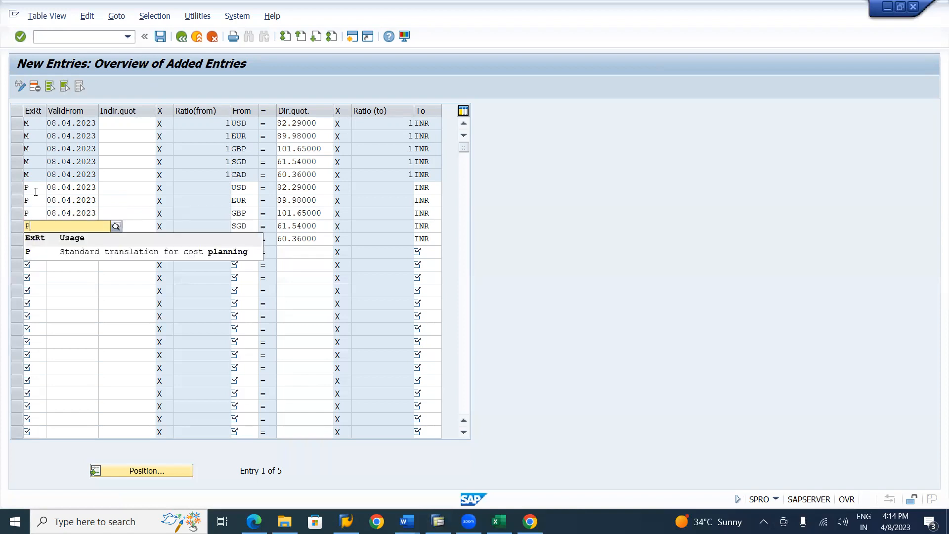
{"action": "key", "text": "Tab"}
{"action": "key", "text": "shift+Tab"}
{"action": "key", "text": "Down"}
{"action": "key", "text": "Delete"}
{"action": "type", "text": "P"}
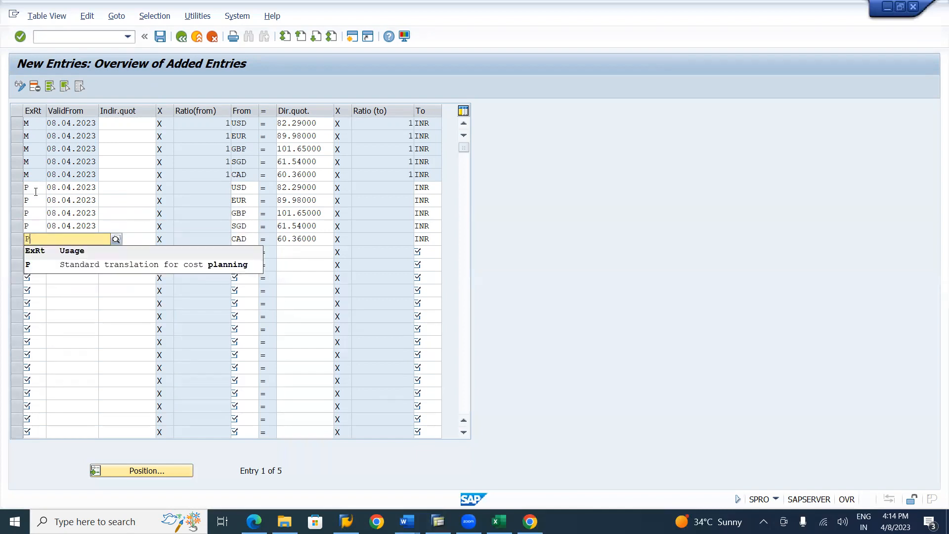
{"action": "key", "text": "Tab"}
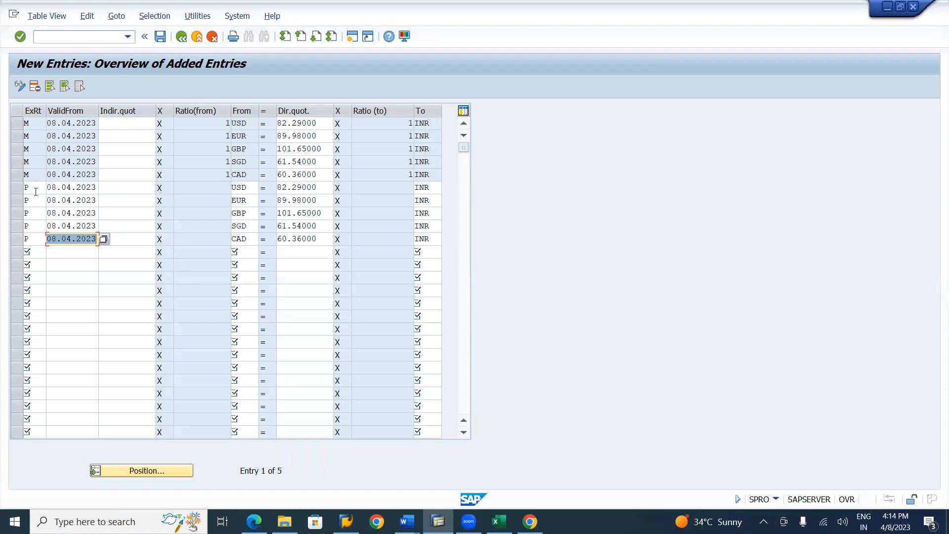
Validate the new type P exchange rate rows and save all entries to customizing request SR2K900004
{"action": "key", "text": "Return"}
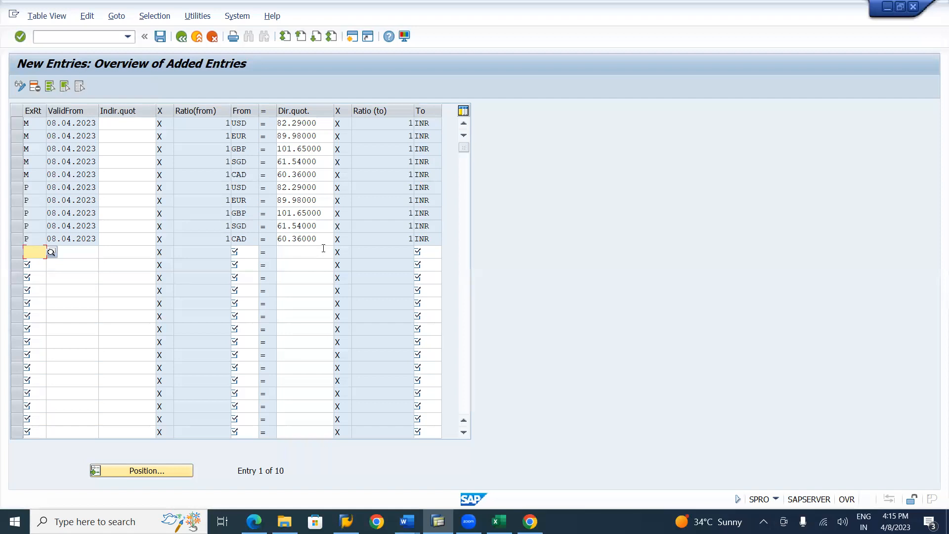
{"action": "left_click", "coordinate": [161, 37]}
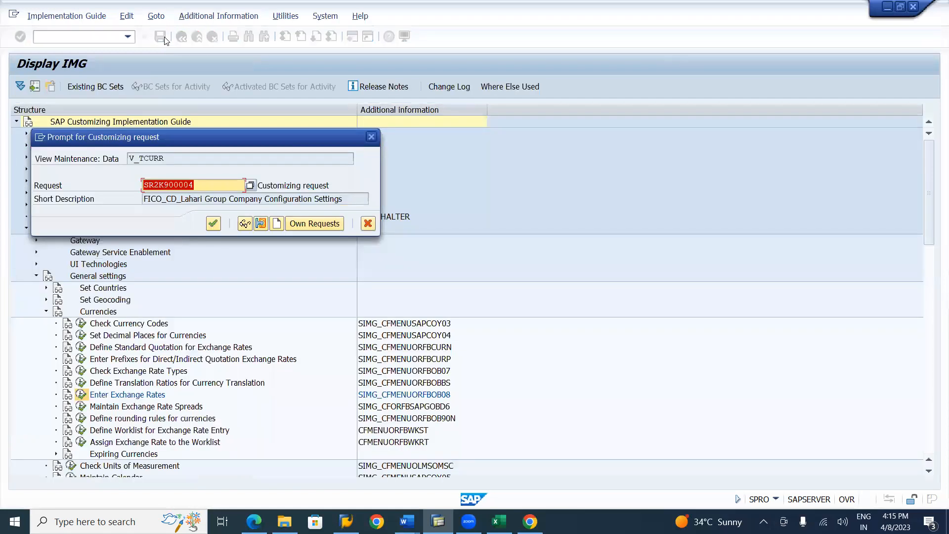
{"action": "left_click", "coordinate": [214, 224]}
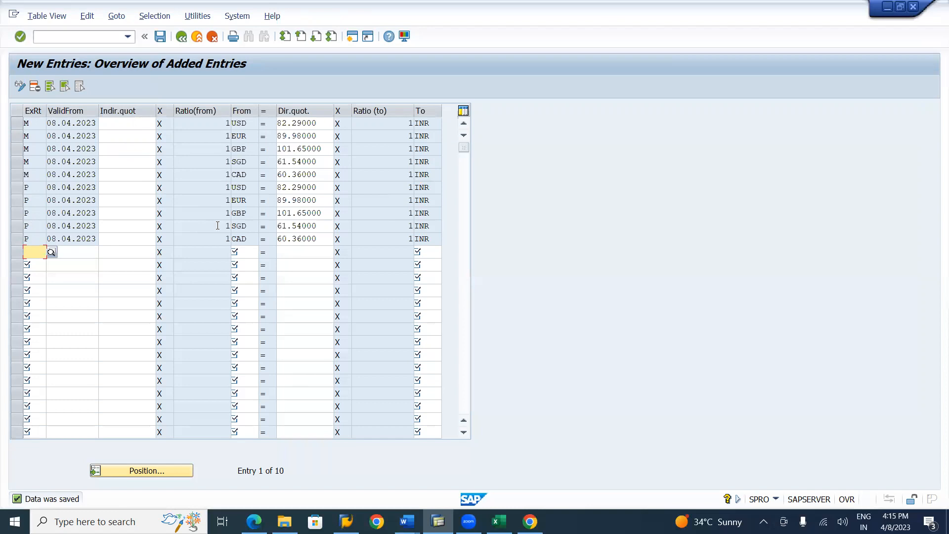
Switch to the Lahari Company Code Settings workbook in Excel and compare its direct and indirect quotation examples with the SAP exchange rates
{"action": "key", "text": "alt+Tab"}
{"action": "key", "text": "alt+Tab"}
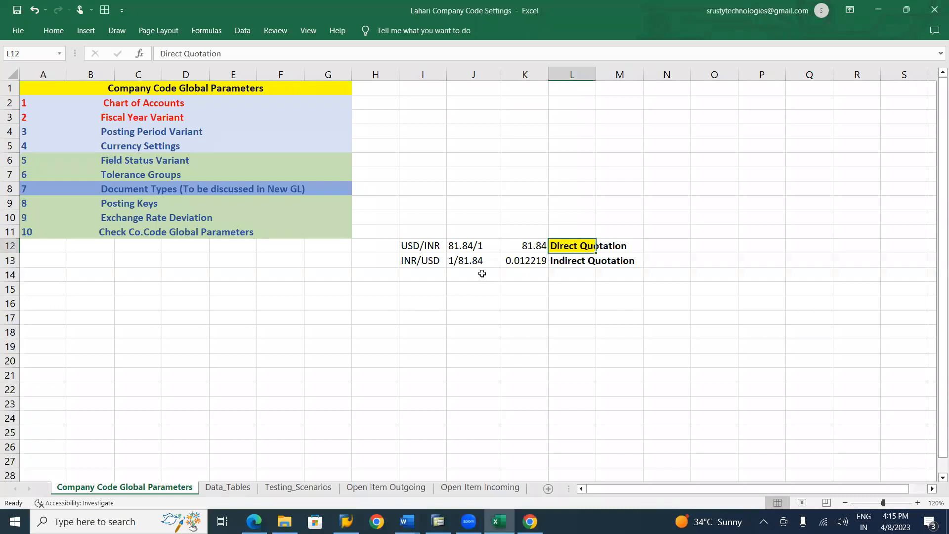
{"action": "left_click", "coordinate": [464, 259]}
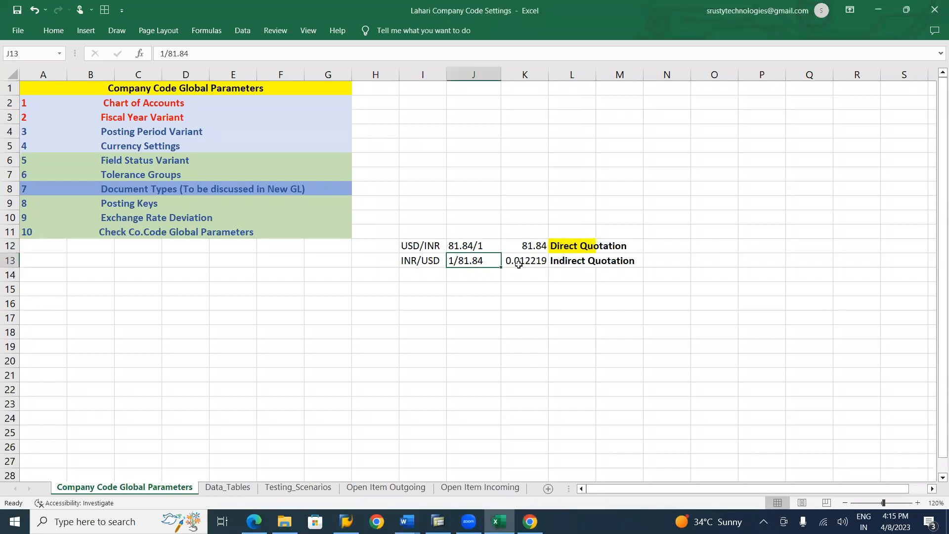
{"action": "left_click", "coordinate": [519, 265]}
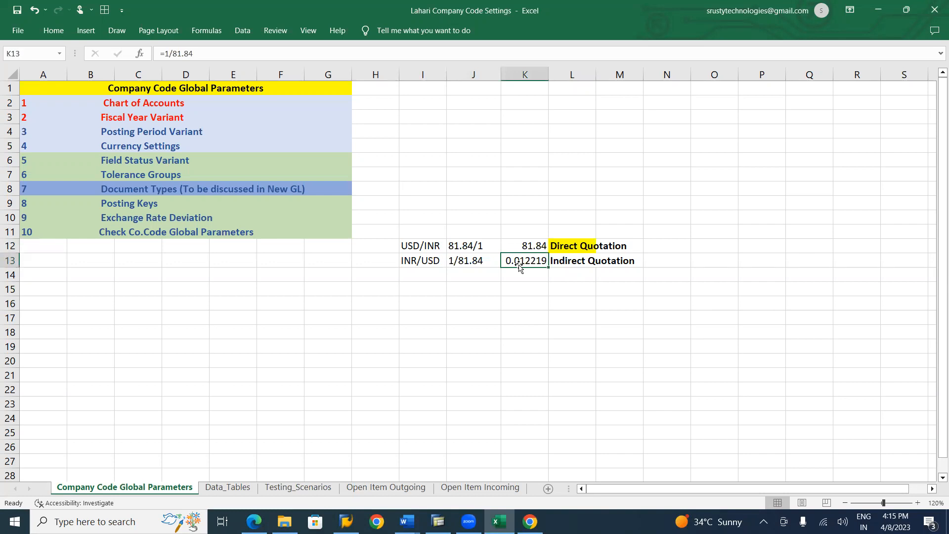
{"action": "key", "text": "alt+Tab"}
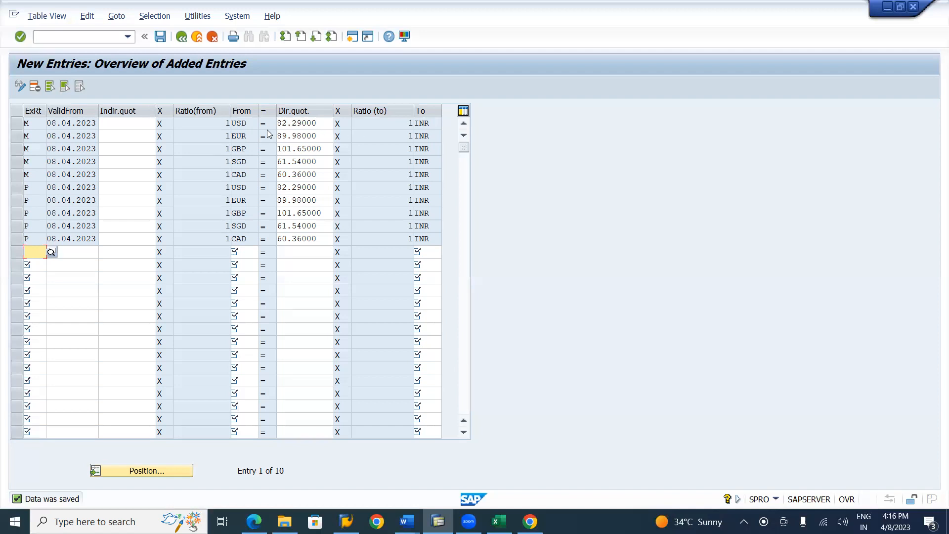
{"action": "key", "text": "alt+Tab"}
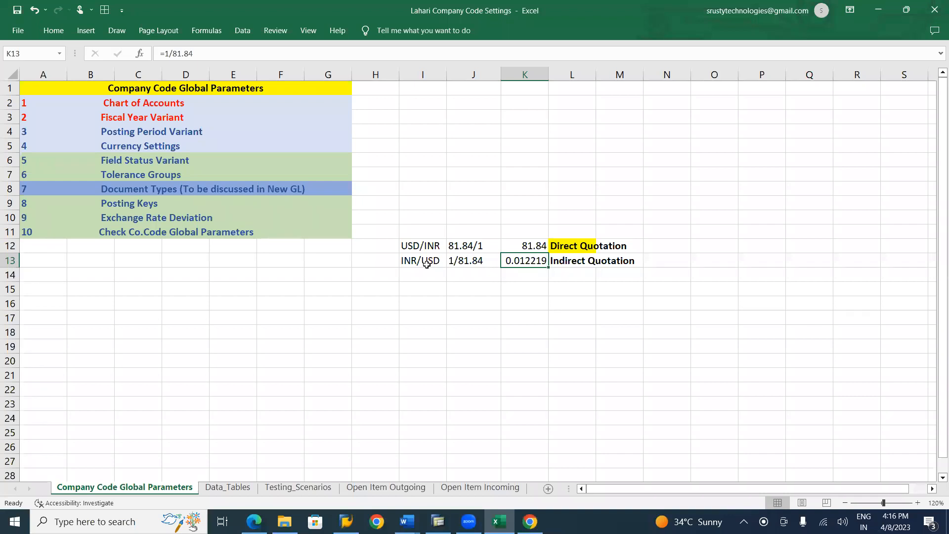
{"action": "left_click", "coordinate": [427, 265]}
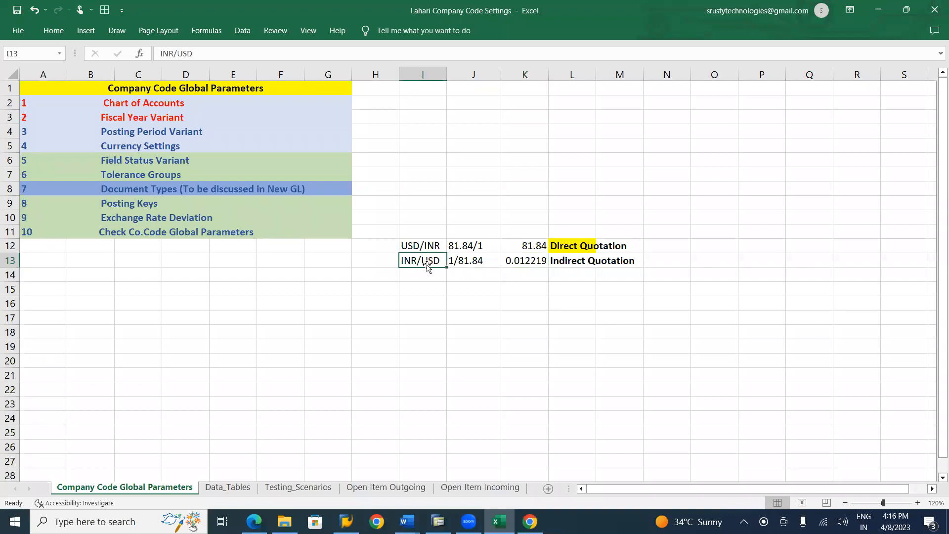
{"action": "key", "text": "alt+Tab"}
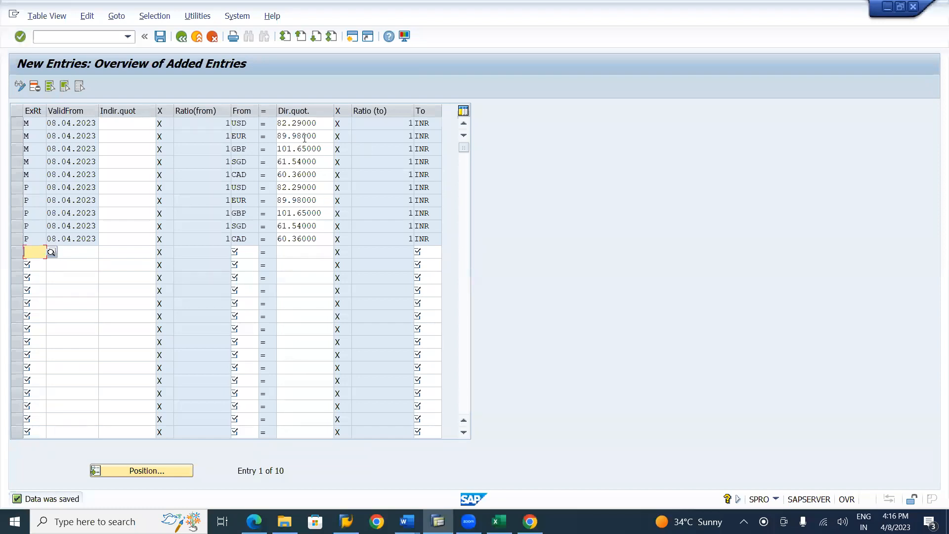
{"action": "key", "text": "alt+Tab"}
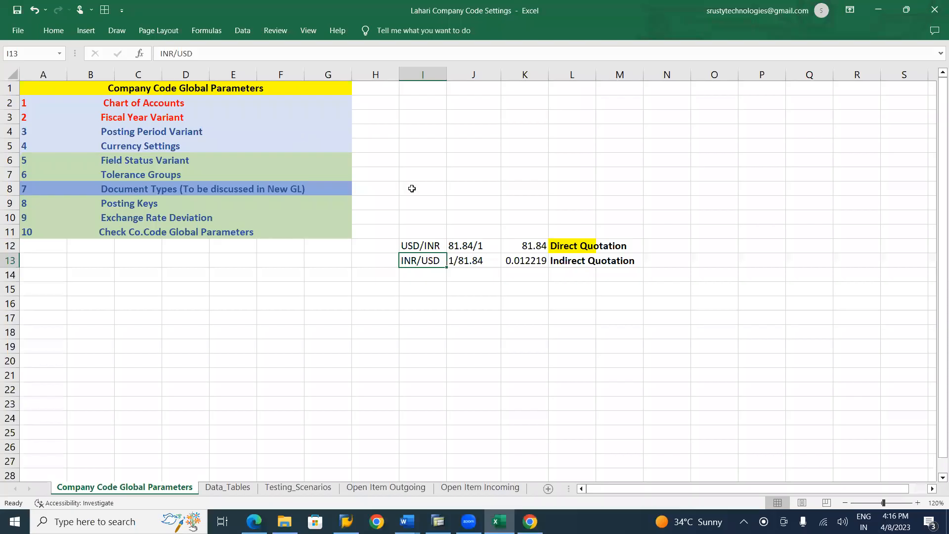
{"action": "left_click", "coordinate": [517, 258]}
{"action": "key", "text": "ctrl+c"}
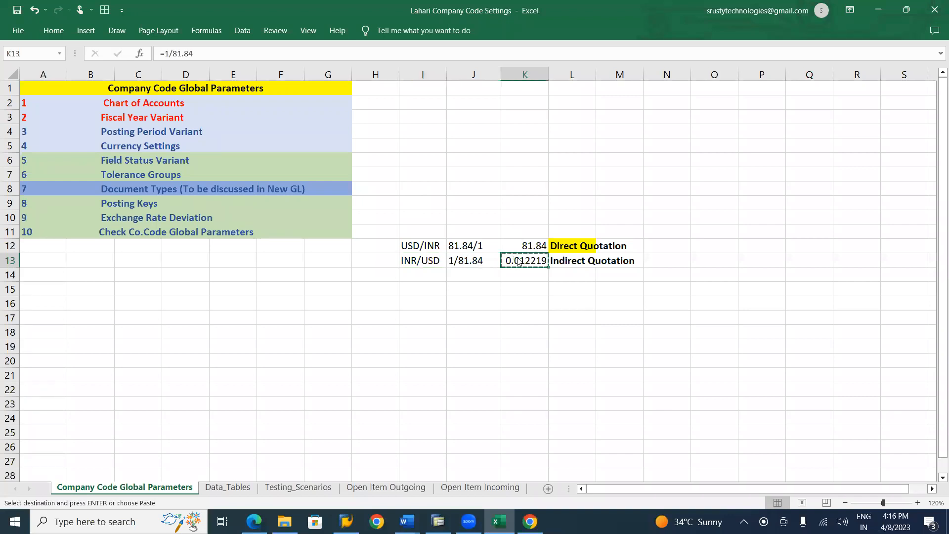
{"action": "key", "text": "alt+Tab"}
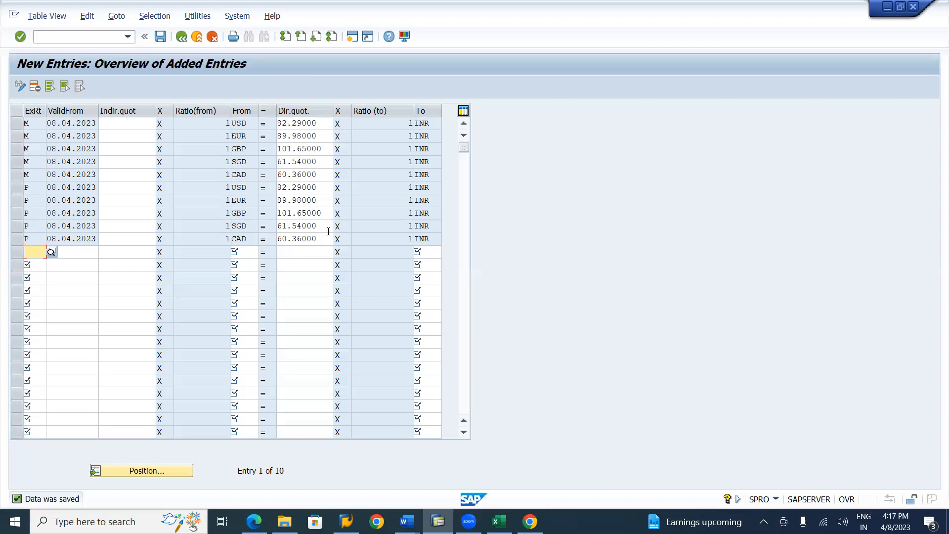
Switch to the SAP FICO course notes in Word and review the Currency Settings sections on exchange rate types, translation ratios and exchange rates
{"action": "key", "text": "alt+Tab"}
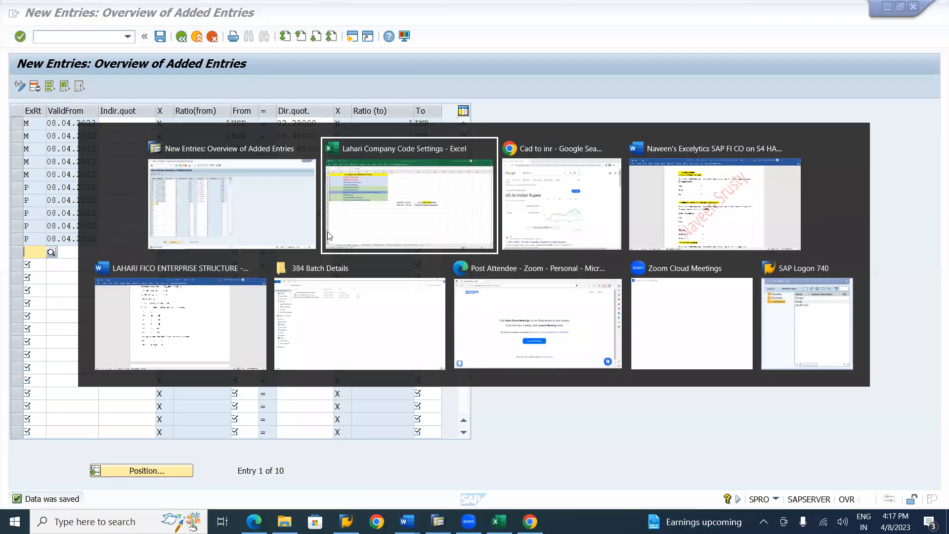
{"action": "key", "text": "alt+Tab"}
{"action": "key", "text": "alt+Tab"}
{"action": "key", "text": "alt+Tab"}
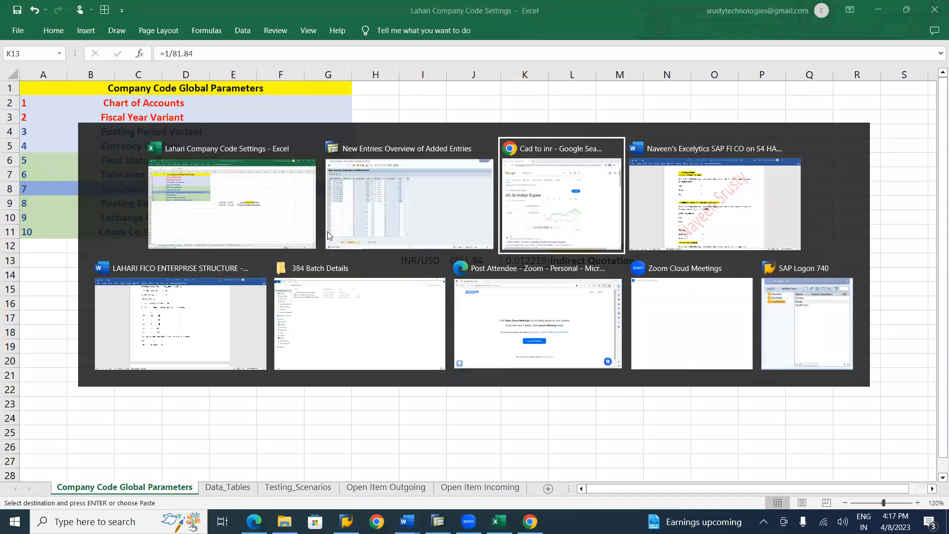
{"action": "scroll", "coordinate": [328, 231], "scroll_direction": "down", "scroll_amount": 4}
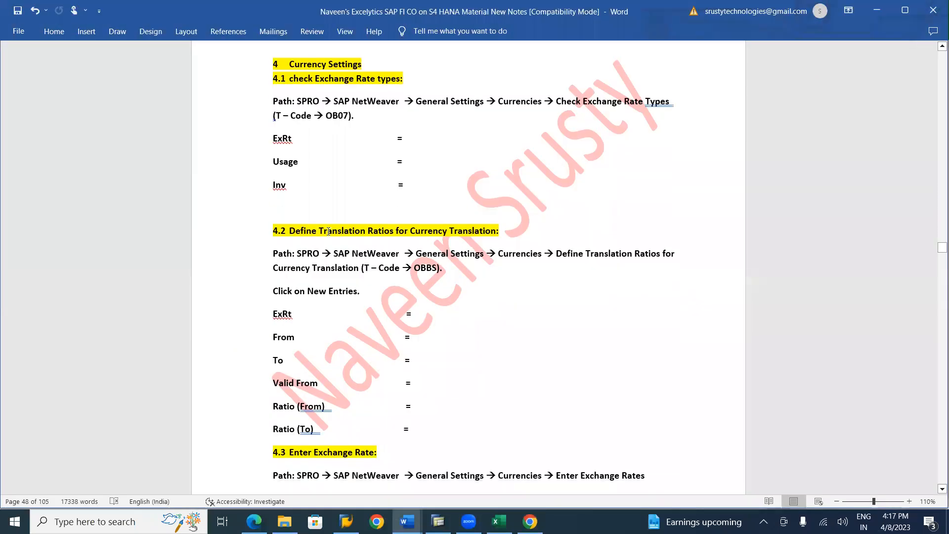
{"action": "scroll", "coordinate": [329, 231], "scroll_direction": "down", "scroll_amount": 10}
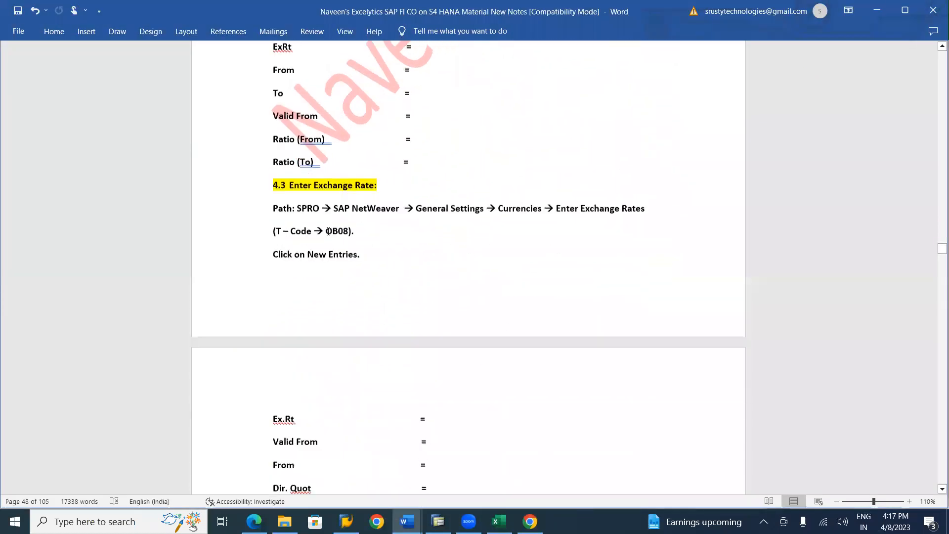
{"action": "scroll", "coordinate": [328, 231], "scroll_direction": "down", "scroll_amount": 2}
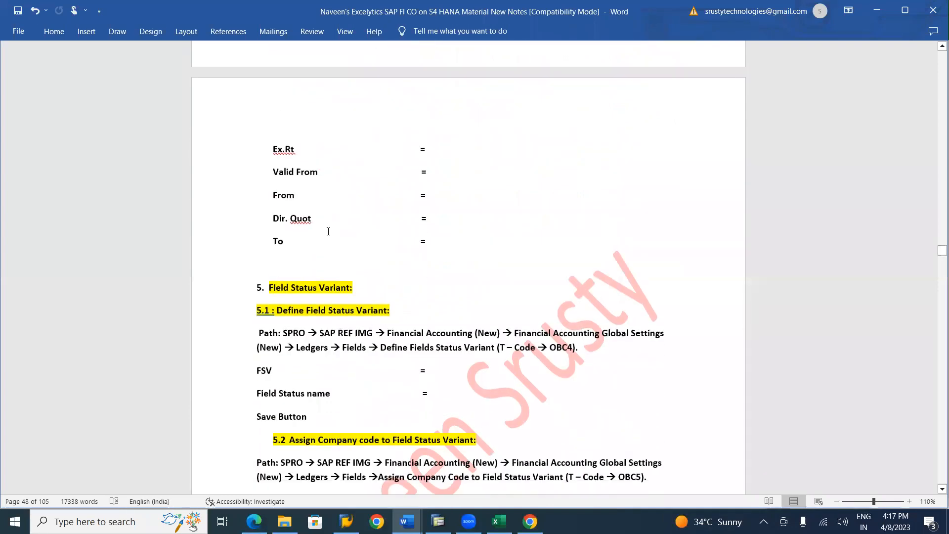
{"action": "scroll", "coordinate": [329, 231], "scroll_direction": "up", "scroll_amount": 5}
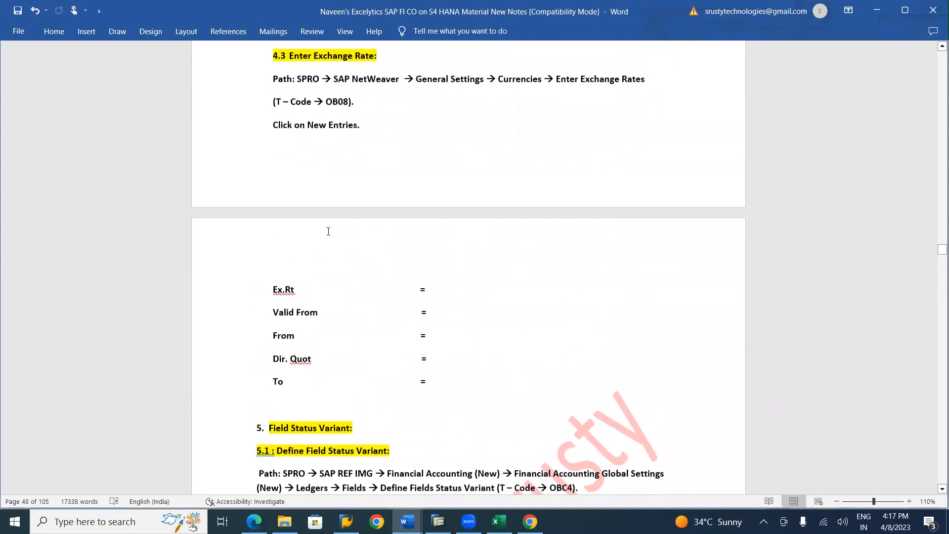
{"action": "scroll", "coordinate": [329, 236], "scroll_direction": "down", "scroll_amount": 3}
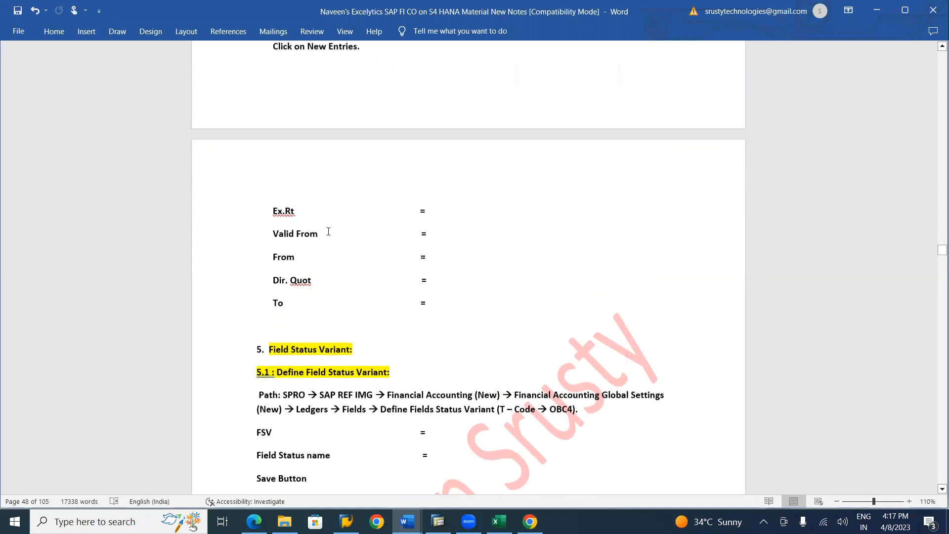
{"action": "scroll", "coordinate": [328, 231], "scroll_direction": "down", "scroll_amount": 2}
{"action": "scroll", "coordinate": [328, 231], "scroll_direction": "up", "scroll_amount": 1}
{"action": "scroll", "coordinate": [328, 231], "scroll_direction": "down", "scroll_amount": 1}
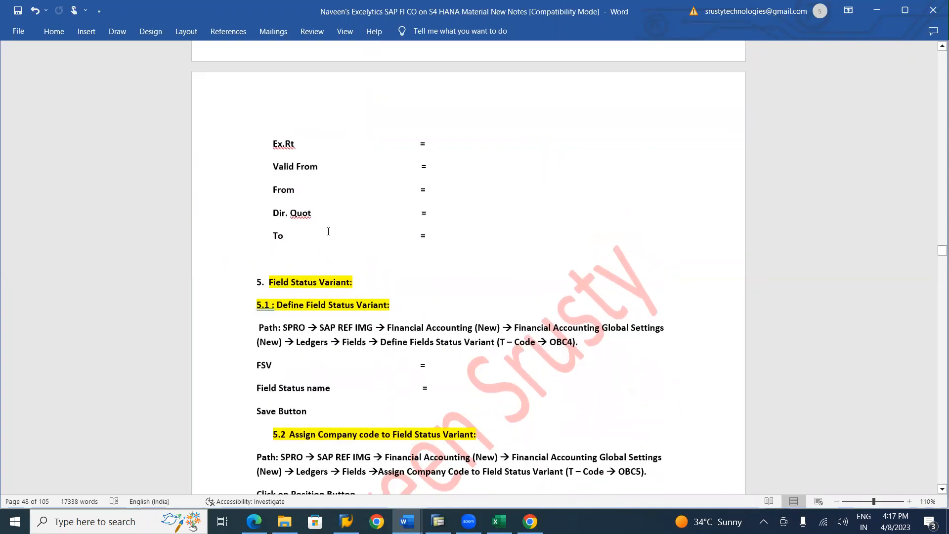
{"action": "scroll", "coordinate": [328, 231], "scroll_direction": "up", "scroll_amount": 2}
{"action": "scroll", "coordinate": [328, 231], "scroll_direction": "up", "scroll_amount": 6}
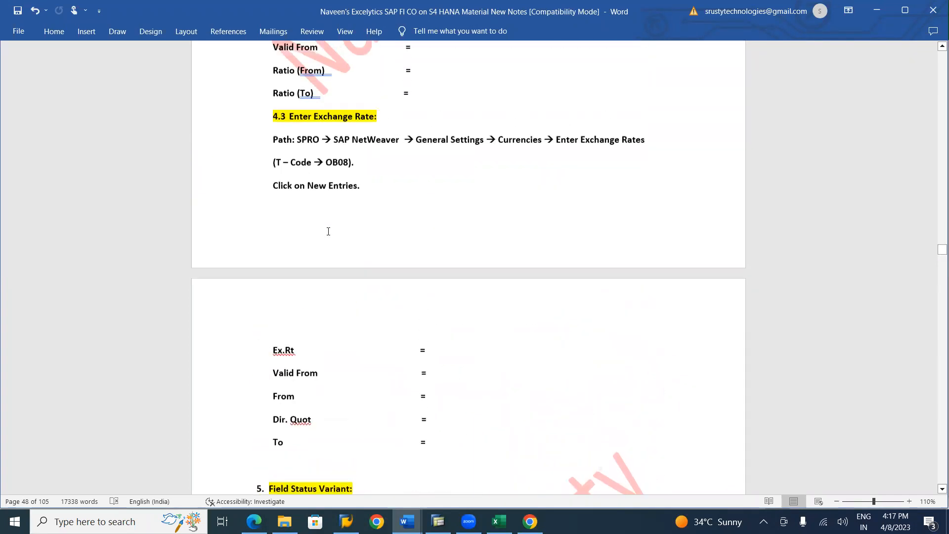
{"action": "scroll", "coordinate": [328, 230], "scroll_direction": "up", "scroll_amount": 6}
{"action": "scroll", "coordinate": [328, 230], "scroll_direction": "down", "scroll_amount": 12}
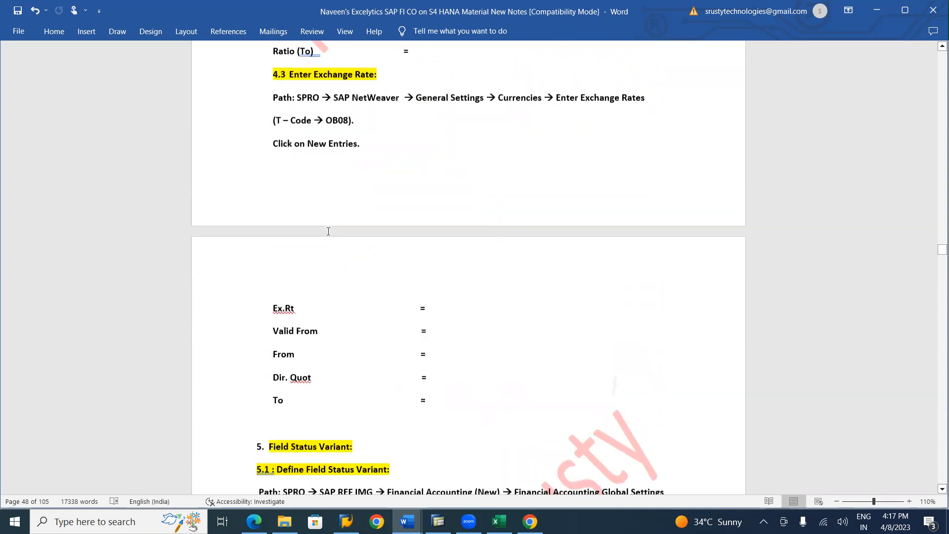
Review the notes on Field Status Variant, Tolerance Group, Posting Keys, Exchange Rate Deviation and Check Company Code Global Parameters
{"action": "scroll", "coordinate": [328, 231], "scroll_direction": "down", "scroll_amount": 5}
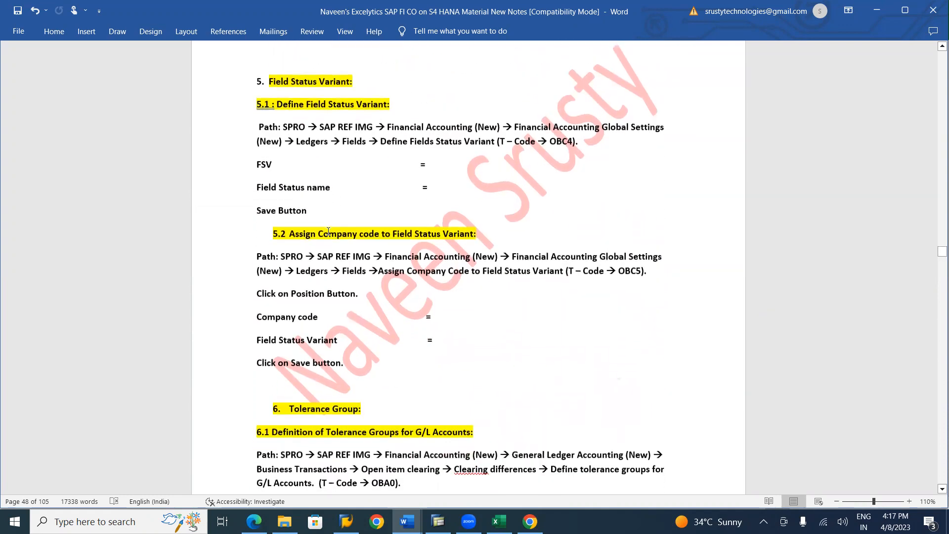
{"action": "scroll", "coordinate": [328, 231], "scroll_direction": "up", "scroll_amount": 1}
{"action": "scroll", "coordinate": [328, 231], "scroll_direction": "down", "scroll_amount": 2}
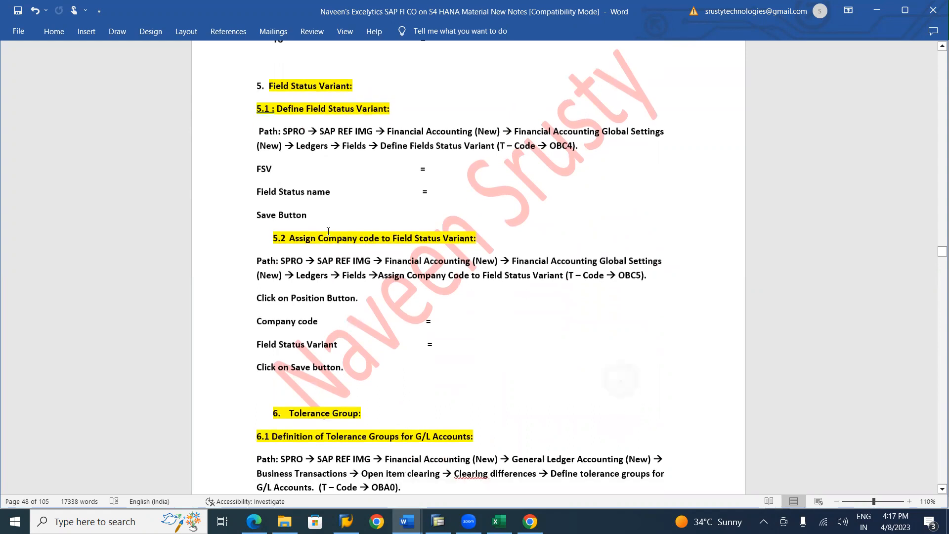
{"action": "scroll", "coordinate": [328, 231], "scroll_direction": "down", "scroll_amount": 5}
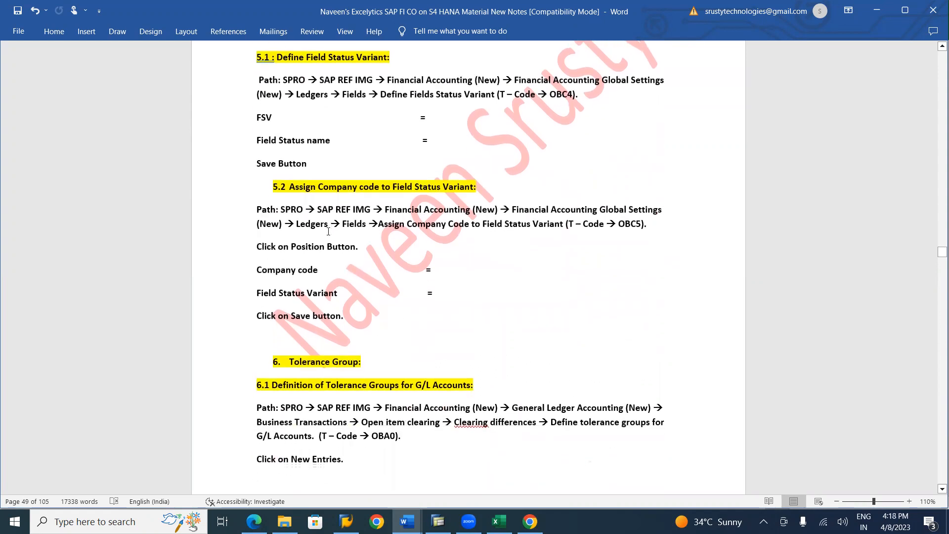
{"action": "scroll", "coordinate": [328, 231], "scroll_direction": "down", "scroll_amount": 4}
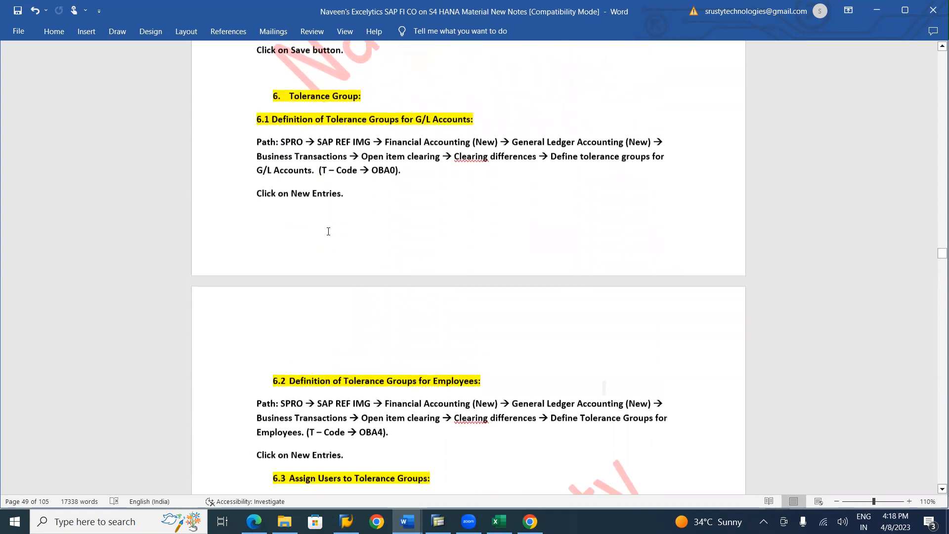
{"action": "scroll", "coordinate": [328, 230], "scroll_direction": "down", "scroll_amount": 5}
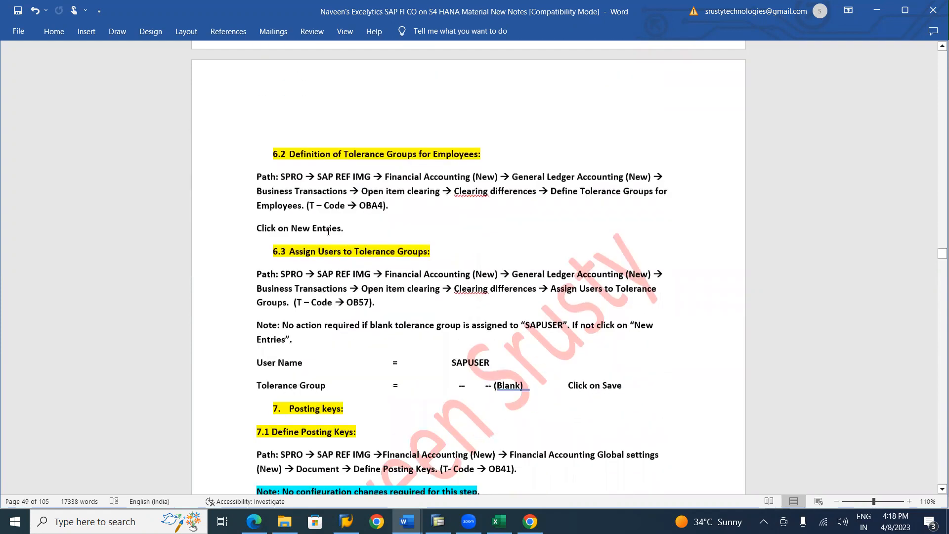
{"action": "scroll", "coordinate": [328, 231], "scroll_direction": "down", "scroll_amount": 2}
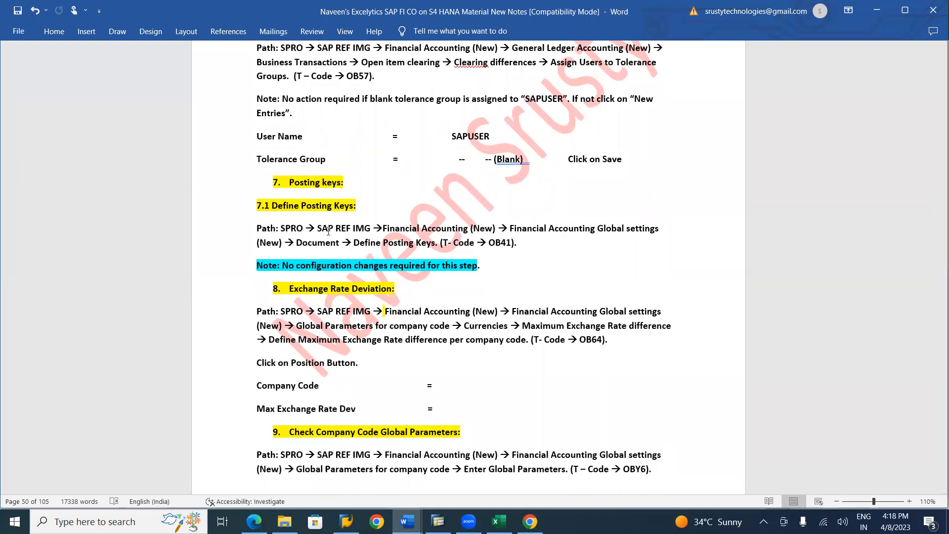
{"action": "key", "text": "alt+Tab"}
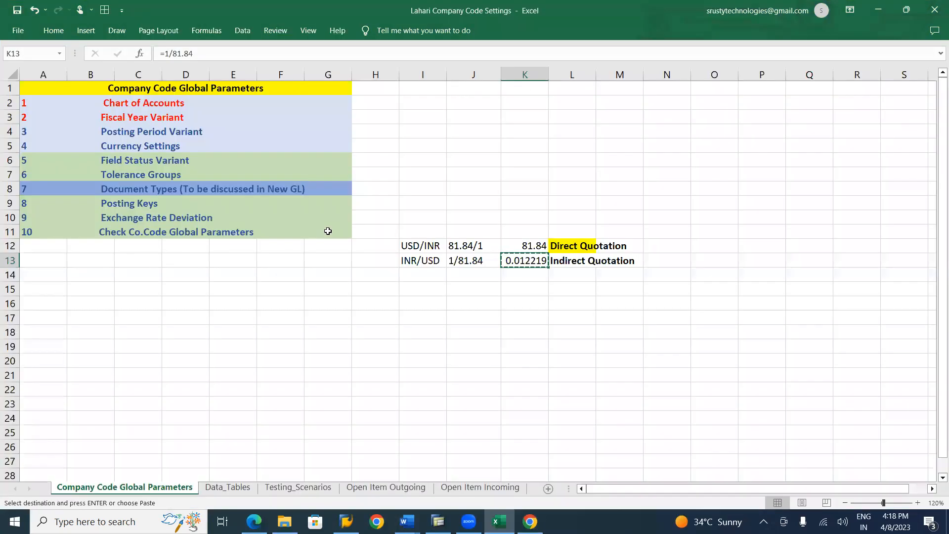
{"action": "key", "text": "alt+Tab"}
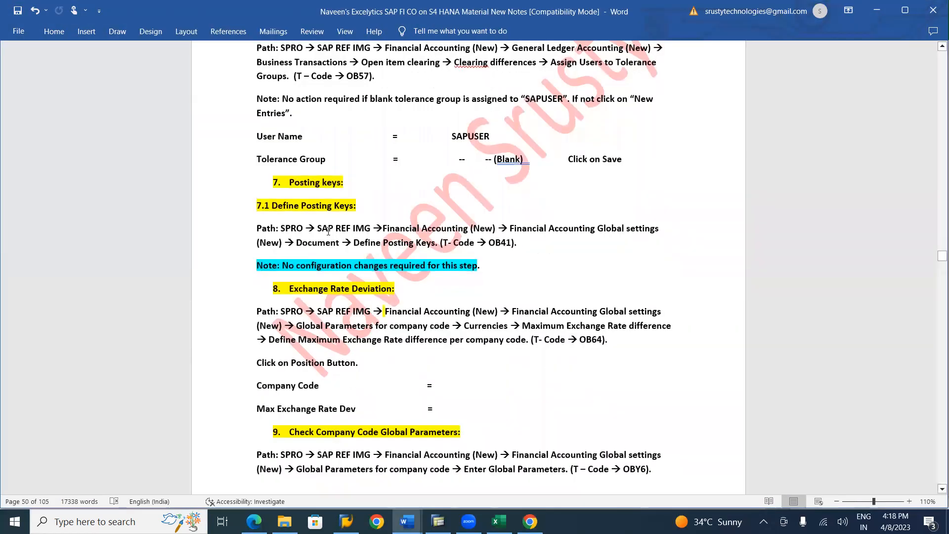
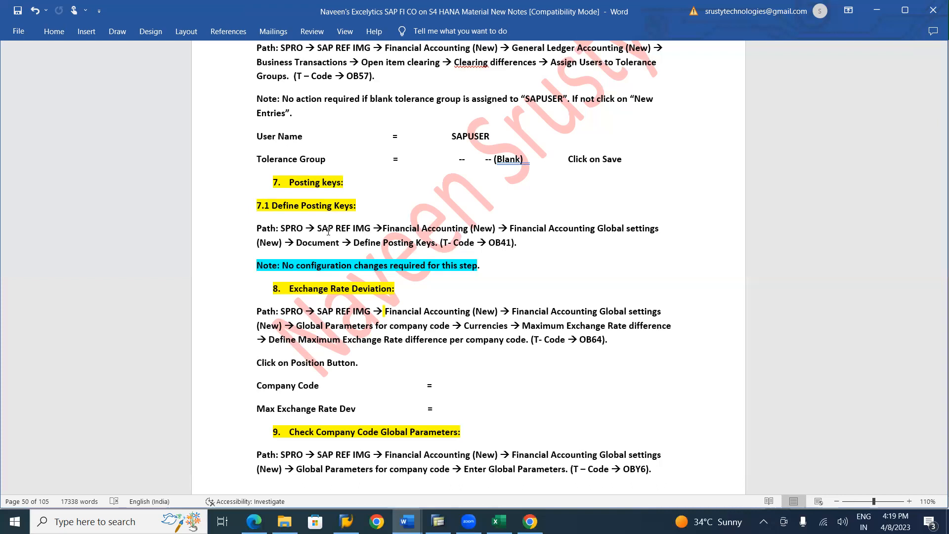
Review the notes on Field Status Variant, Tolerance Groups, Posting Keys, Exchange Rate Deviation and Maintaining Controlling Area
{"action": "scroll", "coordinate": [328, 231], "scroll_direction": "down", "scroll_amount": 10}
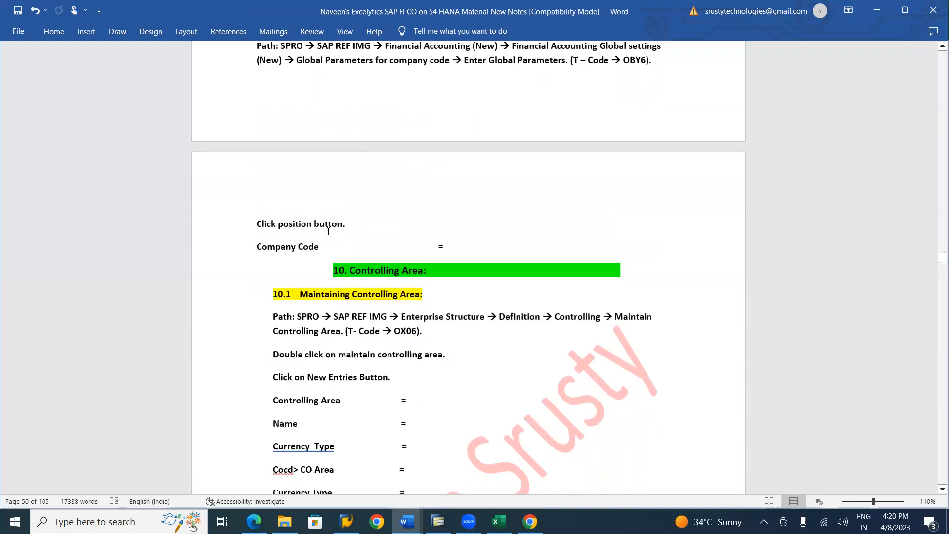
{"action": "scroll", "coordinate": [328, 231], "scroll_direction": "down", "scroll_amount": 2}
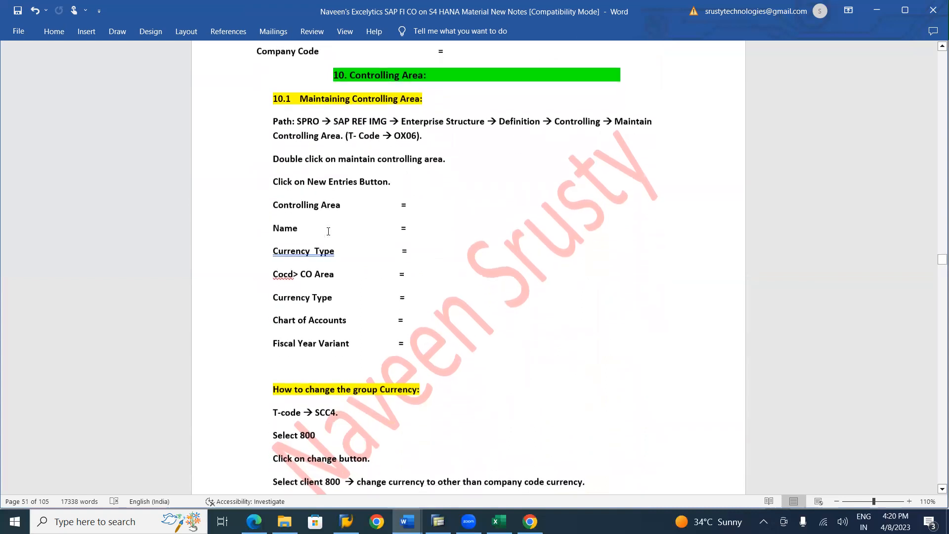
{"action": "scroll", "coordinate": [328, 230], "scroll_direction": "up", "scroll_amount": 15}
{"action": "scroll", "coordinate": [328, 231], "scroll_direction": "up", "scroll_amount": 11}
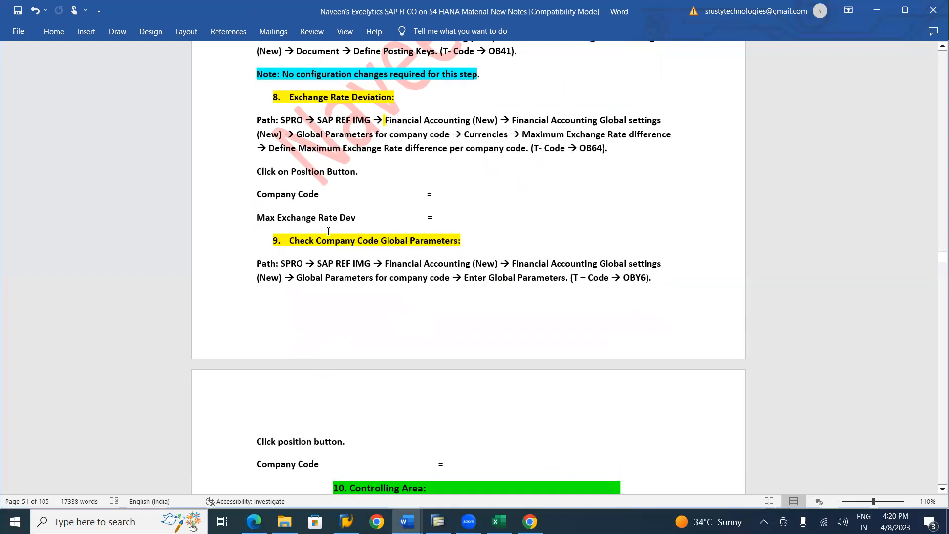
{"action": "scroll", "coordinate": [328, 231], "scroll_direction": "up", "scroll_amount": 10}
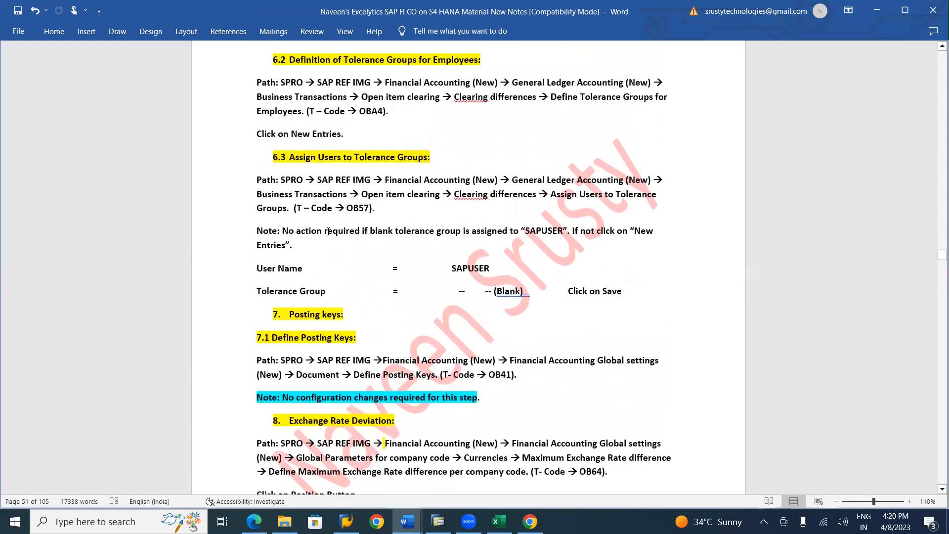
{"action": "scroll", "coordinate": [328, 231], "scroll_direction": "up", "scroll_amount": 10}
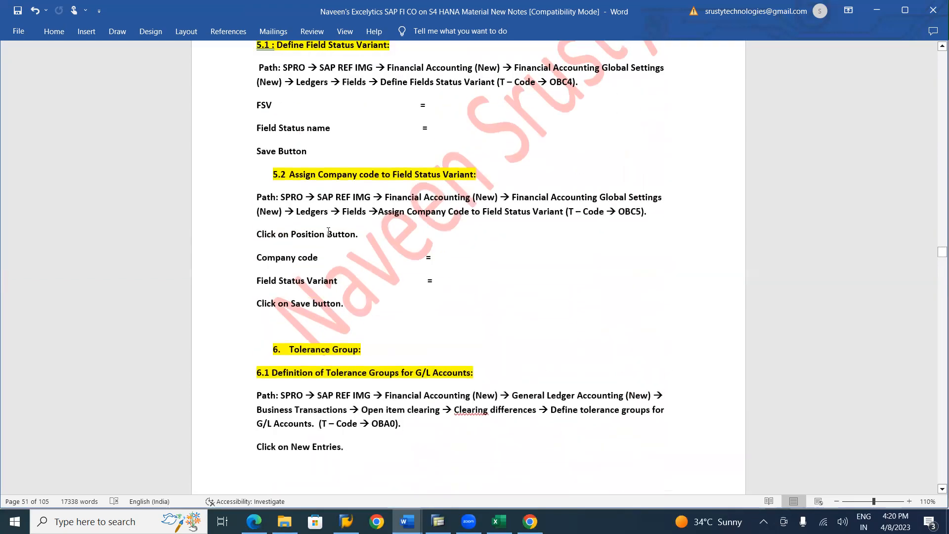
{"action": "scroll", "coordinate": [328, 230], "scroll_direction": "down", "scroll_amount": 20}
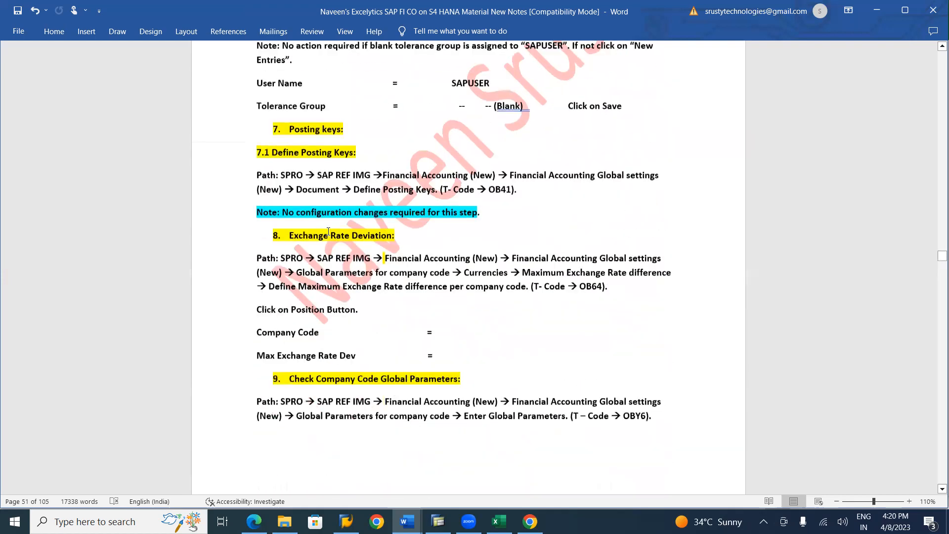
{"action": "scroll", "coordinate": [329, 231], "scroll_direction": "down", "scroll_amount": 11}
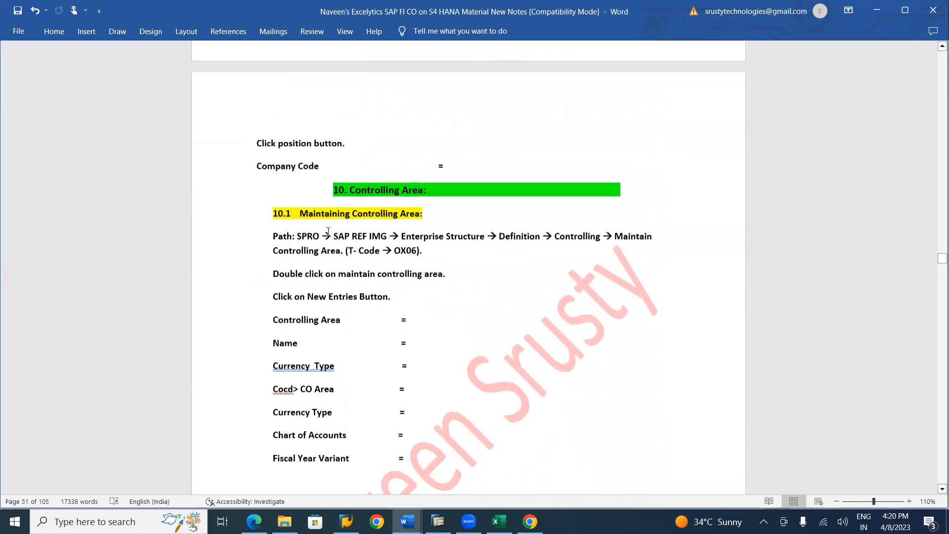
{"action": "scroll", "coordinate": [328, 231], "scroll_direction": "down", "scroll_amount": 4}
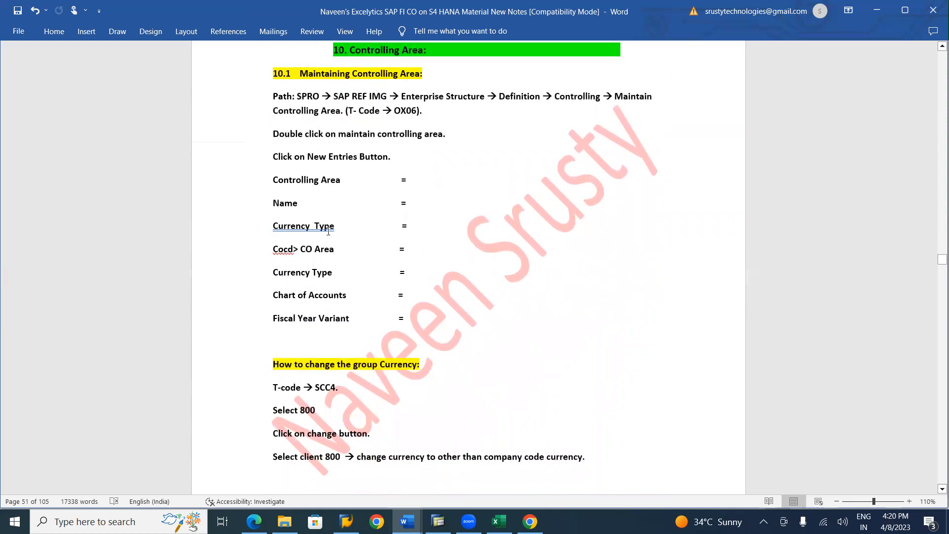
Examine the notes on activating controlling area components, New General Ledger setup, document types, number ranges and document splitting
{"action": "scroll", "coordinate": [329, 231], "scroll_direction": "down", "scroll_amount": 20}
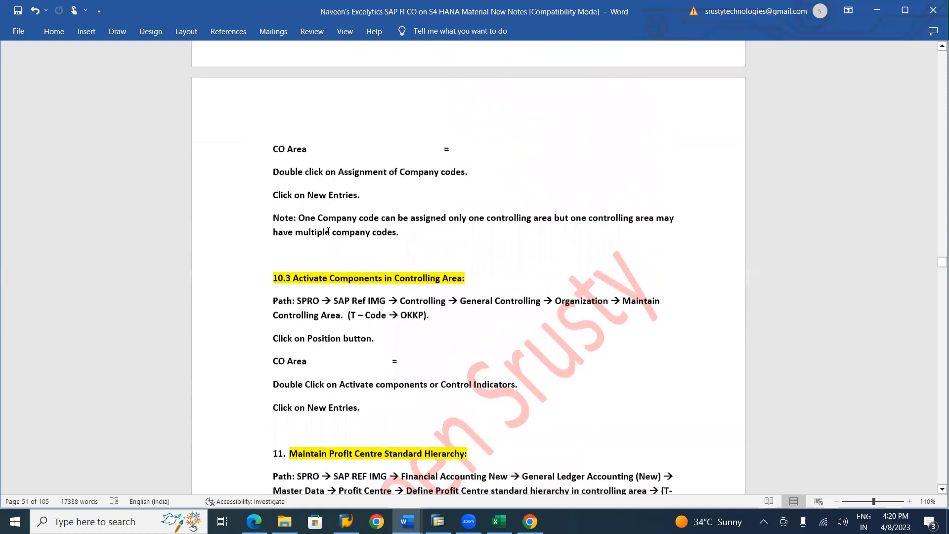
{"action": "scroll", "coordinate": [328, 231], "scroll_direction": "down", "scroll_amount": 14}
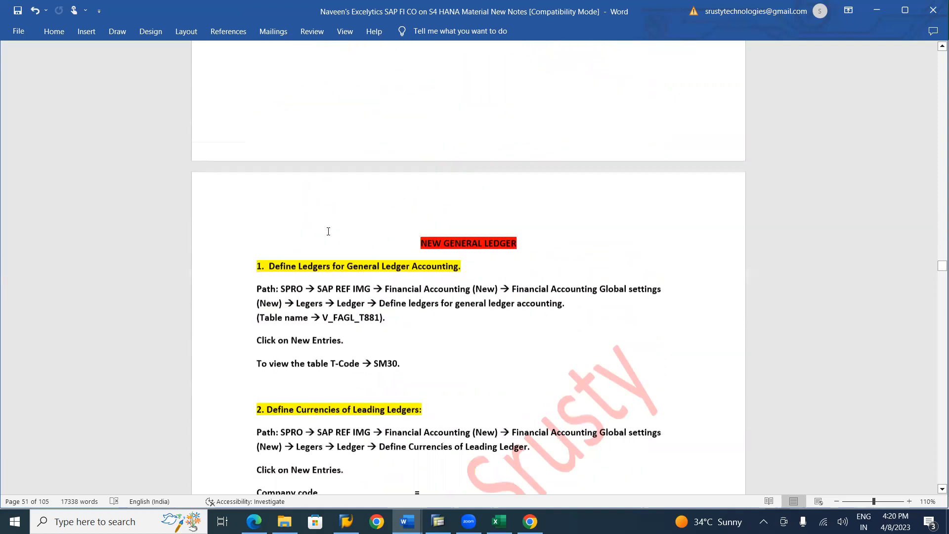
{"action": "scroll", "coordinate": [328, 231], "scroll_direction": "down", "scroll_amount": 8}
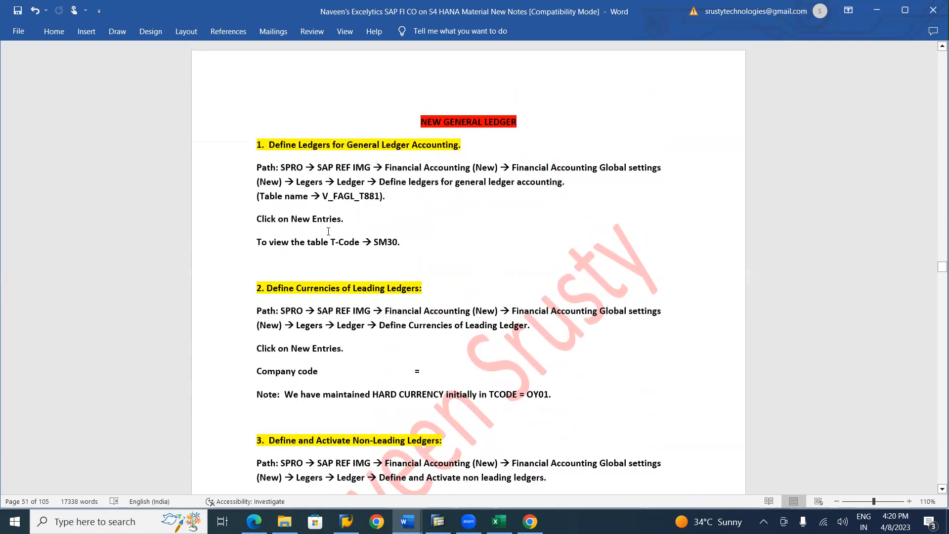
{"action": "scroll", "coordinate": [328, 231], "scroll_direction": "down", "scroll_amount": 18}
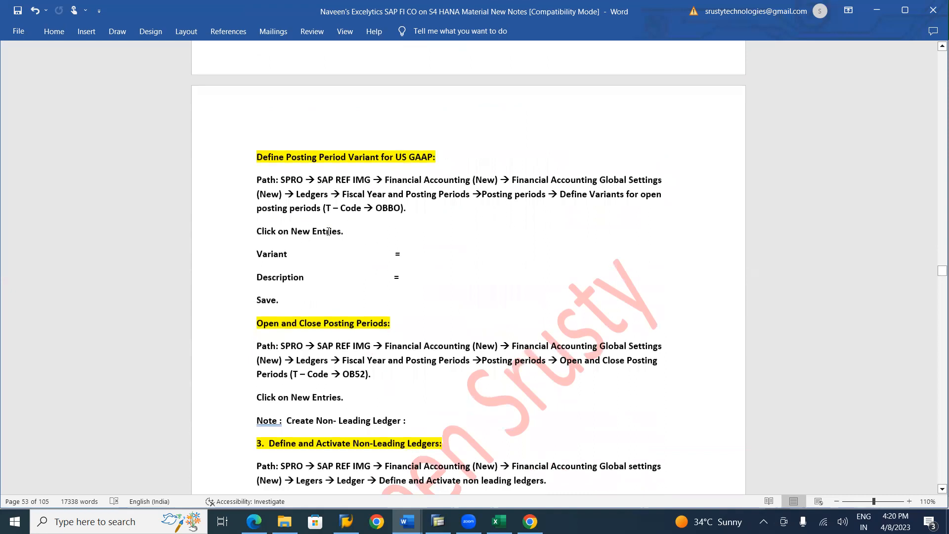
{"action": "scroll", "coordinate": [329, 231], "scroll_direction": "down", "scroll_amount": 20}
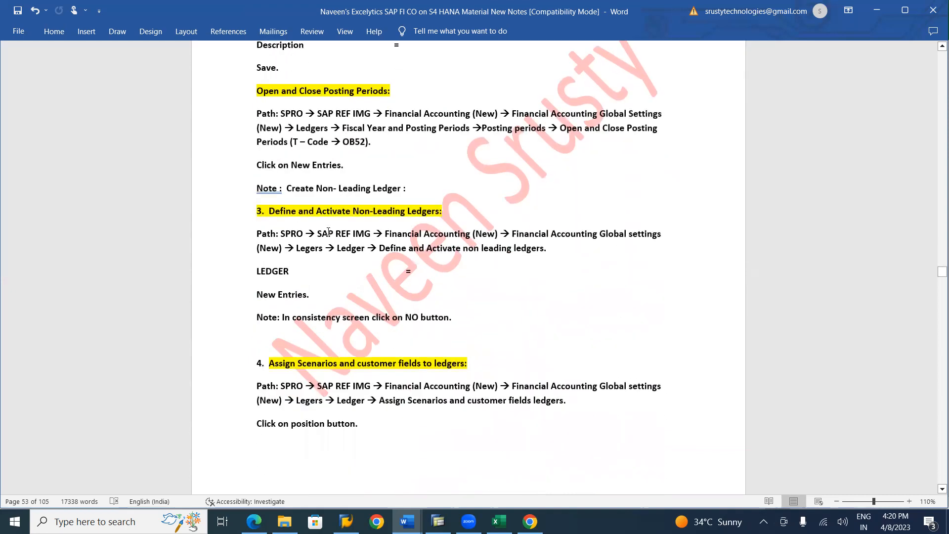
{"action": "scroll", "coordinate": [328, 231], "scroll_direction": "down", "scroll_amount": 1}
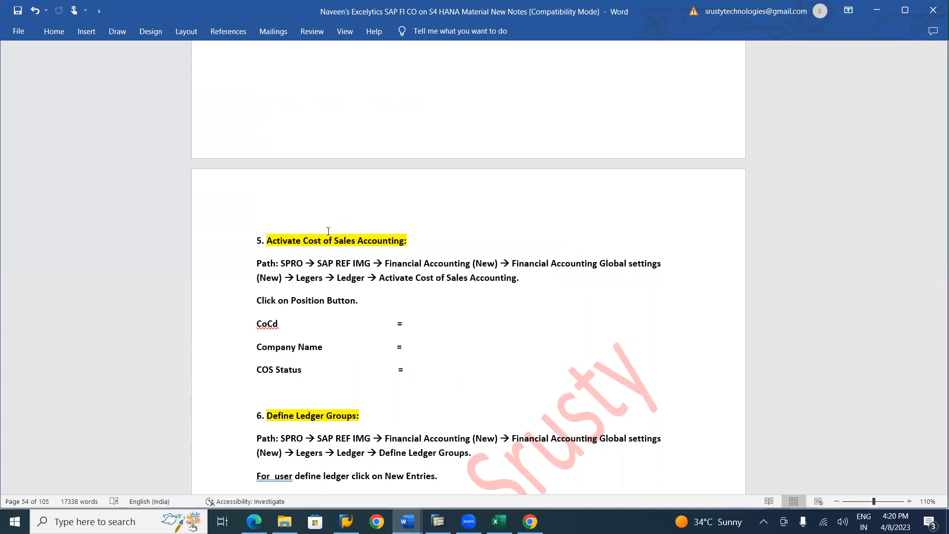
{"action": "scroll", "coordinate": [328, 231], "scroll_direction": "down", "scroll_amount": 15}
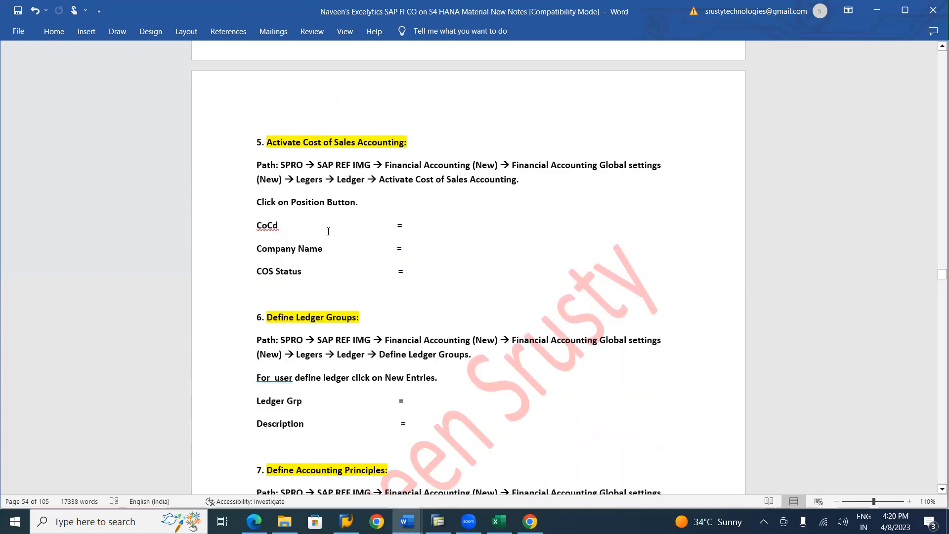
{"action": "scroll", "coordinate": [328, 231], "scroll_direction": "down", "scroll_amount": 15}
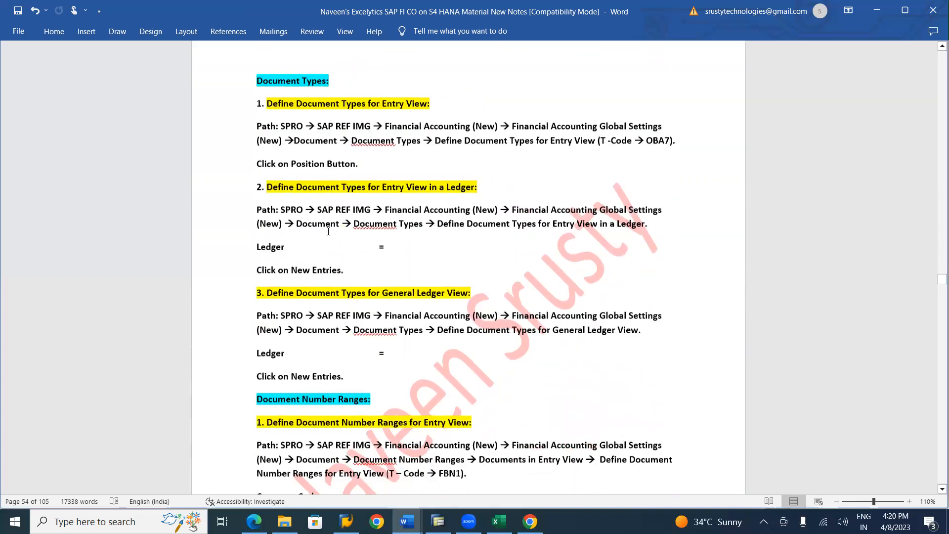
{"action": "scroll", "coordinate": [328, 231], "scroll_direction": "down", "scroll_amount": 15}
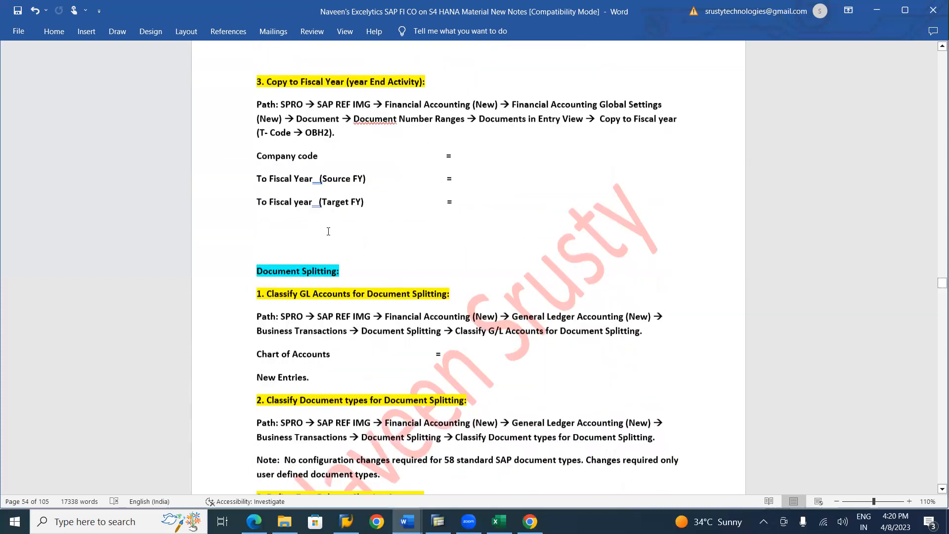
{"action": "scroll", "coordinate": [329, 232], "scroll_direction": "down", "scroll_amount": 15}
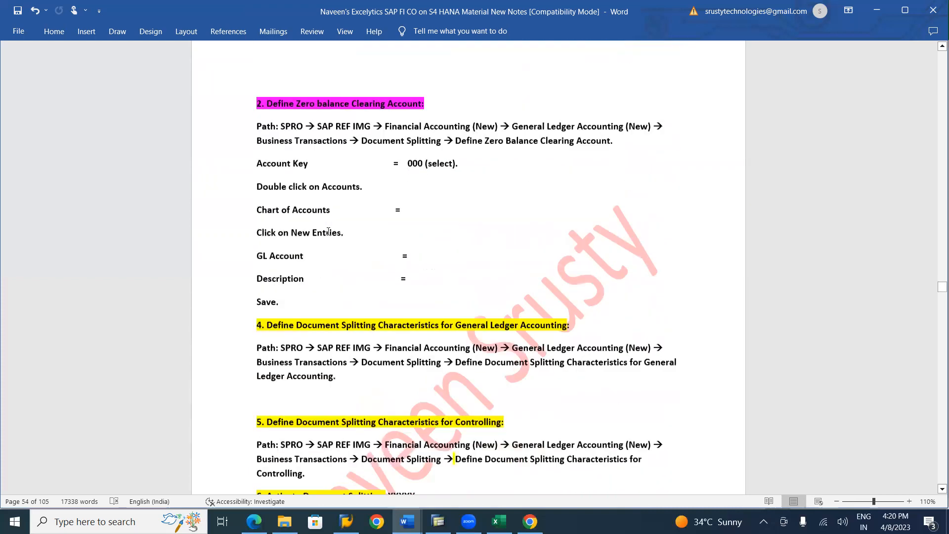
Review the Master Data, GL Master, Scenario's Testing and Parked Documents sections of the notes, including profit center maintenance
{"action": "scroll", "coordinate": [328, 232], "scroll_direction": "up", "scroll_amount": 1}
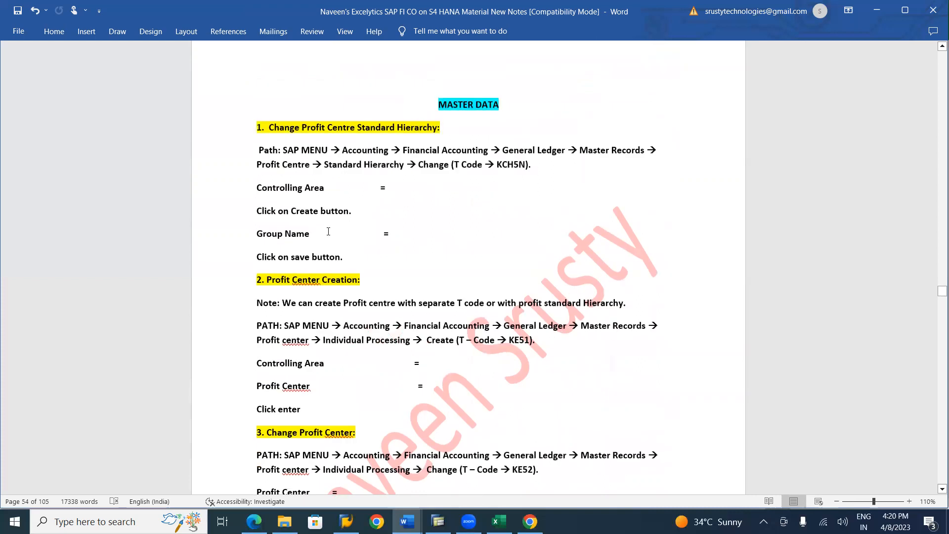
{"action": "scroll", "coordinate": [328, 232], "scroll_direction": "down", "scroll_amount": 20}
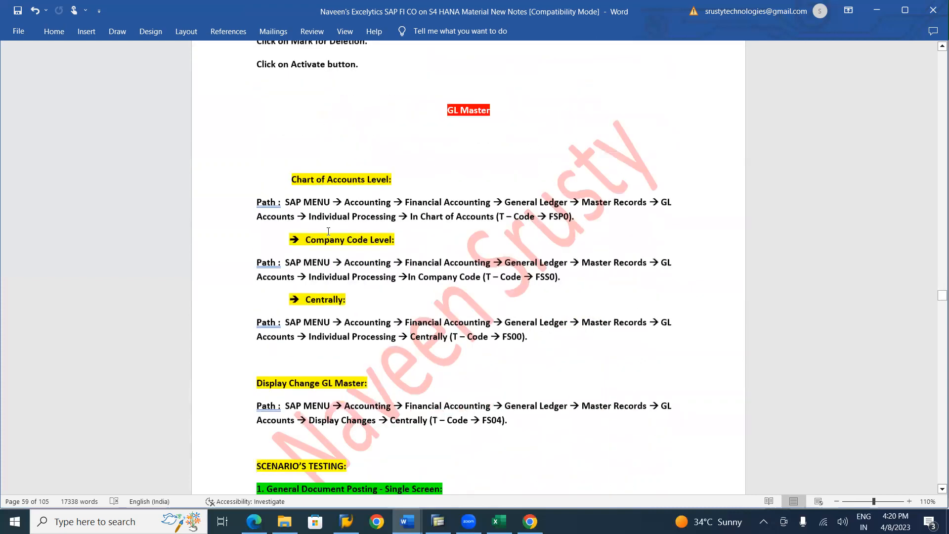
{"action": "scroll", "coordinate": [329, 231], "scroll_direction": "up", "scroll_amount": 2}
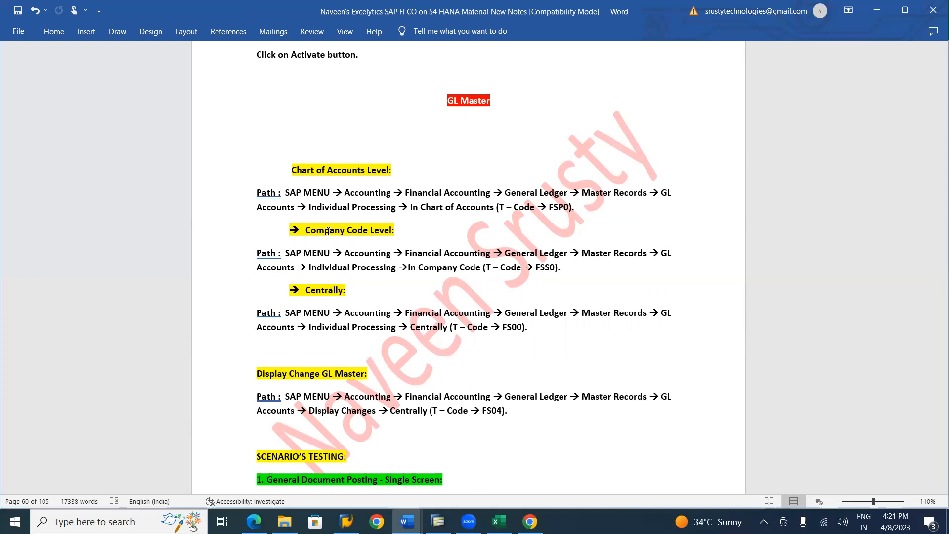
{"action": "scroll", "coordinate": [328, 231], "scroll_direction": "down", "scroll_amount": 20}
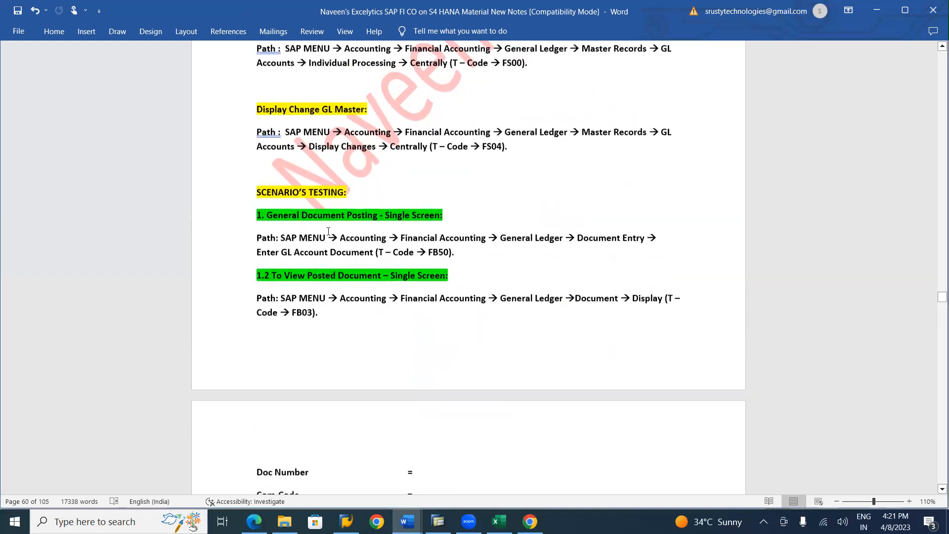
{"action": "scroll", "coordinate": [328, 231], "scroll_direction": "down", "scroll_amount": 20}
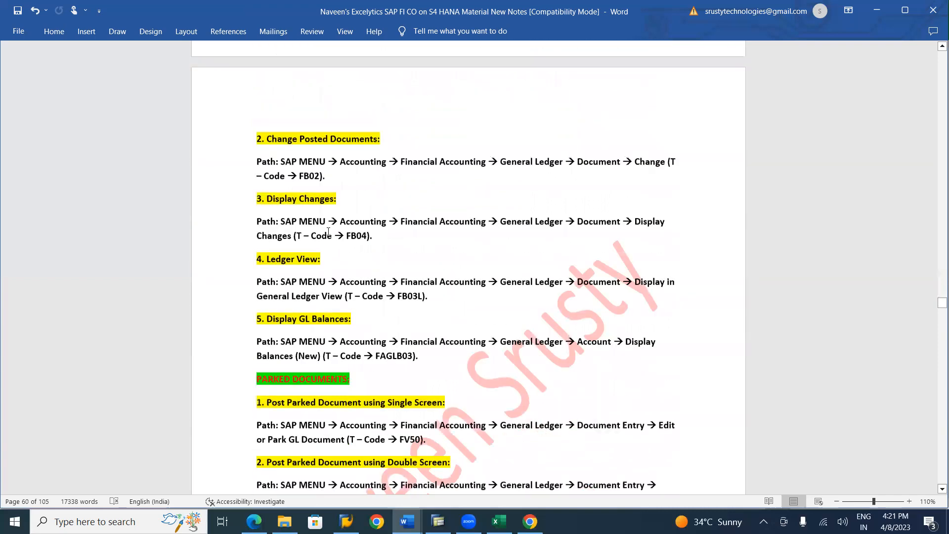
{"action": "scroll", "coordinate": [329, 230], "scroll_direction": "down", "scroll_amount": 5}
{"action": "scroll", "coordinate": [329, 231], "scroll_direction": "up", "scroll_amount": 14}
{"action": "scroll", "coordinate": [328, 231], "scroll_direction": "up", "scroll_amount": 20}
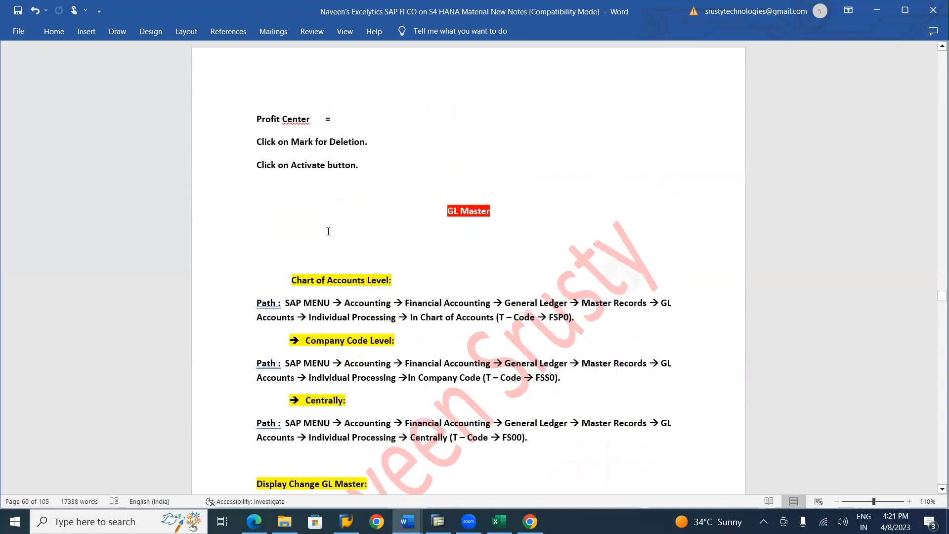
{"action": "scroll", "coordinate": [328, 231], "scroll_direction": "up", "scroll_amount": 1}
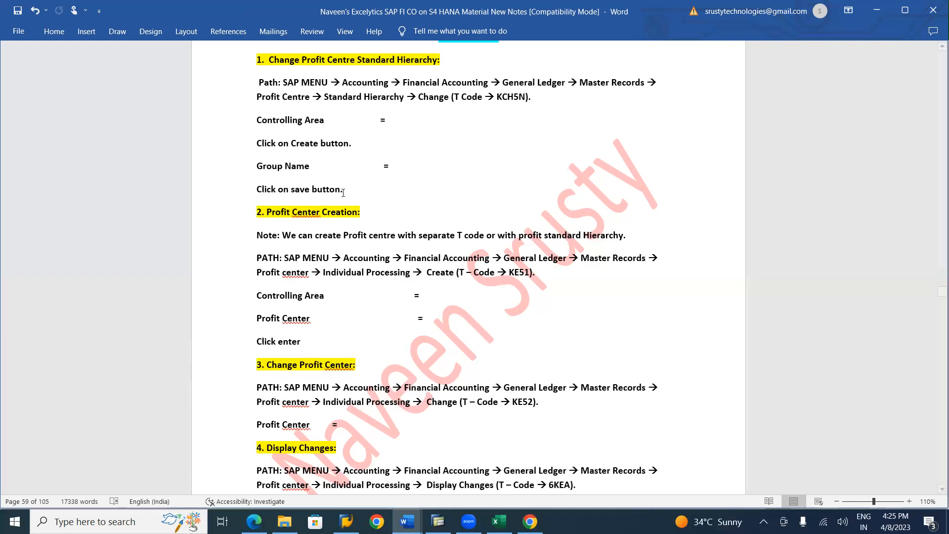
Go back through the Document Splitting, Document Types and New General Ledger notes to section 10, Controlling Area
{"action": "scroll", "coordinate": [355, 231], "scroll_direction": "up", "scroll_amount": 20}
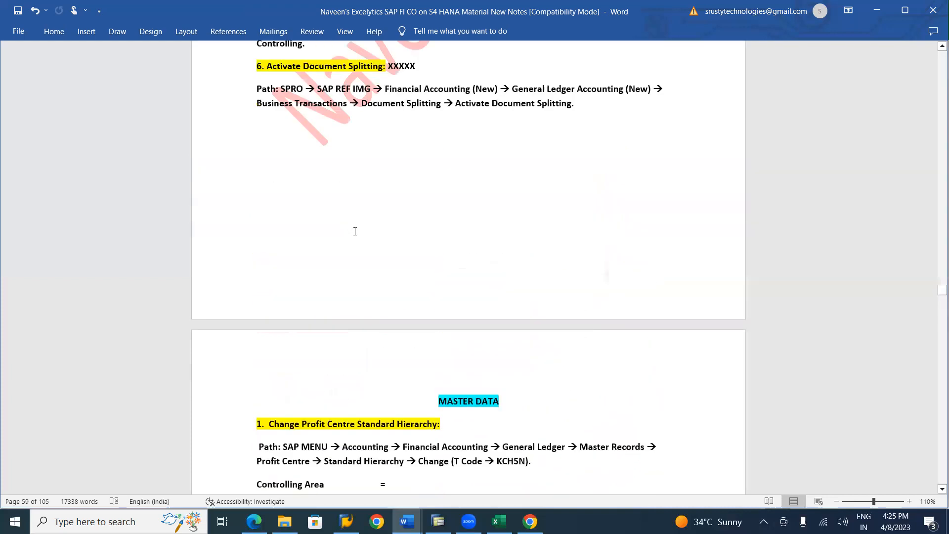
{"action": "scroll", "coordinate": [355, 232], "scroll_direction": "up", "scroll_amount": 15}
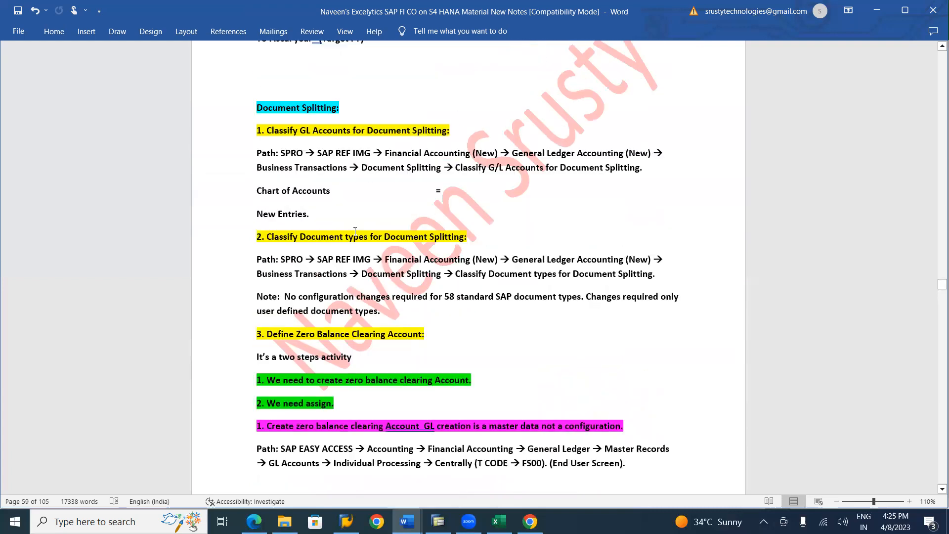
{"action": "scroll", "coordinate": [355, 232], "scroll_direction": "up", "scroll_amount": 15}
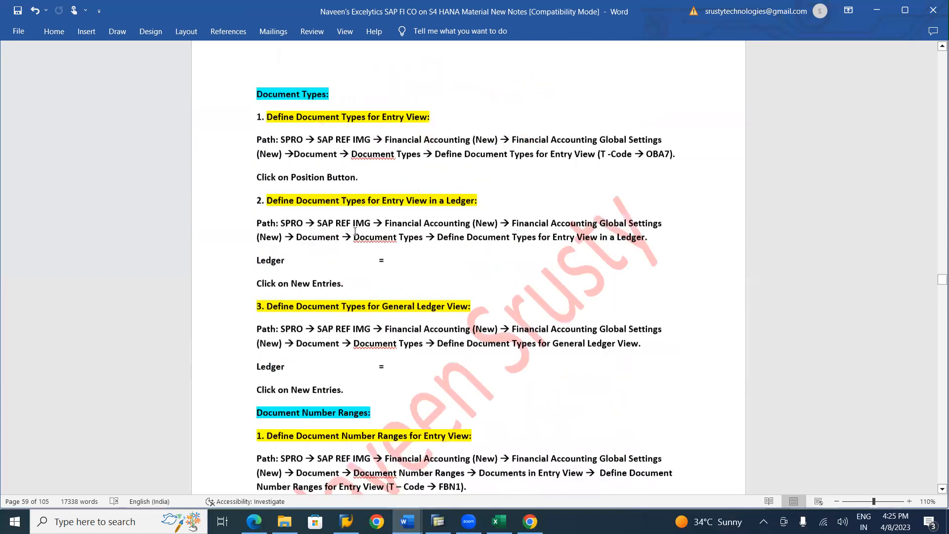
{"action": "scroll", "coordinate": [355, 232], "scroll_direction": "up", "scroll_amount": 10}
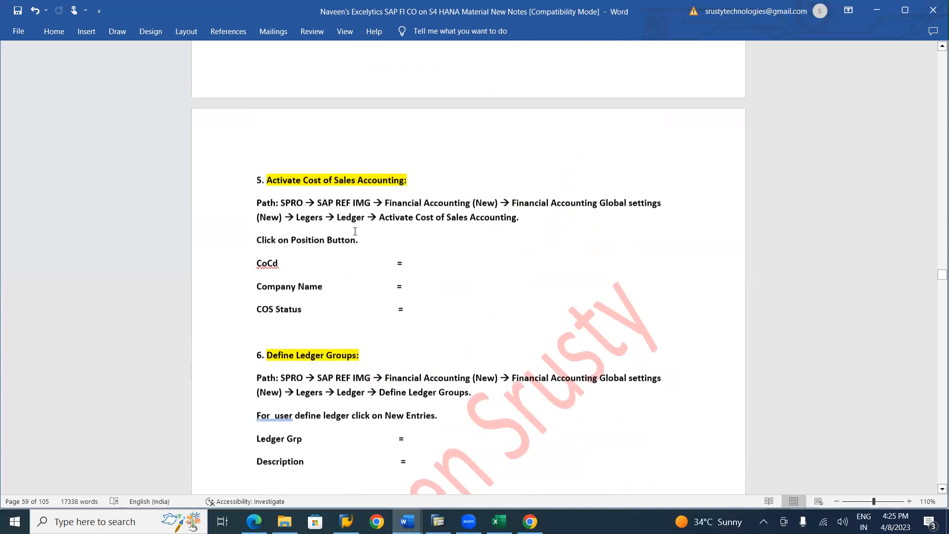
{"action": "scroll", "coordinate": [355, 231], "scroll_direction": "up", "scroll_amount": 10}
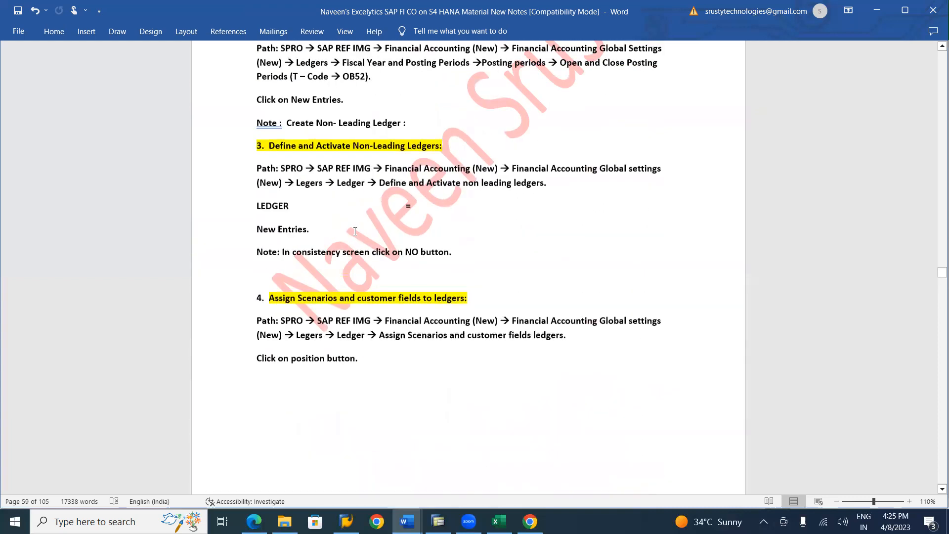
{"action": "scroll", "coordinate": [355, 231], "scroll_direction": "up", "scroll_amount": 10}
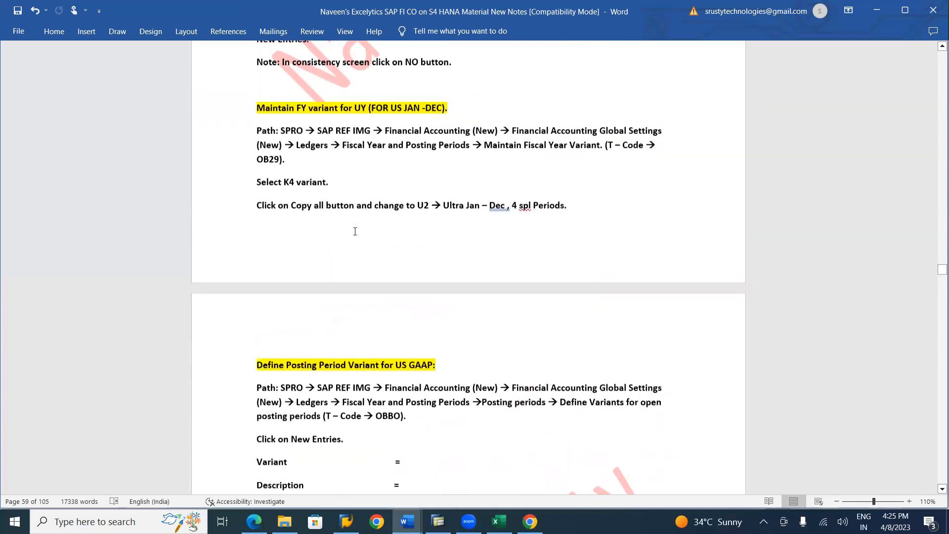
{"action": "scroll", "coordinate": [355, 231], "scroll_direction": "up", "scroll_amount": 10}
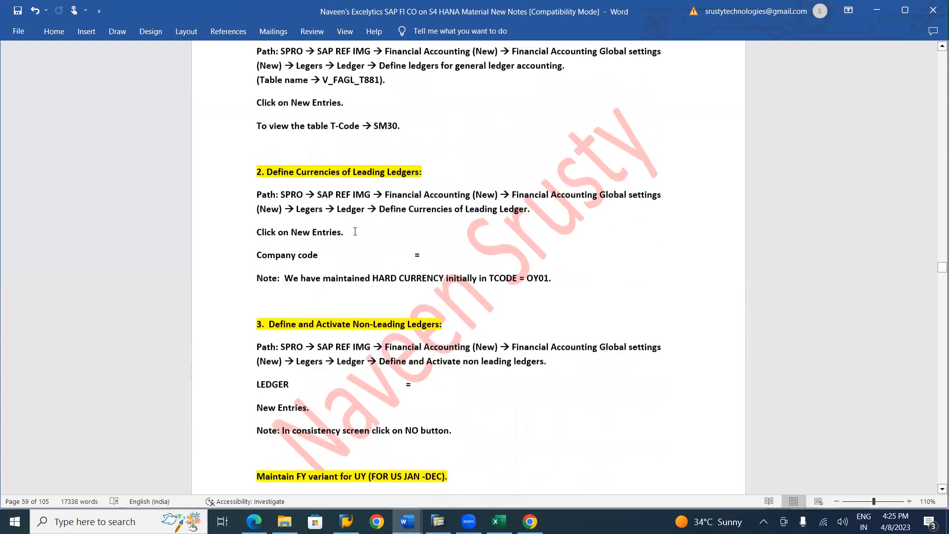
{"action": "scroll", "coordinate": [355, 231], "scroll_direction": "up", "scroll_amount": 10}
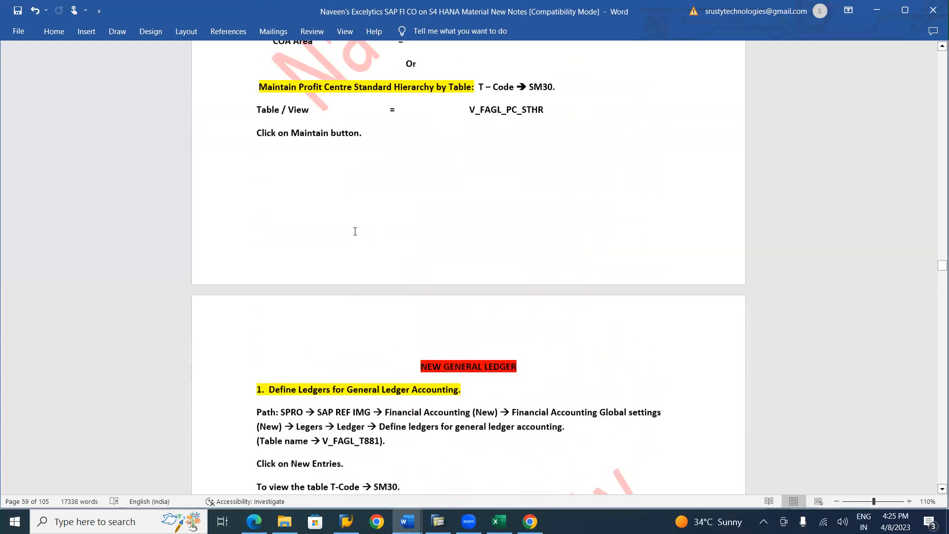
{"action": "scroll", "coordinate": [355, 231], "scroll_direction": "up", "scroll_amount": 8}
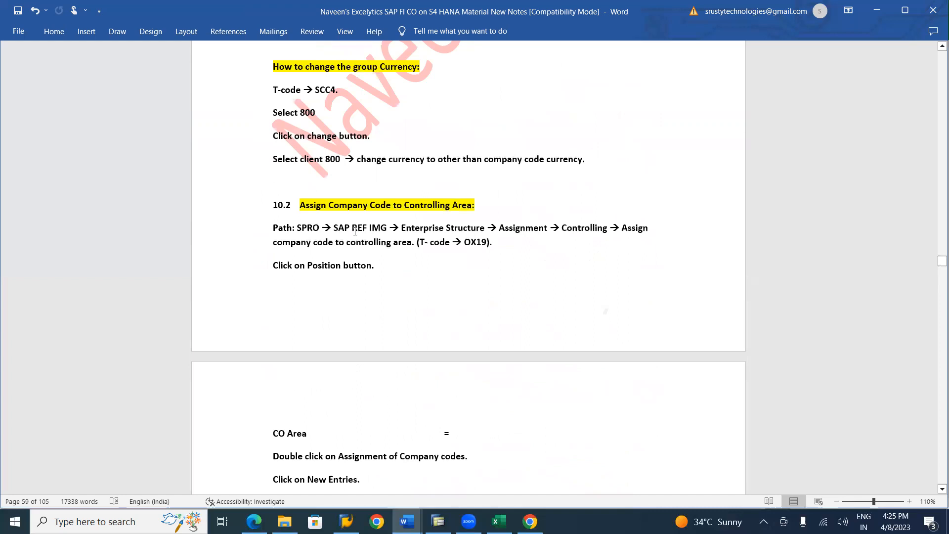
{"action": "scroll", "coordinate": [355, 232], "scroll_direction": "up", "scroll_amount": 10}
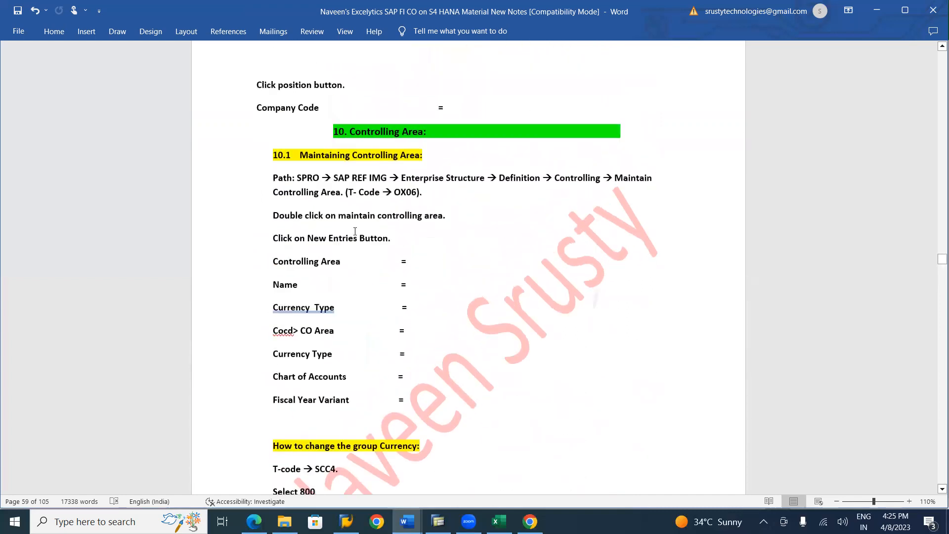
Review the notes again from Enter Exchange Rate through Field Status Variant, Tolerance Groups, Posting Keys, Exchange Rate Deviation and Company Code Global Parameters to Controlling Area
{"action": "scroll", "coordinate": [354, 231], "scroll_direction": "up", "scroll_amount": 10}
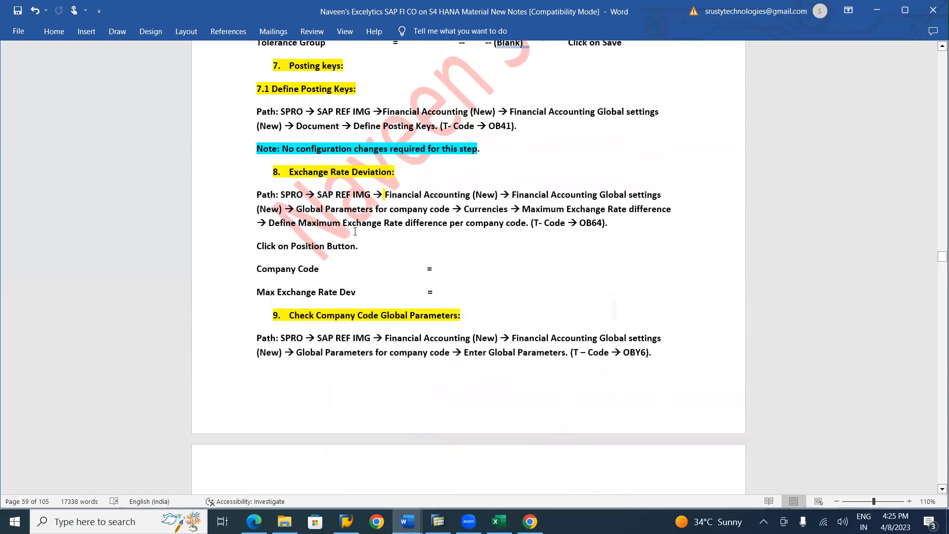
{"action": "scroll", "coordinate": [355, 231], "scroll_direction": "up", "scroll_amount": 10}
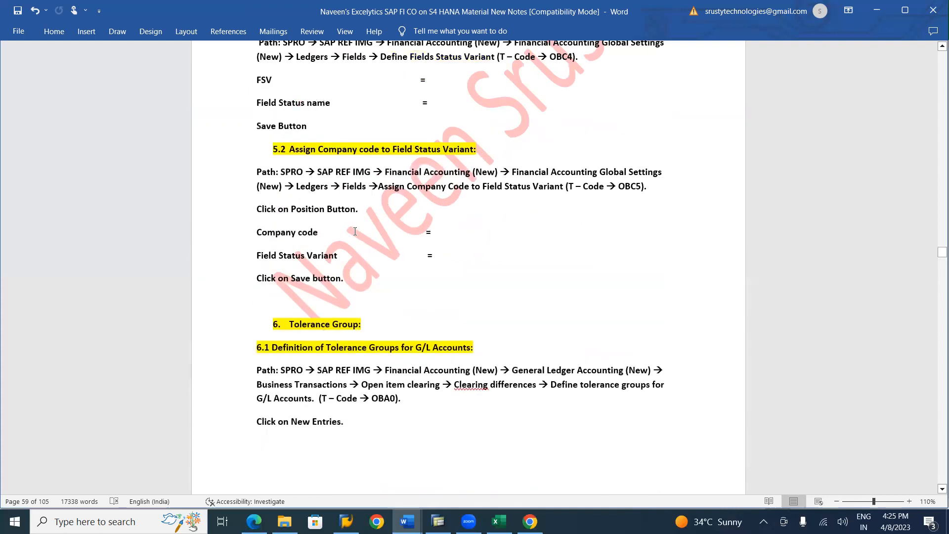
{"action": "scroll", "coordinate": [355, 231], "scroll_direction": "up", "scroll_amount": 6}
{"action": "scroll", "coordinate": [355, 232], "scroll_direction": "down", "scroll_amount": 5}
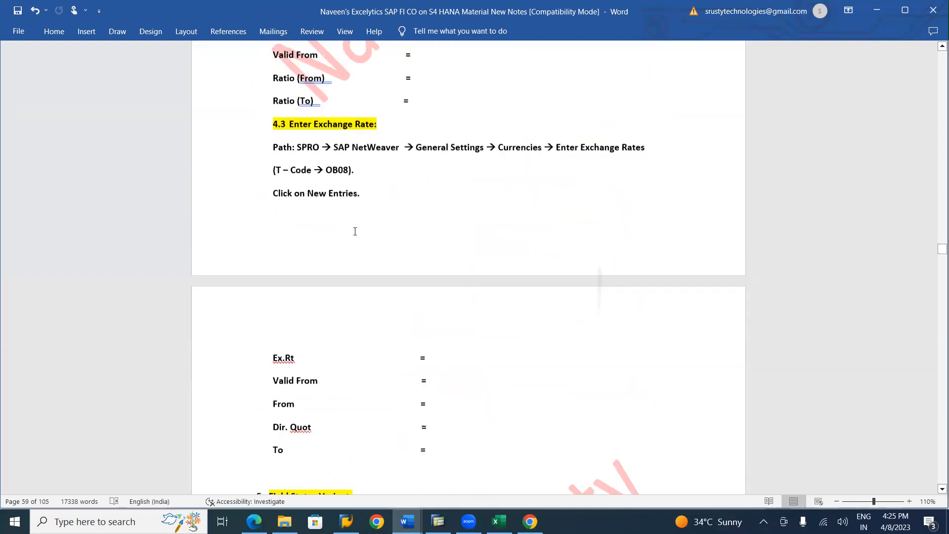
{"action": "scroll", "coordinate": [355, 231], "scroll_direction": "down", "scroll_amount": 5}
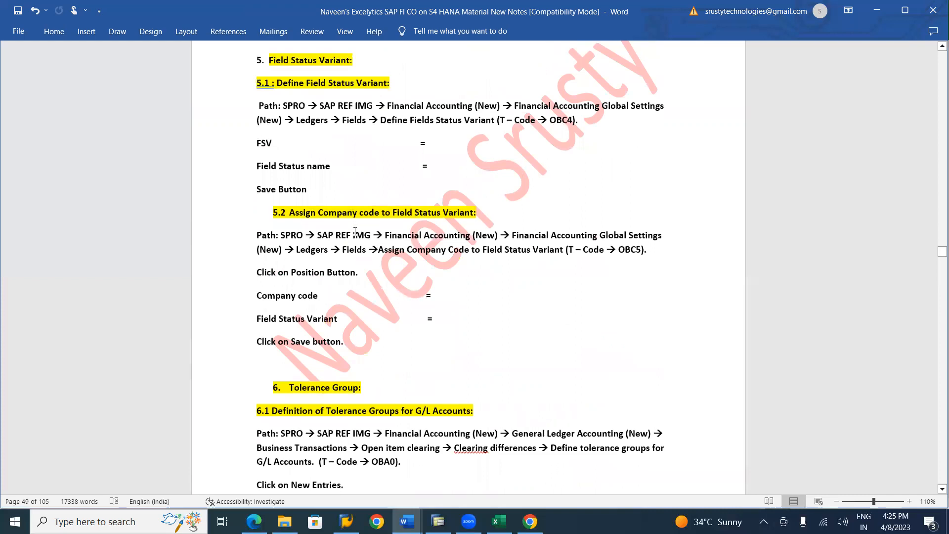
{"action": "scroll", "coordinate": [355, 231], "scroll_direction": "down", "scroll_amount": 9}
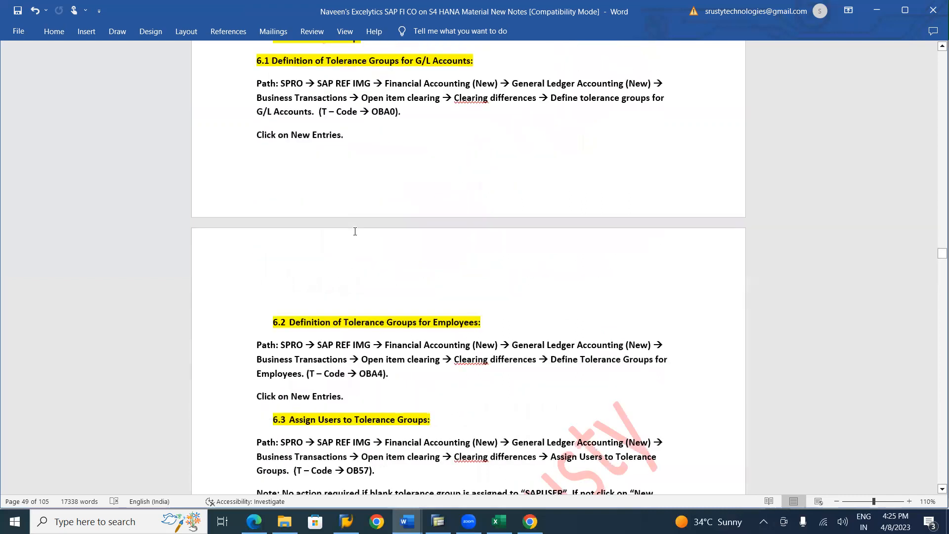
{"action": "scroll", "coordinate": [355, 231], "scroll_direction": "down", "scroll_amount": 5}
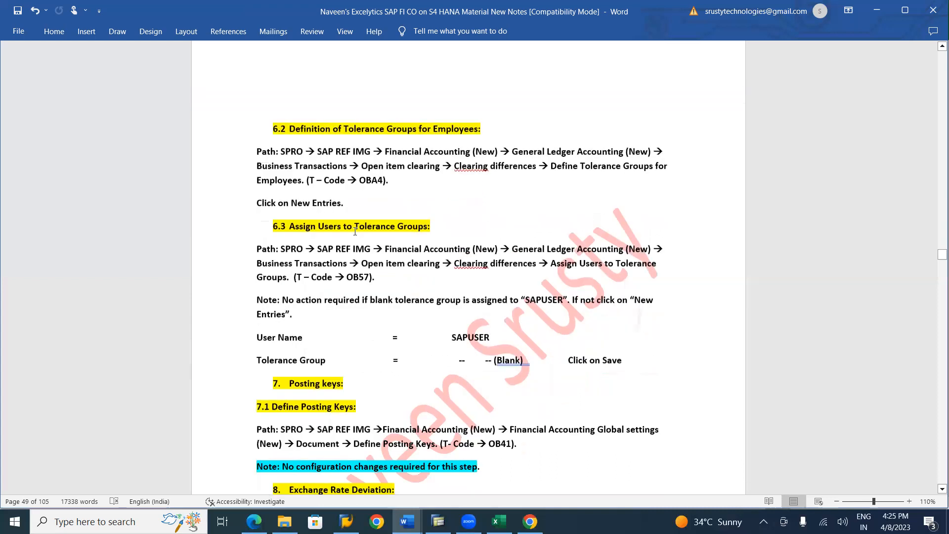
{"action": "scroll", "coordinate": [355, 231], "scroll_direction": "down", "scroll_amount": 5}
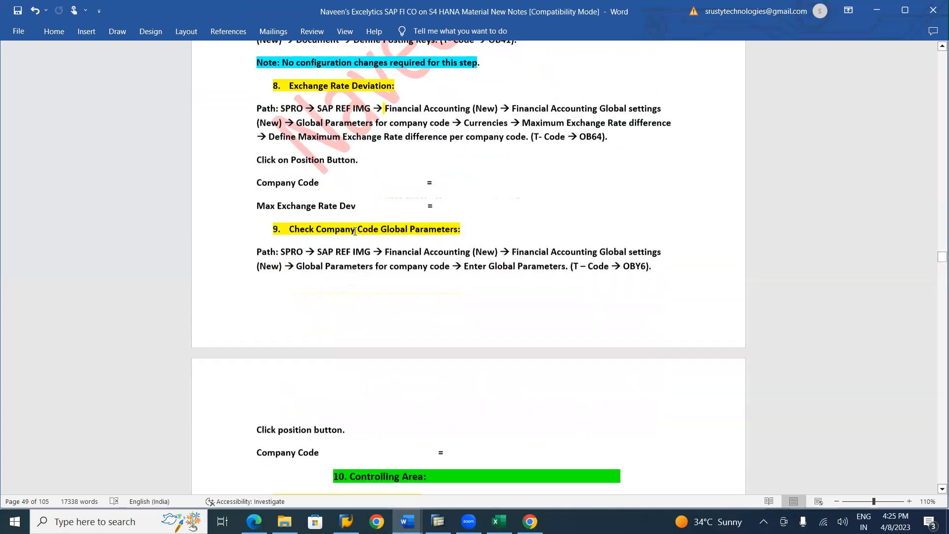
{"action": "scroll", "coordinate": [355, 231], "scroll_direction": "up", "scroll_amount": 4}
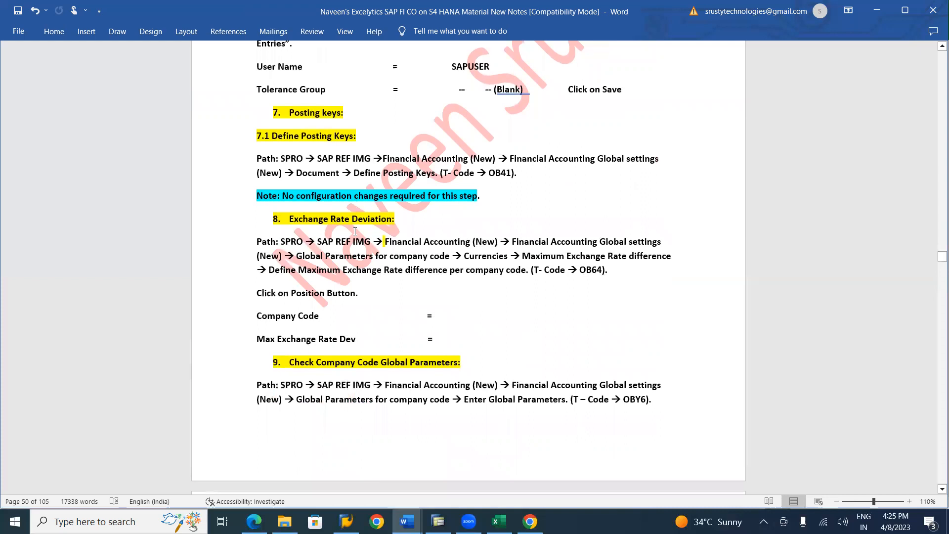
{"action": "scroll", "coordinate": [355, 231], "scroll_direction": "down", "scroll_amount": 3}
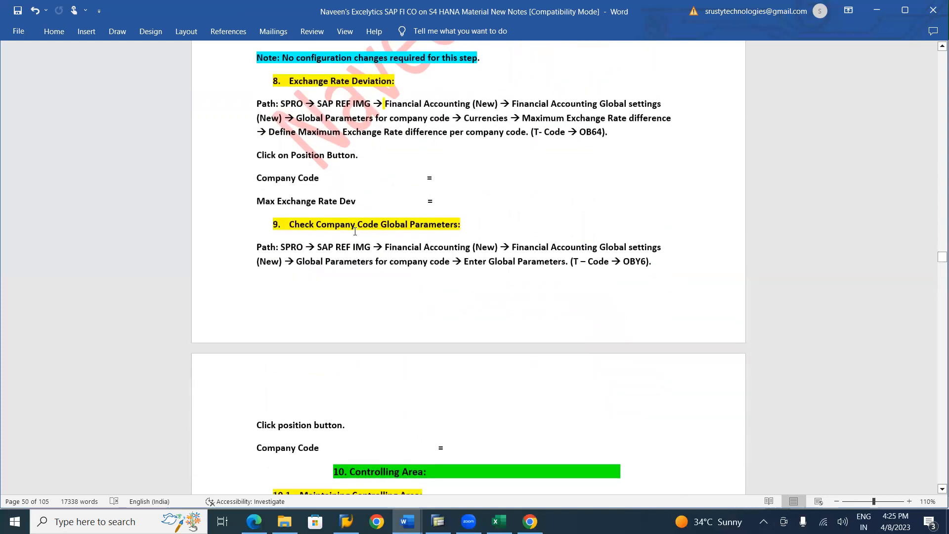
{"action": "scroll", "coordinate": [355, 231], "scroll_direction": "down", "scroll_amount": 2}
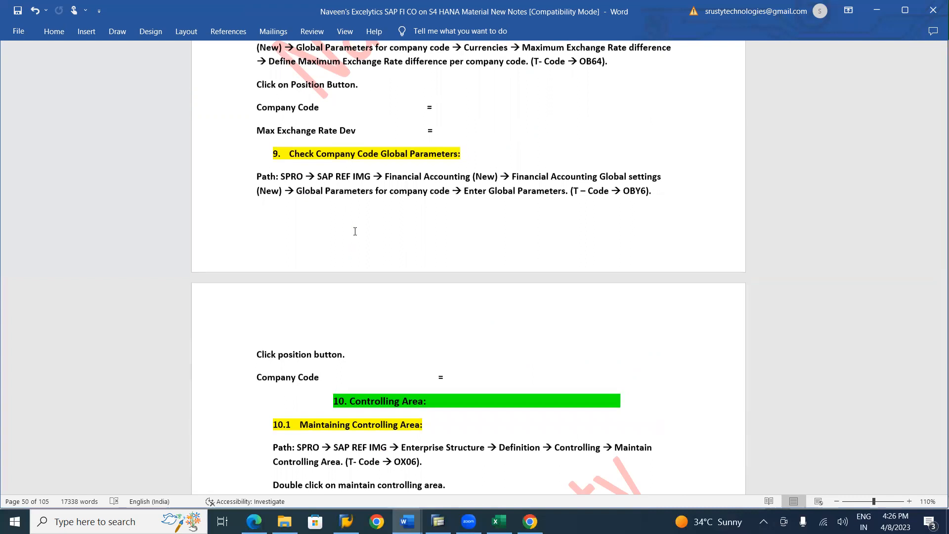
{"action": "scroll", "coordinate": [355, 231], "scroll_direction": "down", "scroll_amount": 4}
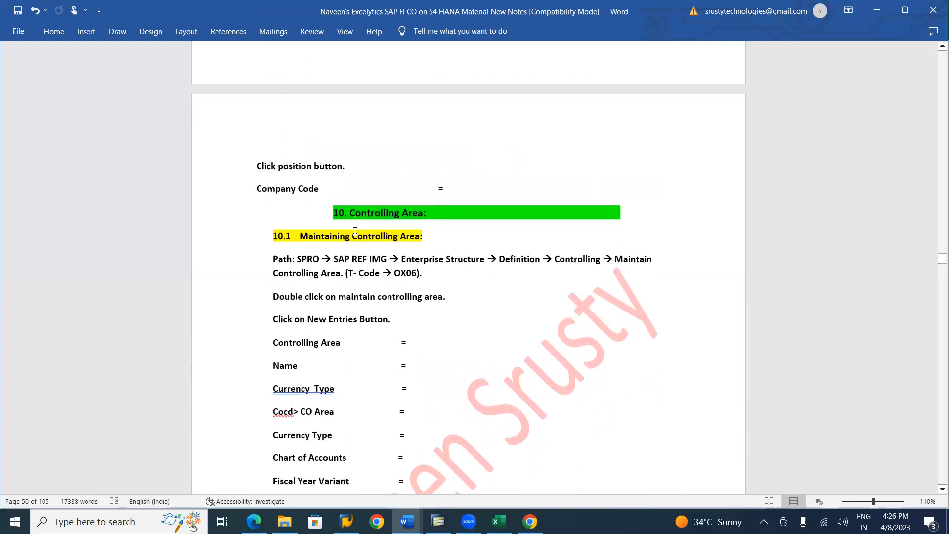